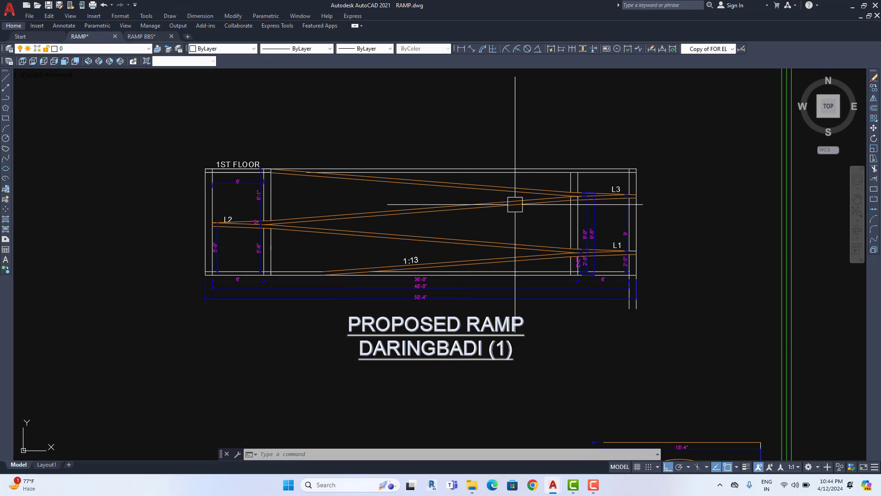
Window-select the school plan sheet block and explode it with X into separate objects
middle_click_drag(513, 239, 558, 241)
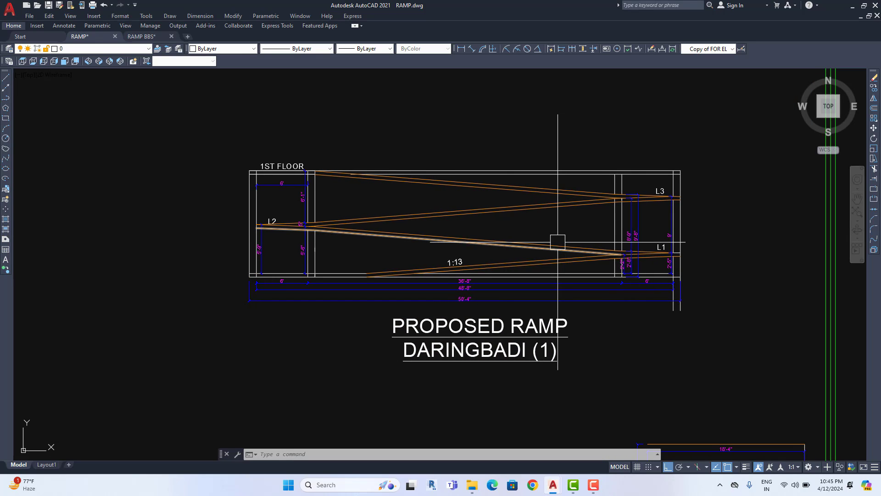
middle_click_drag(482, 299, 450, 320)
mouse_move(496, 300)
middle_mouse_down()
mouse_move(497, 285)
mouse_move(541, 262)
middle_mouse_up()
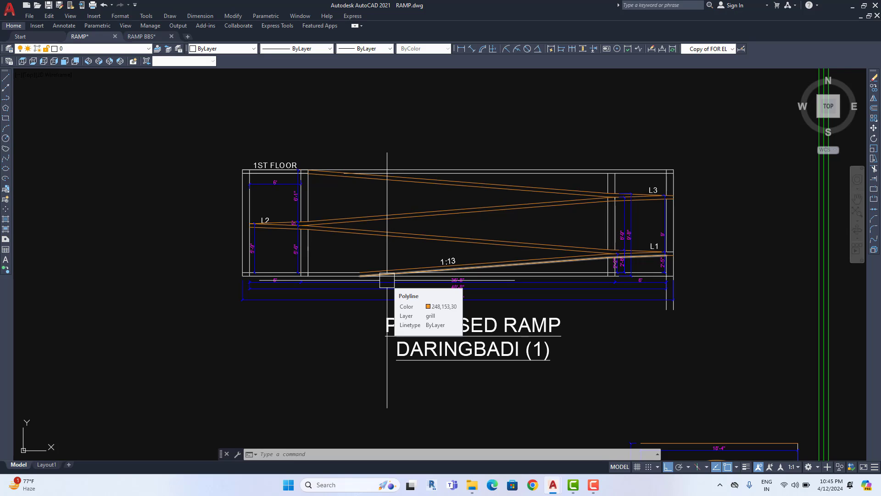
scroll(459, 289, "up", 3)
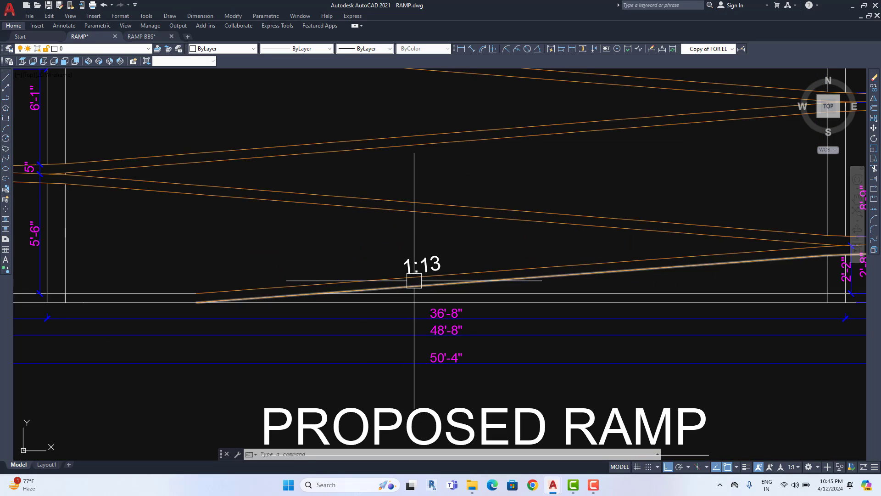
scroll(415, 264, "down", 3)
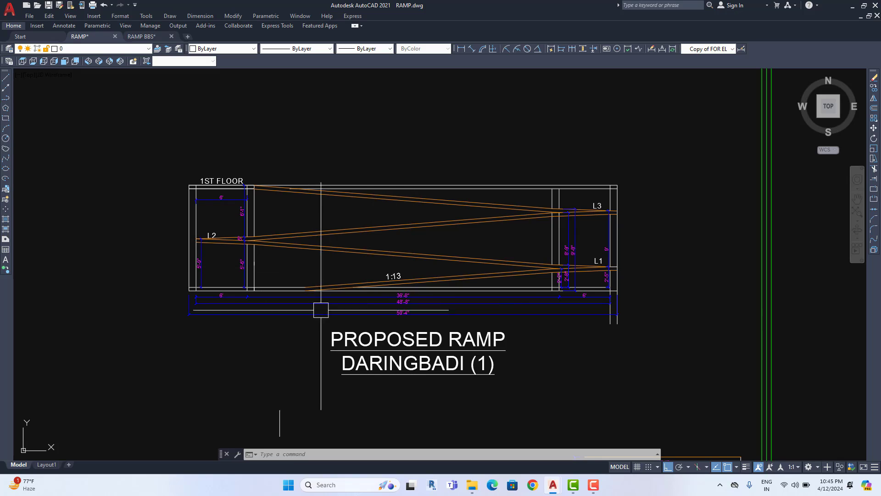
mouse_move(489, 312)
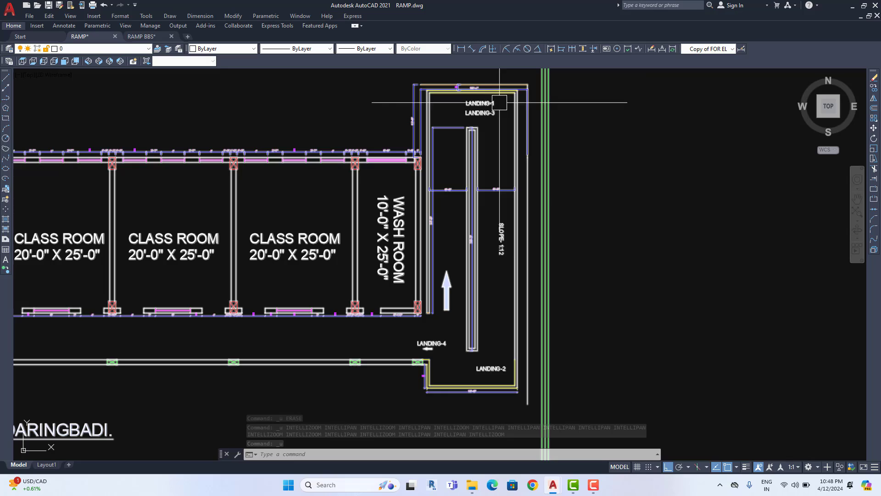
scroll(372, 283, "down", 5)
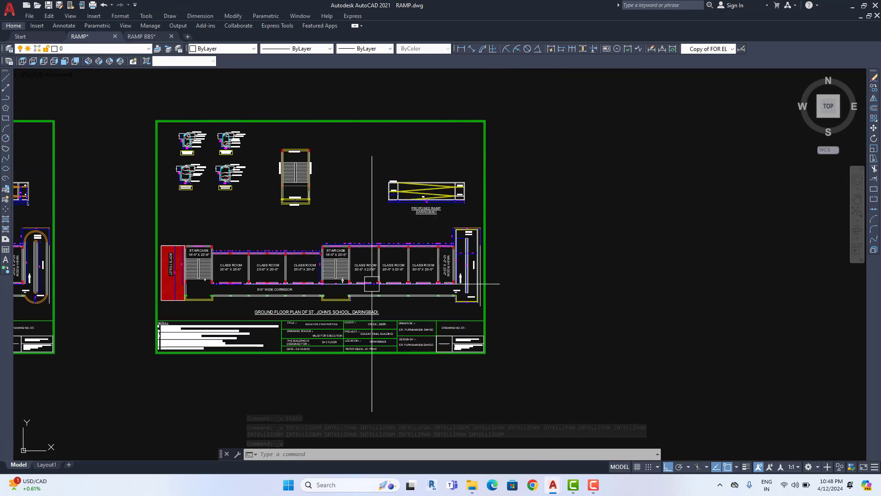
middle_click_drag(371, 284, 534, 246)
scroll(191, 223, "up", 2)
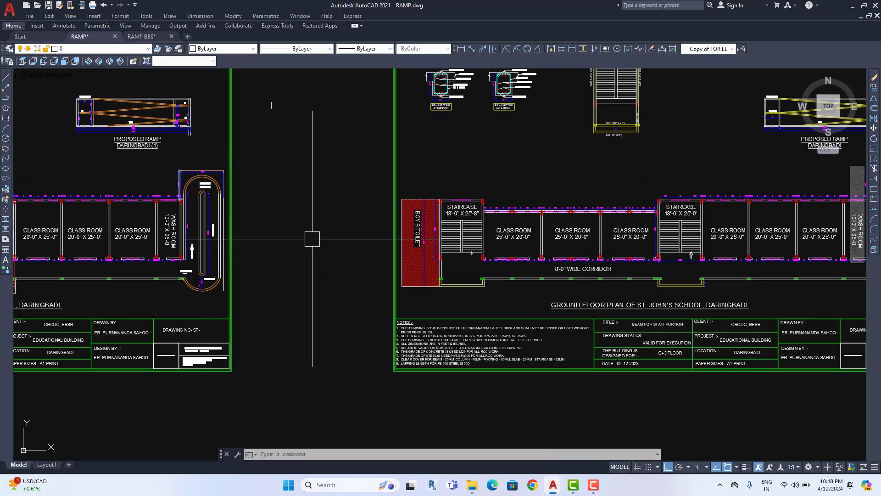
middle_click_drag(670, 238, 173, 247)
middle_click_drag(426, 261, 513, 167)
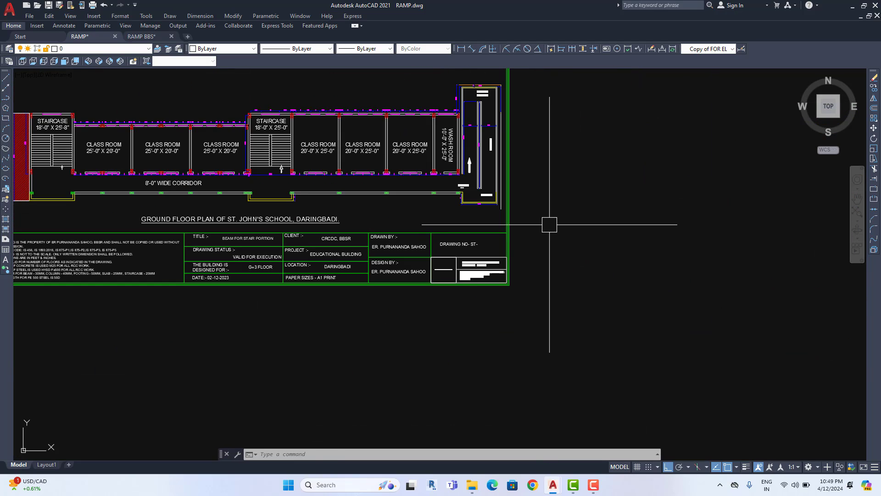
left_click(550, 223)
middle_click_drag(164, 348, 266, 317)
left_click(679, 244)
left_click(547, 234)
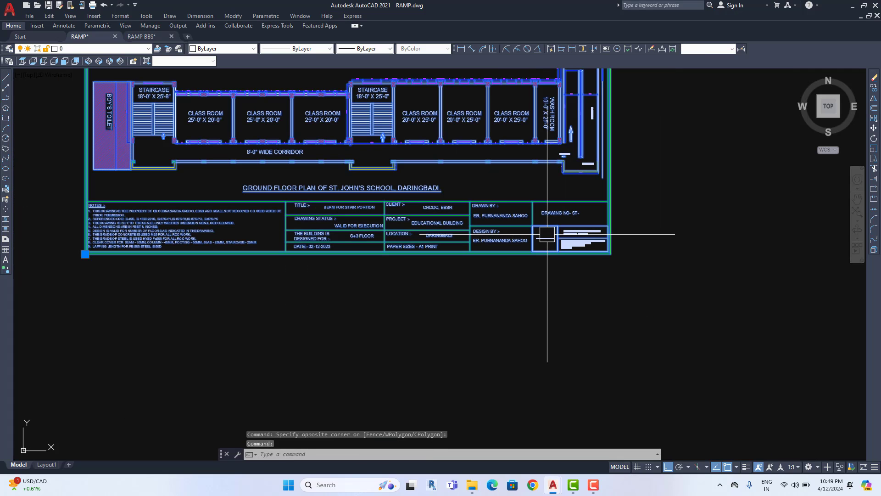
type("x")
key("Return")
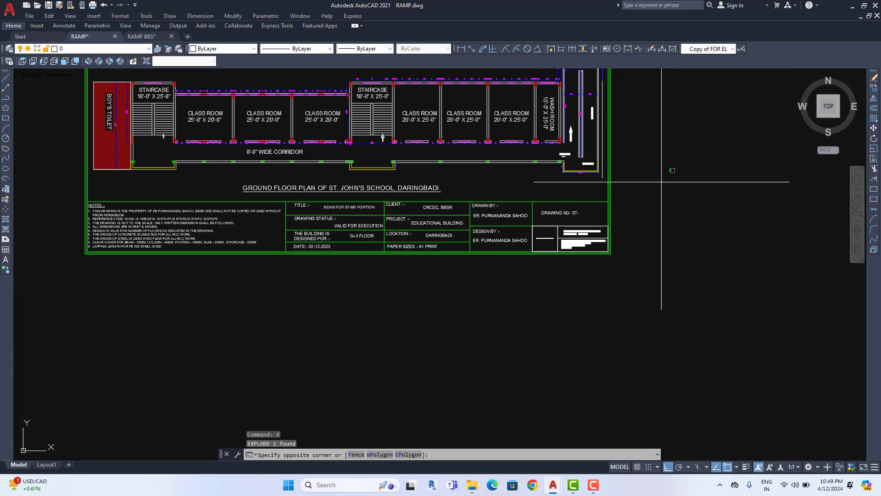
Erase the title block, notes table and border, removing 43 objects
left_click(662, 182)
left_click(133, 310)
middle_click_drag(78, 315, 79, 403)
key("Delete")
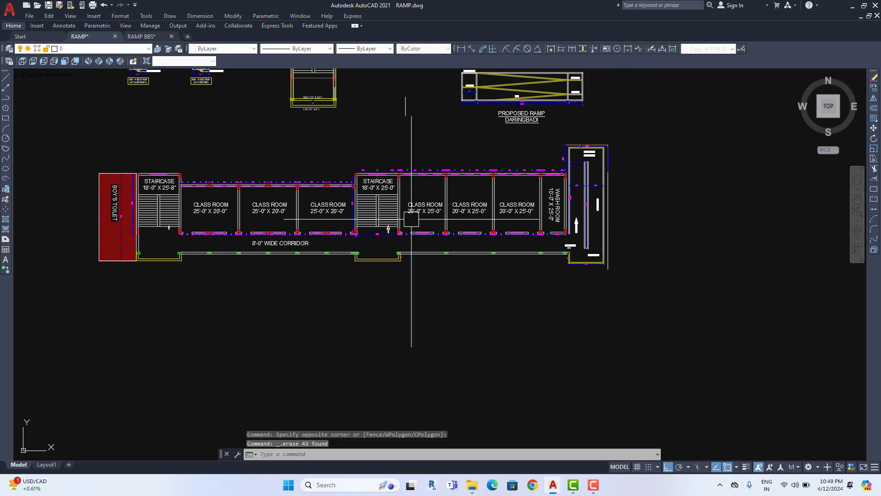
mouse_move(558, 106)
middle_mouse_down()
mouse_move(513, 230)
mouse_move(488, 216)
middle_mouse_up()
scroll(512, 230, "up", 4)
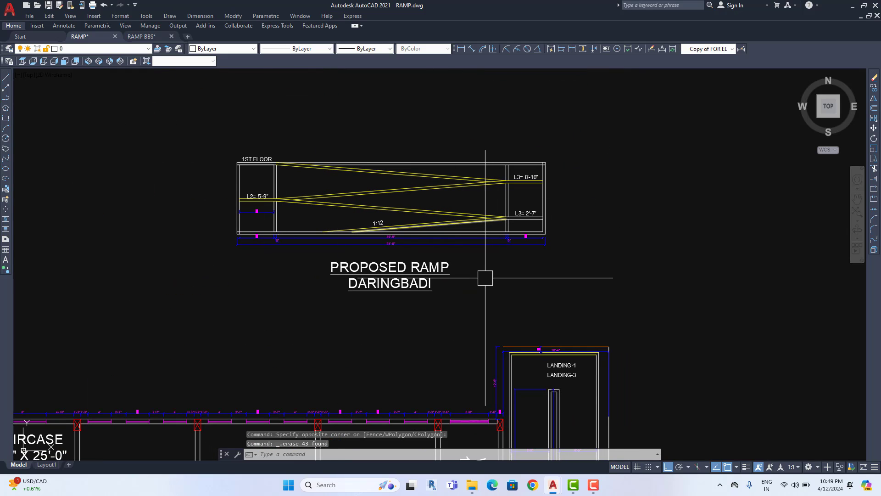
middle_click_drag(386, 225, 395, 245)
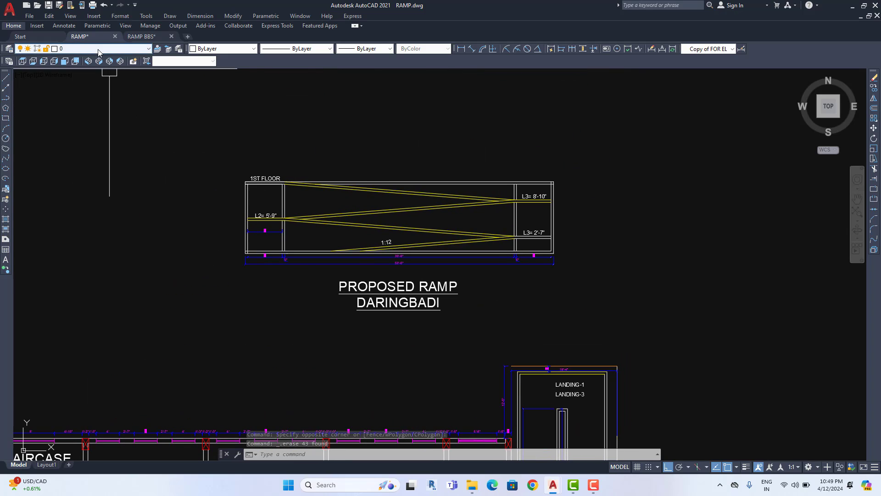
left_click(98, 49)
Add a magenta layer named STAA NEW NEW via LA and make it current
type("L")
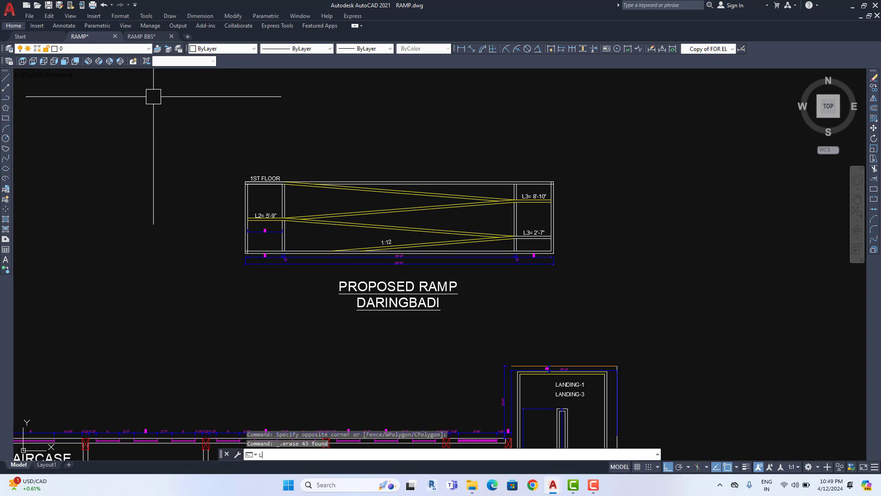
type("A")
key("Return")
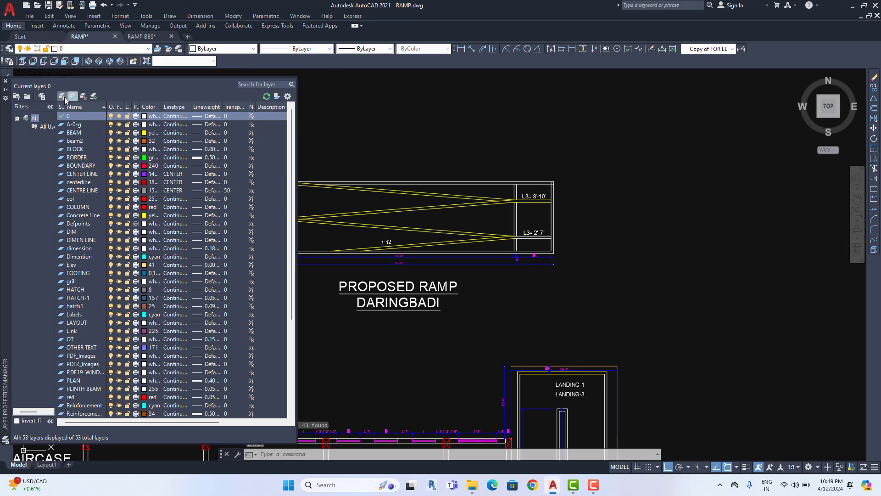
left_click(62, 96)
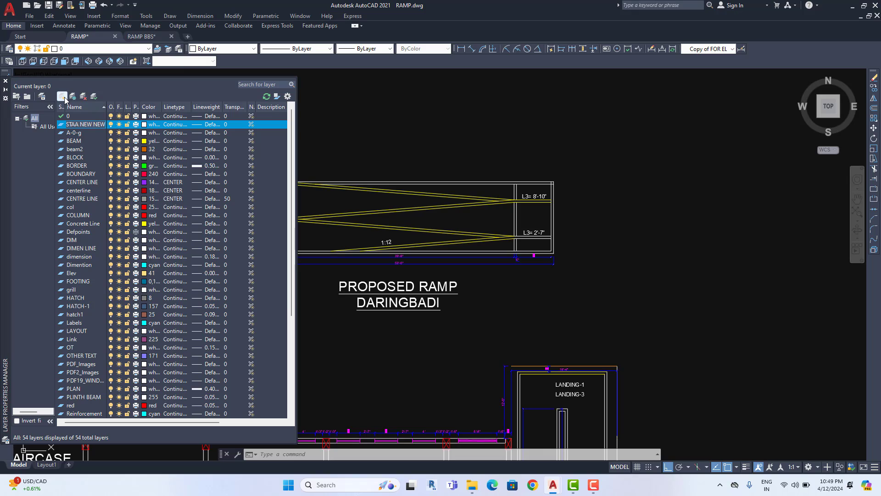
left_click(144, 124)
left_click(410, 262)
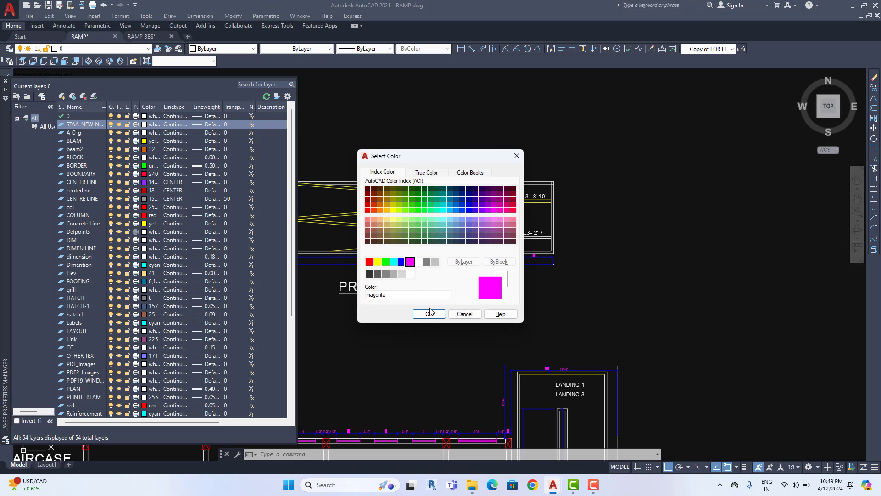
left_click(429, 314)
double_click(63, 127)
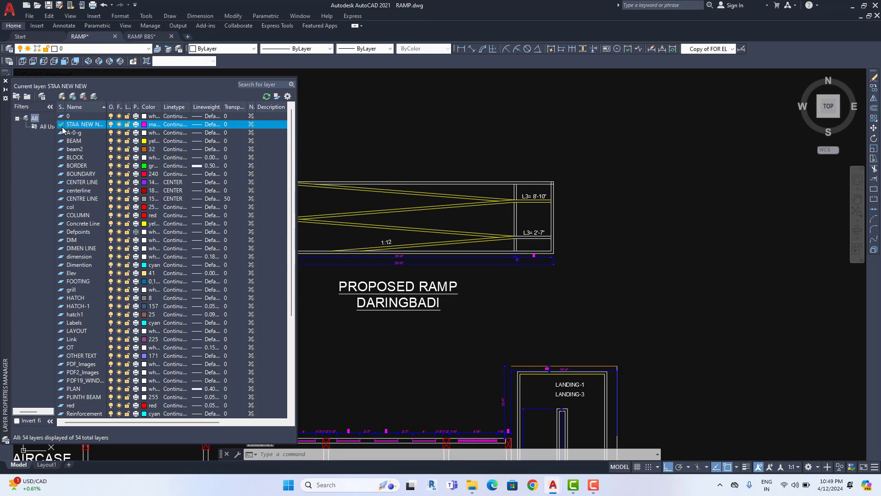
Close the layer manager and zoom around the wash room landings back to the ramp plan
left_click(6, 82)
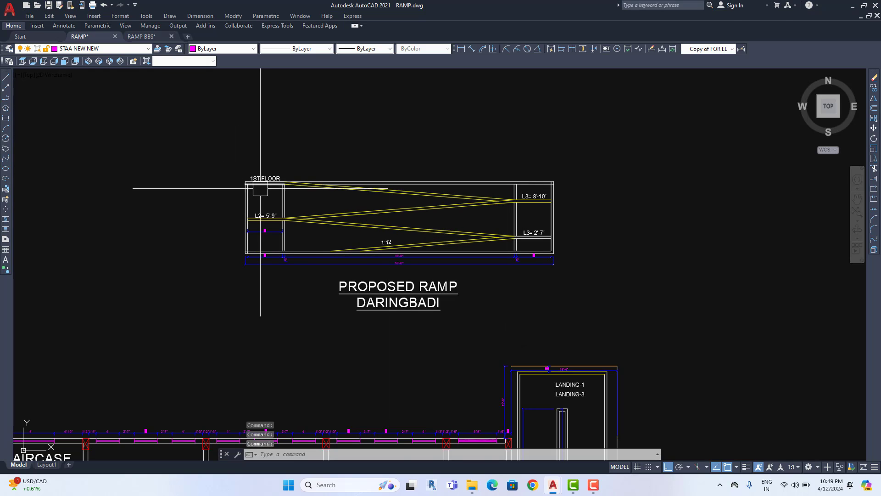
scroll(245, 230, "down", 3)
scroll(294, 230, "up", 3)
scroll(303, 200, "down", 5)
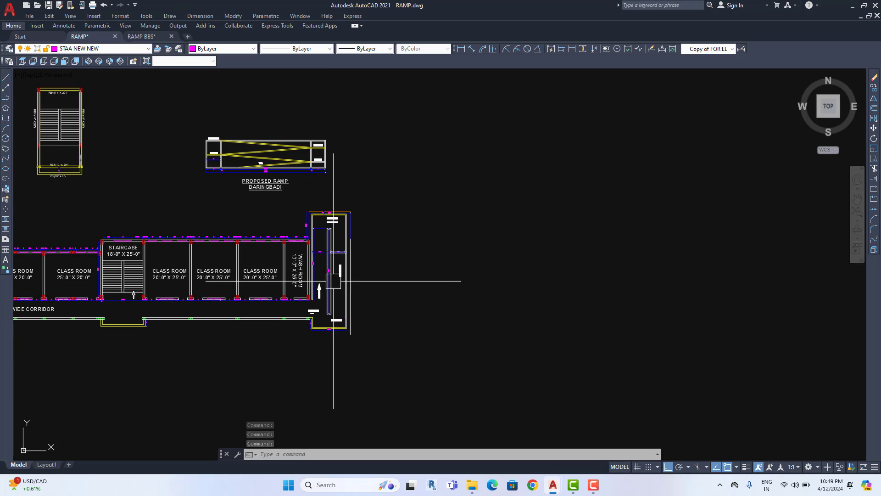
scroll(328, 282, "up", 4)
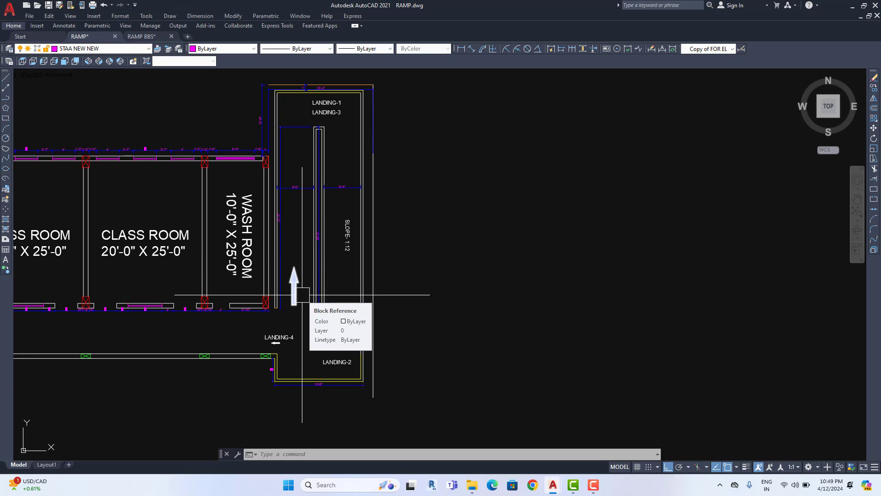
middle_click_drag(305, 270, 304, 271)
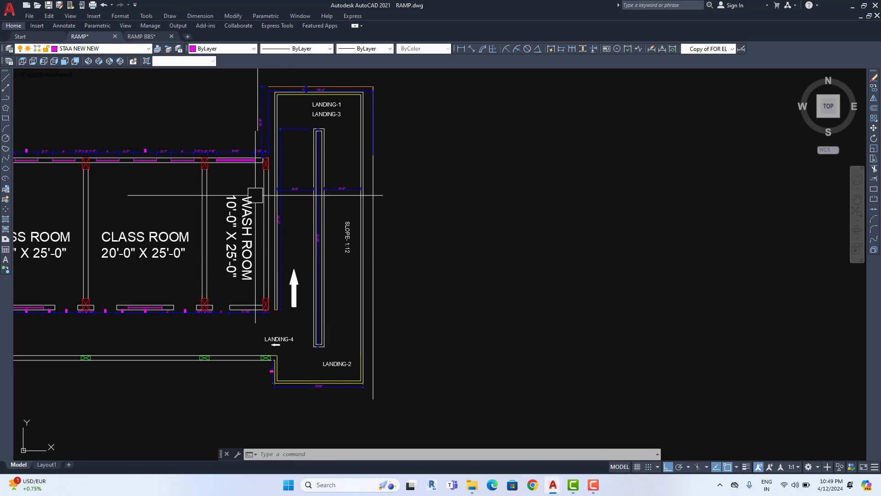
scroll(298, 274, "down", 3)
scroll(240, 206, "up", 5)
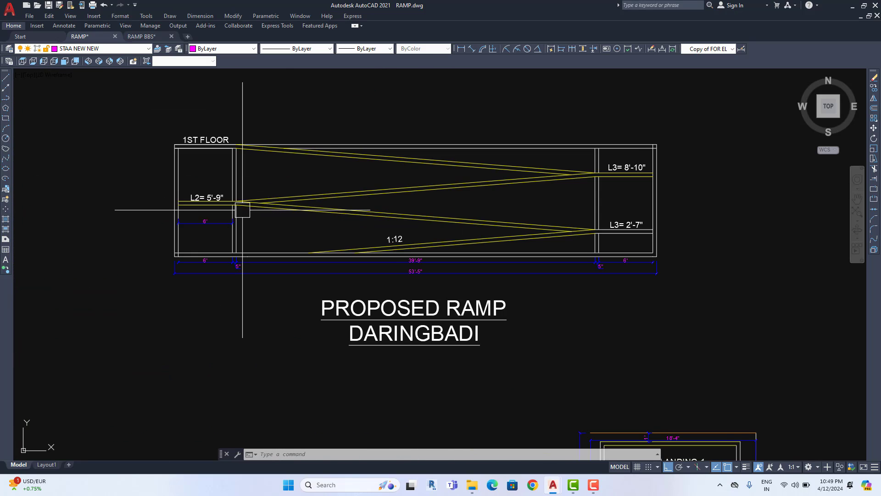
Start the LINE command on the ramp plan after cancelling an earlier attempt
left_click(6, 77)
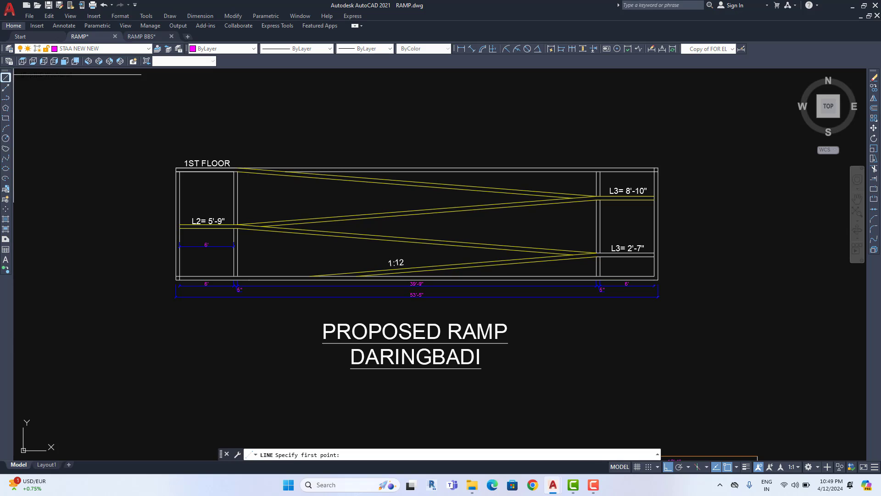
scroll(214, 285, "up", 6)
scroll(73, 250, "up", 2)
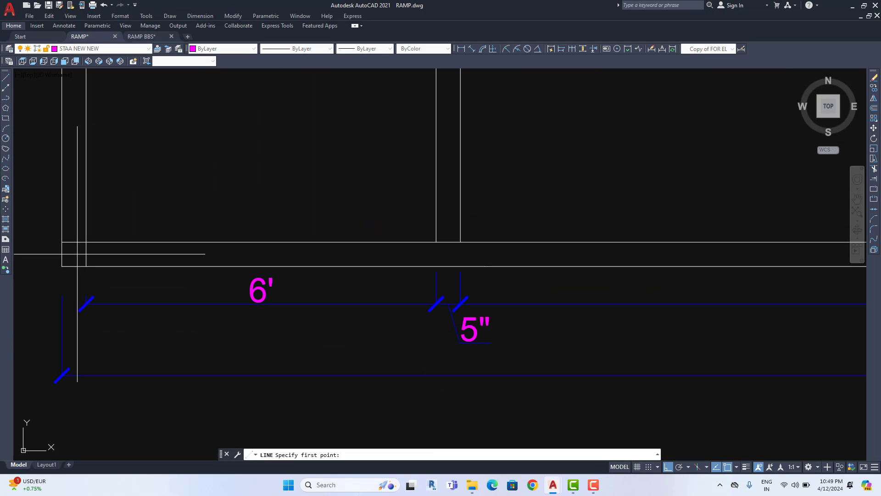
middle_click_drag(80, 258, 112, 260)
scroll(106, 258, "down", 6)
middle_click_drag(353, 272, 315, 278)
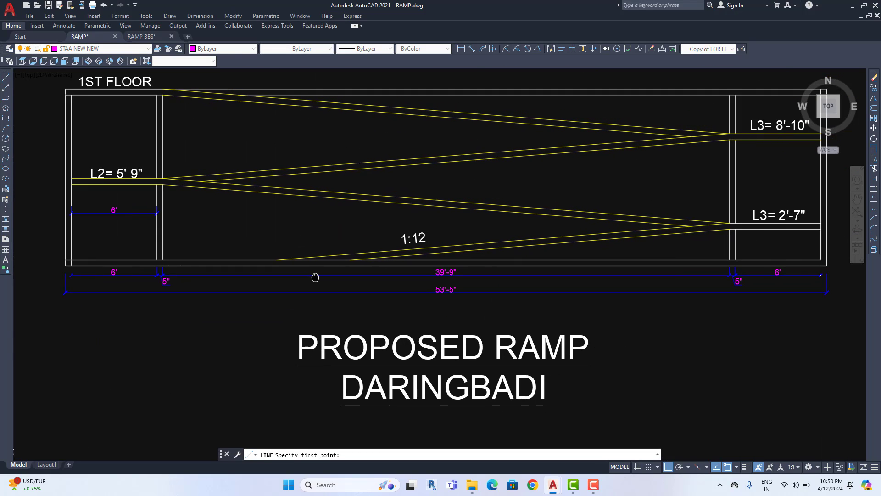
scroll(37, 266, "up", 6)
scroll(136, 264, "up", 2)
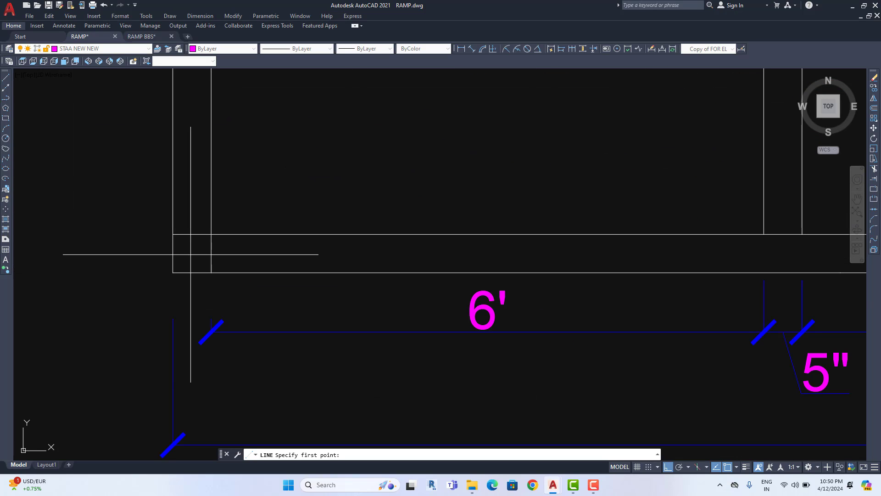
key("Escape")
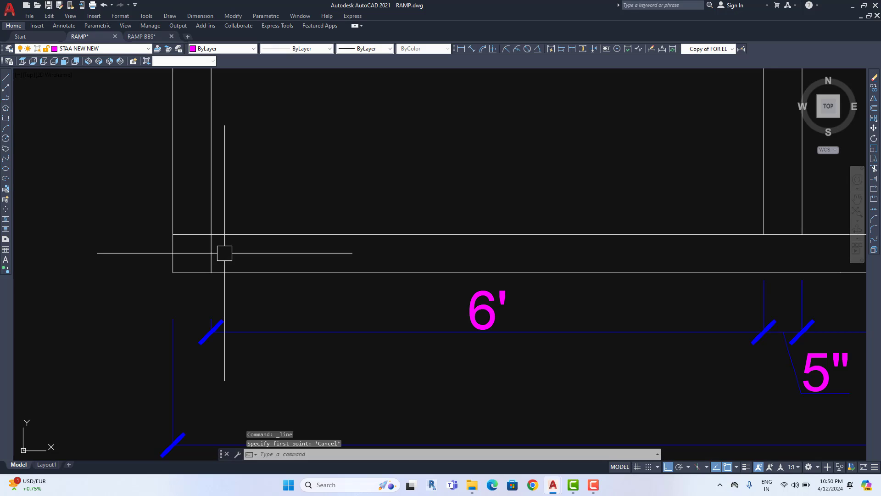
type("L")
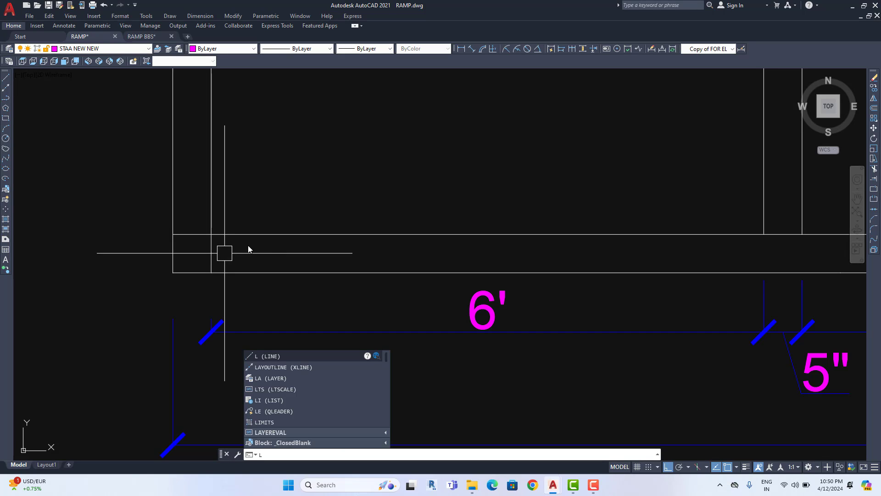
key("Escape")
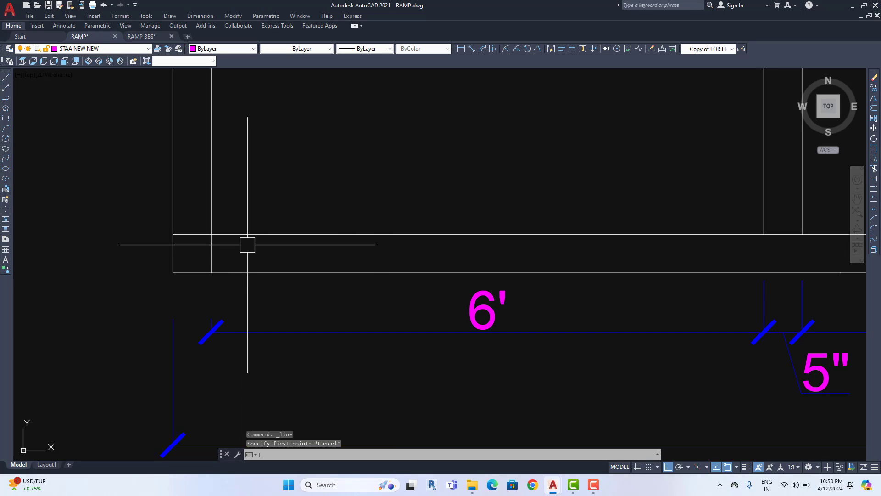
type("l")
key("Return")
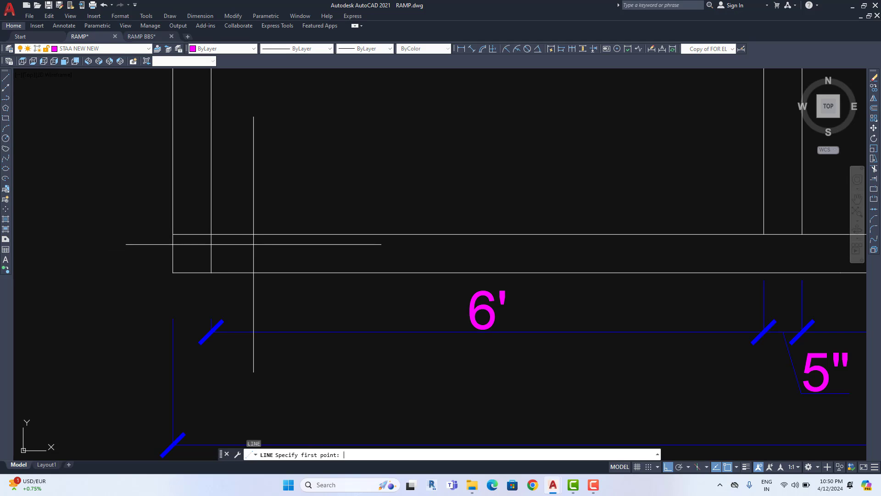
Start the centreline midway between the left corners of the double boundary lines
right_click(235, 228, "shift")
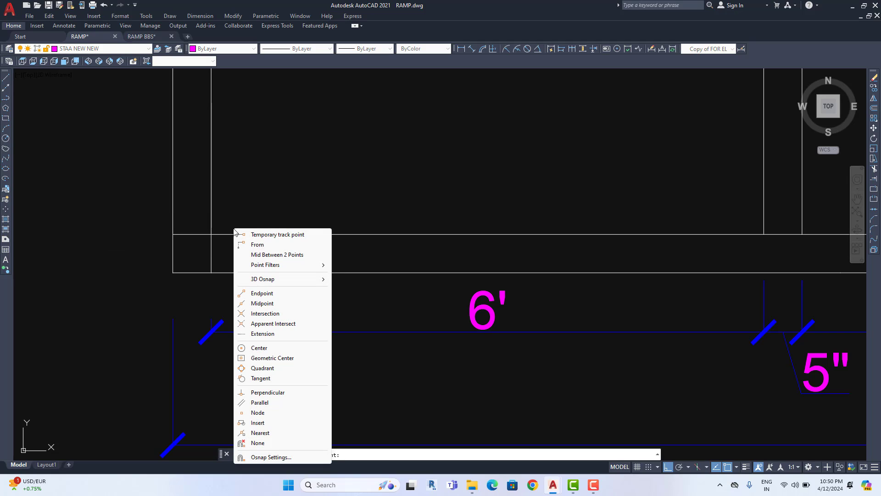
left_click(267, 257)
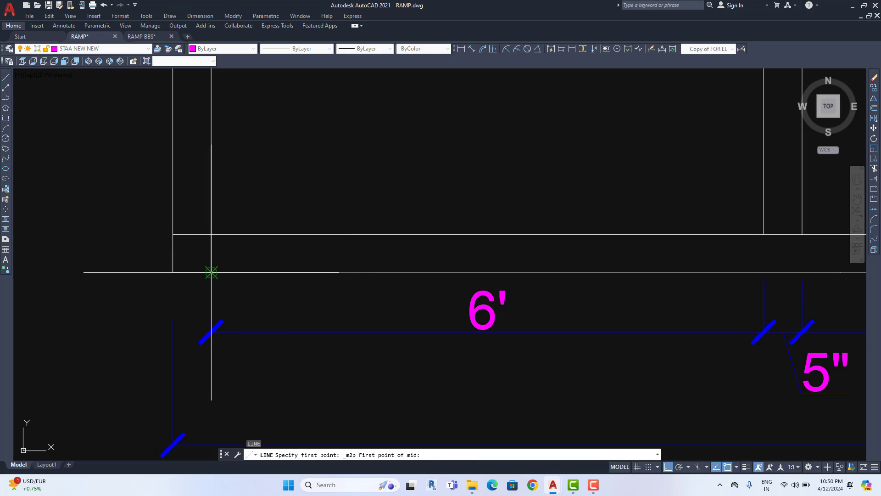
left_click(212, 273)
left_click(174, 235)
scroll(317, 293, "down", 5)
middle_click_drag(407, 296, 346, 298)
middle_click_drag(530, 298, 284, 304)
middle_click_drag(367, 294, 417, 282)
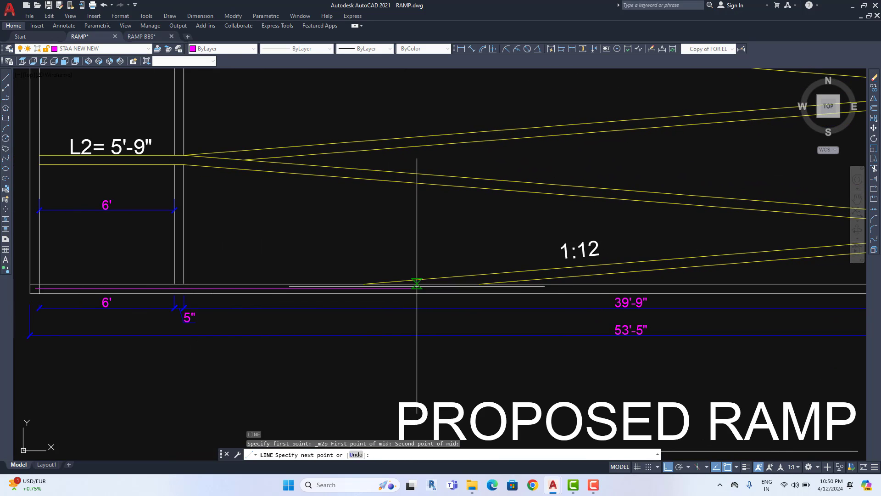
scroll(411, 289, "up", 4)
scroll(444, 295, "up", 2)
middle_click_drag(506, 294, 453, 296)
scroll(623, 295, "down", 5)
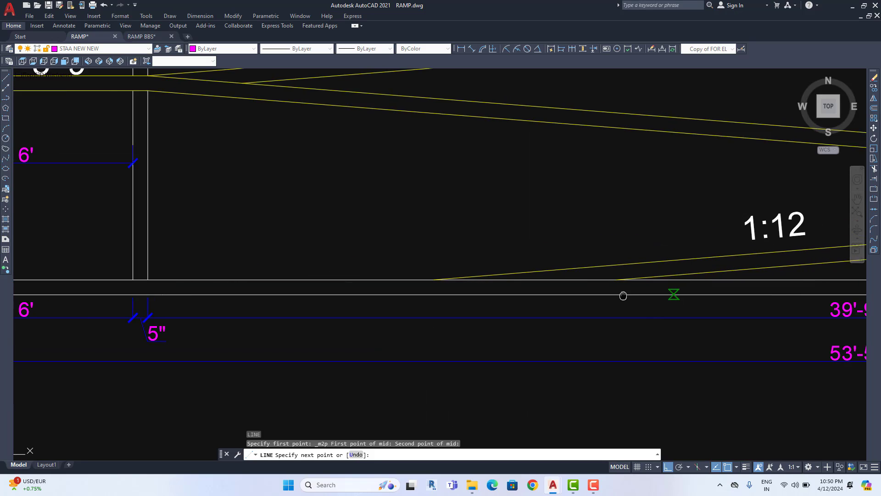
middle_click_drag(688, 305, 515, 321)
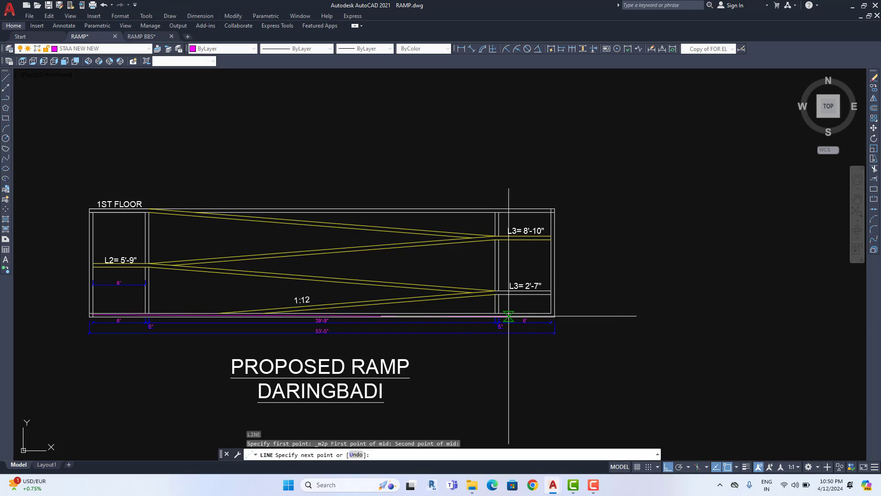
scroll(583, 315, "up", 5)
scroll(487, 334, "up", 2)
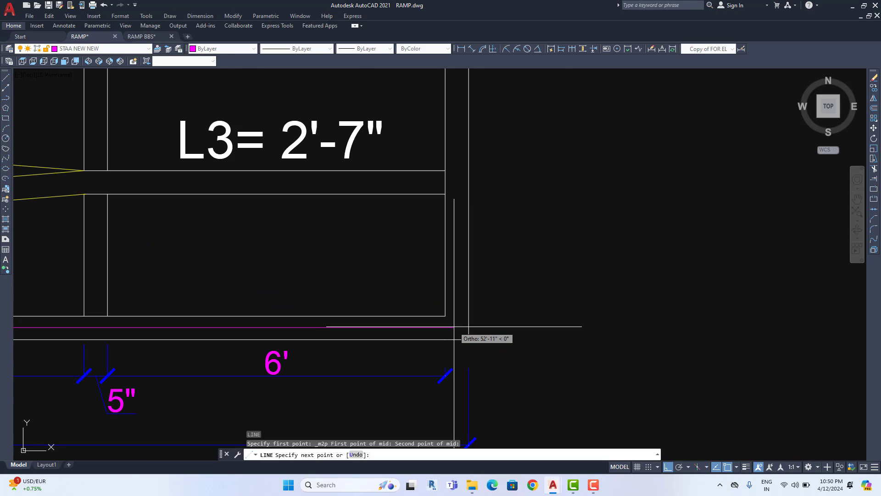
Continue the centreline midway between the lower-right and upper-right double-line corners
right_click(454, 326, "shift")
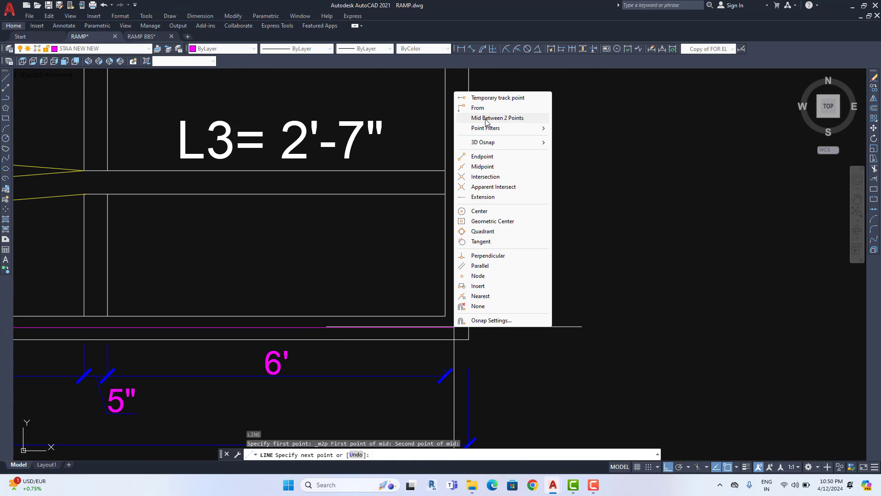
left_click(486, 118)
left_click(445, 316)
left_click(469, 340)
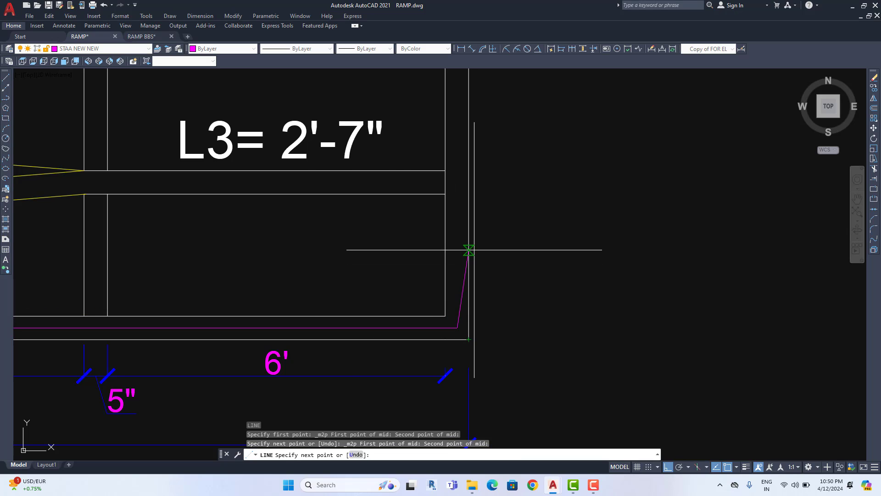
scroll(469, 250, "down", 3)
scroll(477, 238, "up", 6)
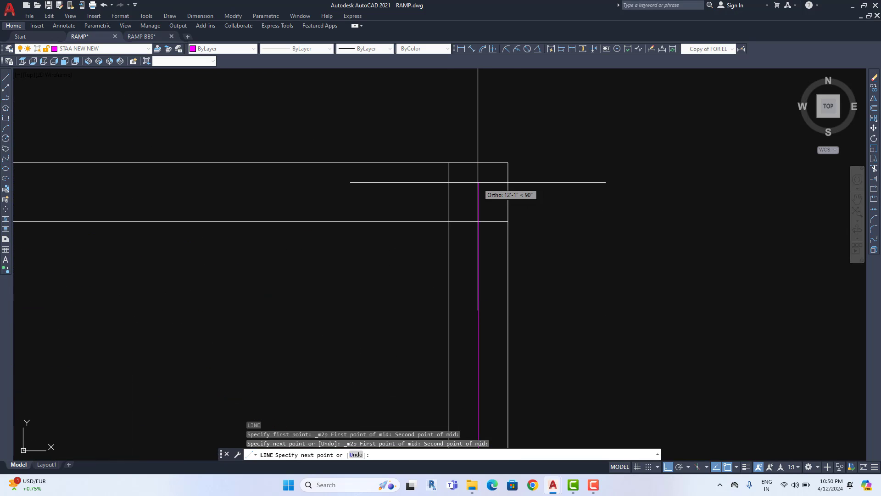
right_click(478, 182, "shift")
left_click(487, 209)
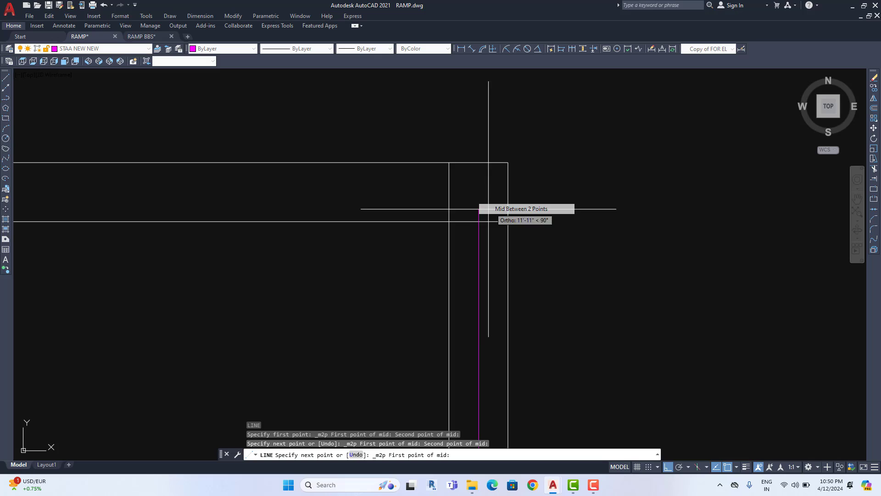
left_click(448, 221)
left_click(508, 162)
scroll(335, 220, "down", 5)
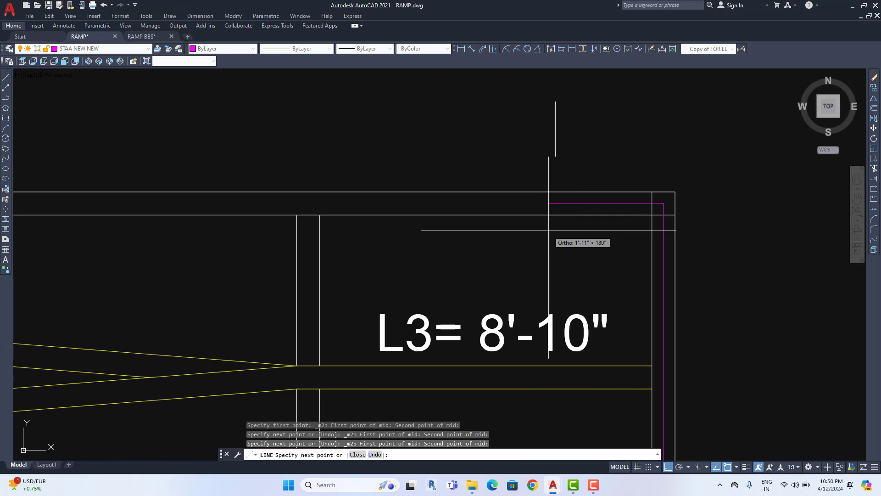
scroll(285, 184, "up", 8)
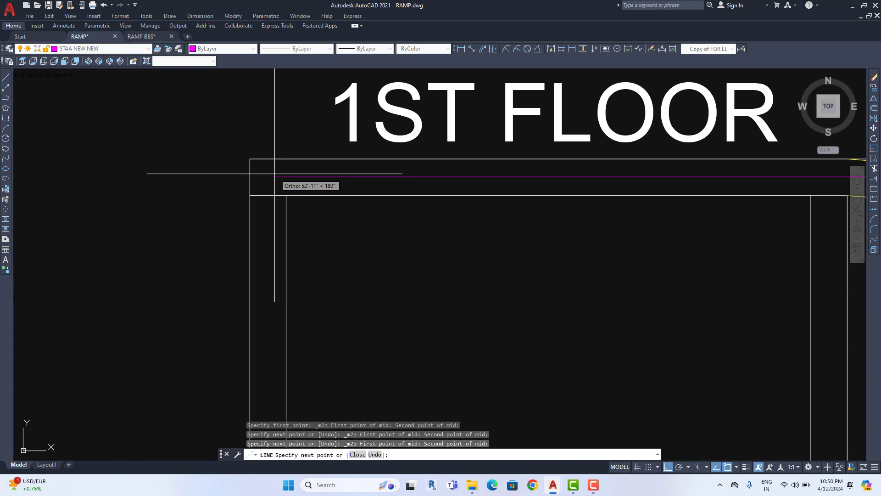
Add the top-left midway point to close the ramp outline, then end the line
right_click(275, 173, "shift")
left_click(315, 199)
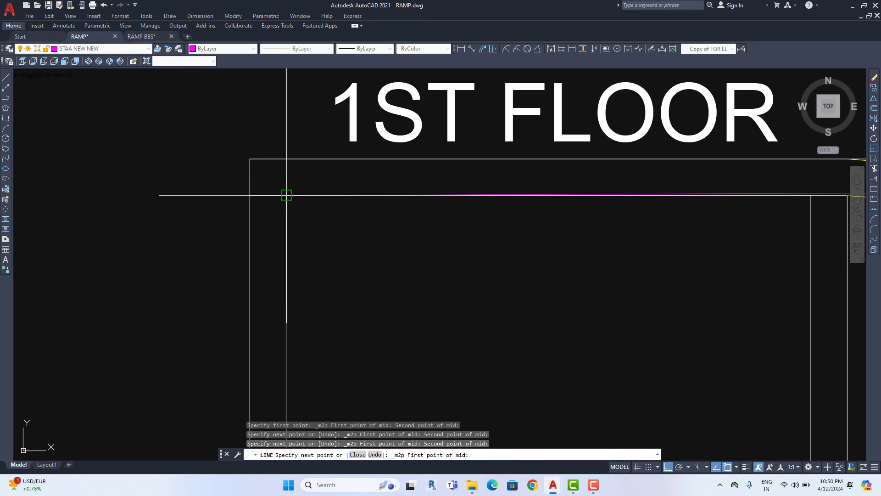
left_click(286, 196)
left_click(249, 160)
scroll(277, 229, "down", 6)
middle_click_drag(301, 400, 305, 232)
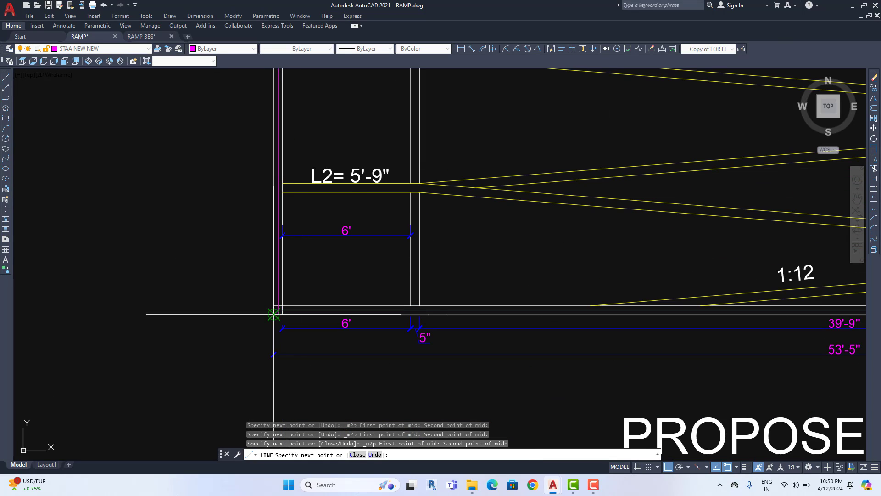
scroll(275, 312, "up", 6)
scroll(289, 305, "down", 6)
key("Escape")
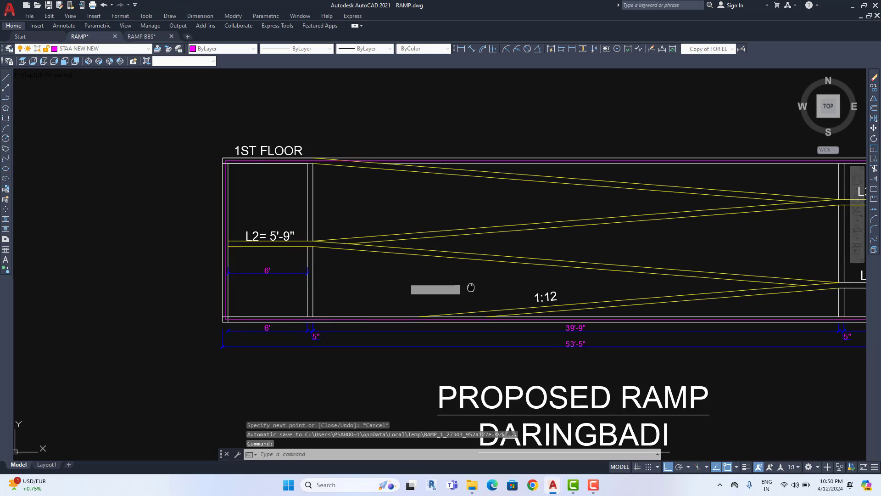
middle_click_drag(339, 313, 174, 342)
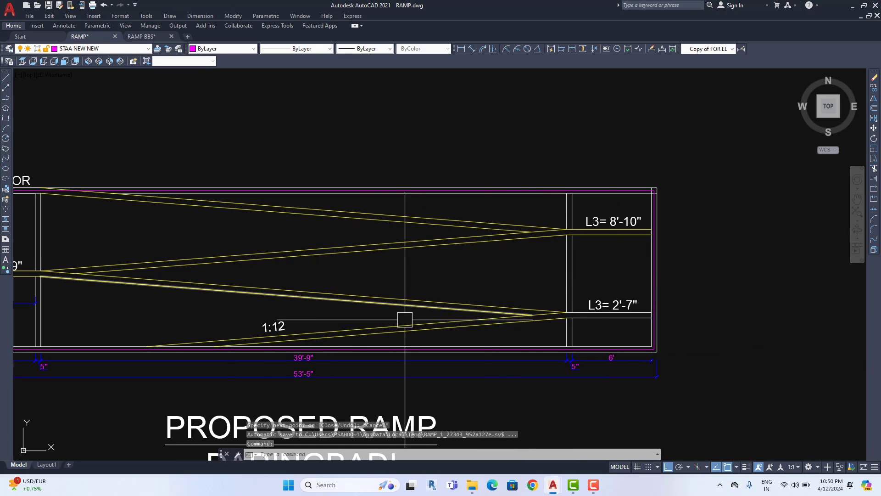
scroll(517, 299, "up", 3)
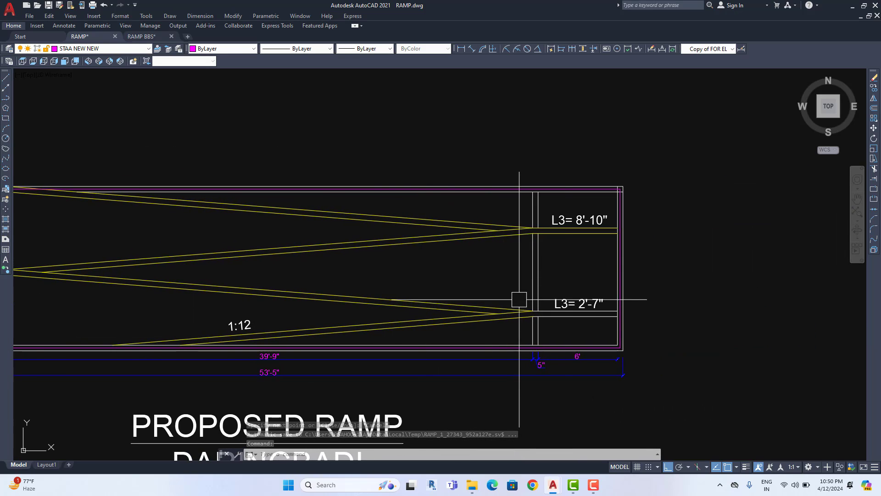
middle_click_drag(215, 267, 419, 199)
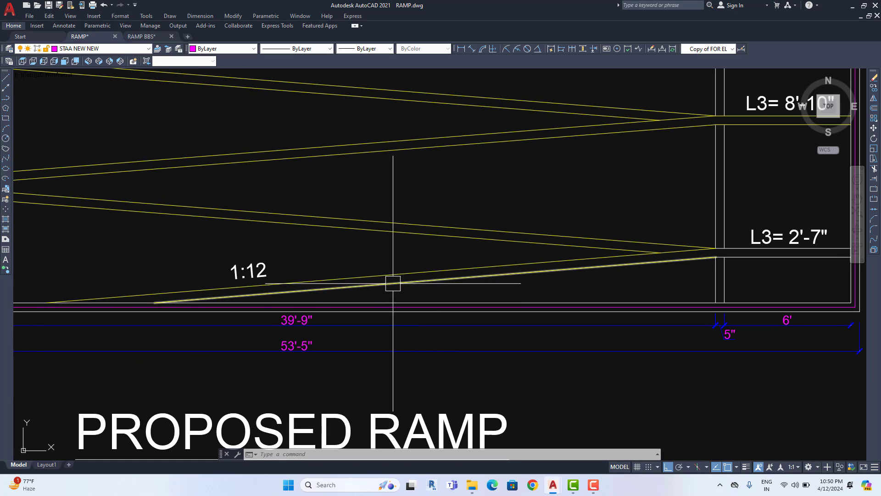
left_click(472, 49)
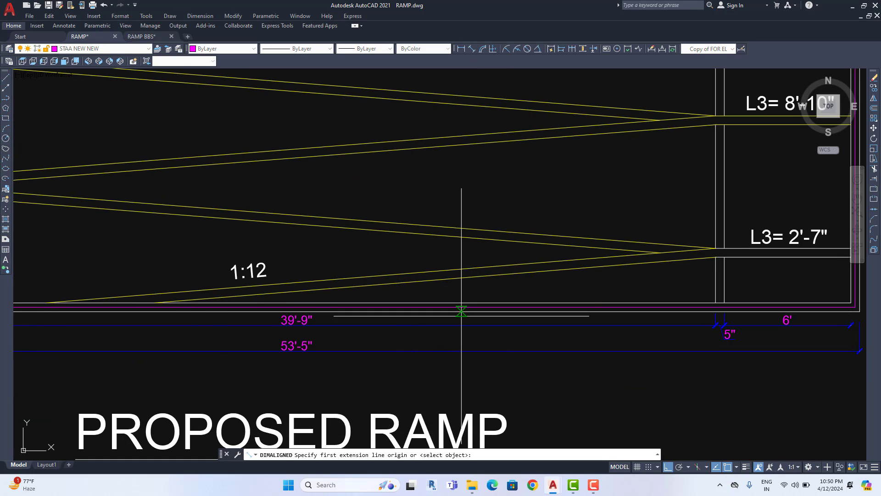
scroll(460, 305, "up", 2)
left_click(419, 255)
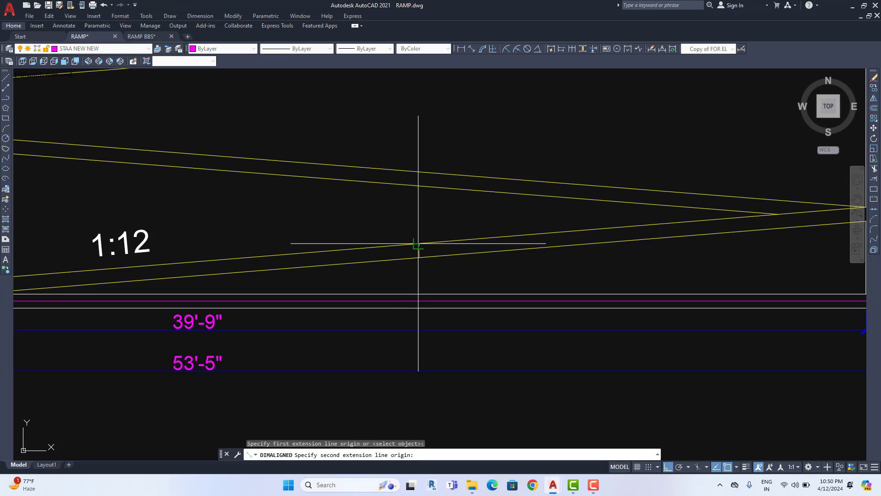
left_click(412, 244)
scroll(417, 246, "up", 2)
scroll(417, 246, "down", 2)
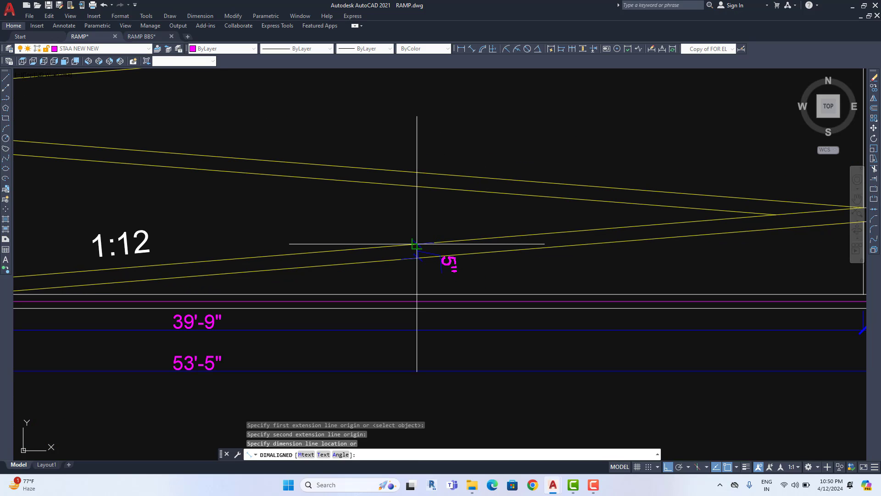
key("Escape")
scroll(331, 271, "down", 4)
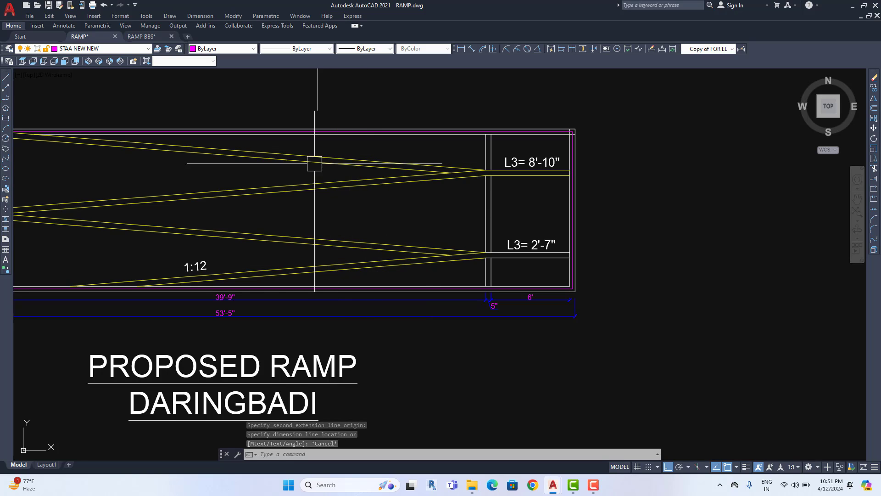
middle_click_drag(315, 163, 405, 172)
scroll(459, 282, "up", 2)
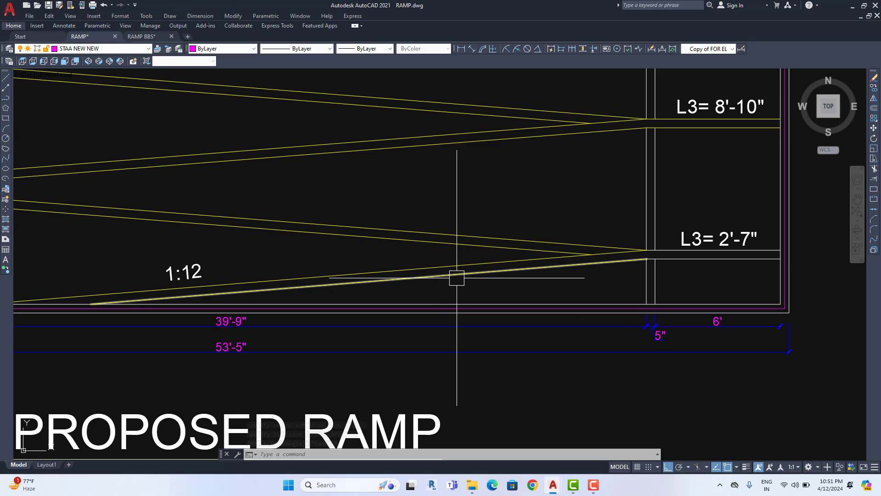
Offset the four sloped ramp run lines inward by 2.5
type("o")
key("Return")
type("2")
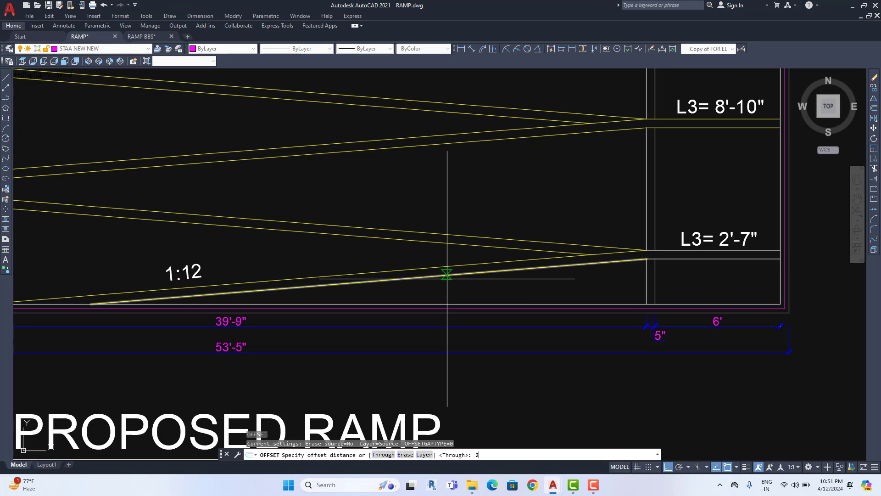
type(".5")
key("Return")
scroll(421, 277, "up", 4)
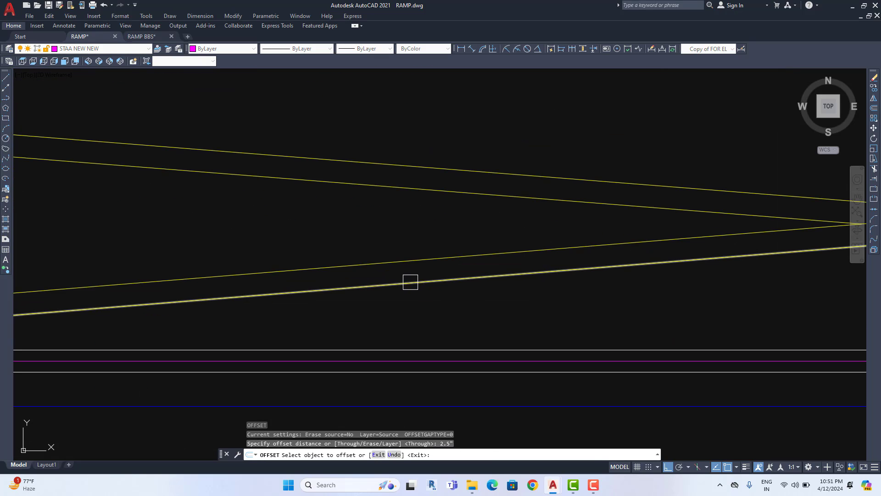
left_click(400, 275)
left_click(392, 230)
scroll(400, 257, "down", 3)
scroll(407, 274, "up", 2)
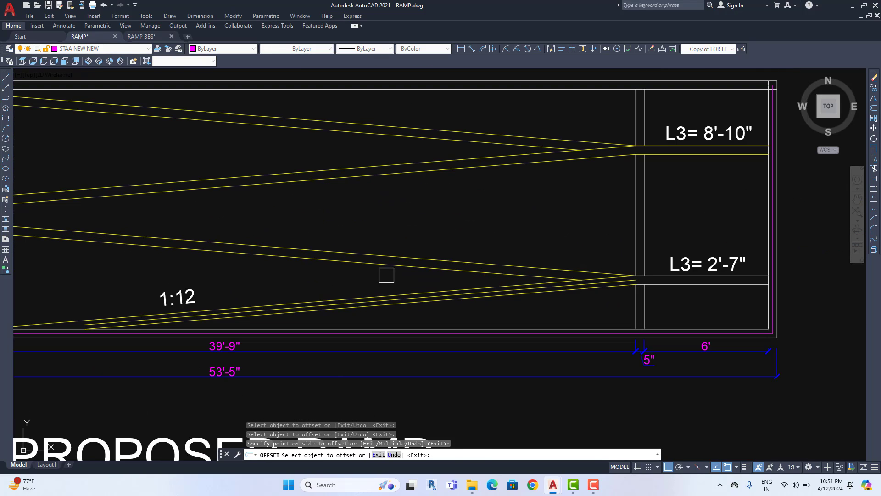
left_click(386, 273)
left_click(393, 240)
left_click(389, 224)
left_click(391, 194)
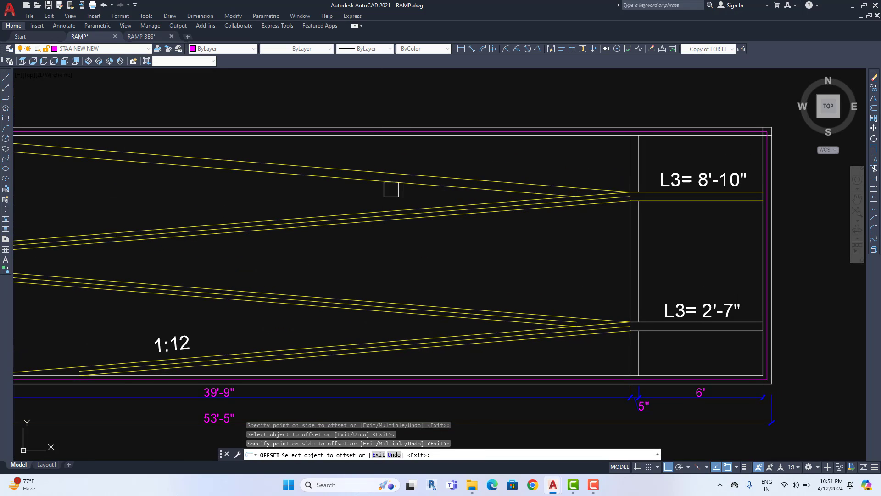
left_click(394, 185)
left_click(410, 157)
scroll(436, 216, "down", 2)
scroll(470, 227, "up", 4)
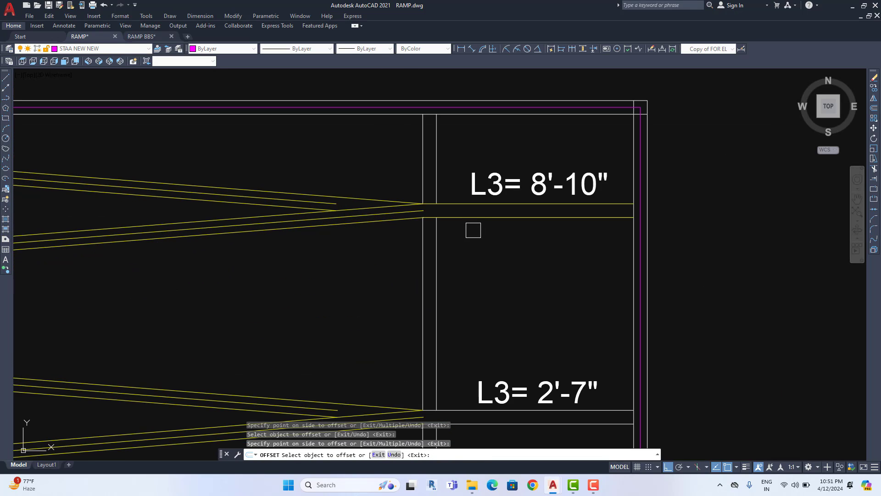
Offset the L3 landing beam's bottom line to form its middle line, then end OFFSET
middle_click_drag(486, 298, 474, 152)
left_click(502, 278)
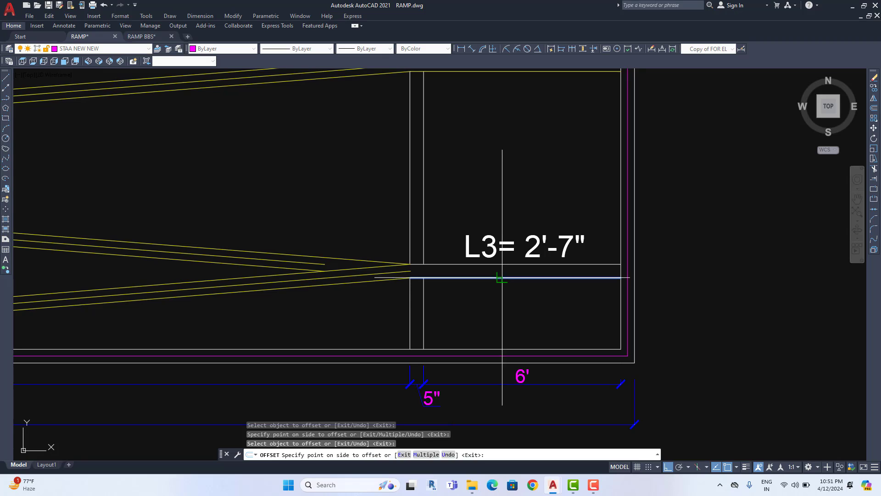
left_click(496, 187)
scroll(473, 224, "down", 4)
scroll(229, 225, "up", 2)
middle_click_drag(189, 246, 519, 252)
middle_click_drag(238, 232, 544, 250)
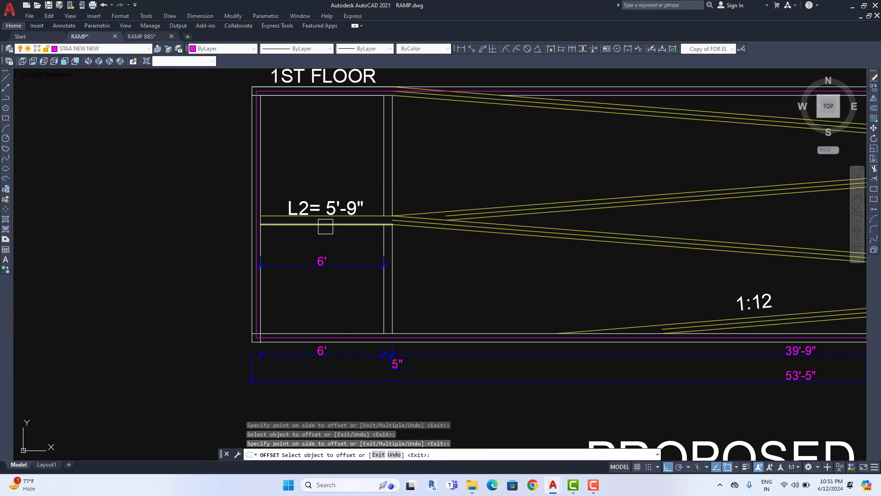
scroll(326, 223, "up", 2)
scroll(433, 166, "down", 2)
middle_click_drag(433, 165, 407, 293)
scroll(383, 259, "up", 2)
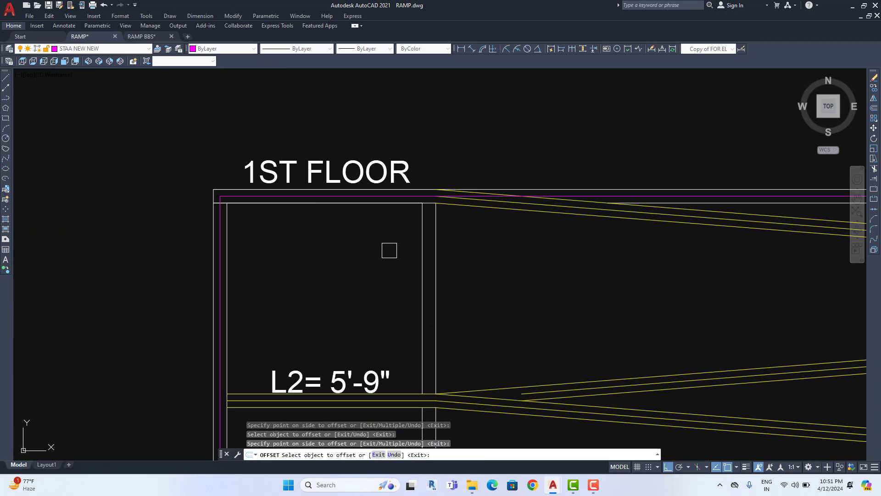
scroll(429, 250, "down", 1)
middle_click_drag(429, 249, 297, 119)
scroll(412, 278, "up", 2)
key("Escape")
key("Escape")
middle_click_drag(353, 189, 419, 240)
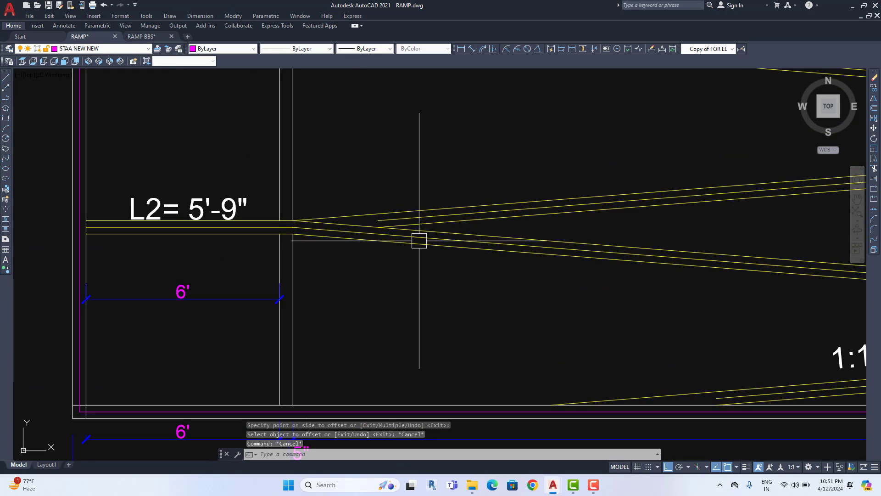
scroll(403, 224, "up", 4)
middle_click_drag(156, 253, 318, 255)
scroll(294, 233, "up", 3)
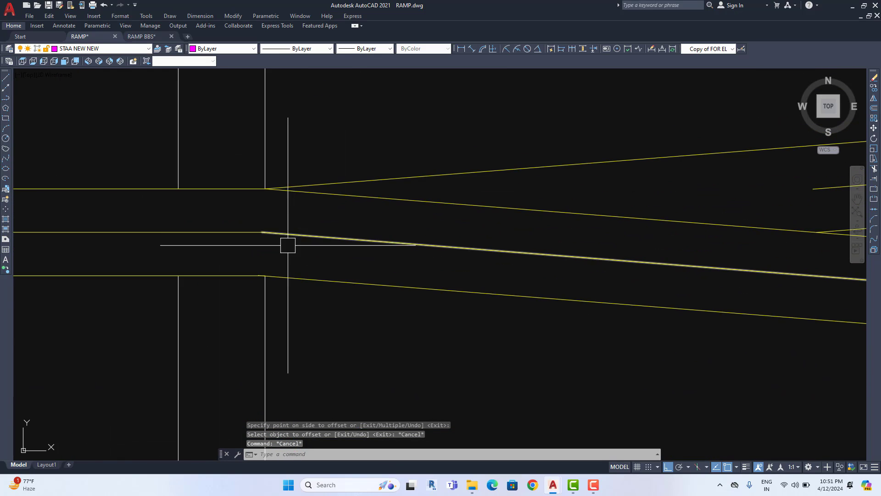
scroll(277, 237, "up", 5)
middle_click_drag(227, 226, 234, 281)
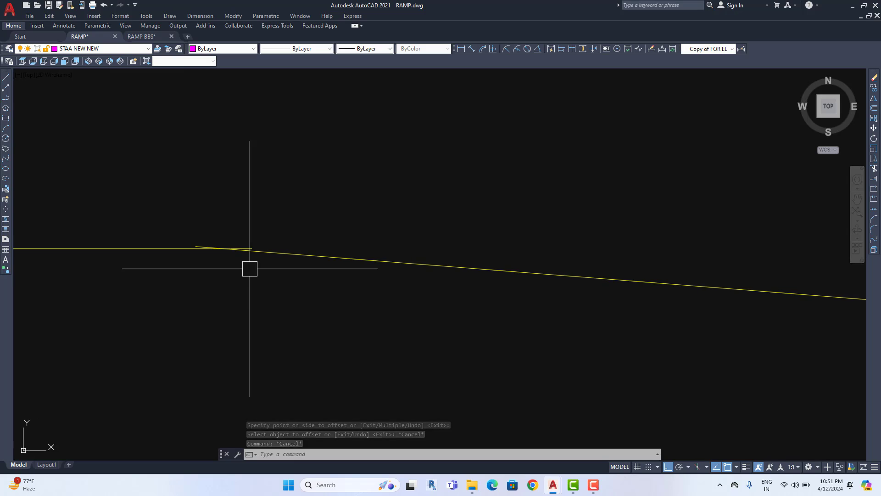
Fillet the first sloped ramp line to its horizontal landing line at radius 0
type("f")
key("Return")
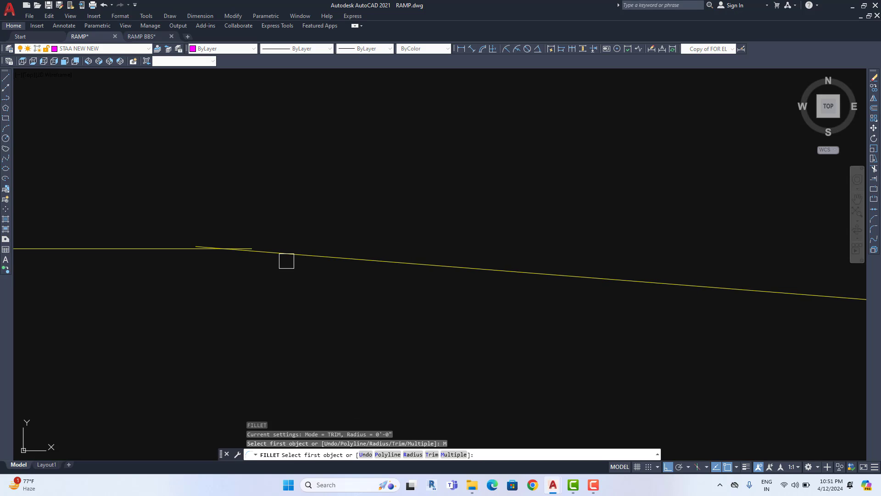
left_click(287, 261)
left_click(189, 252)
scroll(248, 303, "down", 4)
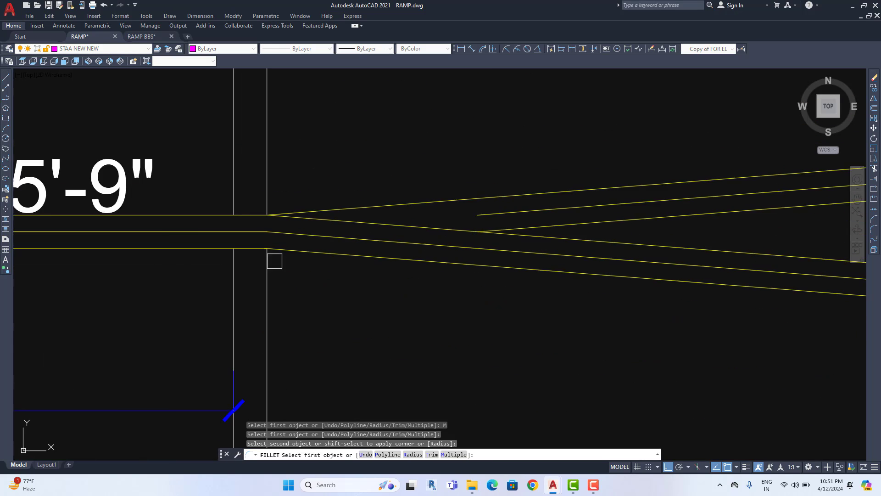
scroll(275, 261, "down", 7)
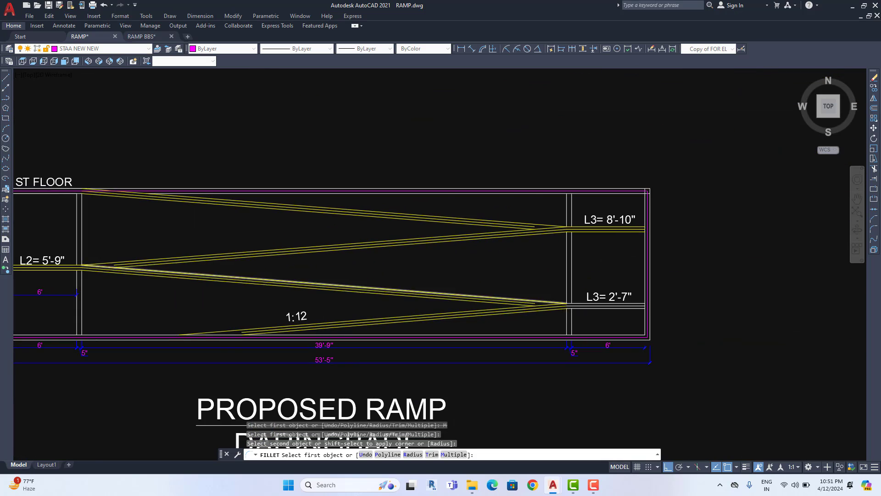
scroll(574, 304, "up", 8)
Fillet the other two sloped lines to their middle landing lines, including the 2'-7" one, into sharp corners
left_click(563, 315)
left_click(500, 319)
scroll(500, 318, "down", 6)
middle_click_drag(530, 226, 511, 345)
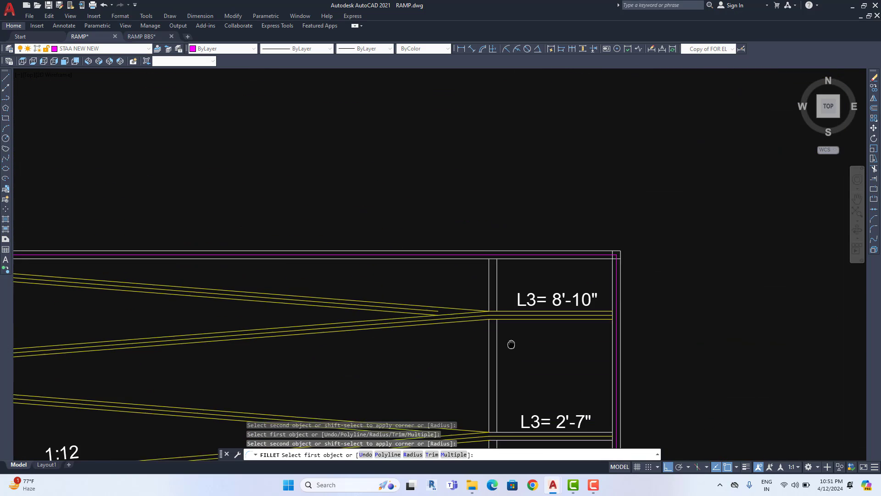
scroll(498, 303, "up", 6)
left_click(480, 361)
left_click(437, 366)
scroll(438, 365, "down", 8)
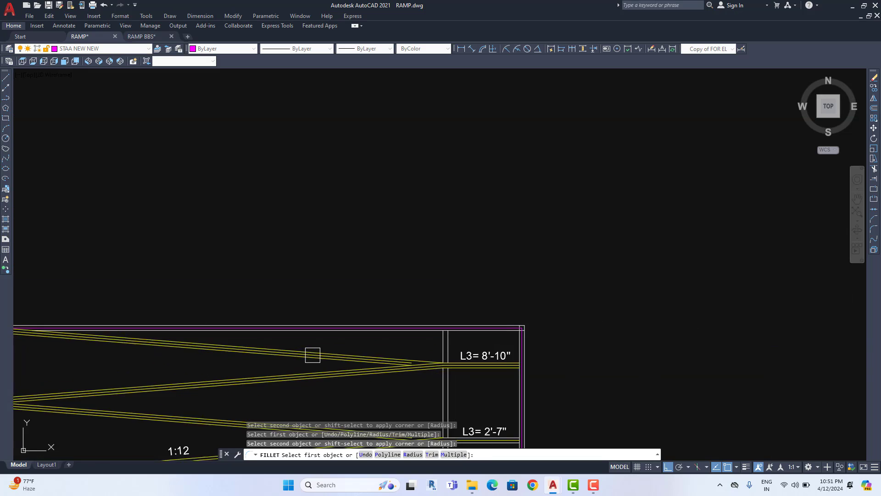
scroll(248, 323, "down", 4)
scroll(248, 323, "up", 7)
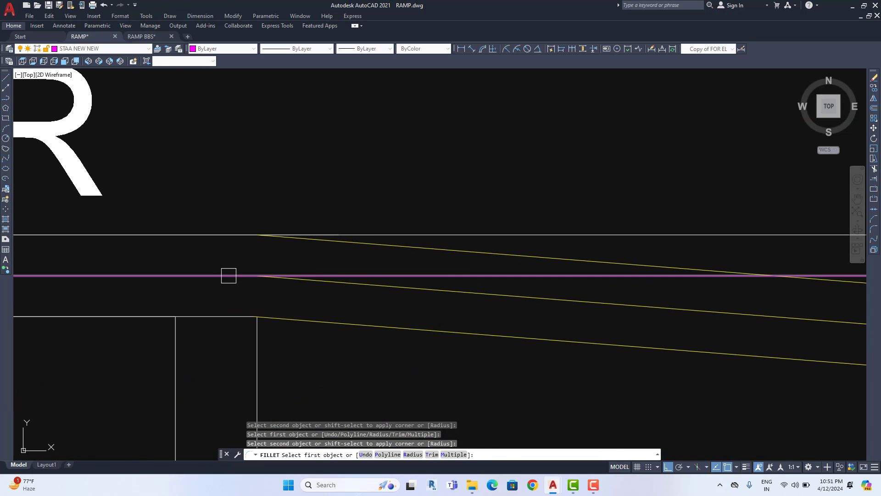
scroll(229, 276, "down", 8)
key("Escape")
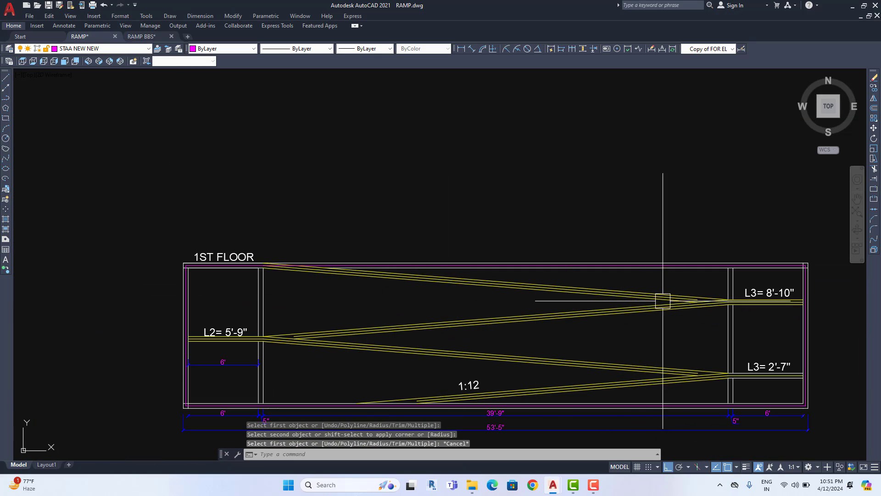
scroll(663, 301, "up", 5)
Stretch the first sloped ramp line's end toward the L2 junction
left_click(386, 287)
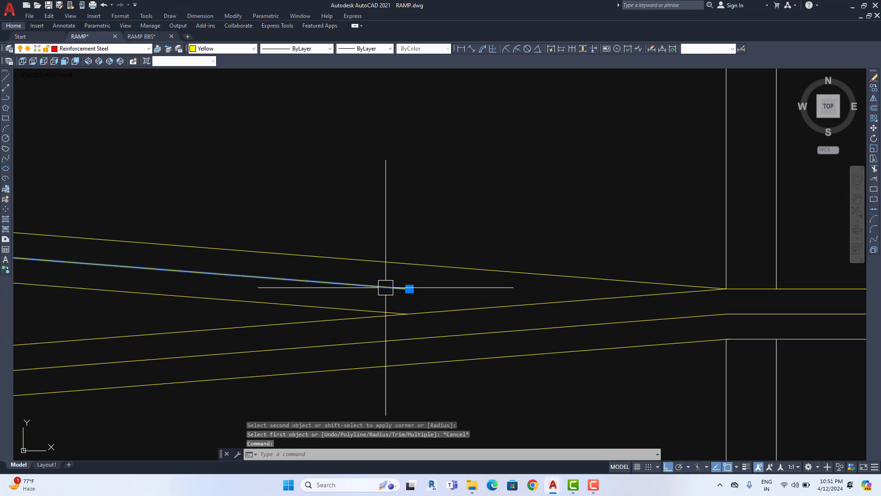
left_click(409, 289)
scroll(726, 347, "down", 2)
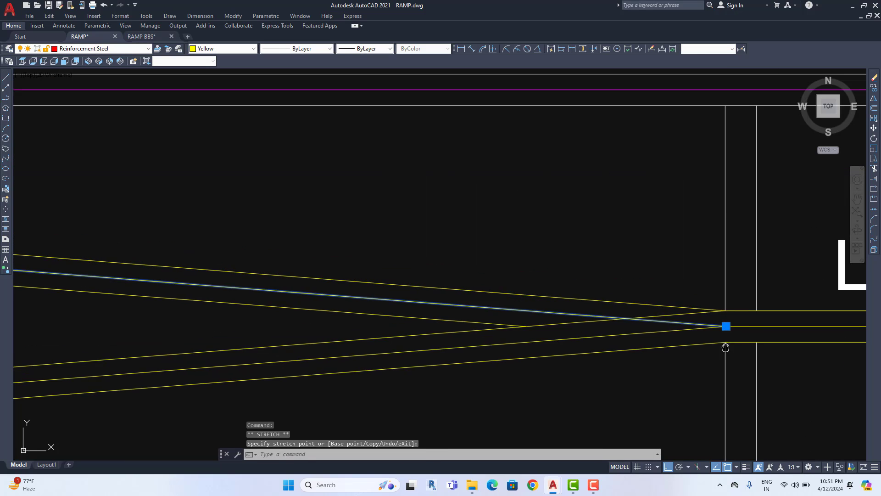
middle_click_drag(725, 348, 630, 324)
scroll(610, 317, "down", 6)
middle_click_drag(473, 333, 597, 312)
middle_click_drag(246, 340, 597, 300)
scroll(406, 313, "up", 4)
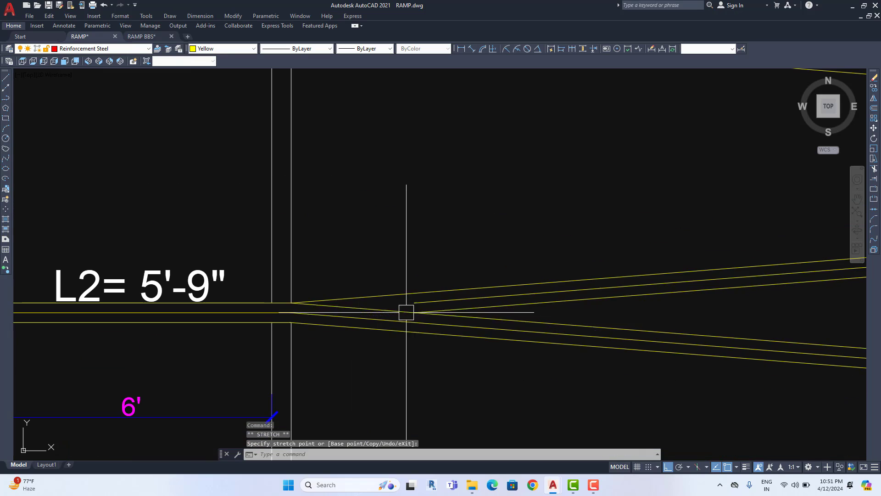
Stretch the upper short sloped line's end so it snaps onto the landing junction
left_click(419, 303)
left_click(415, 303)
scroll(339, 307, "up", 4)
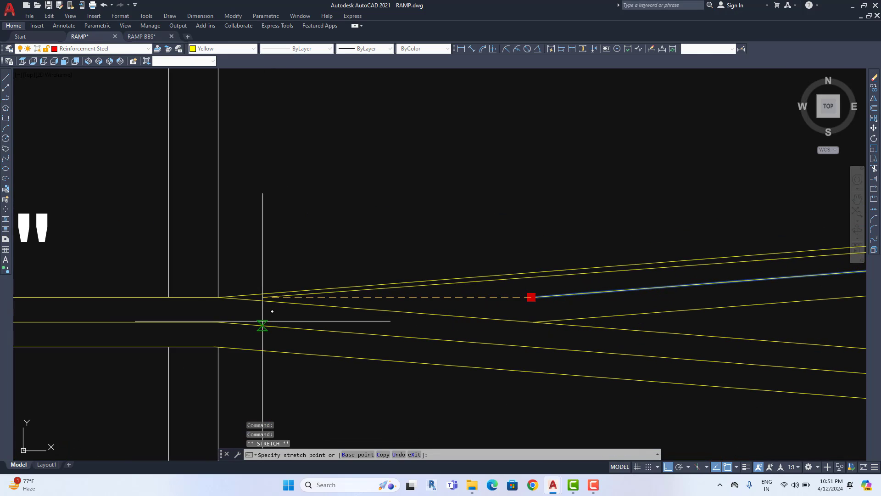
left_click(217, 322)
scroll(315, 285, "down", 10)
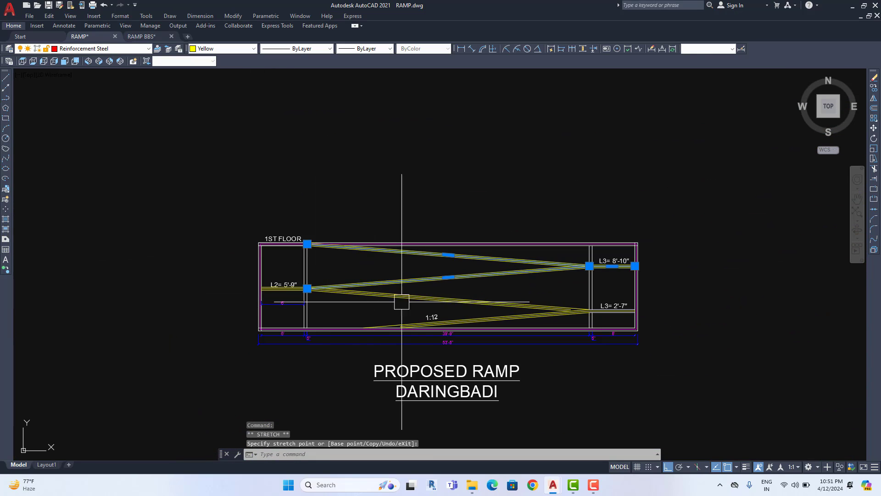
key("Escape")
scroll(374, 313, "up", 8)
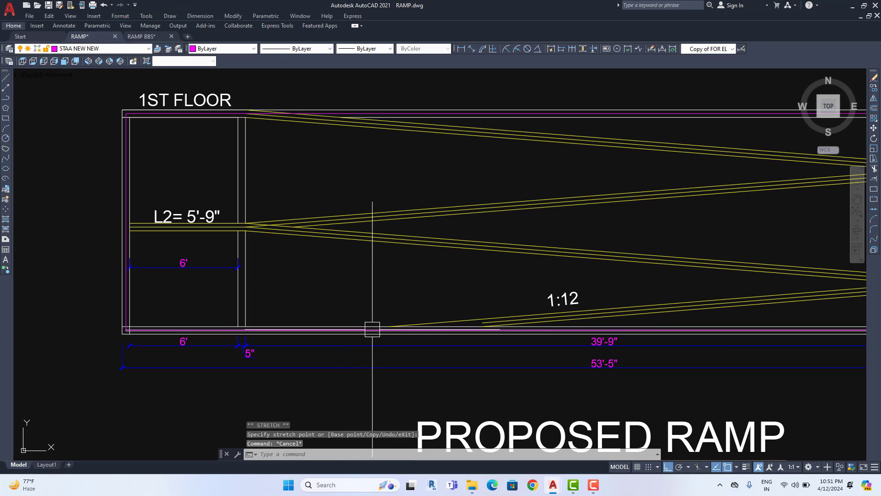
Start MATCHPROP with MA and take the magenta centre line as the source
middle_click_drag(666, 326, 501, 343)
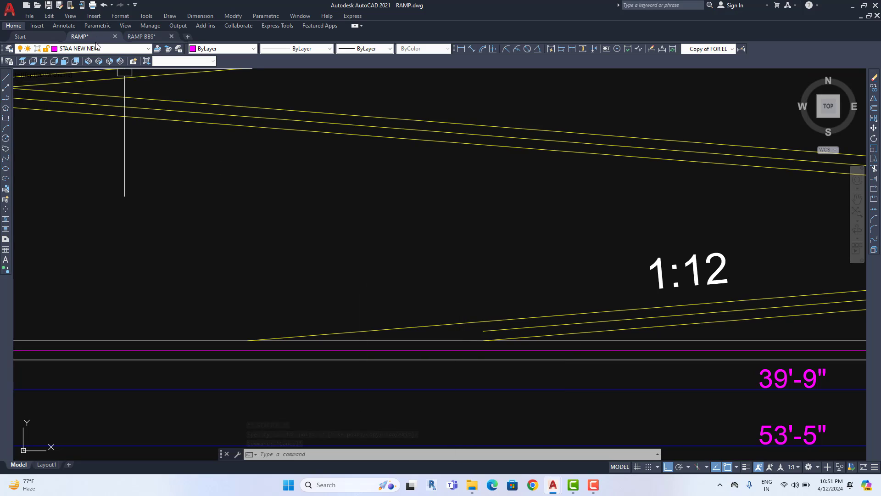
type("MA")
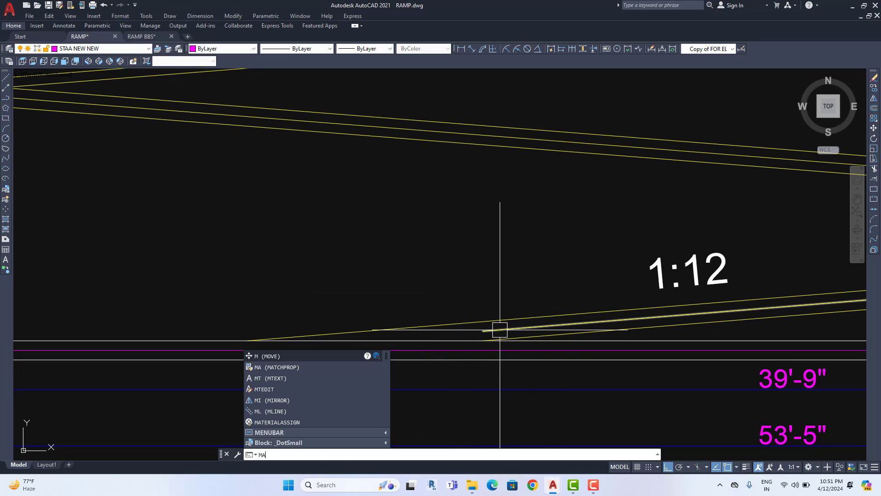
key("Return")
scroll(480, 342, "up", 2)
left_click(441, 356)
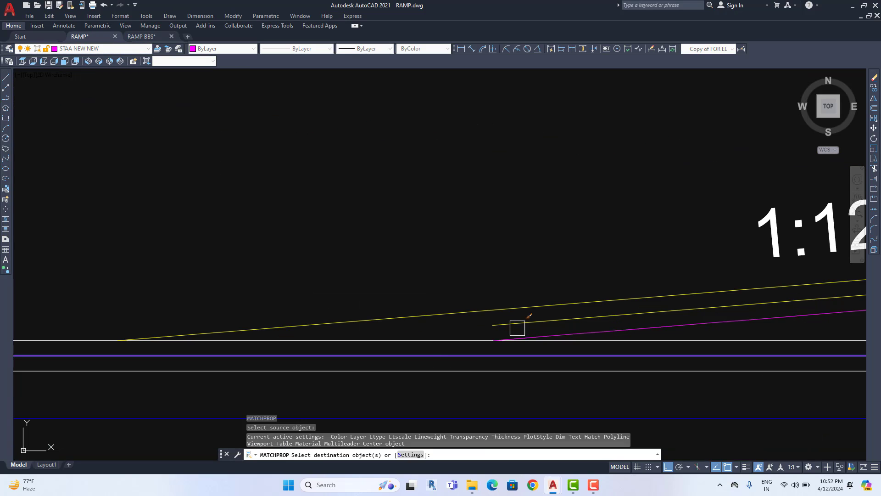
scroll(305, 354, "down", 5)
scroll(476, 348, "up", 8)
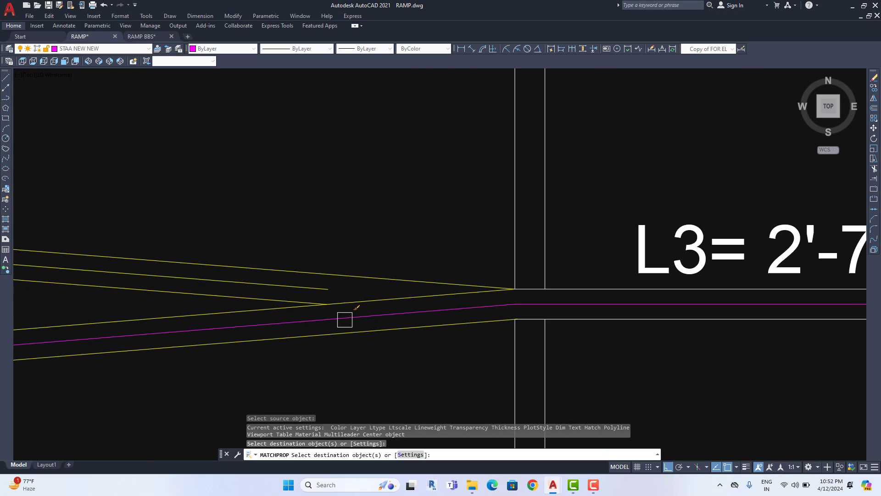
Apply the magenta line's properties to another ramp centre line
left_click(313, 288)
scroll(321, 289, "down", 5)
scroll(370, 295, "up", 6)
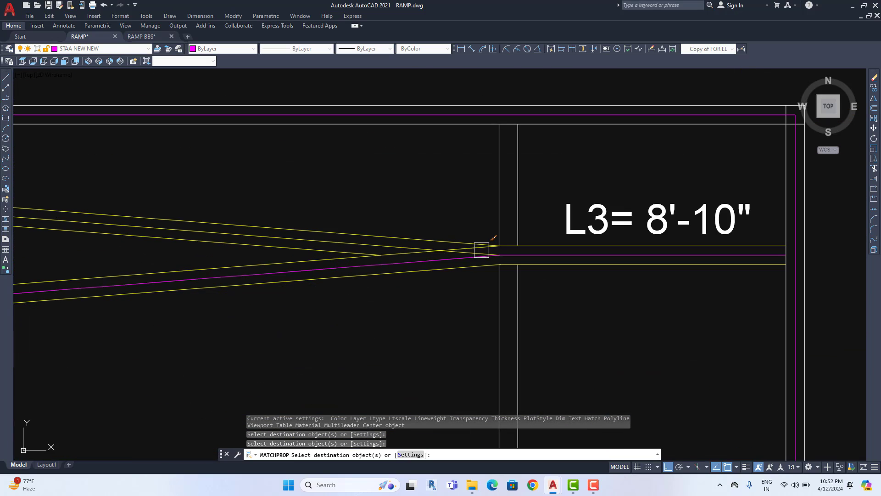
scroll(517, 280, "down", 4)
scroll(556, 279, "up", 2)
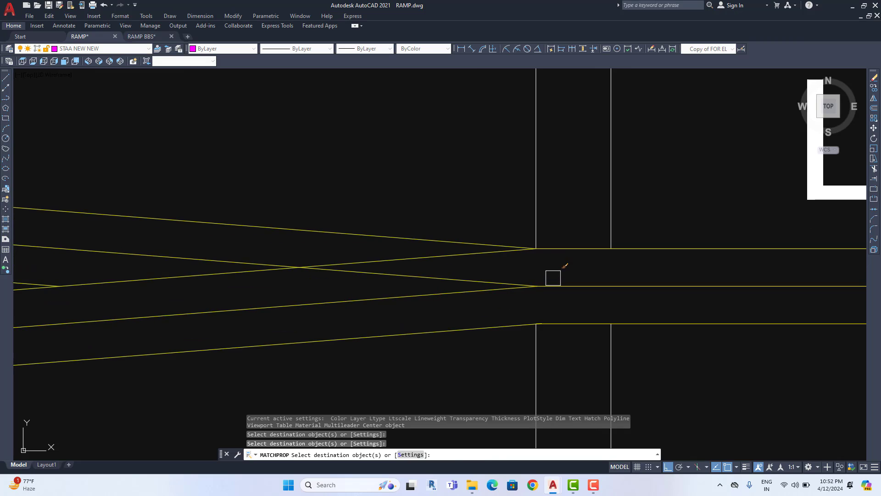
Window-select the remaining centre lines so they also take the magenta properties
left_click(553, 277)
left_click(515, 300)
scroll(516, 301, "down", 5)
middle_click_drag(384, 309, 622, 316)
middle_click_drag(292, 310, 547, 306)
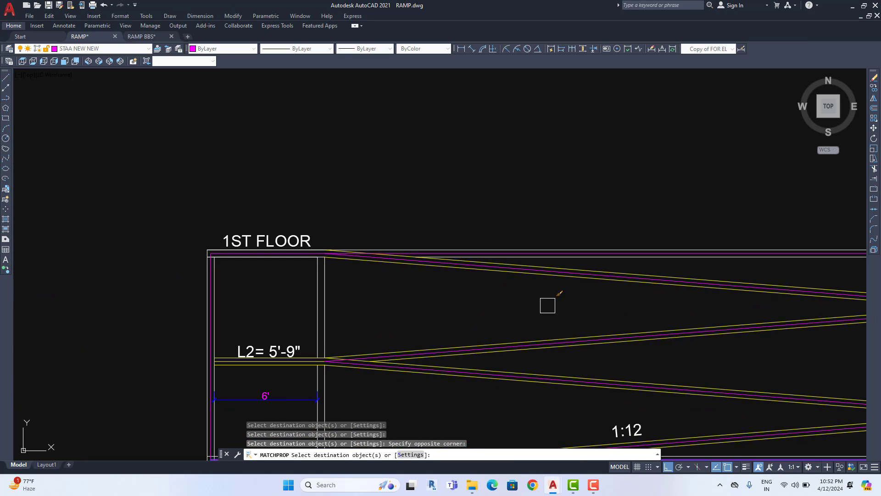
middle_click_drag(433, 291, 426, 235)
scroll(303, 301, "up", 6)
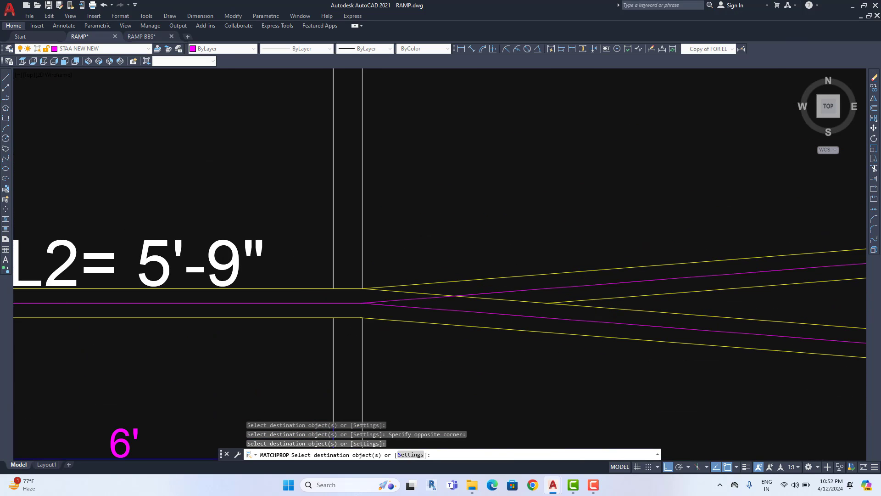
scroll(244, 217, "down", 6)
key("Escape")
middle_click_drag(500, 269, 256, 242)
middle_click_drag(658, 281, 438, 280)
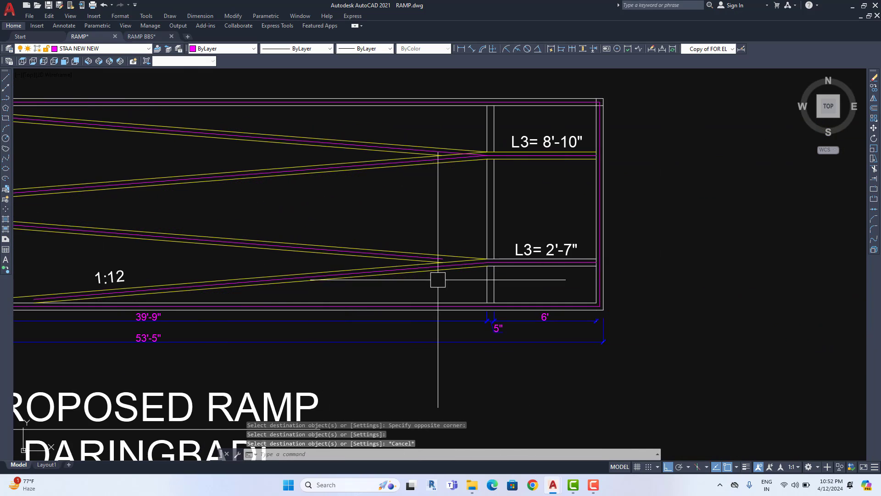
scroll(438, 279, "up", 6)
Begin stretching the magenta centre line at L3, then cancel the stretch
left_click(406, 228)
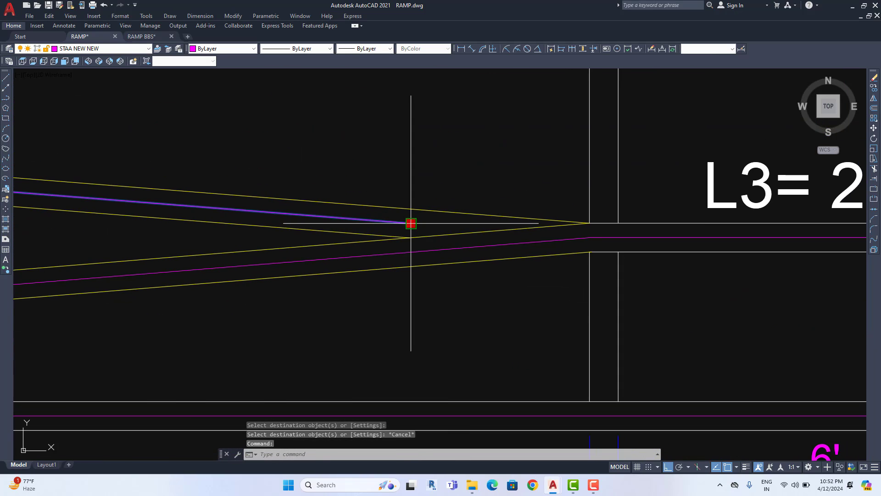
left_click(411, 223)
scroll(591, 239, "up", 2)
scroll(600, 229, "down", 6)
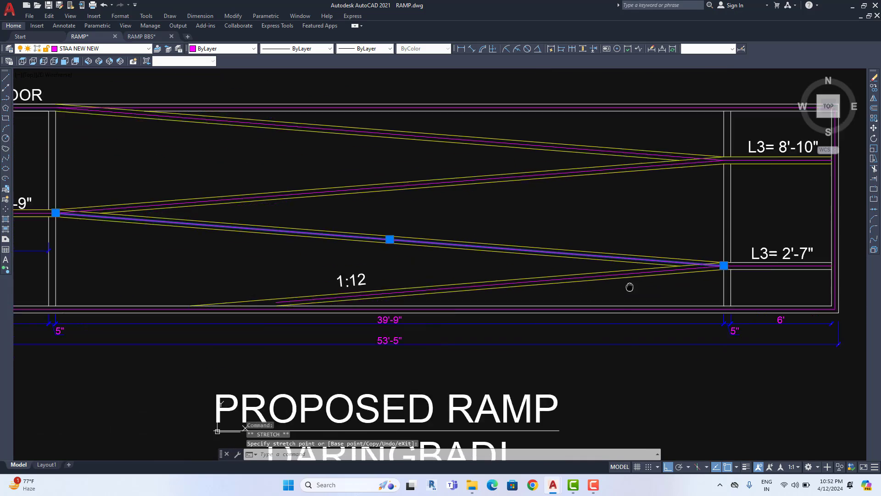
scroll(392, 298, "up", 4)
key("Escape")
key("Escape")
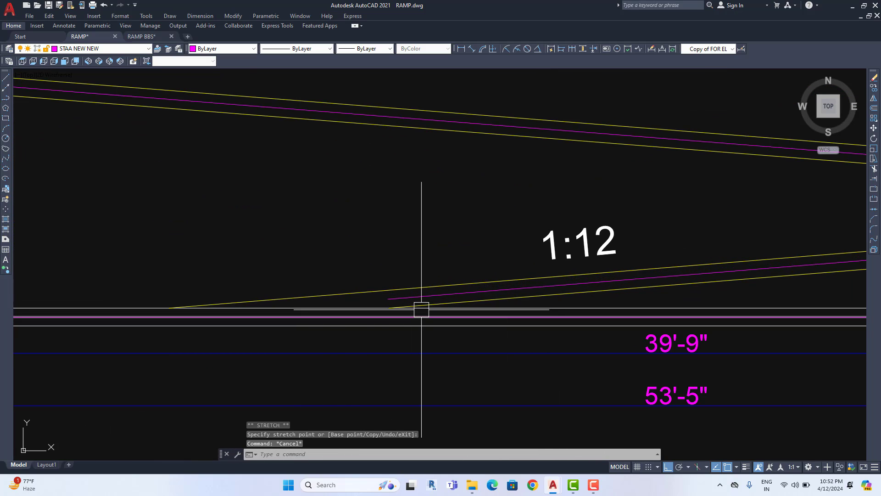
Use TRIM to extend the lower slanted magenta line down to the horizontal magenta line
type("tr")
key("Return")
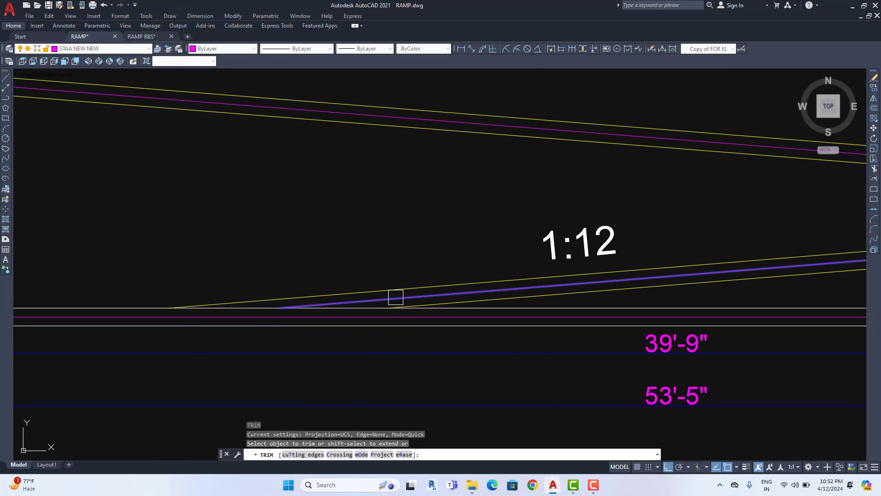
left_click(396, 297, "shift")
scroll(261, 313, "up", 2)
scroll(145, 321, "down", 6)
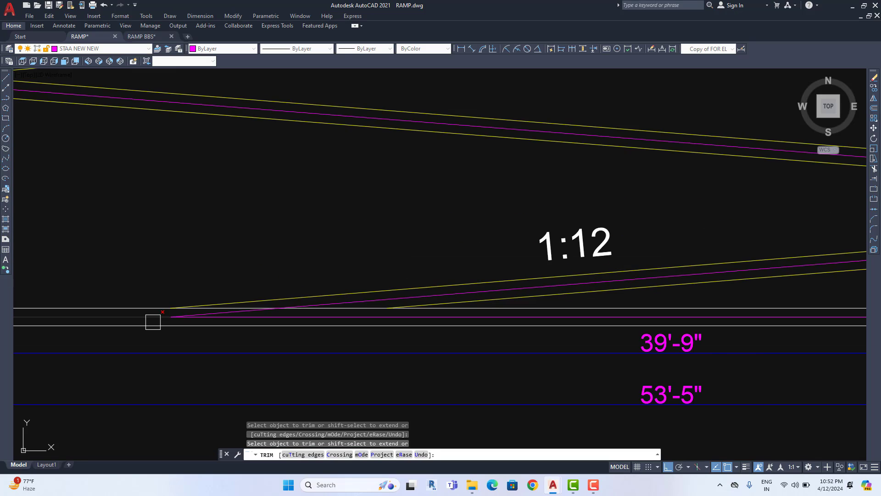
key("Escape")
middle_click_drag(349, 311, 342, 313)
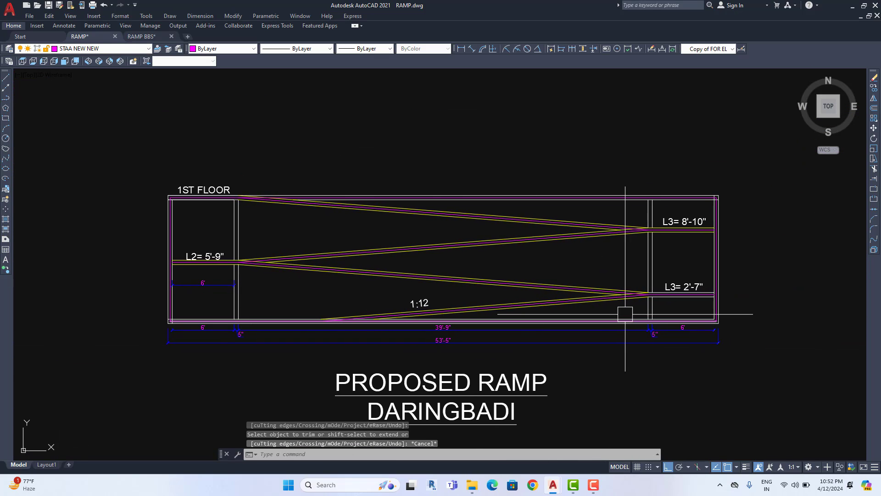
middle_click_drag(625, 315, 601, 320)
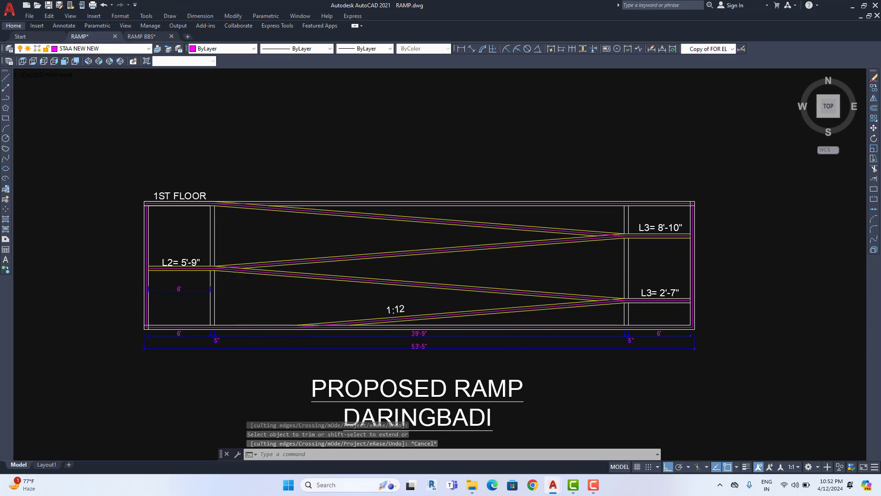
scroll(234, 312, "up", 2)
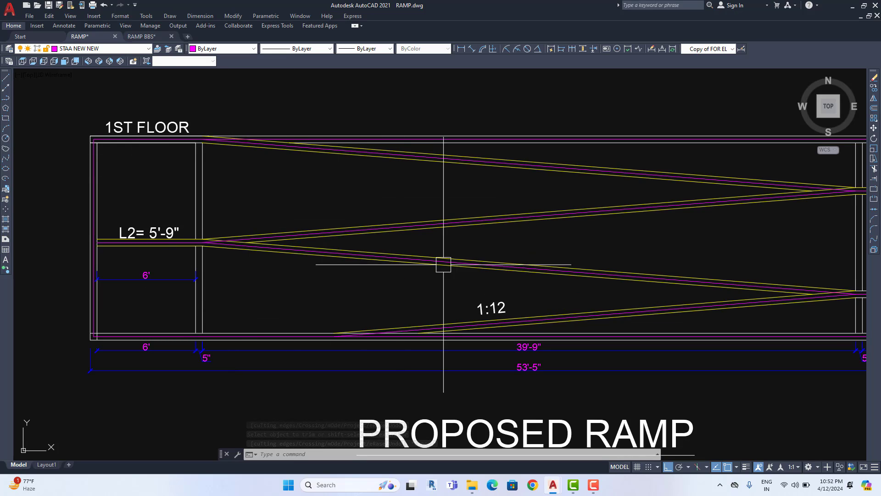
middle_click_drag(444, 265, 277, 265)
scroll(709, 183, "up", 5)
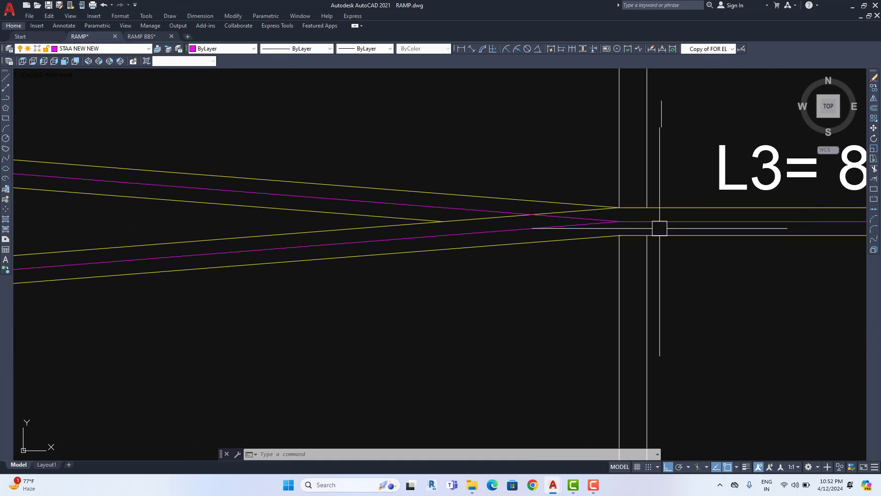
scroll(660, 228, "up", 4)
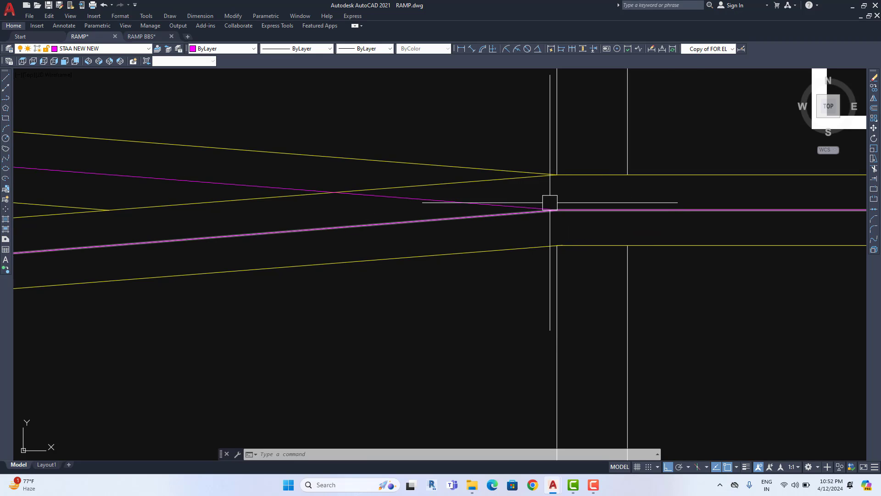
scroll(549, 200, "down", 5)
scroll(665, 215, "down", 6)
scroll(500, 228, "up", 6)
middle_click_drag(547, 243, 342, 251)
middle_click_drag(562, 258, 394, 257)
middle_click_drag(676, 281, 472, 278)
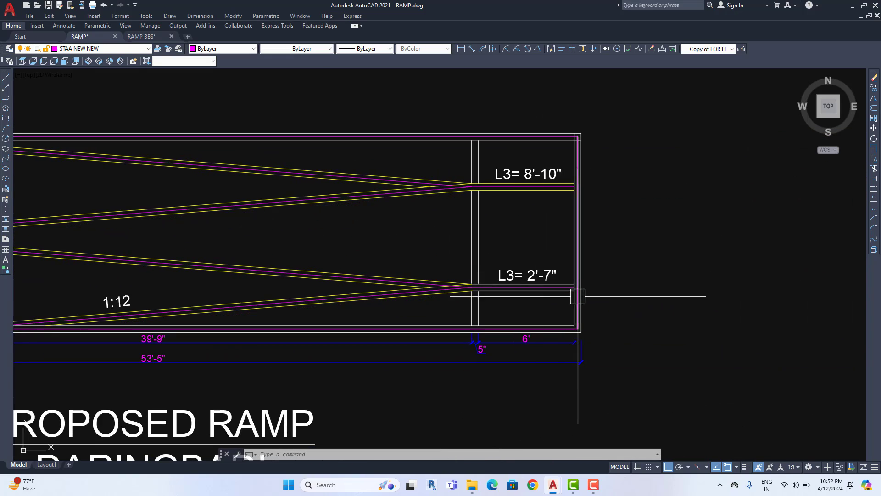
scroll(578, 296, "up", 4)
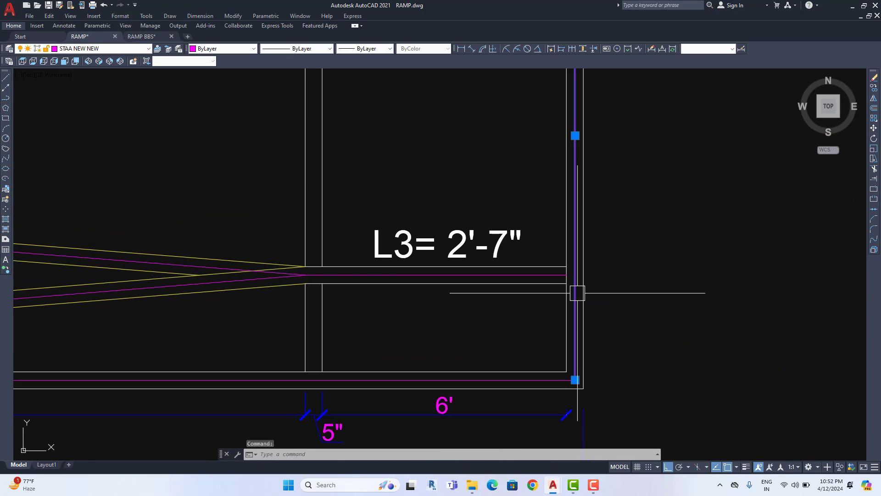
scroll(577, 293, "down", 10)
scroll(567, 315, "up", 5)
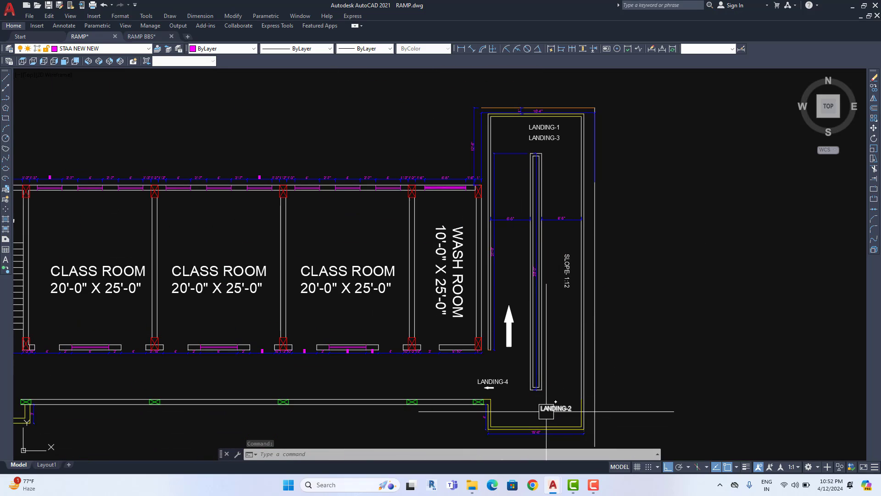
Pan and zoom to bring the ramp plan's lower landing and right end into view
scroll(545, 396, "down", 4)
scroll(540, 205, "up", 4)
middle_click_drag(540, 205, 552, 321)
mouse_move(561, 425)
middle_mouse_down()
mouse_move(537, 250)
mouse_move(544, 254)
middle_mouse_up()
mouse_move(529, 365)
middle_mouse_down()
mouse_move(536, 244)
mouse_move(512, 289)
middle_mouse_up()
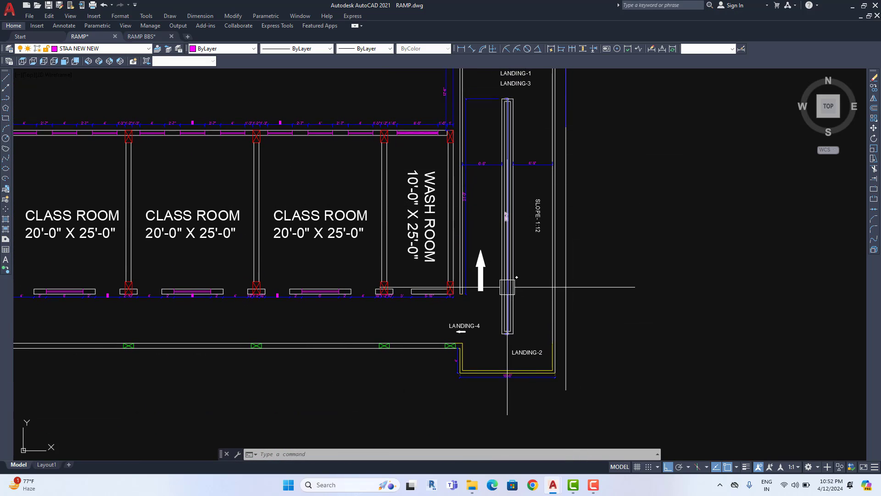
scroll(507, 289, "down", 8)
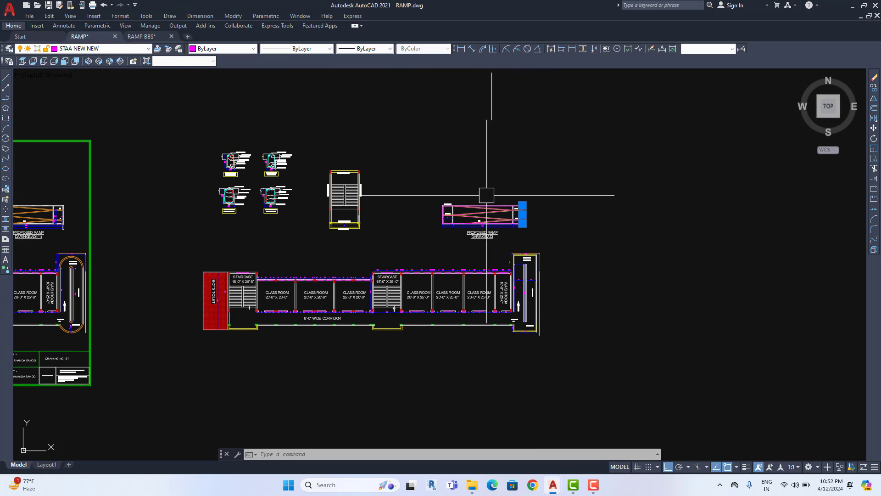
scroll(488, 197, "up", 6)
scroll(607, 284, "up", 4)
Erase the selected vertical line and snap the L3= 2'-7" magenta line's end onto the vertical line
key("Delete")
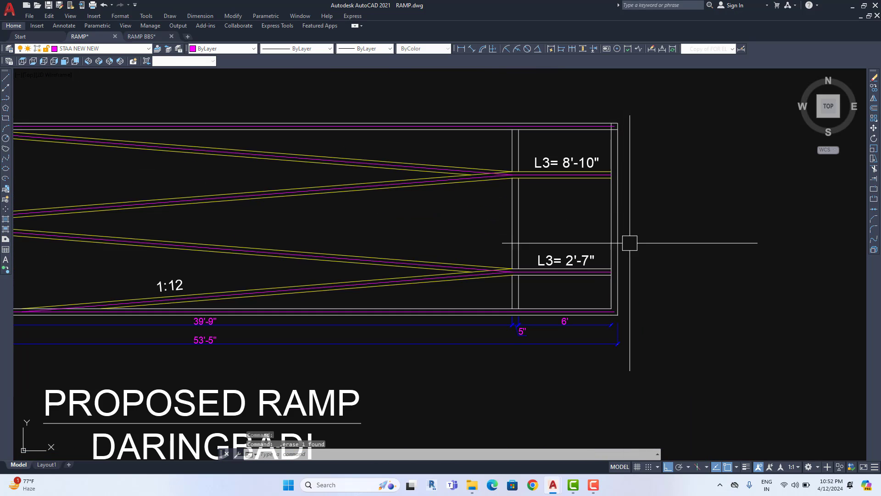
scroll(629, 241, "up", 10)
left_click(534, 283)
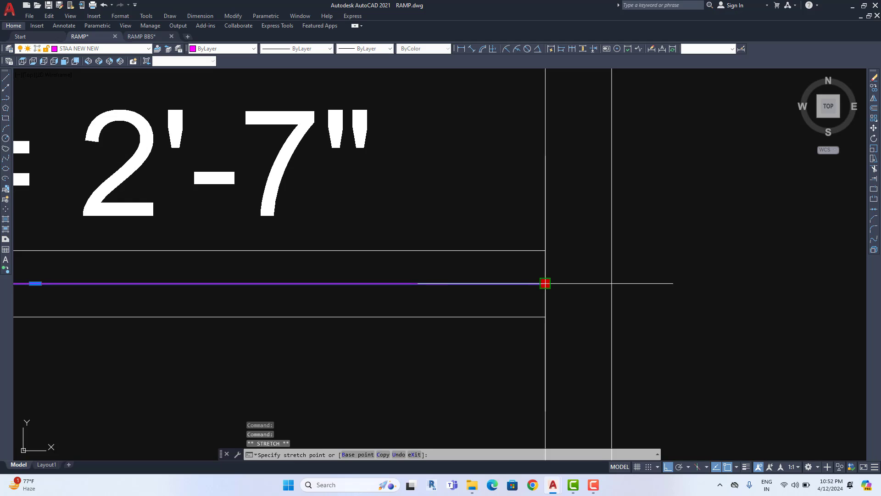
left_click(612, 284)
scroll(611, 283, "down", 4)
scroll(560, 378, "up", 4)
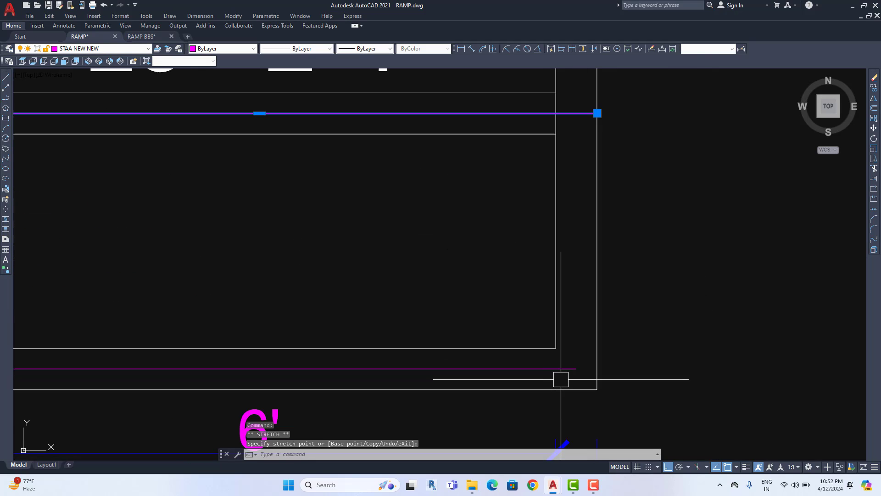
Cancel the lower line's stretch and undo the last two edits to restore the original length
left_click(577, 368)
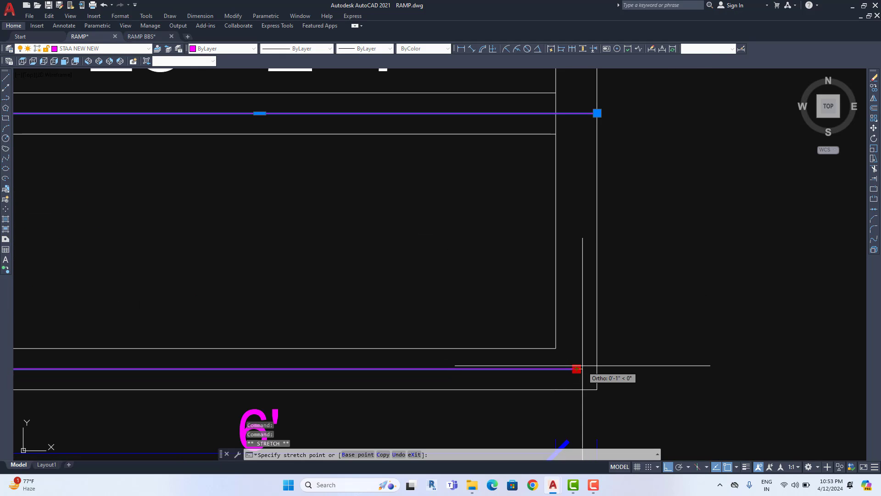
key("Escape")
key("Escape")
type("z")
key("ctrl+z")
key("ctrl+z")
key("ctrl+z")
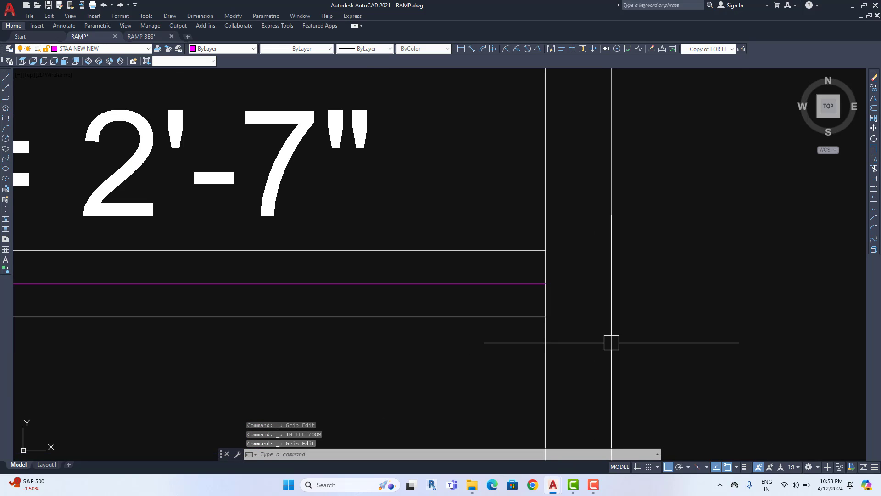
key("ctrl+z")
key("ctrl+z")
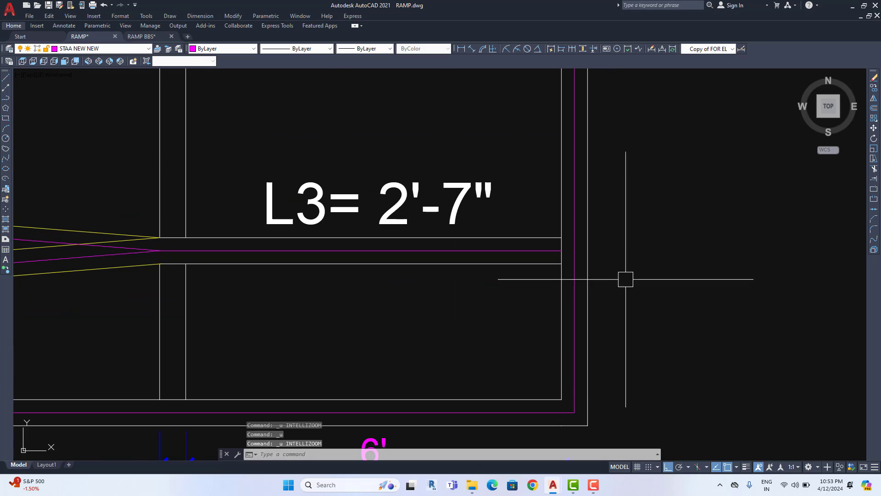
type("tr")
key("space")
Extend the magenta line at the L3= 8'-10" landing to the vertical centreline
scroll(606, 273, "up", 5)
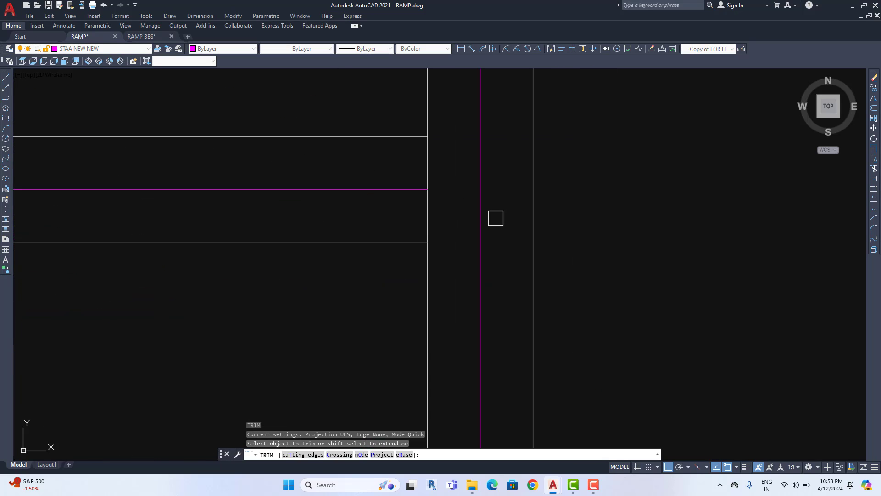
scroll(442, 222, "down", 5)
middle_click_drag(445, 90, 451, 274)
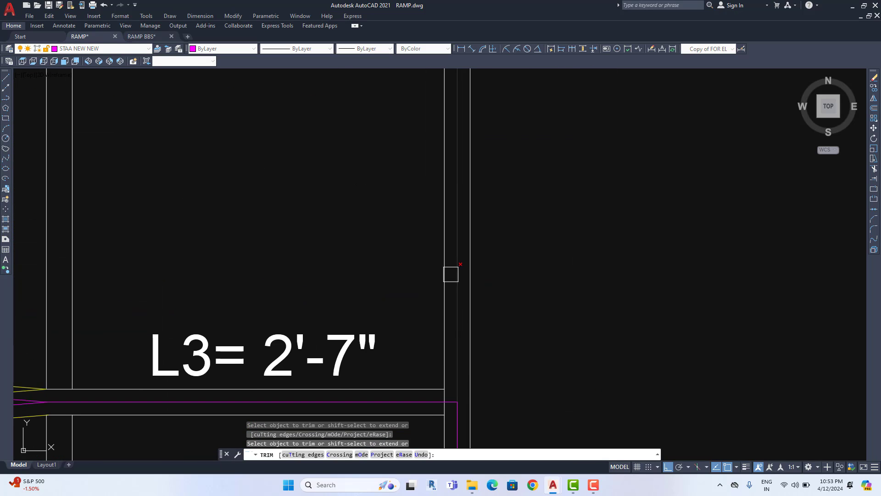
scroll(452, 268, "down", 3)
middle_click_drag(454, 221, 459, 257)
scroll(442, 190, "up", 5)
left_click(462, 252, "shift")
scroll(464, 251, "down", 3)
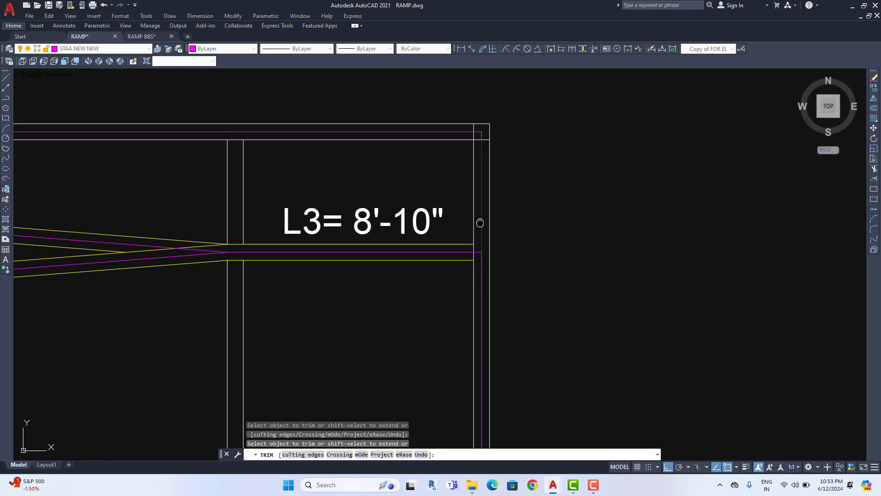
End trimming and select the left vertical magenta line at the 1ST FLOOR corner
middle_click_drag(481, 223, 484, 282)
scroll(480, 224, "down", 6)
middle_click_drag(400, 238, 569, 233)
scroll(333, 266, "up", 10)
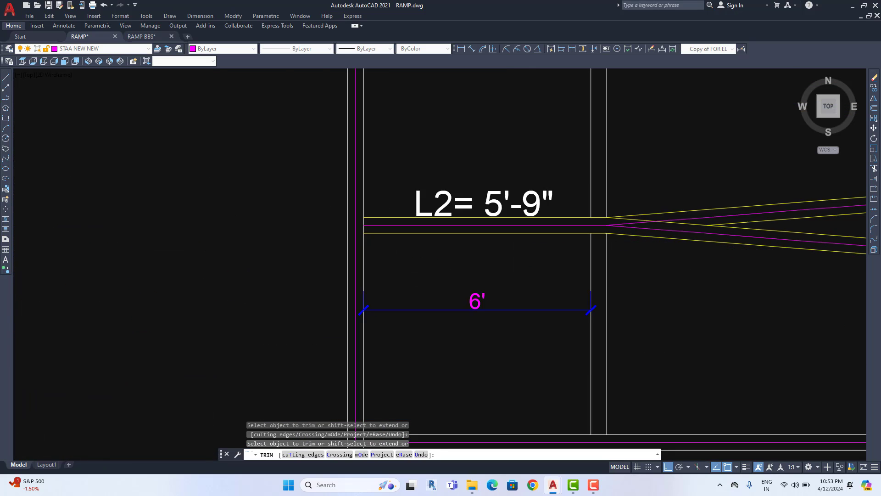
scroll(324, 195, "down", 6)
middle_click_drag(367, 258, 354, 325)
middle_click_drag(363, 184, 358, 357)
scroll(325, 243, "up", 4)
key("Escape")
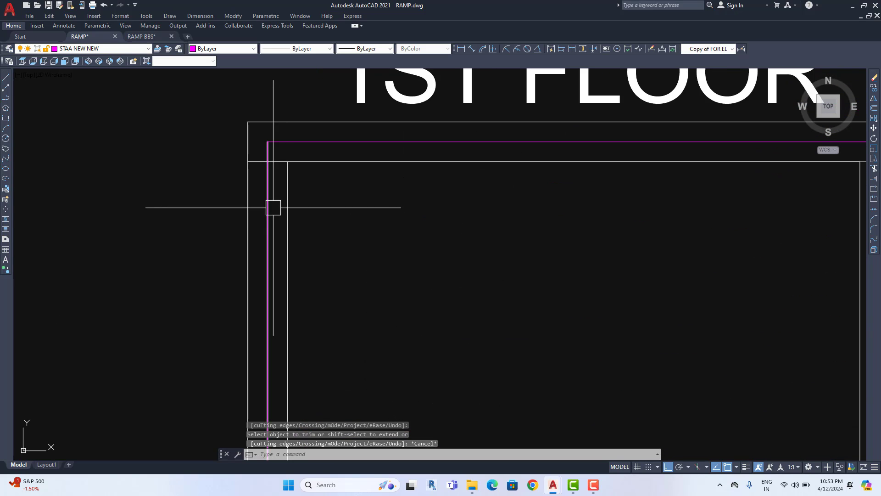
left_click(273, 207)
scroll(319, 257, "down", 12)
middle_click_drag(454, 294, 327, 216)
scroll(342, 219, "up", 2)
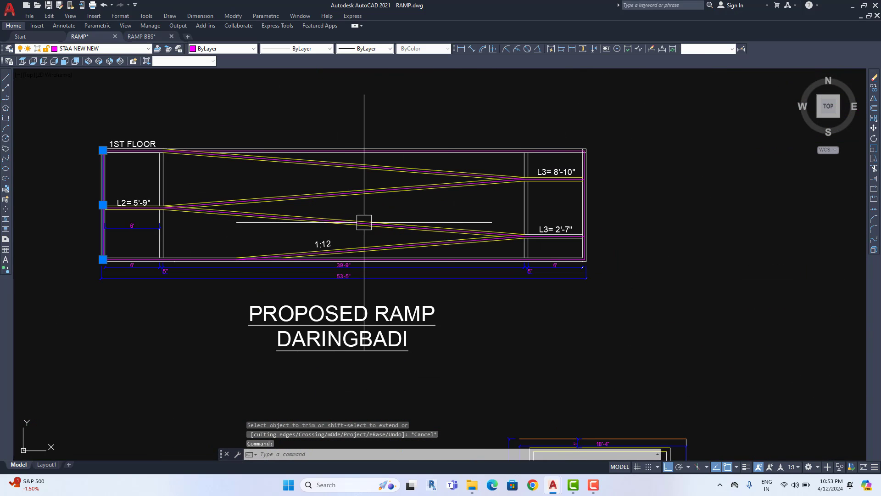
Erase the vertical magenta line at the ramp's 1ST FLOOR end
key("Delete")
scroll(578, 180, "up", 8)
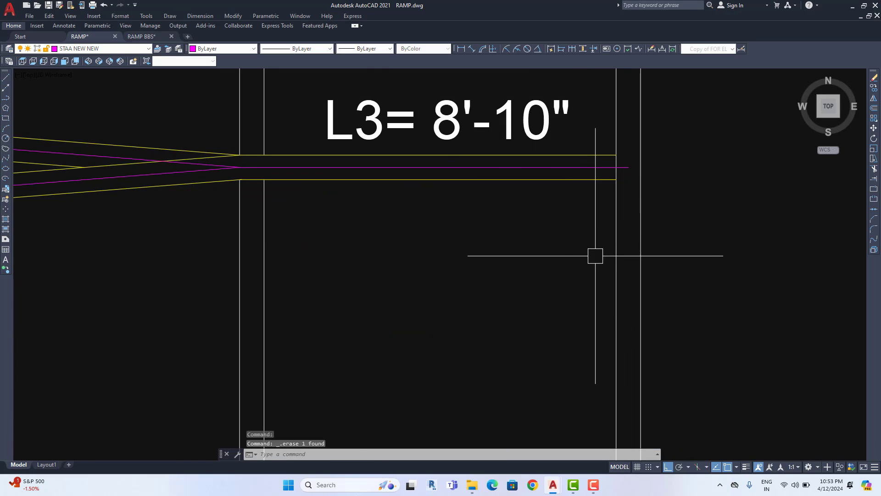
scroll(595, 256, "down", 6)
middle_click_drag(571, 271, 523, 220)
scroll(516, 255, "up", 4)
scroll(514, 255, "down", 4)
middle_click_drag(494, 248, 515, 255)
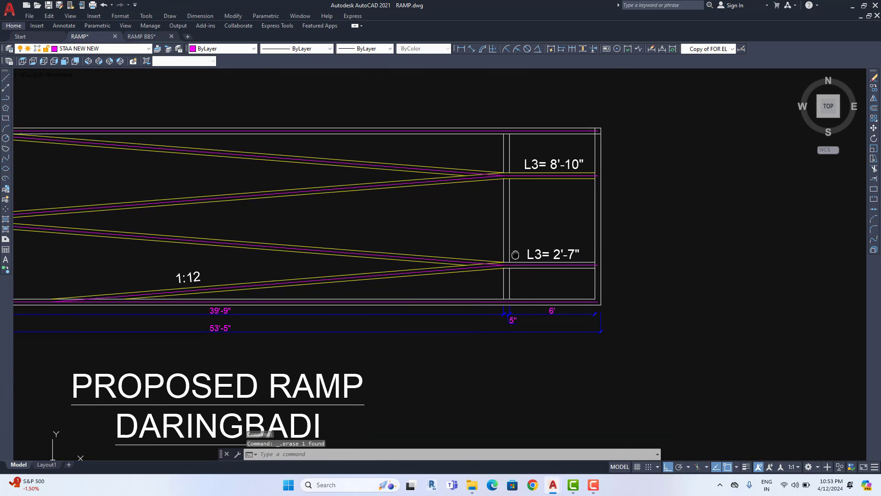
Centre the whole ramp on screen and start a new line from the Draw panel
scroll(515, 255, "down", 2)
middle_click_drag(213, 248, 307, 242)
scroll(245, 227, "down", 6)
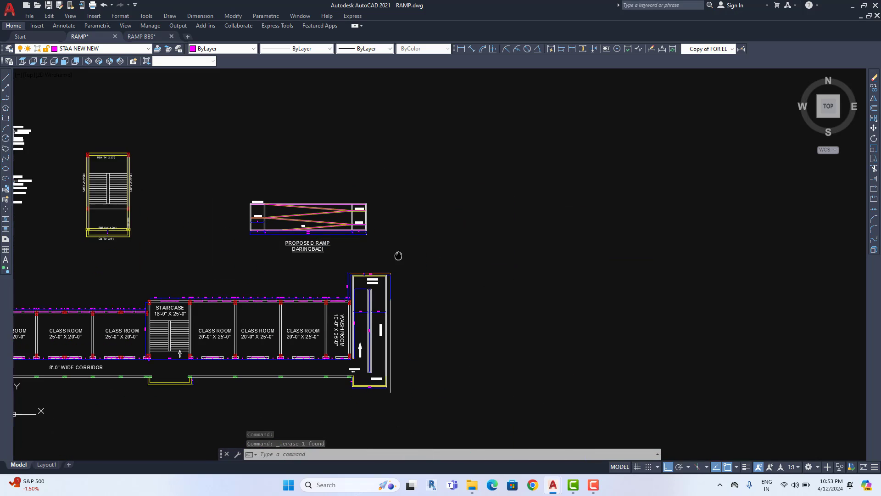
scroll(360, 280, "up", 2)
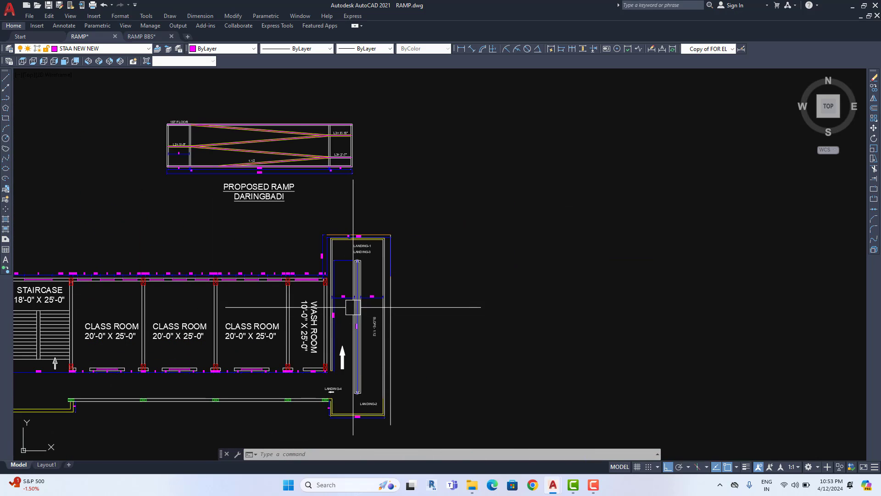
scroll(315, 134, "up", 2)
scroll(273, 135, "up", 4)
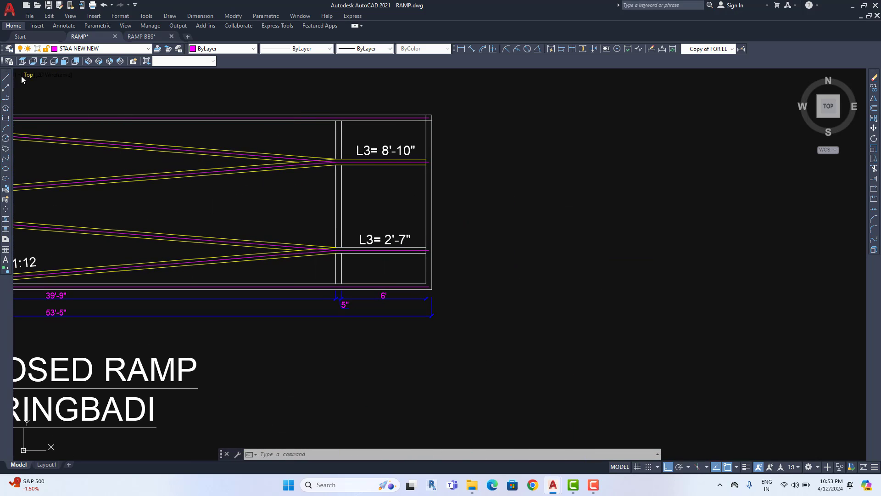
left_click(8, 78)
scroll(379, 149, "up", 6)
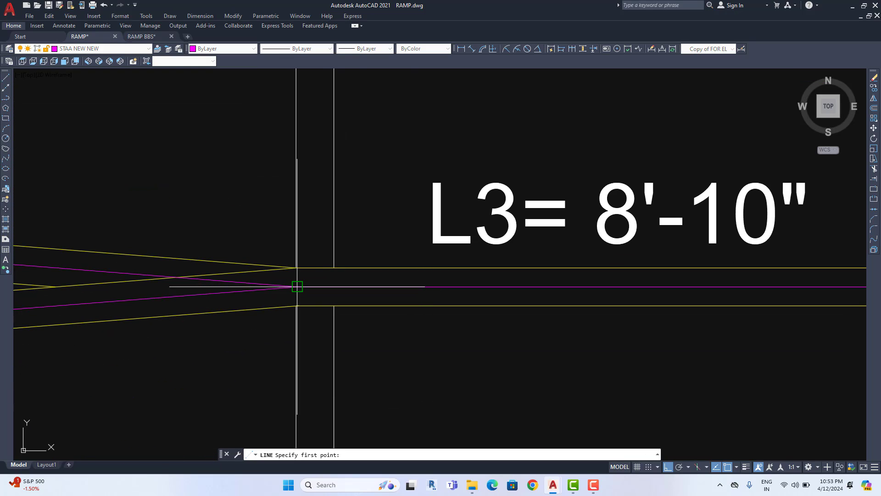
Stretch the right-landing vertical magenta line's bottom endpoint down onto the ramp's lower magenta edge
scroll(305, 193, "up", 4)
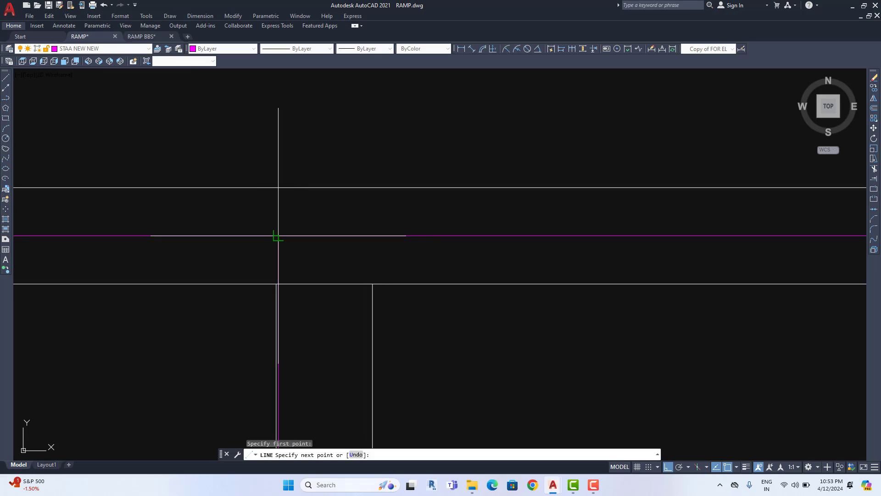
scroll(285, 235, "down", 4)
key("Escape")
scroll(321, 195, "up", 4)
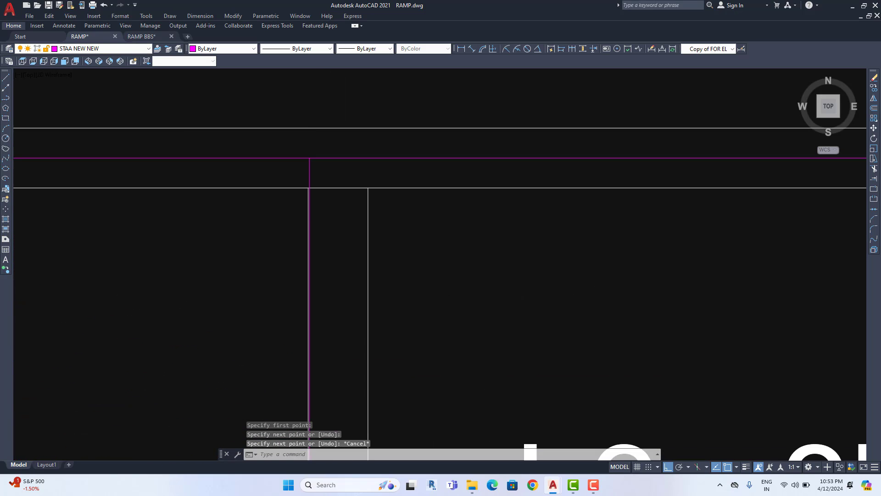
left_click(308, 195)
scroll(343, 238, "down", 3)
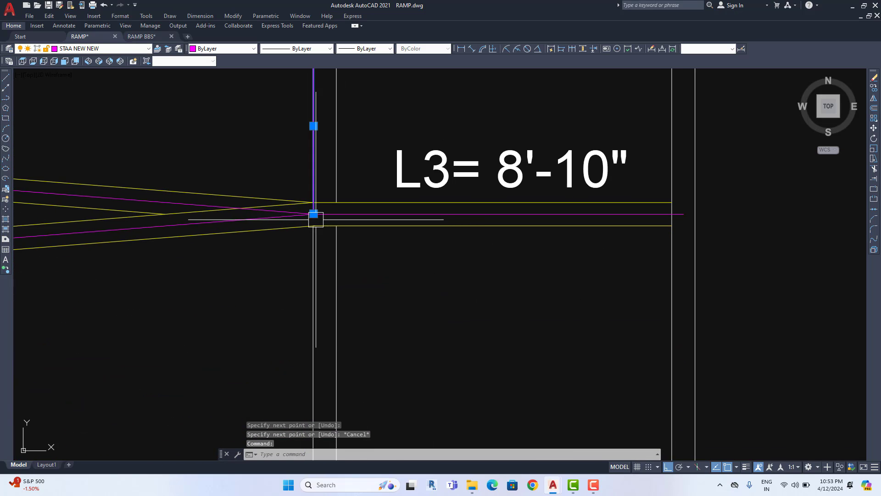
left_click(314, 214)
scroll(319, 238, "down", 3)
scroll(326, 294, "up", 4)
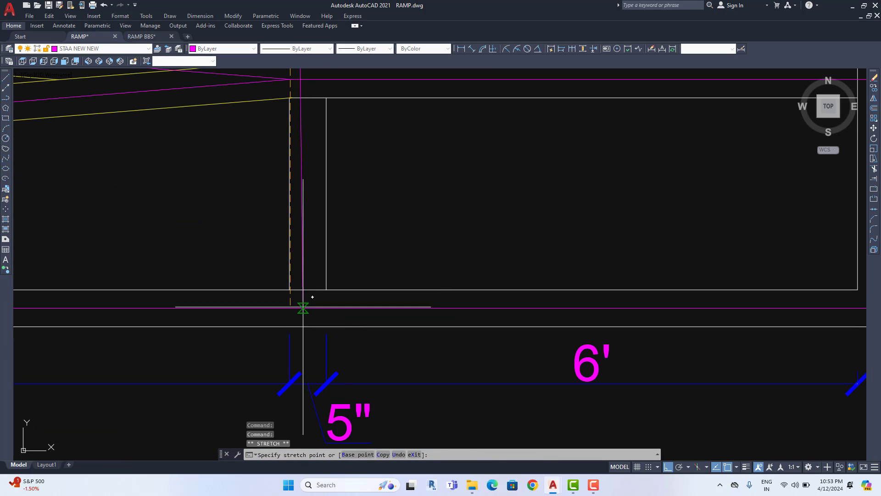
left_click(299, 298)
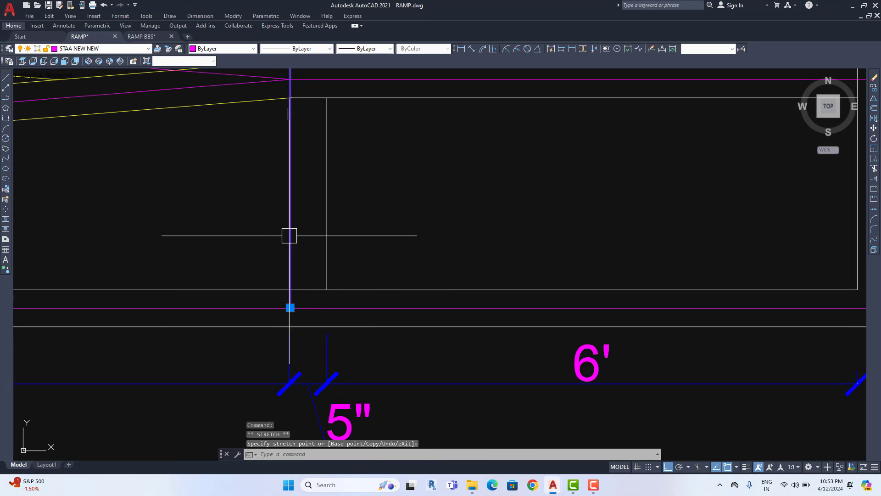
scroll(314, 258, "down", 3)
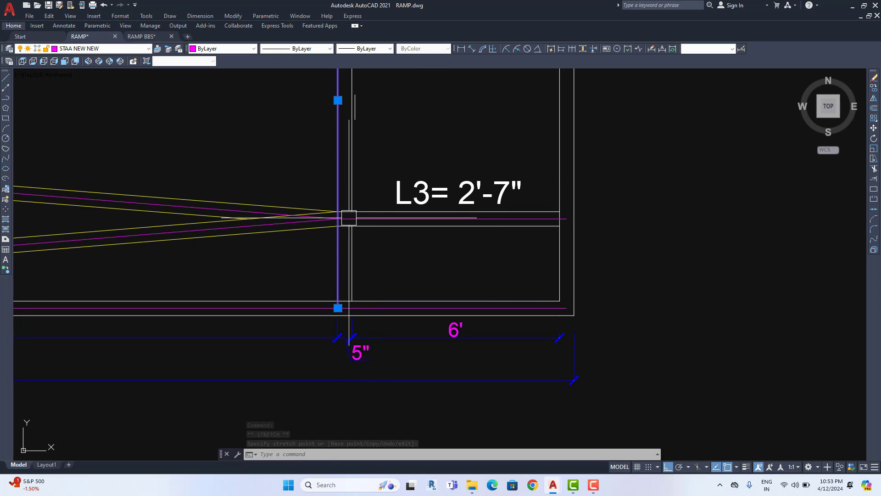
scroll(345, 225, "up", 8)
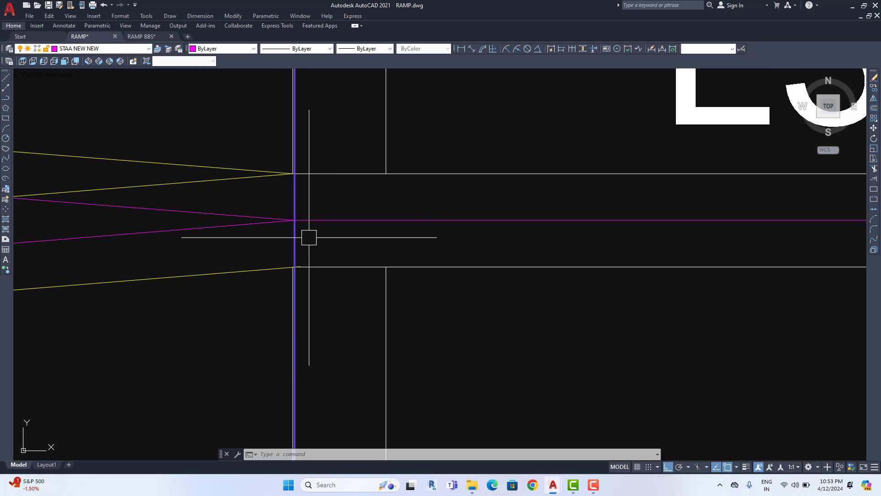
scroll(309, 237, "down", 6)
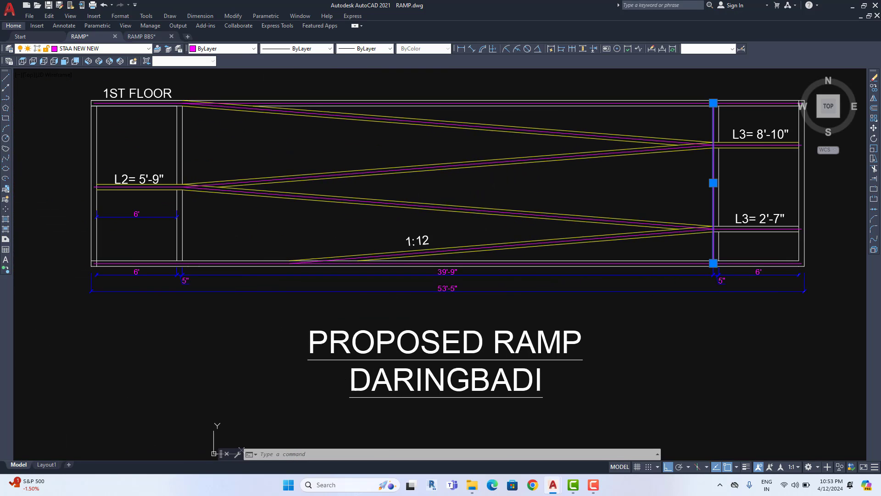
Pan to the L2 junction of the ramp plan, cancelling the stray LINE command
middle_click_drag(309, 237, 388, 240)
left_click(6, 77)
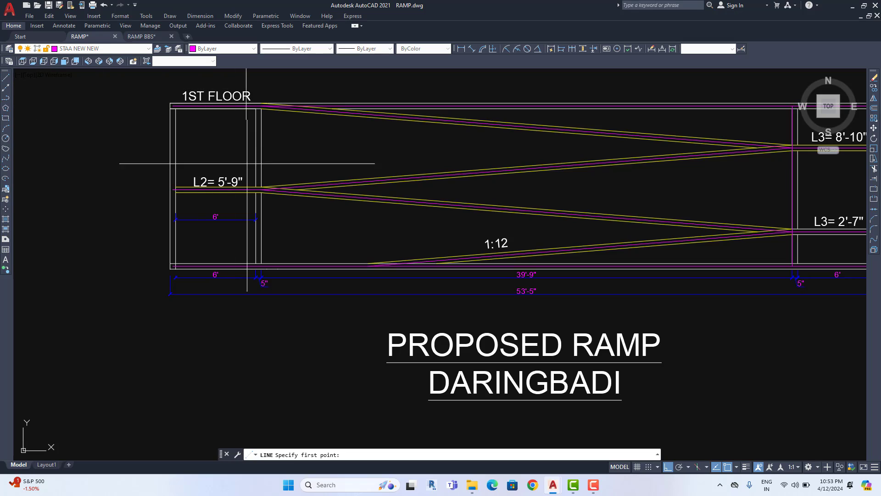
scroll(265, 193, "up", 5)
middle_click_drag(234, 141, 228, 304)
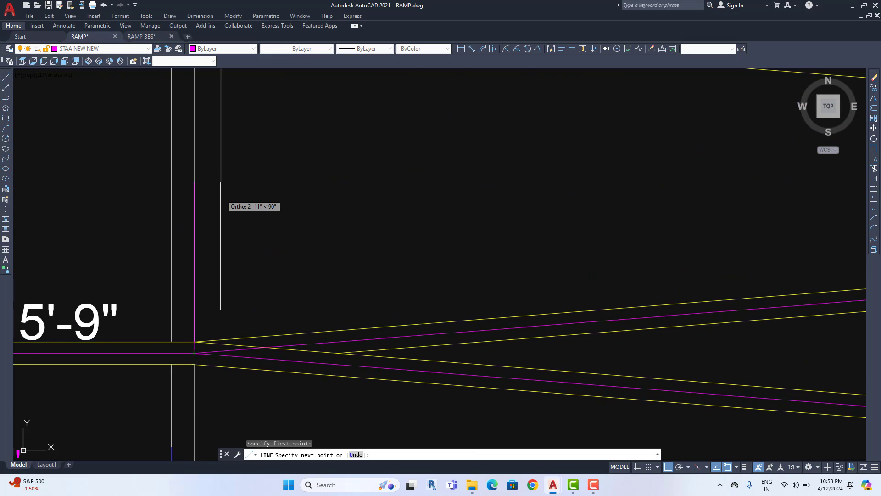
middle_click_drag(220, 181, 216, 348)
scroll(197, 179, "up", 4)
scroll(176, 180, "down", 6)
middle_click_drag(209, 238, 236, 136)
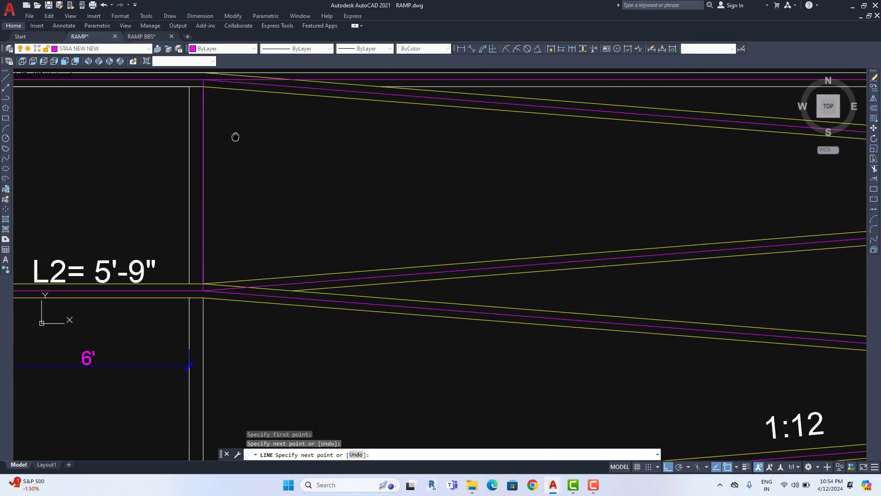
middle_click_drag(214, 338, 248, 230)
key("Escape")
scroll(233, 163, "up", 4)
Grip-stretch the L2 vertical magenta line's lower endpoint onto the bottom magenta edge
left_click(234, 212)
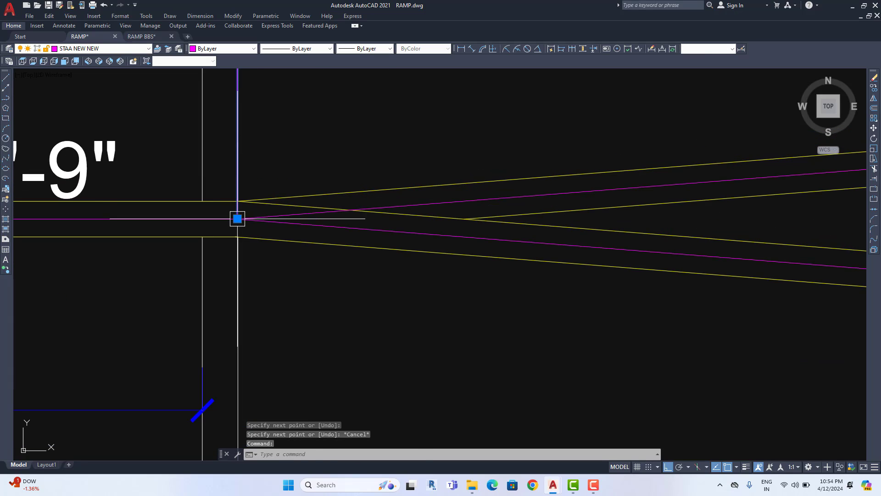
left_click(237, 219)
scroll(268, 328, "down", 5)
middle_click_drag(268, 327, 266, 190)
scroll(263, 320, "up", 4)
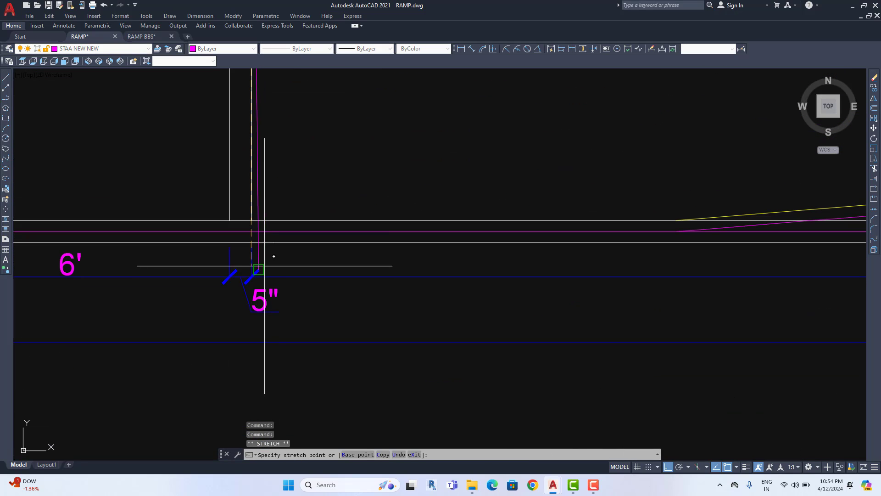
left_click(251, 231)
scroll(301, 252, "down", 4)
middle_click_drag(336, 258, 224, 284)
scroll(445, 257, "down", 4)
middle_click_drag(446, 262, 368, 266)
key("Escape")
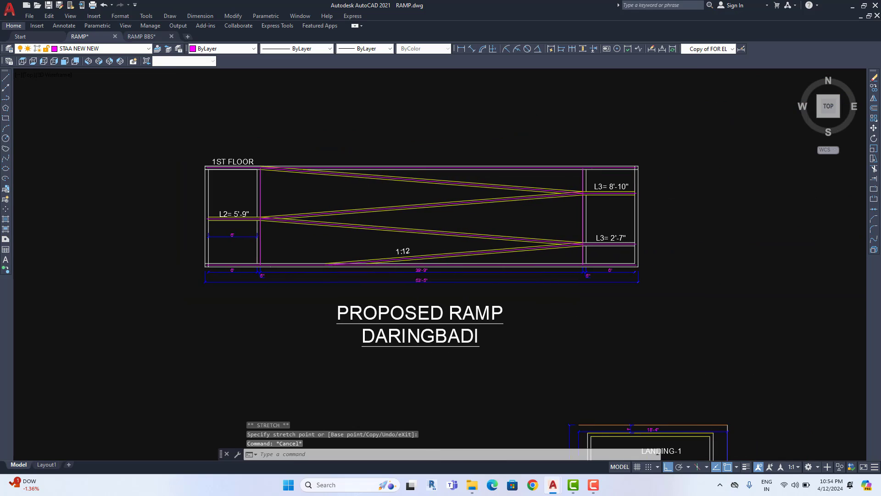
scroll(489, 262, "up", 2)
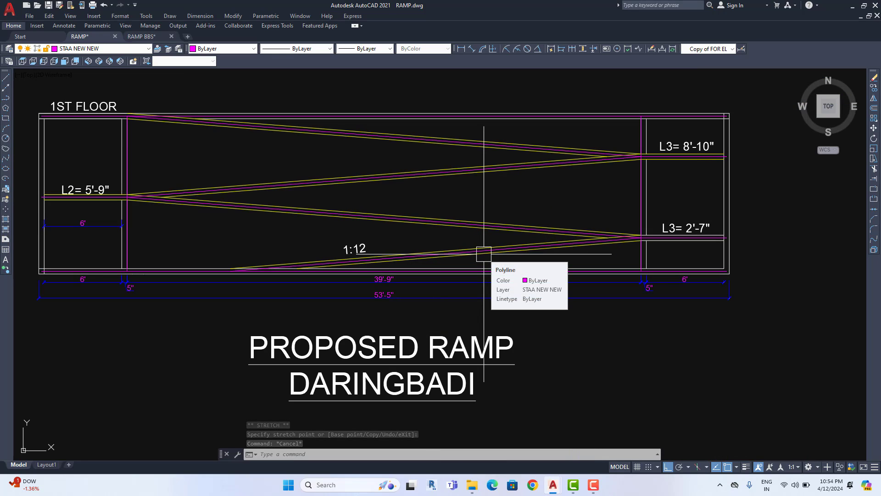
Draw a horizontal magenta line from the L2-end vertical line to the right vertical line near L3 = 2'-7"
left_click(7, 78)
scroll(122, 230, "up", 6)
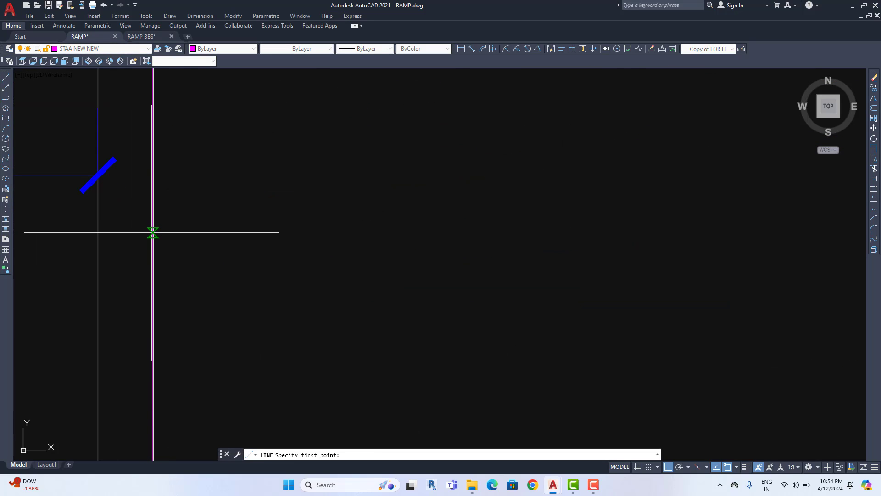
left_click(152, 233)
scroll(182, 235, "up", 6)
scroll(181, 235, "down", 13)
mouse_move(547, 260)
middle_mouse_down()
mouse_move(556, 266)
mouse_move(344, 273)
middle_mouse_up()
middle_click_drag(592, 285, 455, 281)
scroll(644, 244, "up", 8)
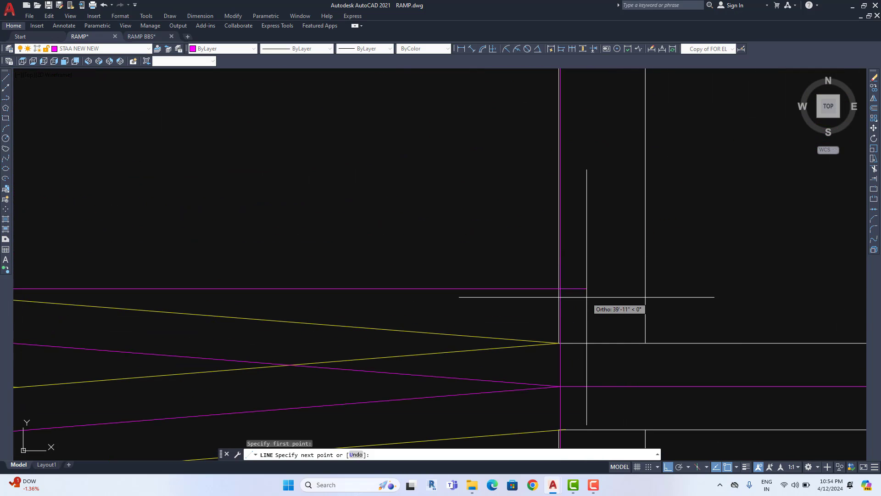
left_click(560, 288)
scroll(560, 289, "down", 5)
middle_click_drag(517, 294, 558, 285)
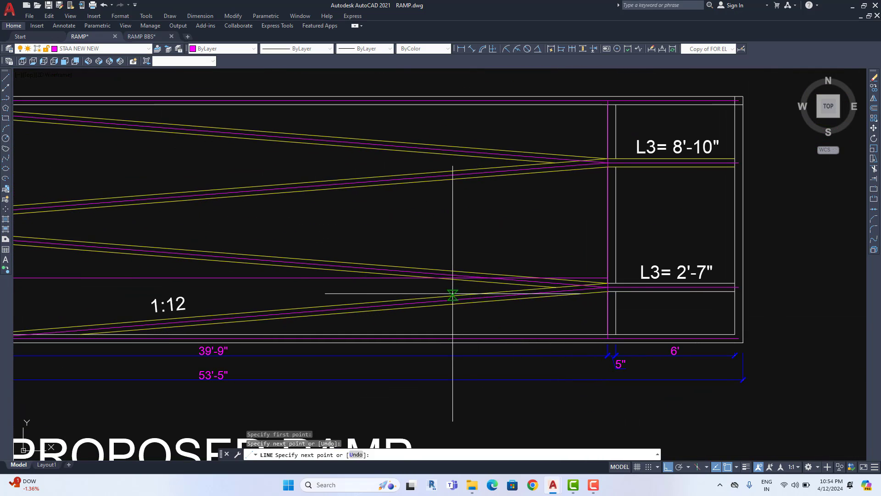
scroll(452, 292, "down", 2)
key("Escape")
middle_click_drag(414, 290, 434, 288)
scroll(400, 281, "up", 2)
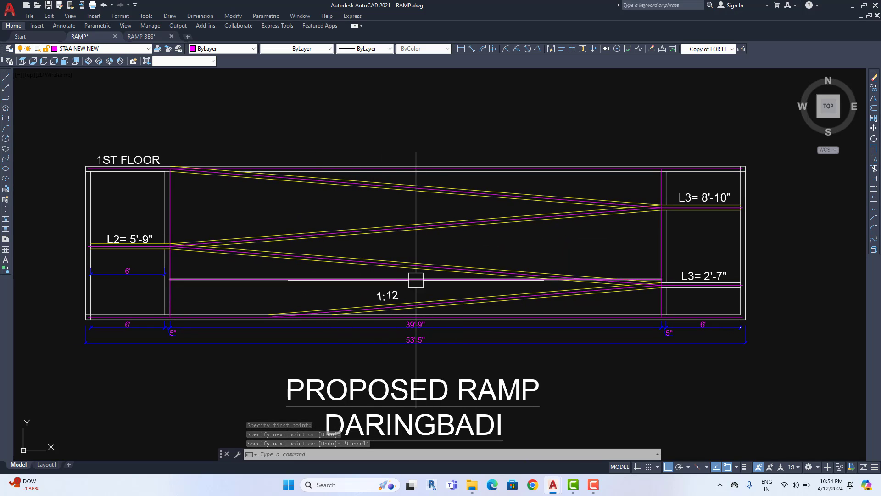
Use DIV to split the horizontal magenta line into 3 equal segments
type("D")
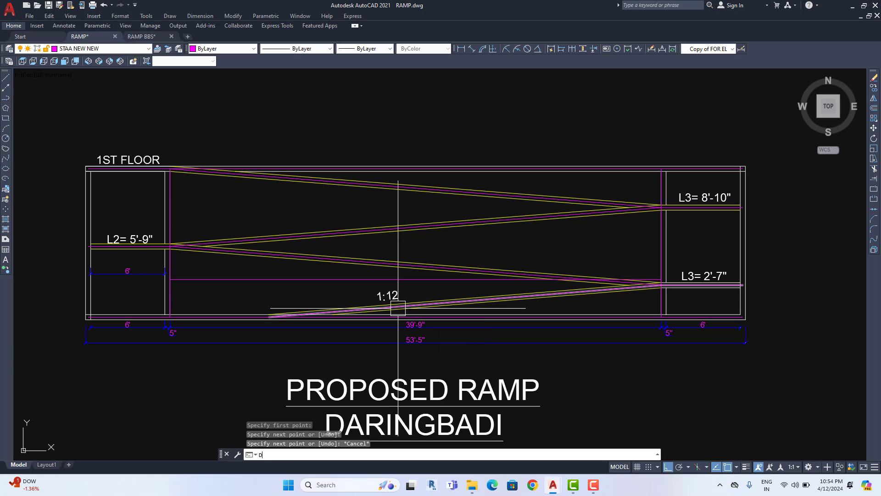
type("IV")
key("Return")
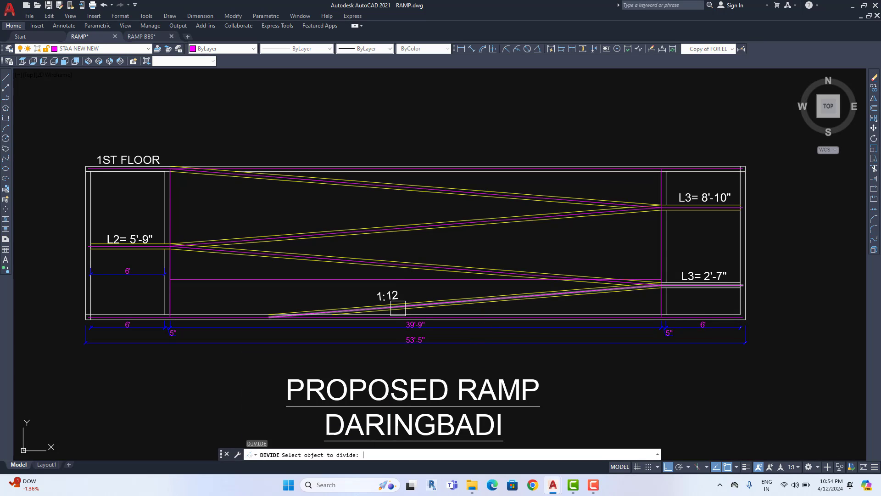
left_click(348, 279)
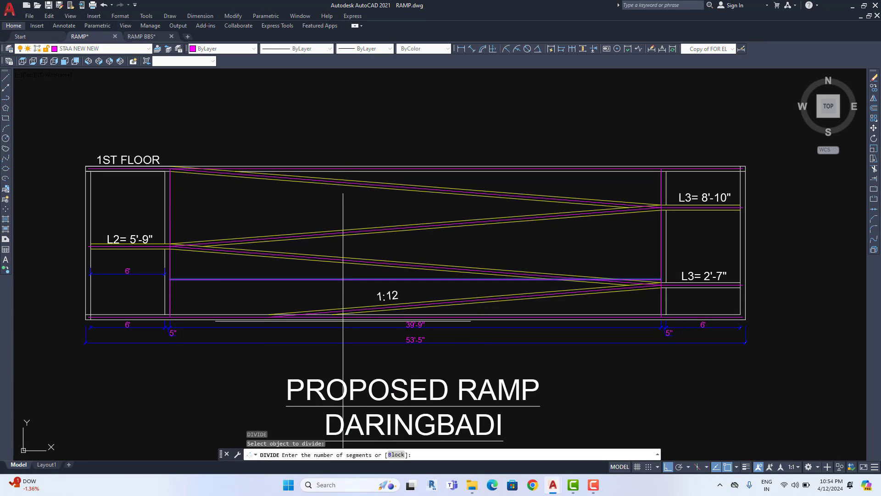
type("3")
key("Return")
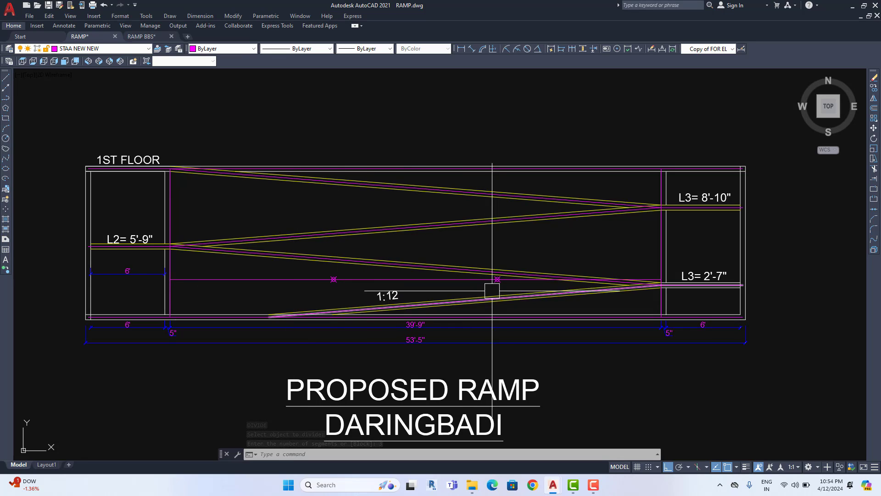
scroll(161, 291, "up", 6)
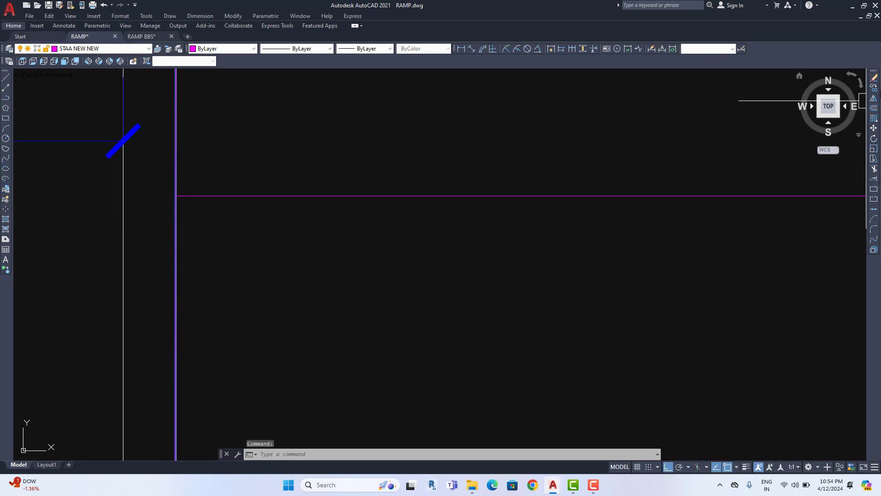
Copy the vertical magenta line onto both division points, creating three equal bays
left_click(874, 87)
scroll(172, 194, "up", 3)
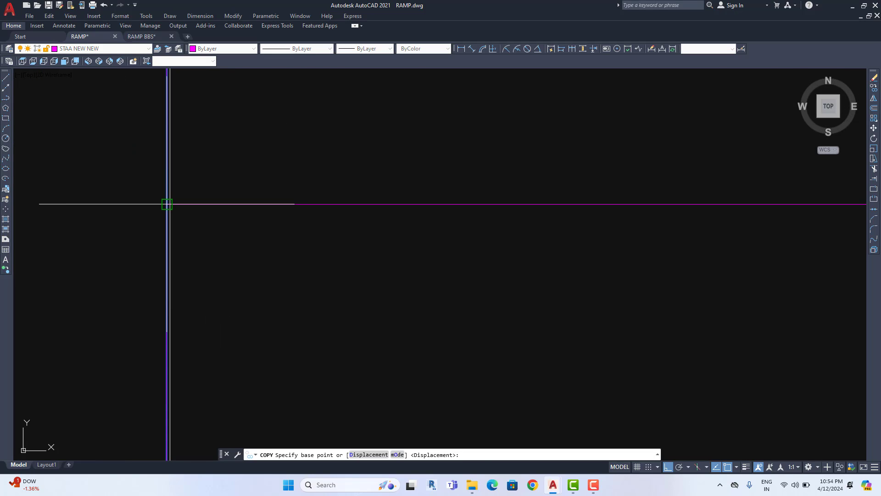
left_click(166, 204)
scroll(266, 240, "down", 3)
middle_click_drag(266, 240, 503, 266)
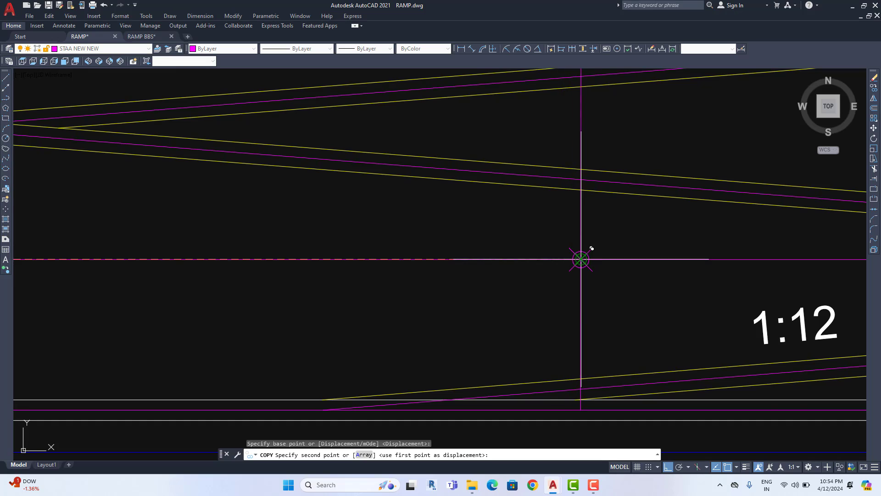
left_click(581, 259)
scroll(580, 259, "down", 3)
scroll(528, 279, "up", 3)
left_click(399, 289)
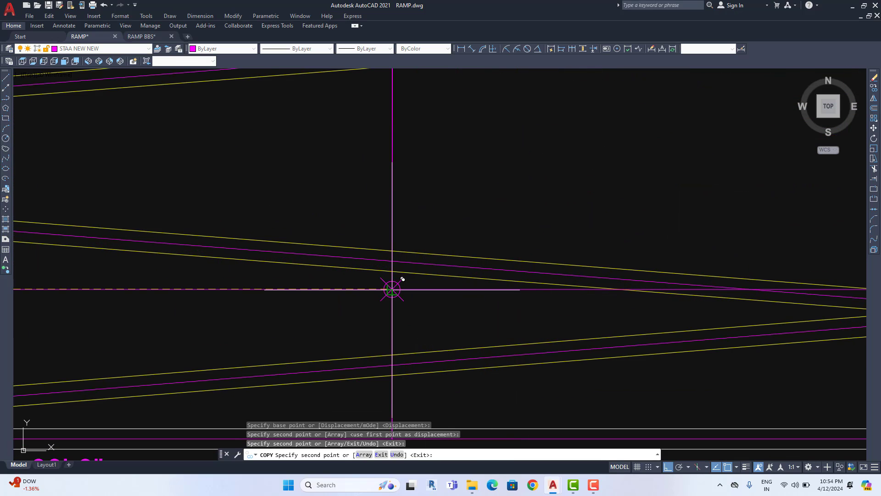
scroll(396, 290, "down", 1)
key("Escape")
Erase the division point markers and the temporary horizontal magenta line
left_click(363, 236)
left_click(450, 341)
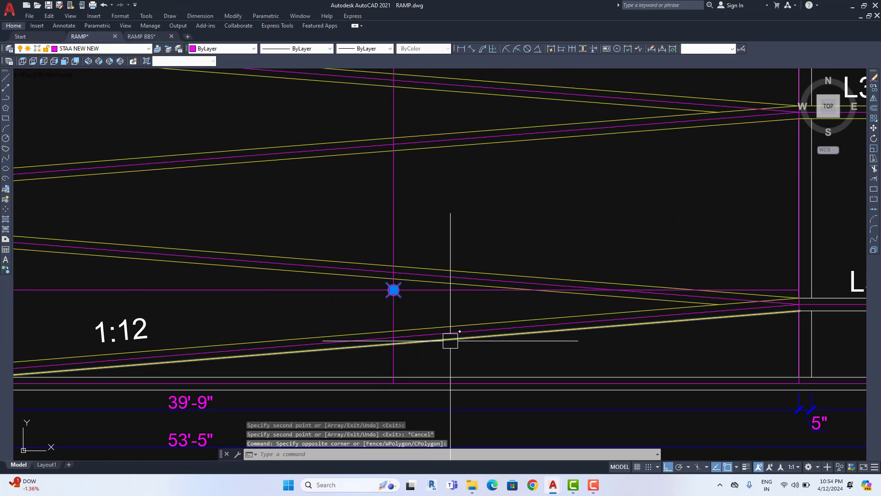
key("Delete")
left_click(343, 292)
key("Delete")
scroll(344, 293, "down", 3)
scroll(340, 296, "up", 2)
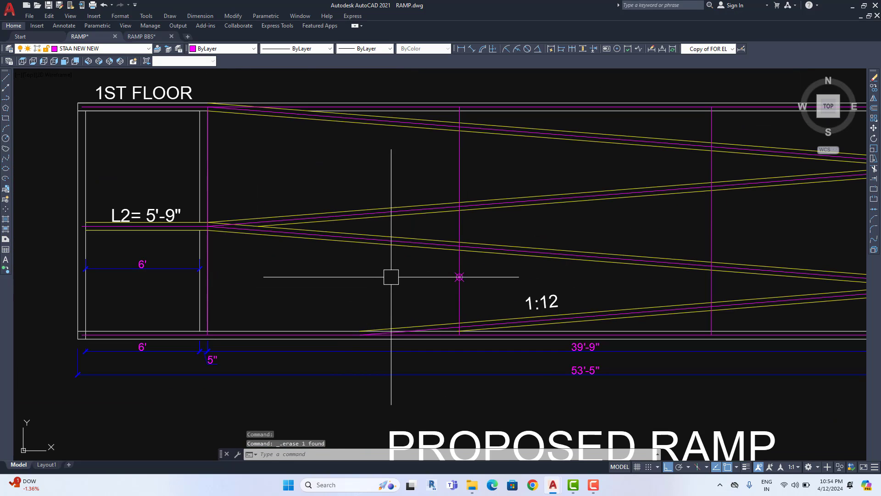
left_click(394, 260)
left_click(522, 315)
key("Delete")
scroll(524, 316, "down", 2)
middle_click_drag(526, 318, 420, 315)
scroll(420, 315, "up", 5)
scroll(423, 299, "down", 3)
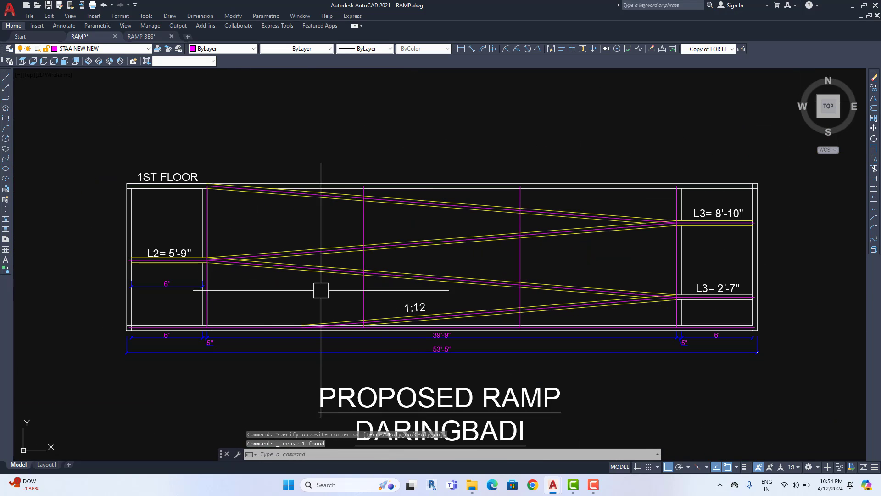
left_click(461, 48)
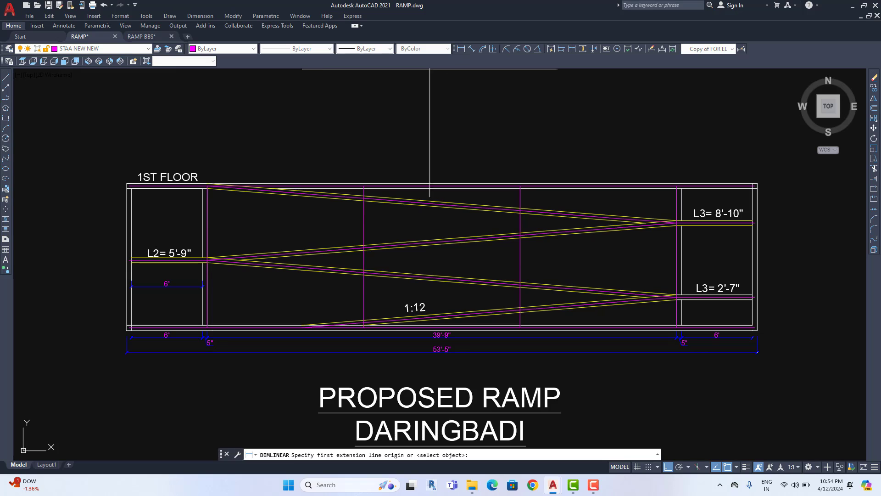
scroll(187, 227, "up", 5)
scroll(228, 245, "up", 6)
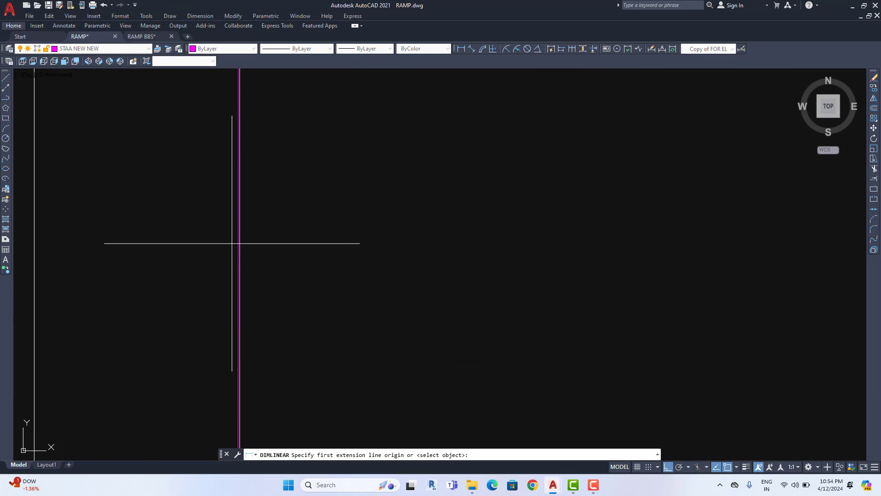
left_click(236, 243)
scroll(257, 249, "down", 8)
middle_click_drag(413, 252, 280, 290)
scroll(293, 290, "down", 2)
middle_click_drag(537, 296, 352, 296)
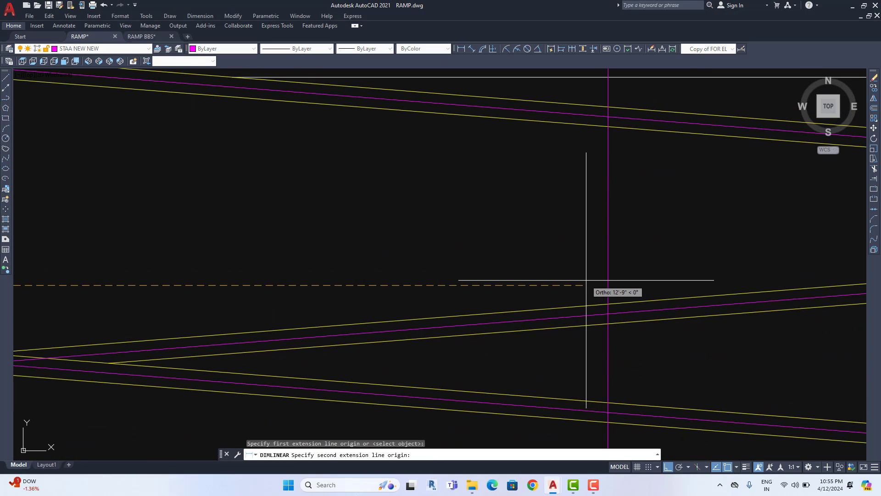
left_click(609, 301)
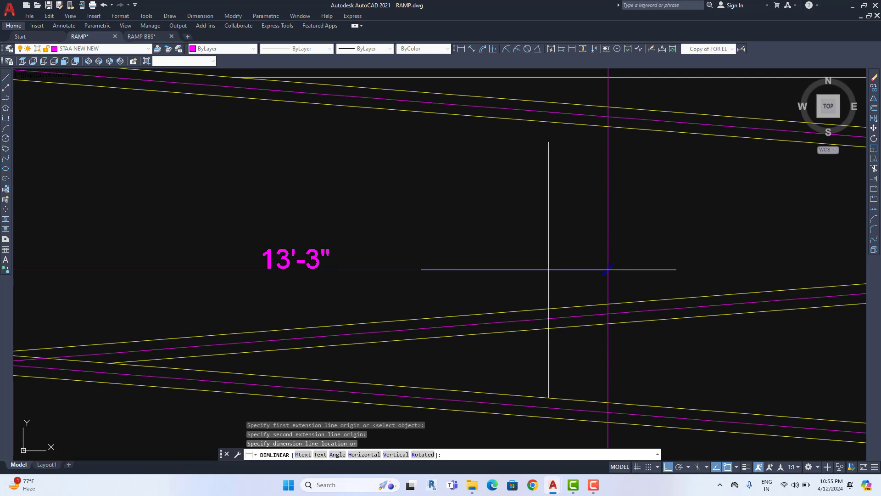
key("Escape")
scroll(457, 261, "down", 6)
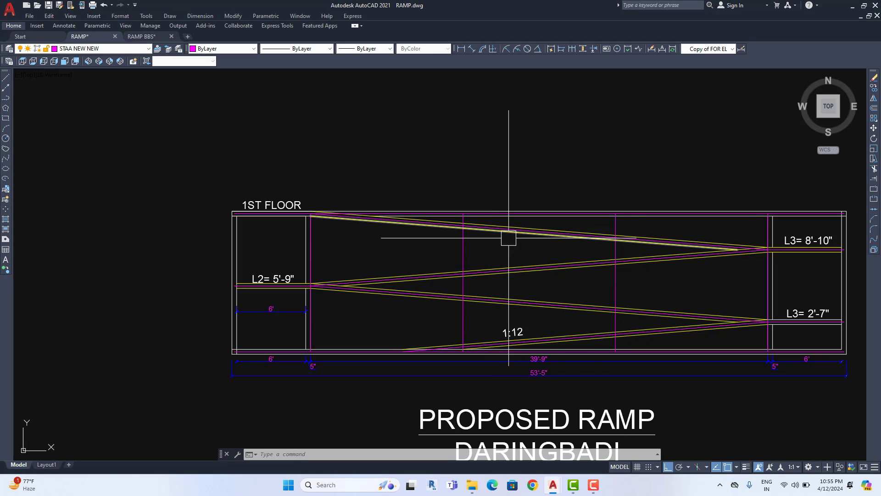
scroll(509, 246, "down", 2)
middle_click_drag(552, 262, 525, 191)
scroll(530, 198, "down", 4)
middle_click_drag(571, 259, 527, 126)
scroll(530, 198, "up", 2)
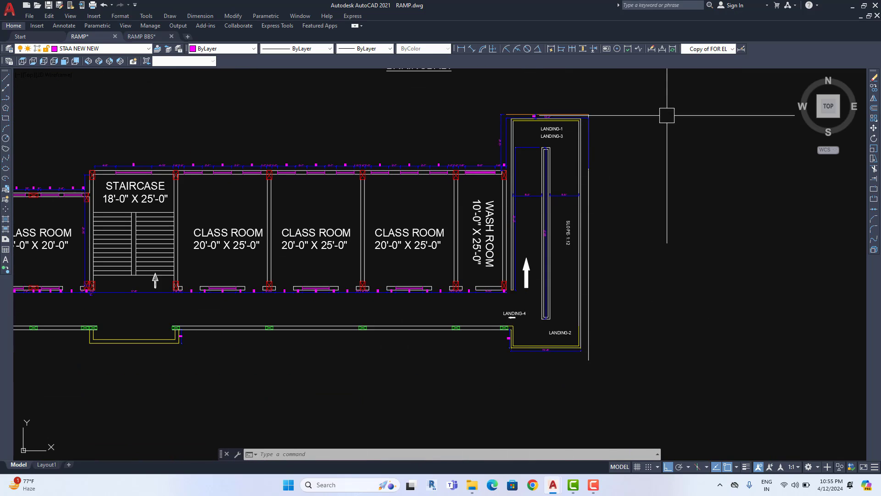
scroll(552, 209, "down", 4)
middle_click_drag(496, 135, 482, 212)
scroll(495, 224, "up", 12)
scroll(474, 223, "down", 3)
scroll(409, 209, "up", 2)
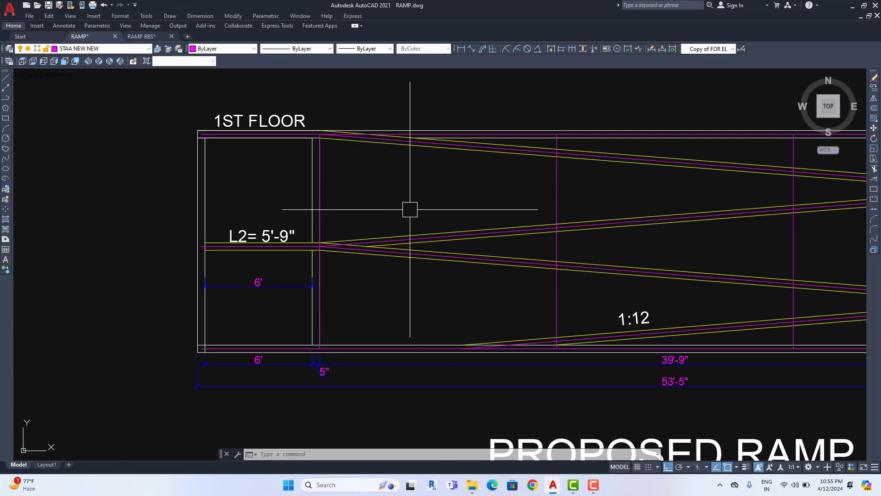
scroll(439, 239, "down", 3)
middle_click_drag(581, 415, 503, 194)
scroll(547, 175, "up", 3)
scroll(555, 266, "up", 1)
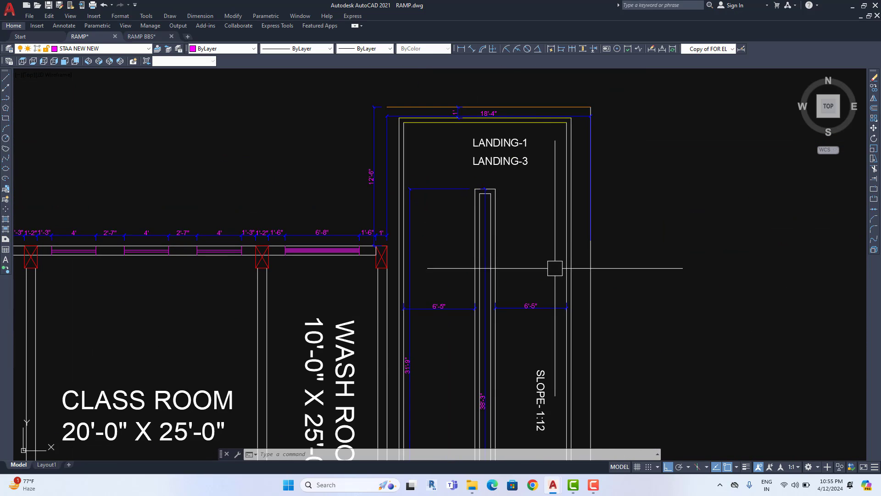
scroll(545, 315, "up", 2)
scroll(528, 309, "up", 3)
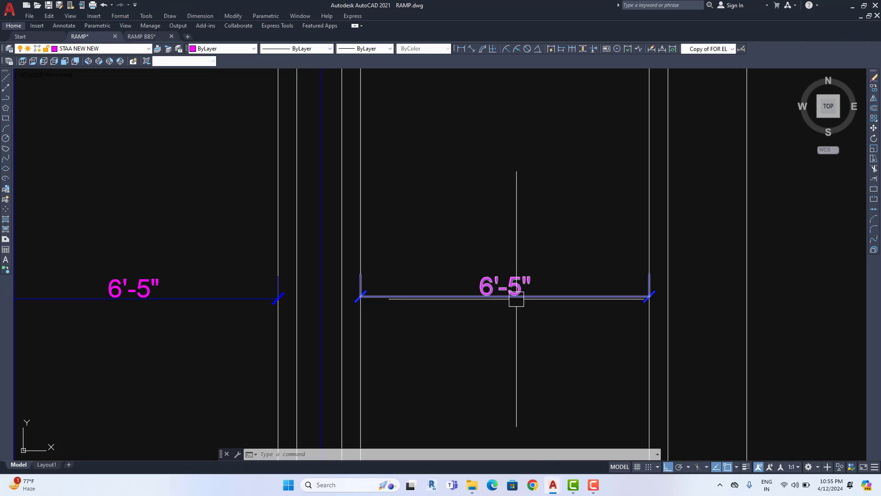
scroll(556, 181, "down", 5)
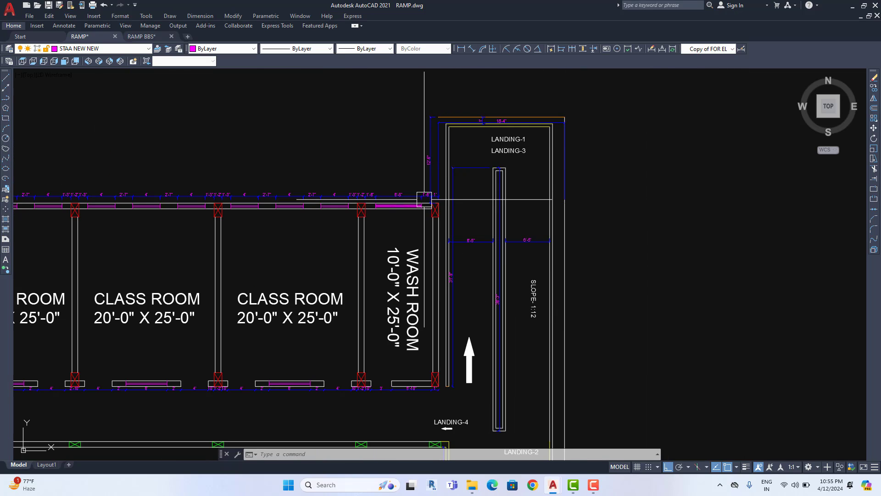
scroll(424, 199, "down", 2)
middle_click_drag(429, 289, 429, 174)
middle_click_drag(480, 211, 469, 271)
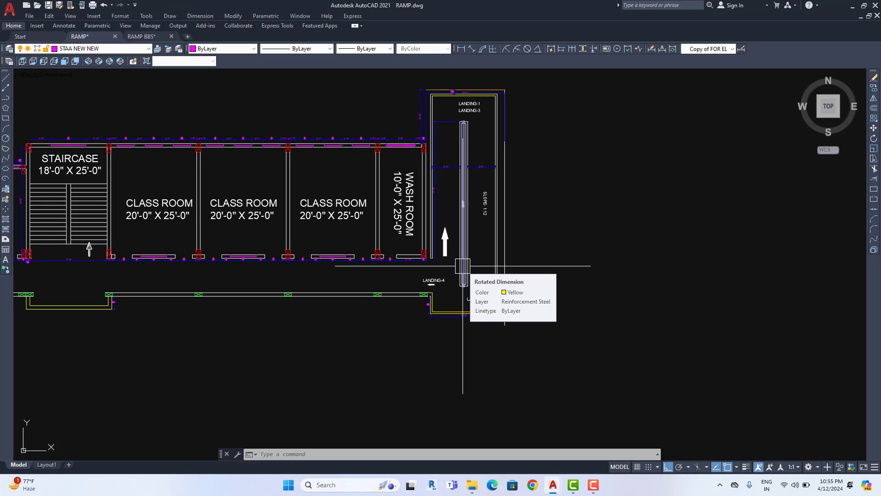
scroll(463, 265, "down", 5)
middle_click_drag(428, 153, 425, 210)
scroll(425, 211, "up", 5)
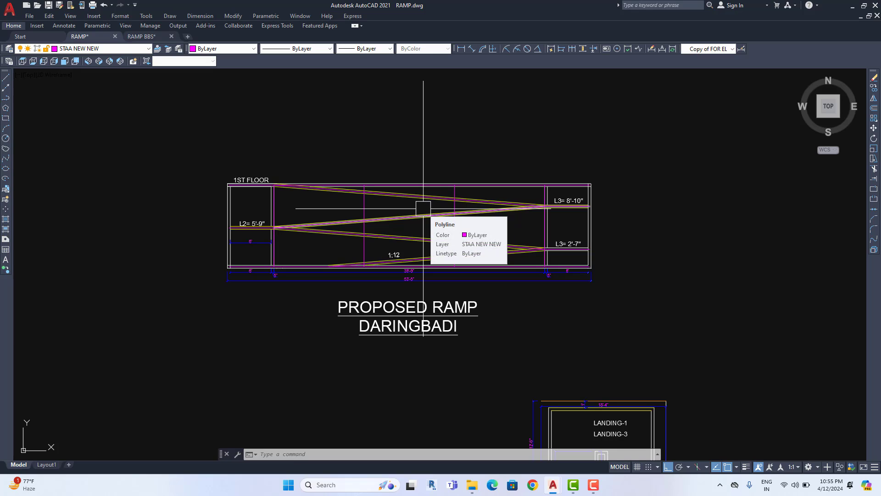
scroll(423, 208, "up", 5)
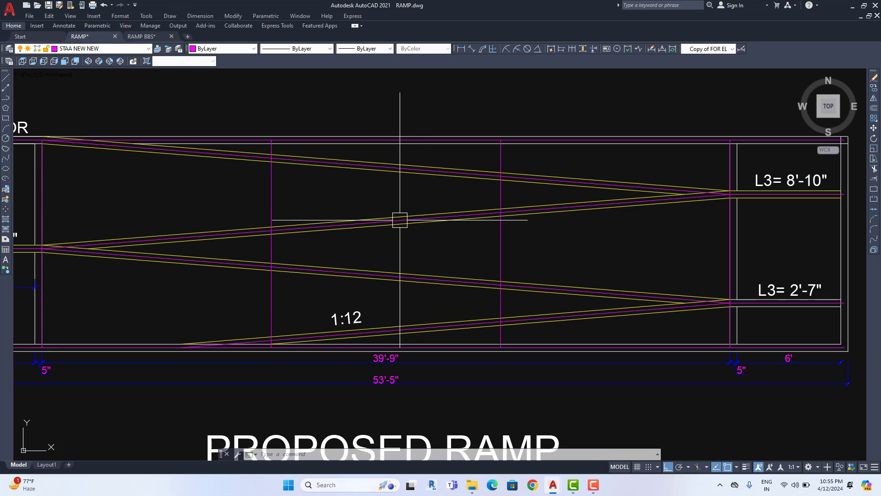
scroll(399, 220, "down", 3)
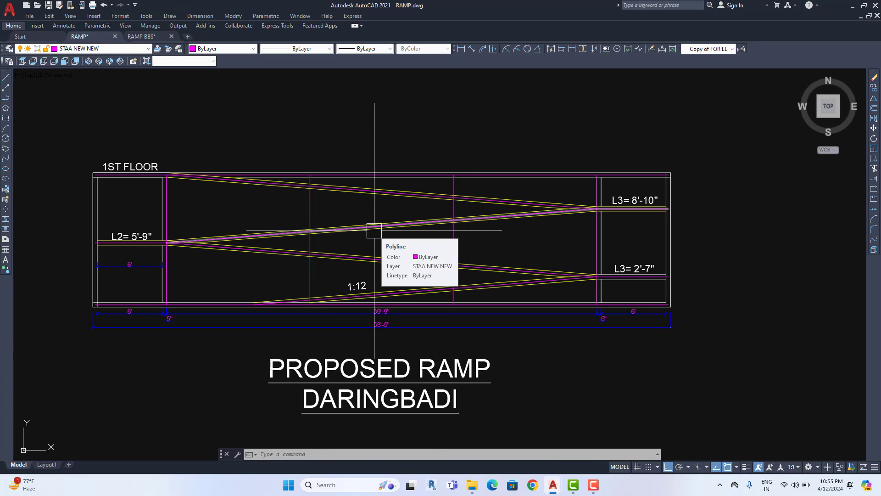
scroll(217, 186, "up", 4)
scroll(178, 181, "down", 1)
middle_click_drag(214, 197, 321, 219)
scroll(335, 202, "up", 6)
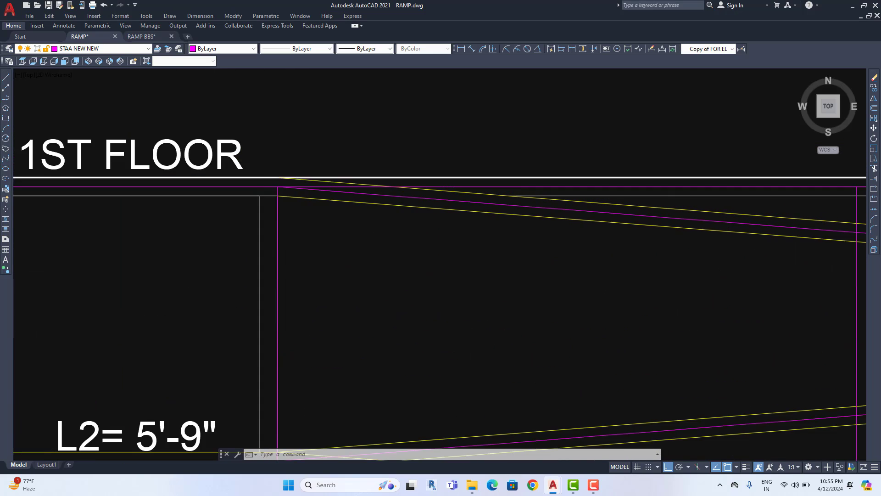
scroll(349, 200, "down", 6)
scroll(358, 239, "down", 3)
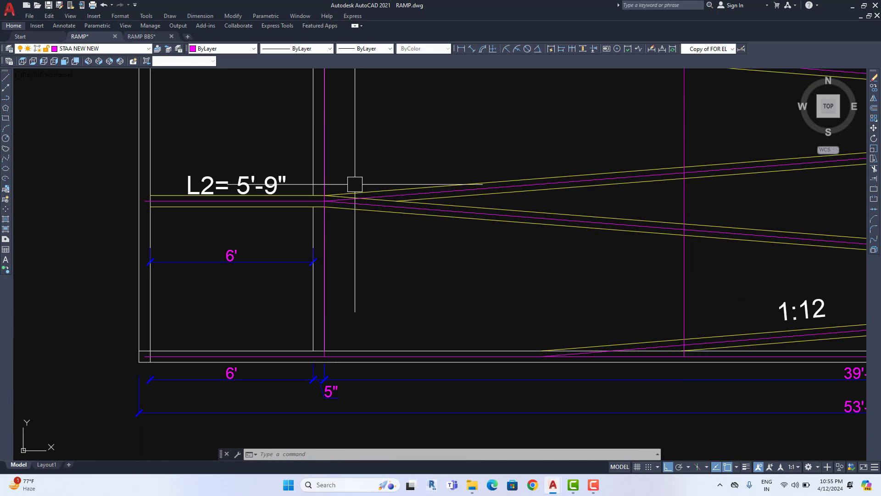
middle_click_drag(407, 271, 307, 282)
scroll(519, 298, "down", 3)
middle_click_drag(519, 298, 377, 301)
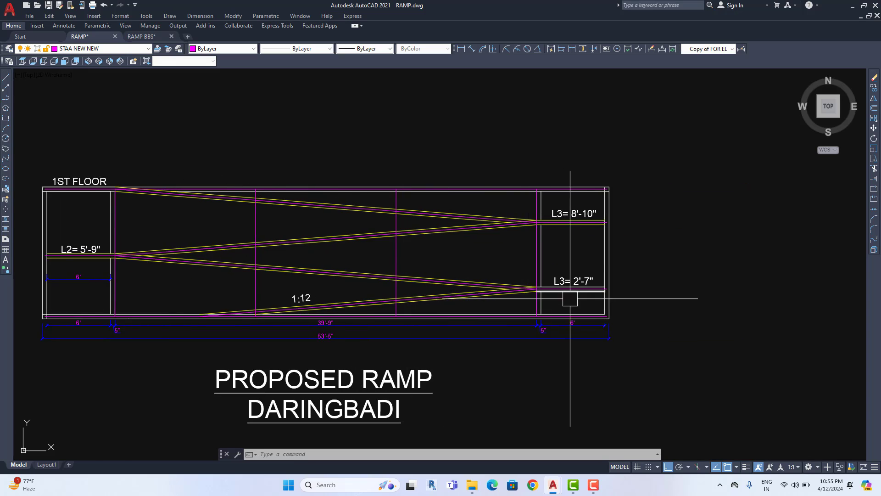
scroll(573, 299, "up", 2)
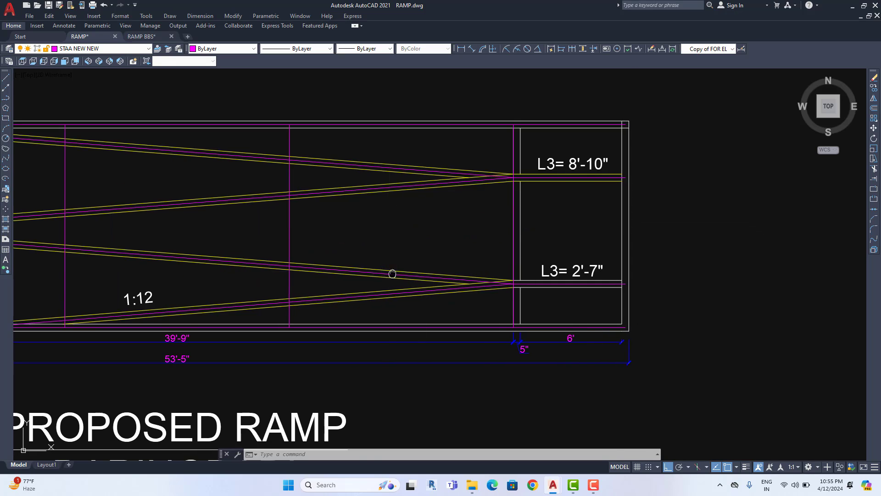
scroll(423, 285, "down", 4)
middle_click_drag(422, 284, 453, 275)
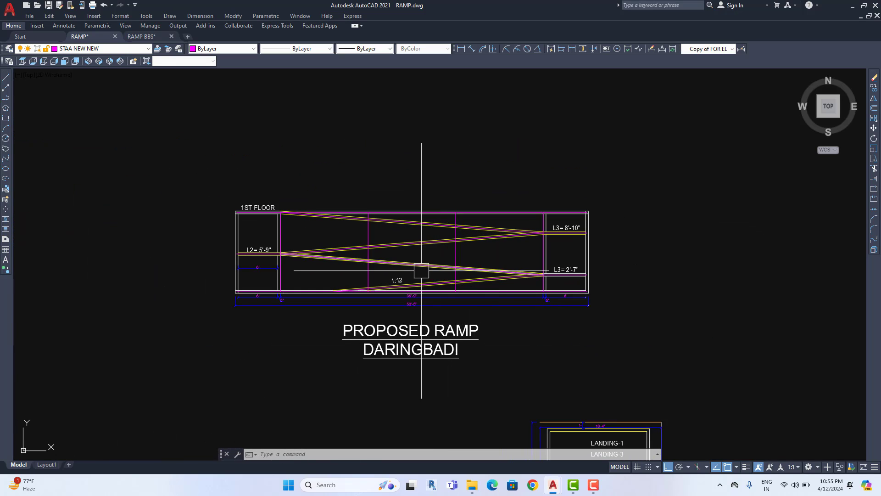
scroll(421, 270, "up", 2)
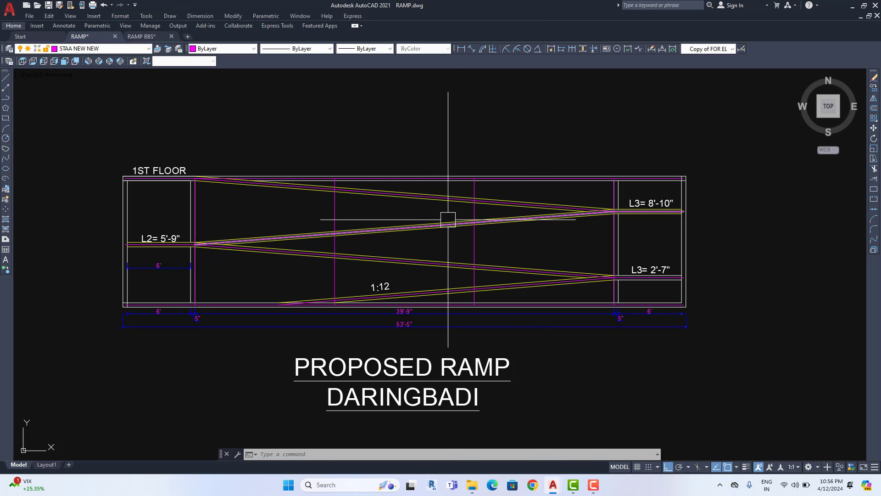
scroll(432, 174, "down", 2)
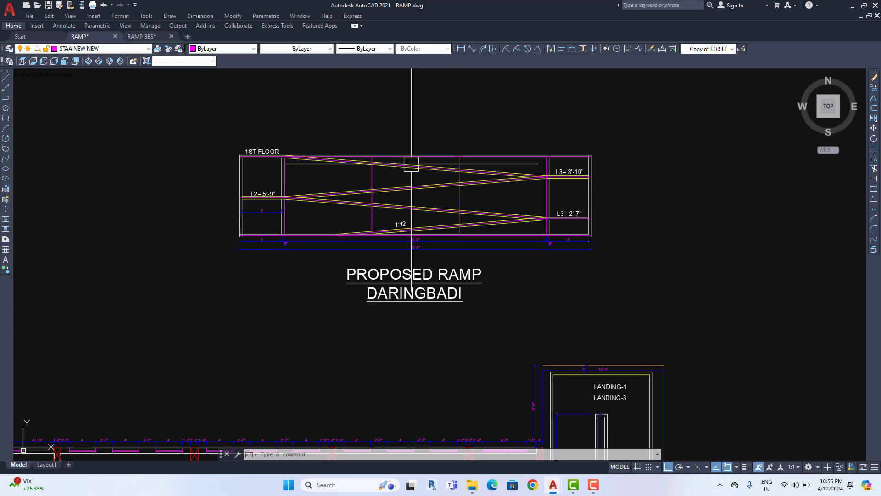
scroll(370, 197, "up", 2)
Select the vertical magenta lines and adjacent ramp lines with a crossing window
left_click(373, 194)
scroll(248, 193, "up", 5)
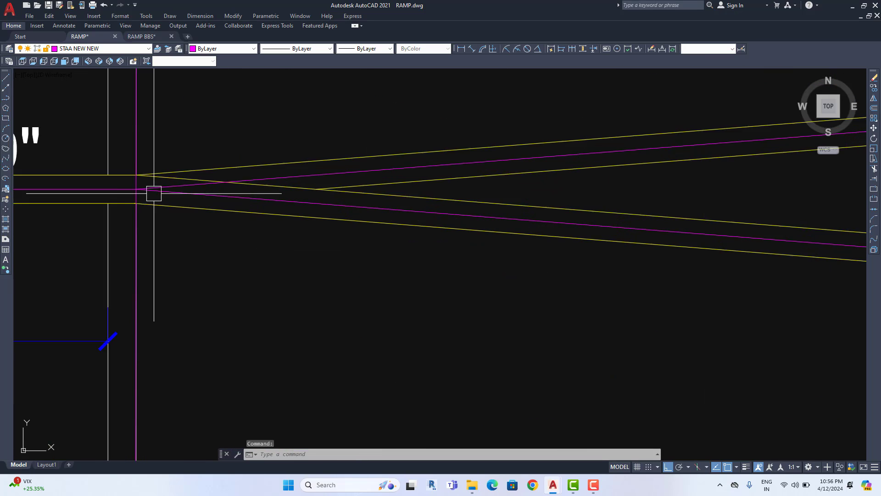
left_click(122, 172)
left_click(66, 218)
scroll(121, 230, "down", 4)
middle_click_drag(486, 250, 147, 235)
middle_click_drag(734, 258, 172, 229)
left_click(166, 209)
scroll(482, 246, "down", 5)
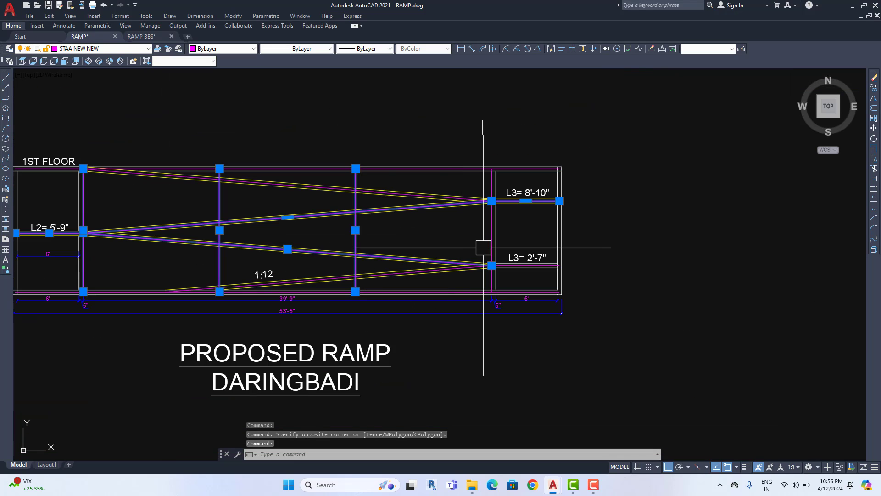
scroll(495, 248, "up", 5)
scroll(479, 331, "up", 6)
Add the right and upper junctions' vertical, horizontal and diagonal magenta lines to the selection
left_click(454, 288)
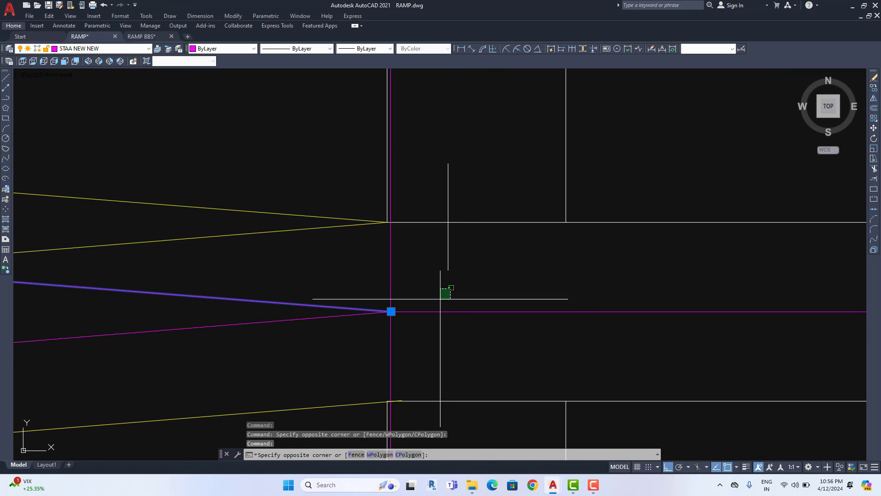
left_click(342, 328)
scroll(432, 321, "down", 7)
scroll(432, 153, "up", 6)
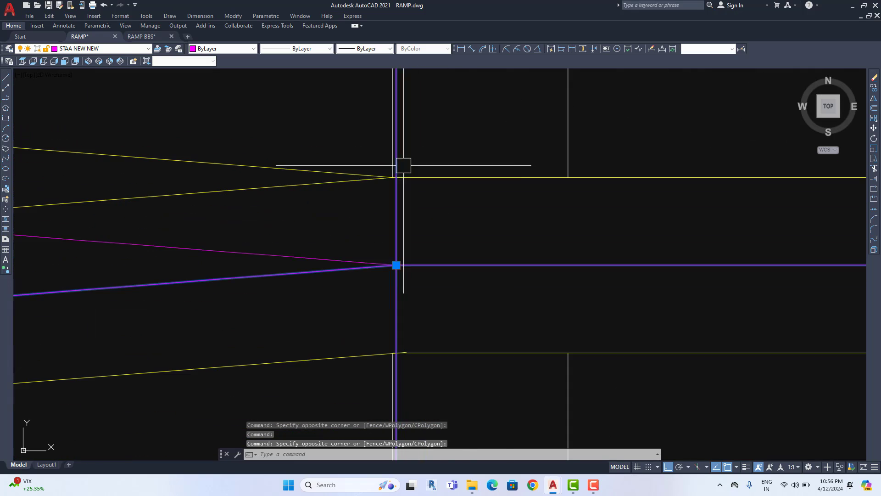
left_click(367, 221)
left_click(326, 291)
scroll(325, 288, "down", 2)
scroll(427, 205, "down", 2)
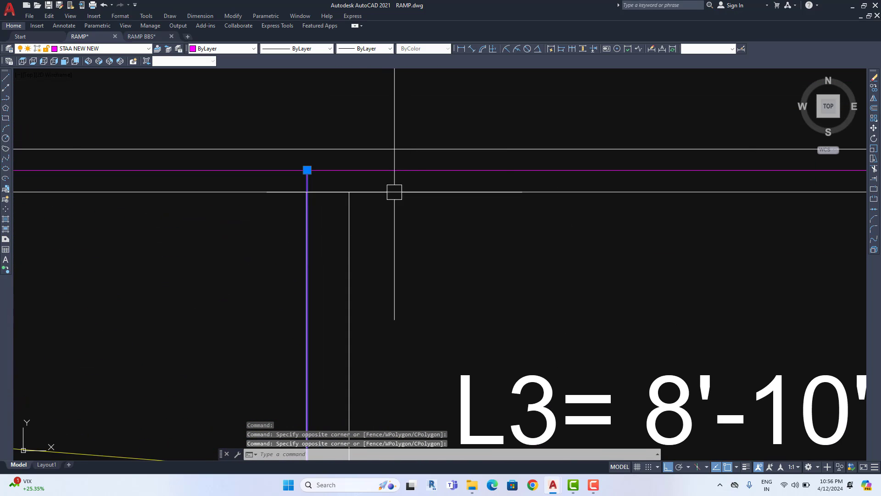
scroll(518, 196, "down", 7)
middle_click_drag(519, 196, 750, 138)
middle_click_drag(437, 220, 554, 216)
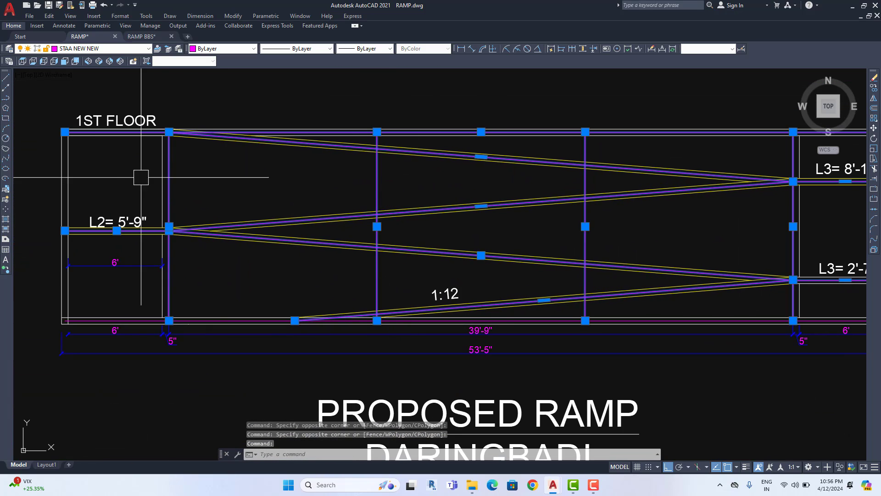
scroll(139, 312, "up", 6)
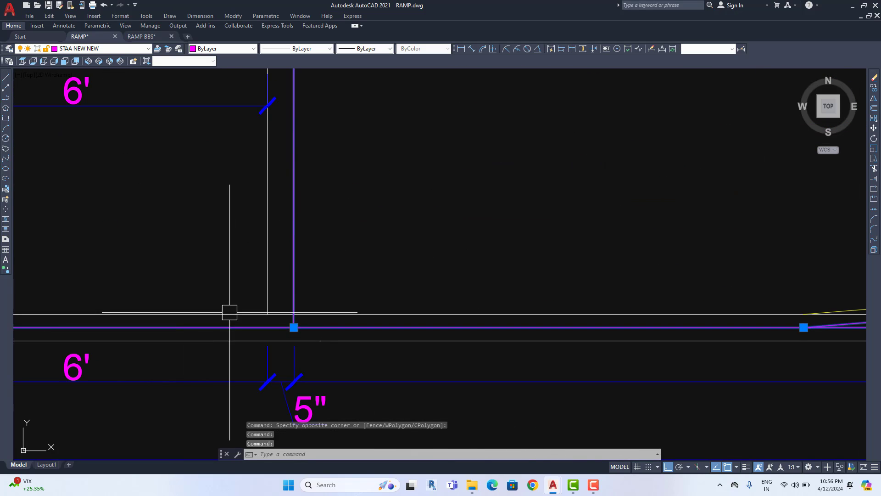
scroll(239, 312, "down", 4)
middle_click_drag(484, 284, 241, 268)
scroll(594, 249, "down", 4)
middle_click_drag(595, 249, 436, 282)
scroll(460, 266, "up", 4)
scroll(460, 266, "down", 2)
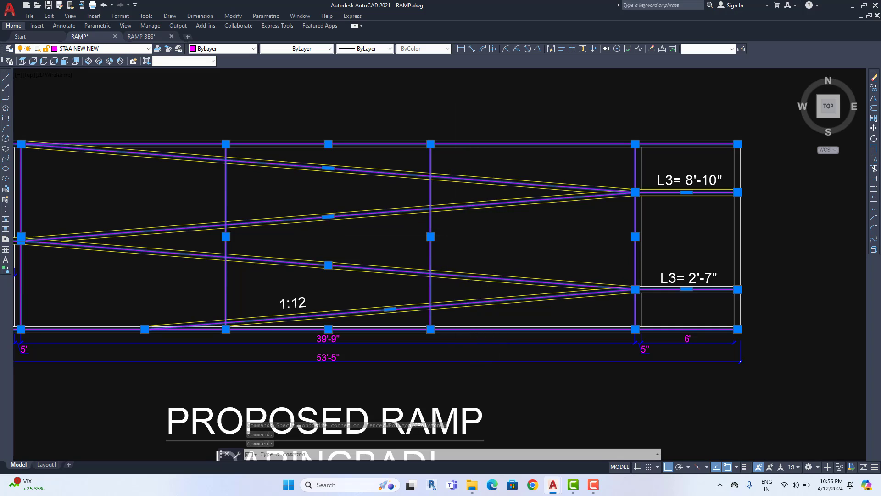
scroll(260, 236, "down", 2)
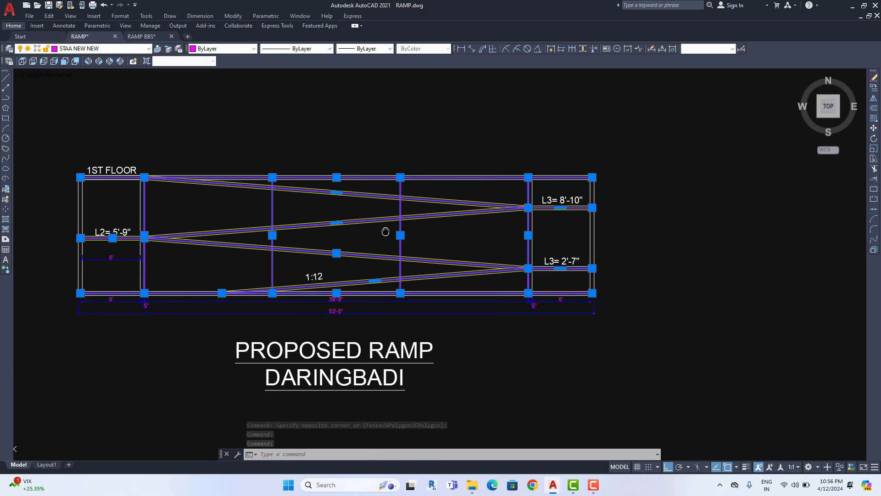
Copy the selected magenta ramp lines into open space right of the PROPOSED RAMP drawing
left_click(875, 92)
left_click(303, 128)
scroll(361, 156, "down", 3)
middle_click_drag(495, 163, 264, 167)
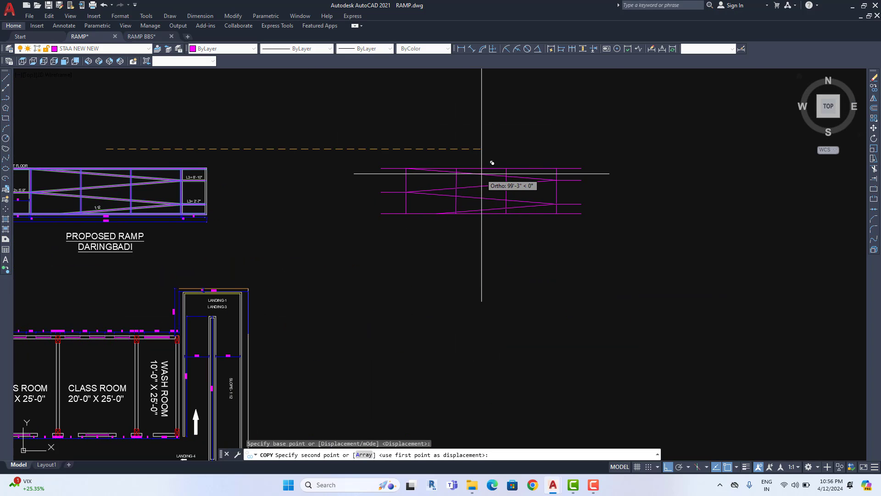
left_click(482, 174)
key("Escape")
scroll(510, 165, "up", 4)
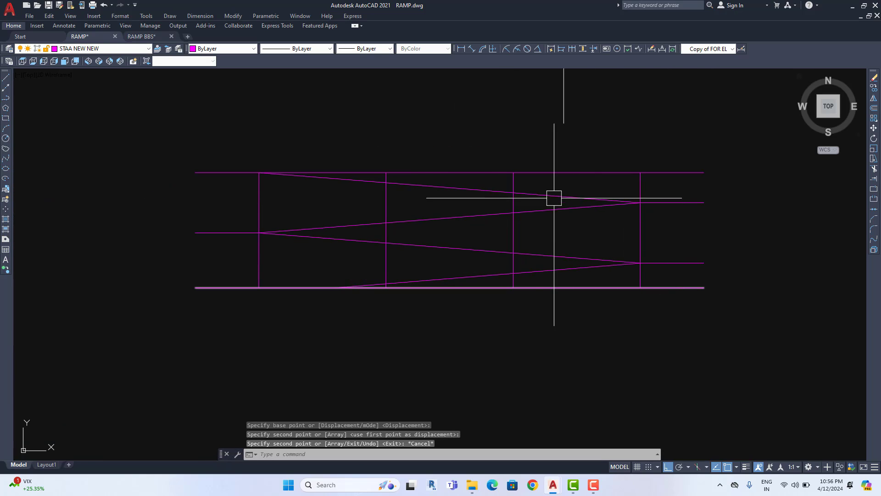
scroll(258, 263, "down", 4)
Window-select all lines of the copied magenta ramp frame
middle_click_drag(224, 263, 596, 245)
scroll(301, 246, "up", 4)
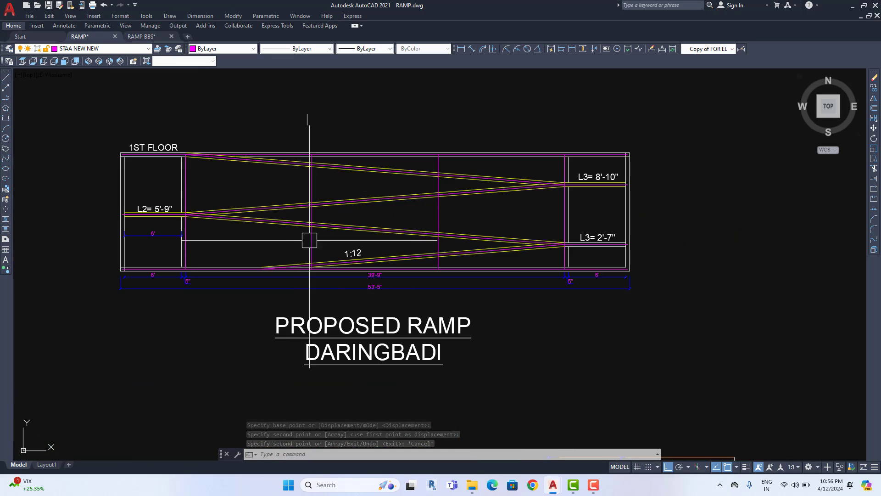
scroll(374, 238, "down", 4)
scroll(321, 238, "up", 6)
middle_click_drag(763, 232, 442, 235)
scroll(276, 216, "down", 4)
middle_click_drag(275, 216, 384, 213)
scroll(385, 213, "up", 2)
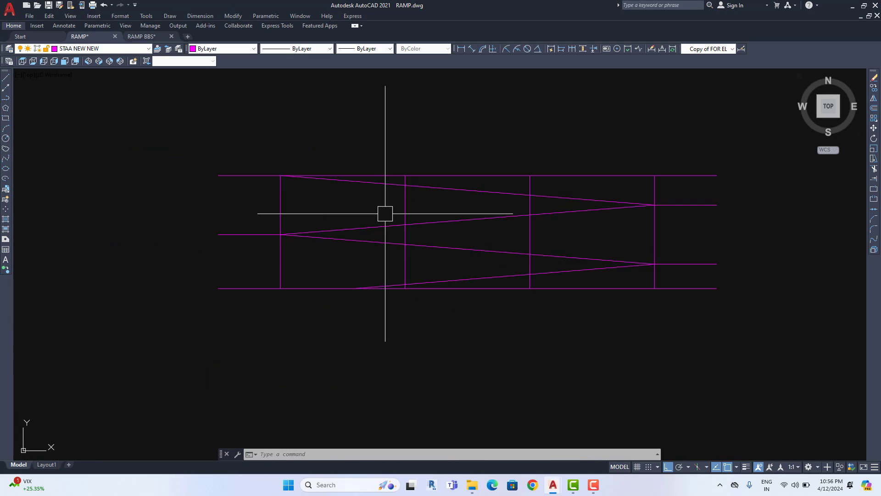
left_click(742, 134)
left_click(89, 370)
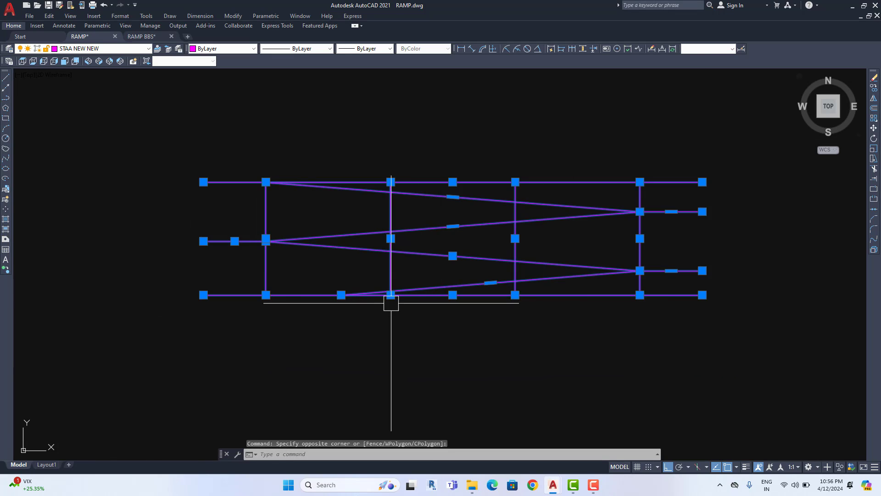
scroll(389, 302, "down", 2)
middle_click_drag(378, 297, 608, 270)
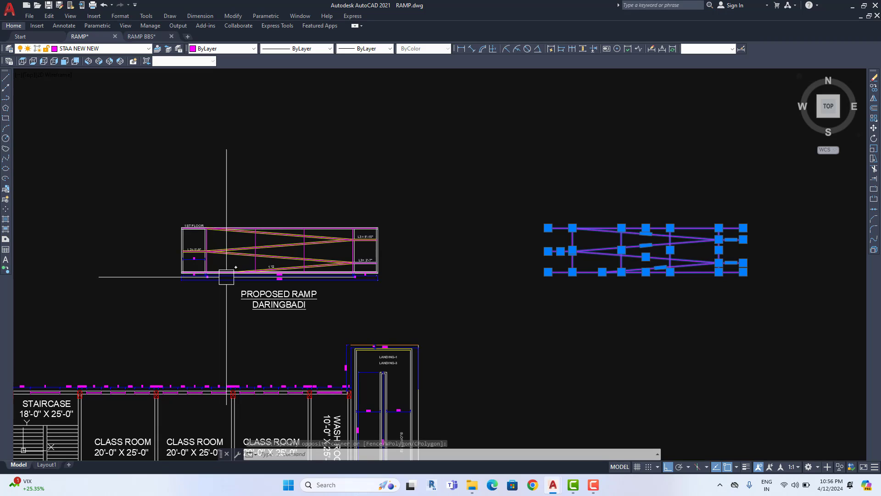
scroll(197, 267, "up", 5)
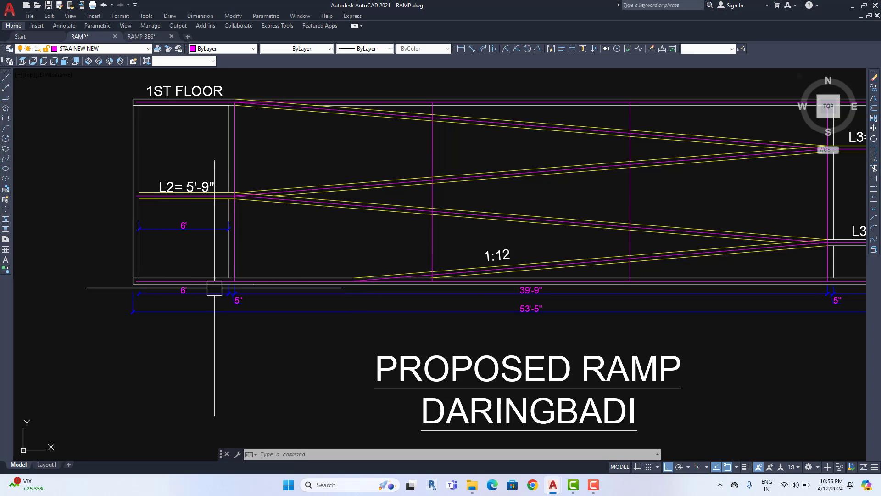
scroll(199, 293, "down", 5)
scroll(184, 216, "up", 3)
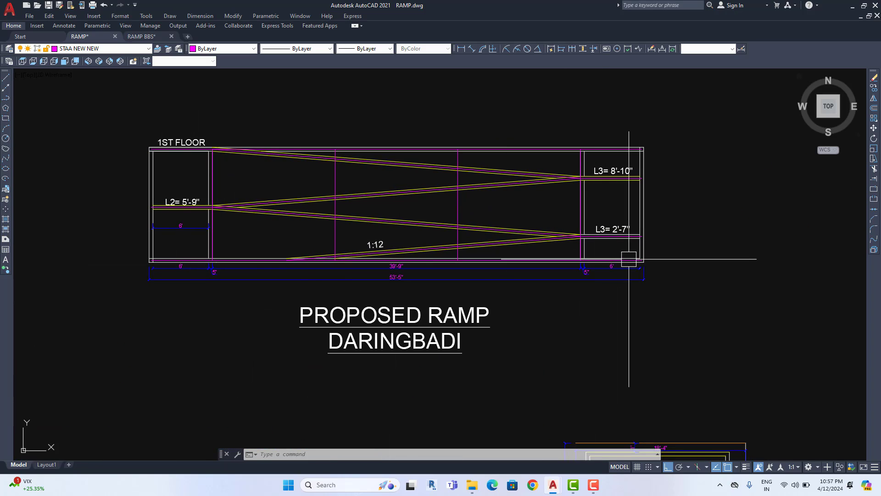
scroll(454, 259, "up", 4)
middle_click_drag(392, 268, 435, 279)
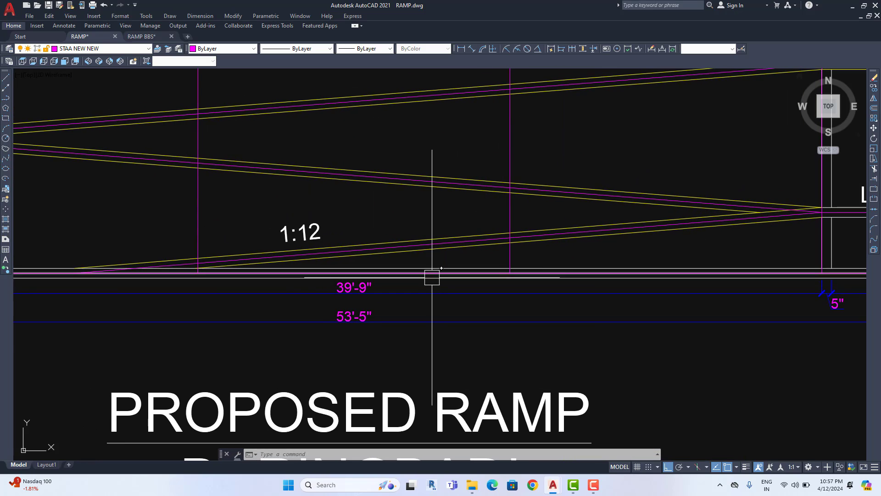
scroll(433, 276, "up", 2)
left_click(432, 273)
scroll(429, 303, "down", 4)
middle_click_drag(360, 309, 439, 298)
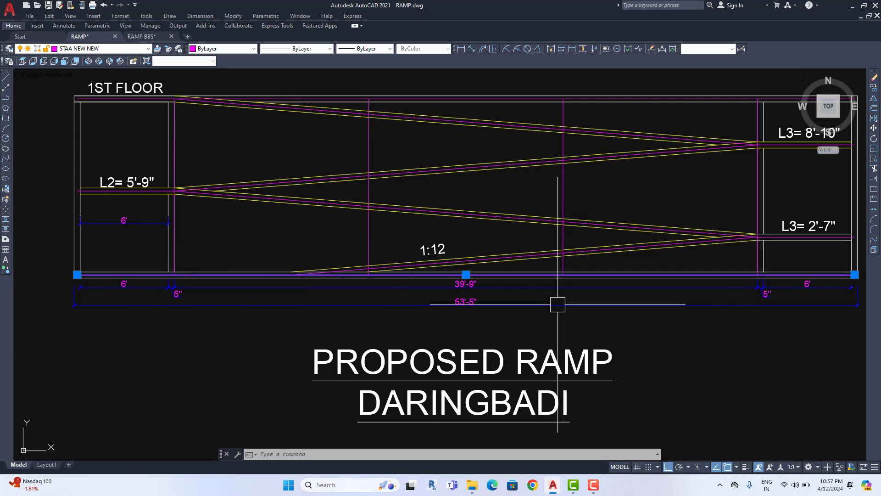
scroll(557, 304, "down", 4)
scroll(429, 301, "up", 4)
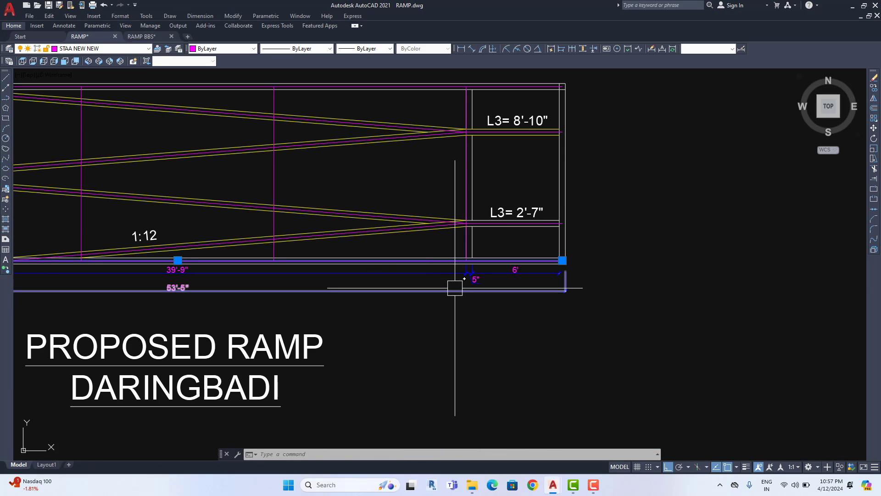
scroll(455, 288, "down", 5)
Trim the left and right overhangs off the copied ramp's bottom magenta line using TR
middle_click_drag(688, 283, 453, 289)
scroll(453, 290, "up", 5)
key("Escape")
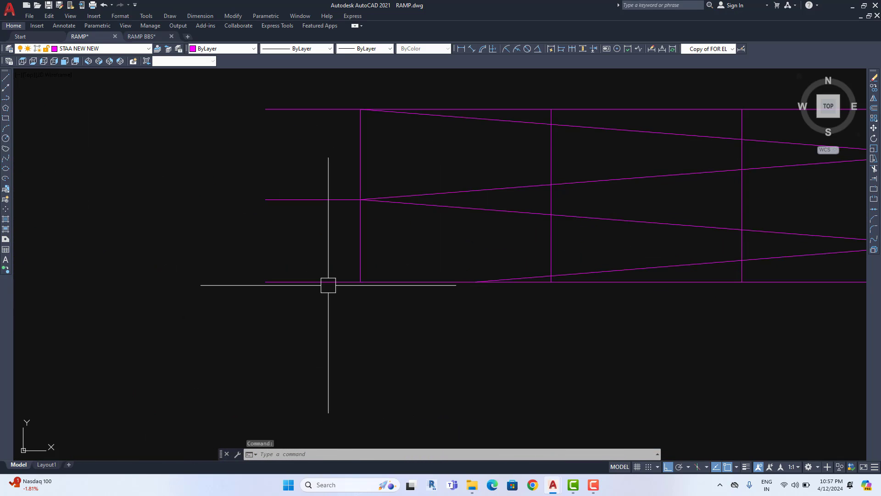
type("tr")
key("Return")
left_click(309, 281)
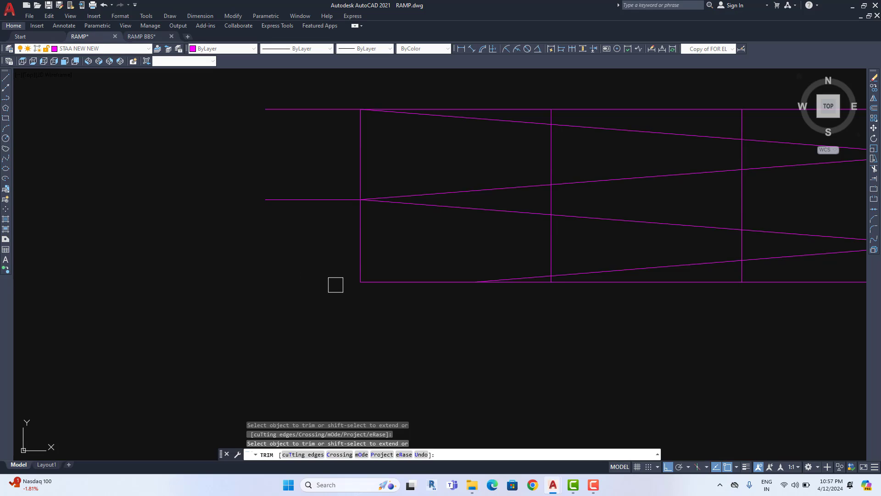
scroll(336, 285, "down", 4)
left_click(482, 295)
scroll(485, 302, "up", 2)
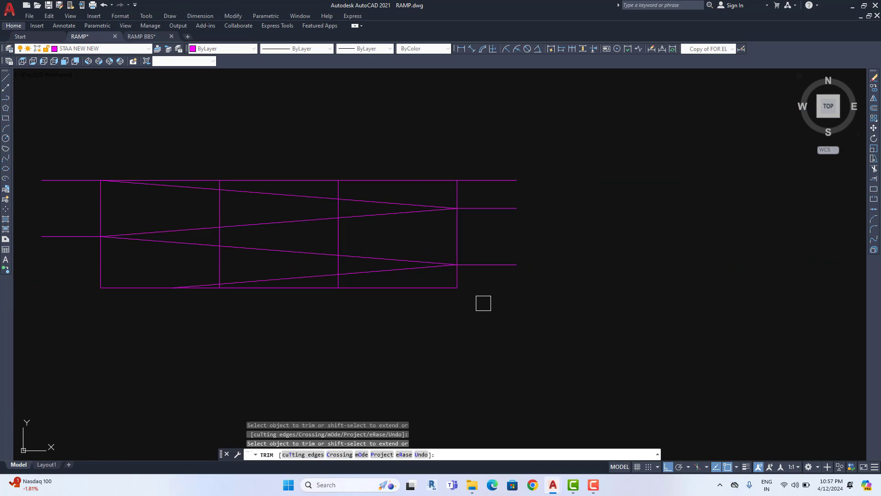
key("Escape")
Select the trimmed bottom line to check its ends, then pan back toward the ramp drawings
left_click(417, 288)
mouse_move(362, 352)
middle_mouse_down()
mouse_move(426, 353)
mouse_move(441, 332)
middle_mouse_up()
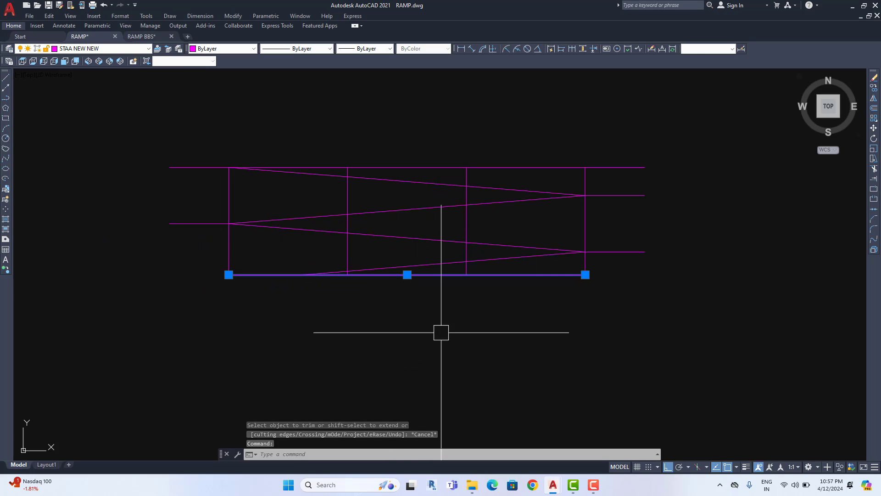
key("Escape")
scroll(436, 340, "down", 4)
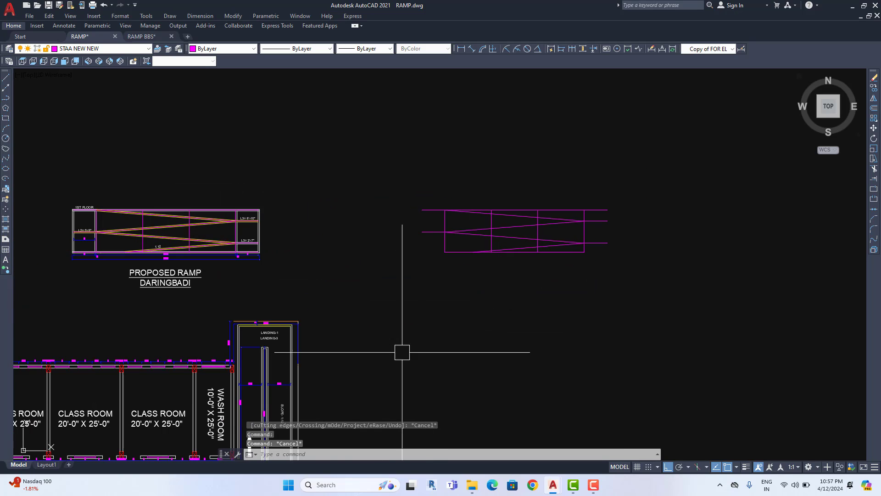
middle_click_drag(402, 352, 443, 303)
mouse_move(385, 288)
middle_mouse_down()
mouse_move(409, 288)
mouse_move(413, 318)
middle_mouse_up()
Crossing-select the copied ramp lines, then clear the selection
scroll(185, 211, "up", 4)
middle_click_drag(185, 211, 206, 284)
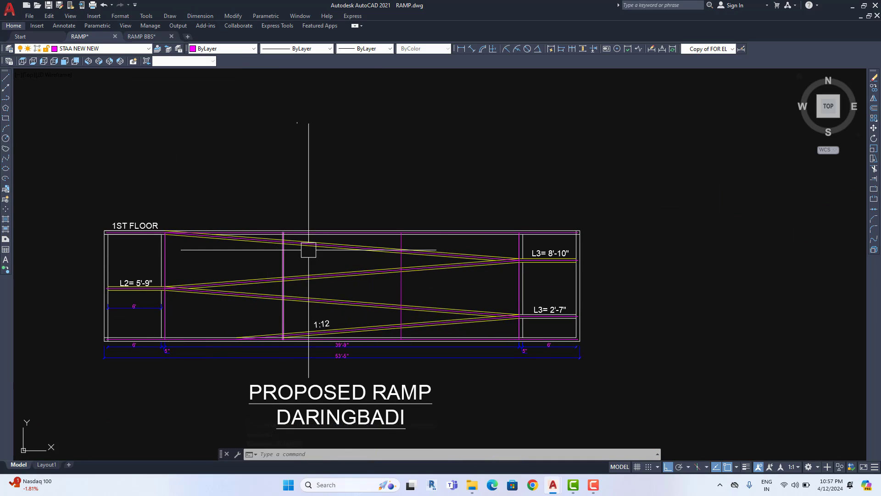
scroll(319, 152, "down", 6)
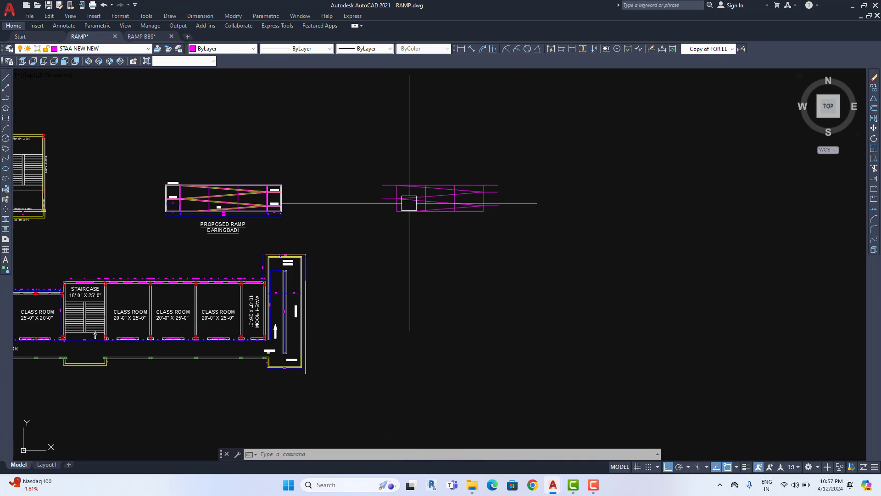
scroll(437, 191, "up", 6)
left_click(727, 130)
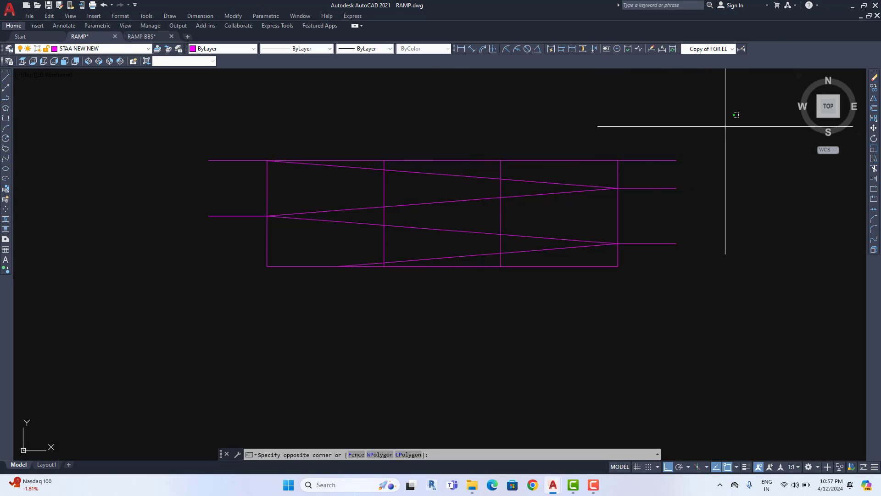
left_click(213, 246)
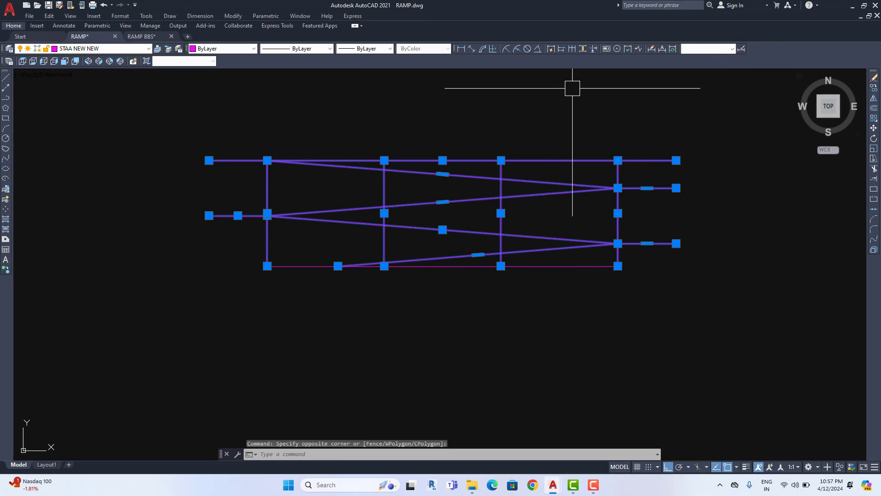
middle_click_drag(570, 87, 578, 141)
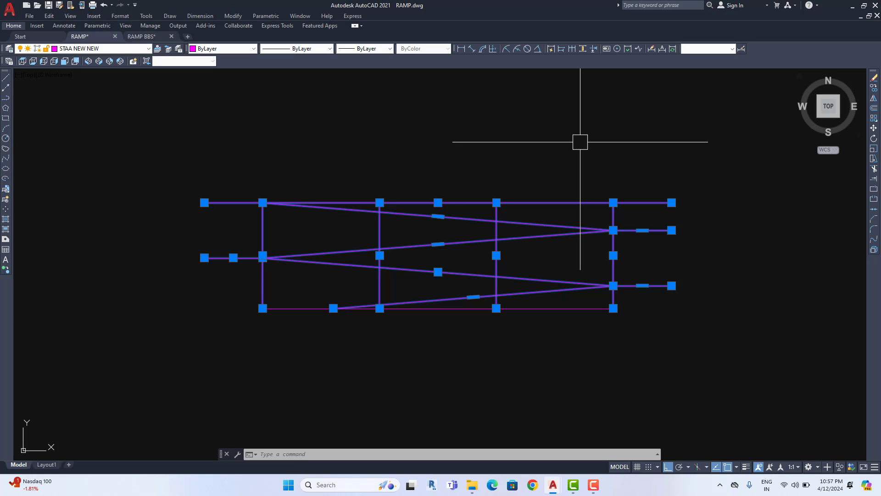
key("Escape")
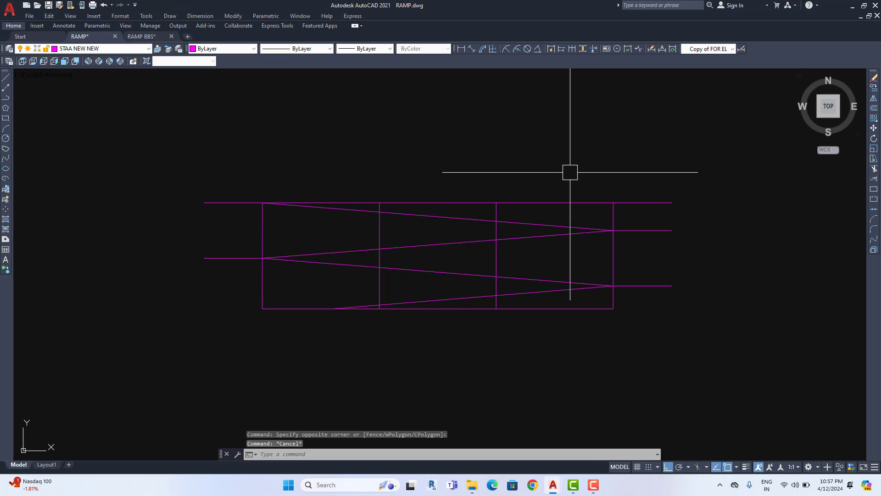
Reselect all 11 copied ramp lines with a crossing window and copy them with Ctrl+C
scroll(502, 227, "up", 2)
scroll(747, 222, "down", 2)
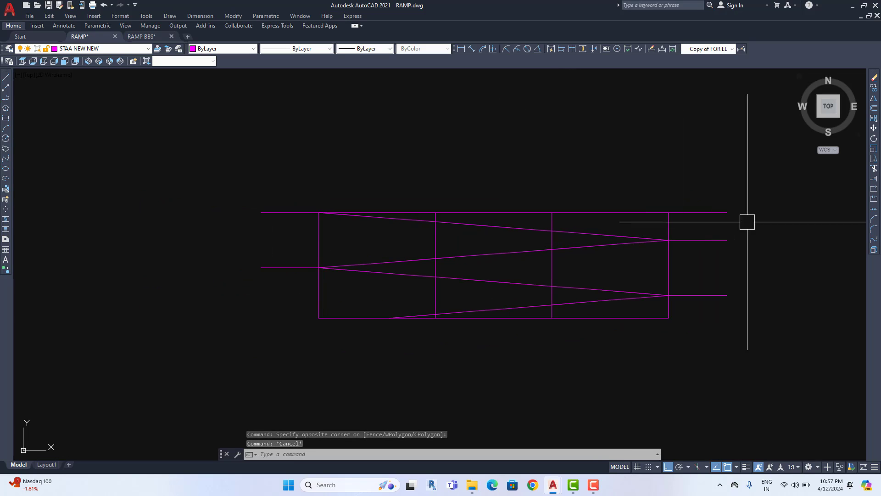
left_click(702, 161)
left_click(213, 368)
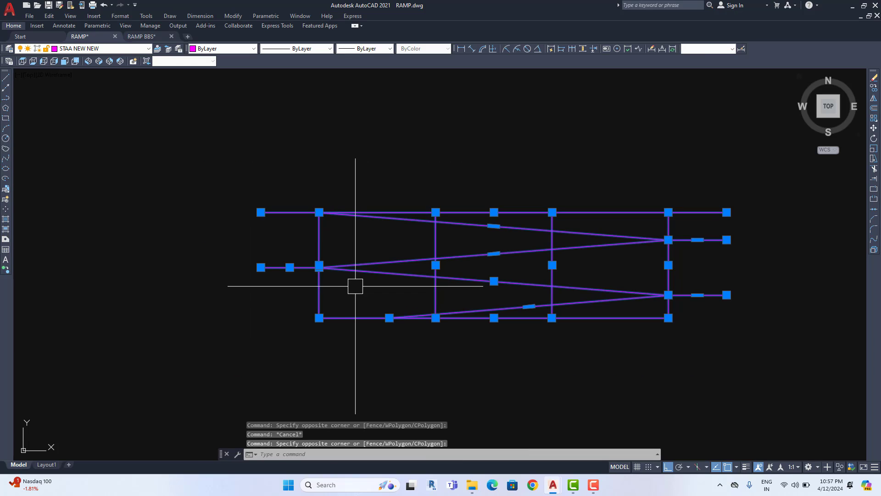
key("ctrl+c")
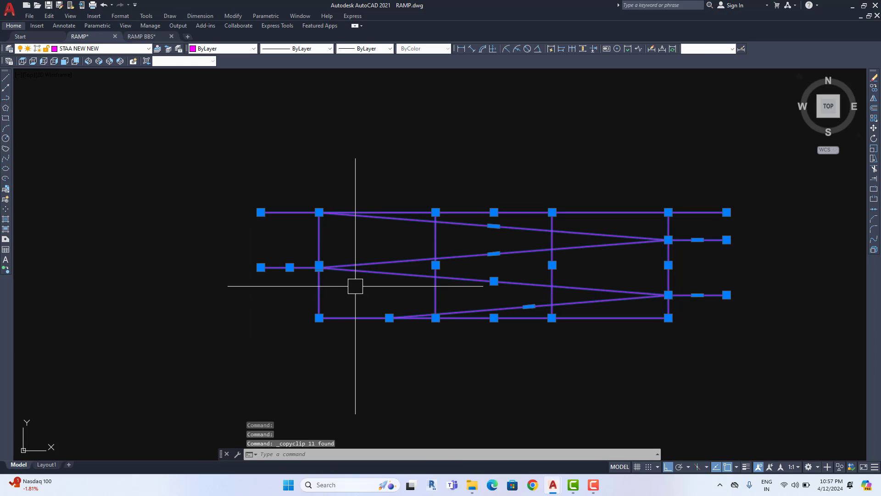
Start a blank Drawing2 with the grid hidden, then return to RAMP's model space
left_click(188, 37)
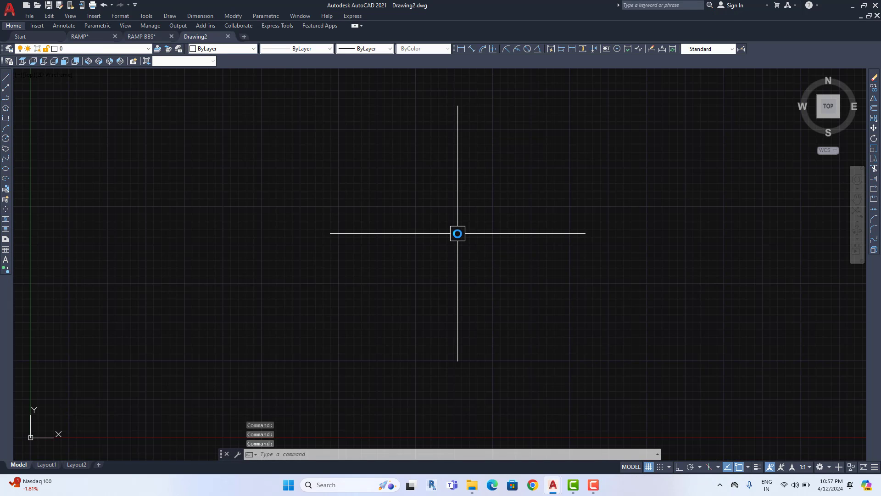
key("F7")
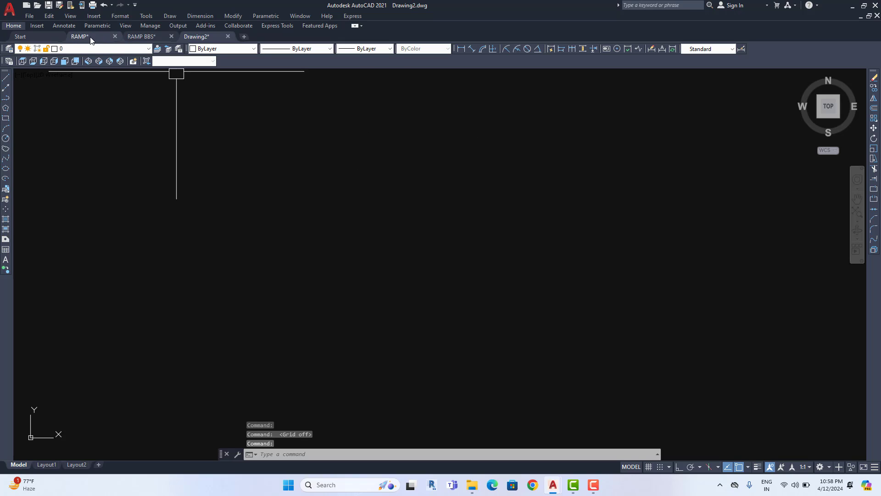
left_click(90, 38)
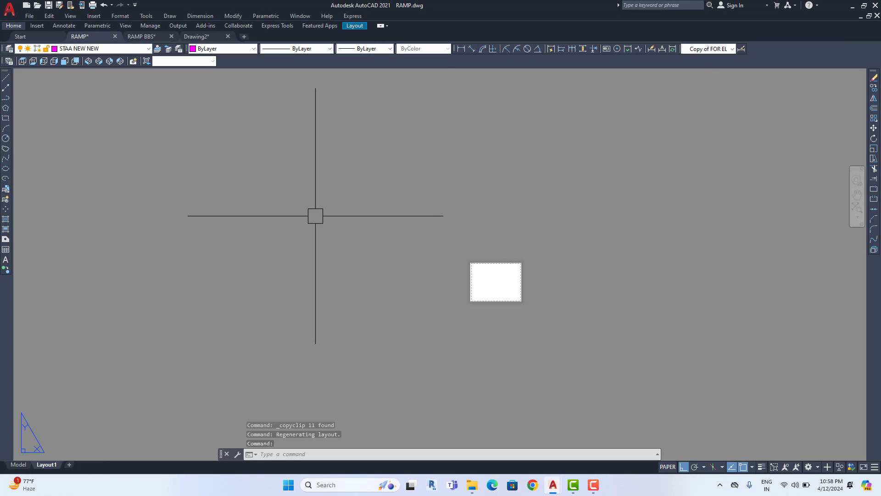
left_click(18, 464)
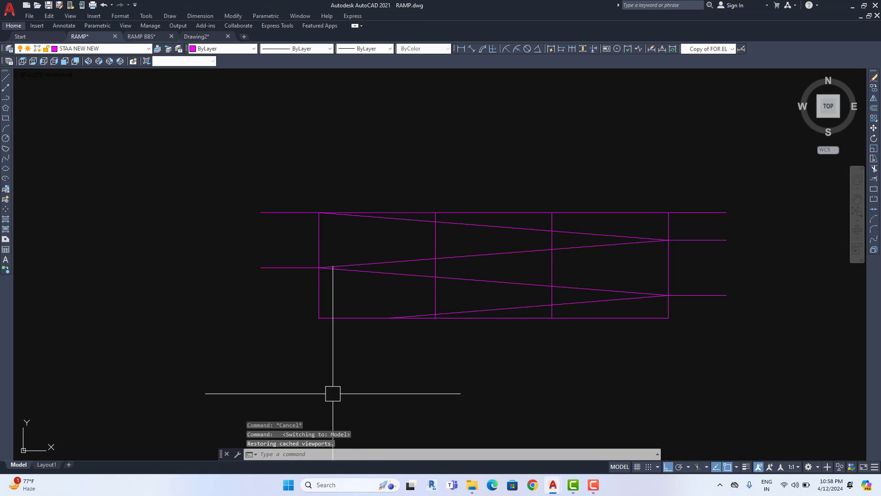
Dismiss the Units dialog in RAMP and switch to the empty Drawing2
type("n")
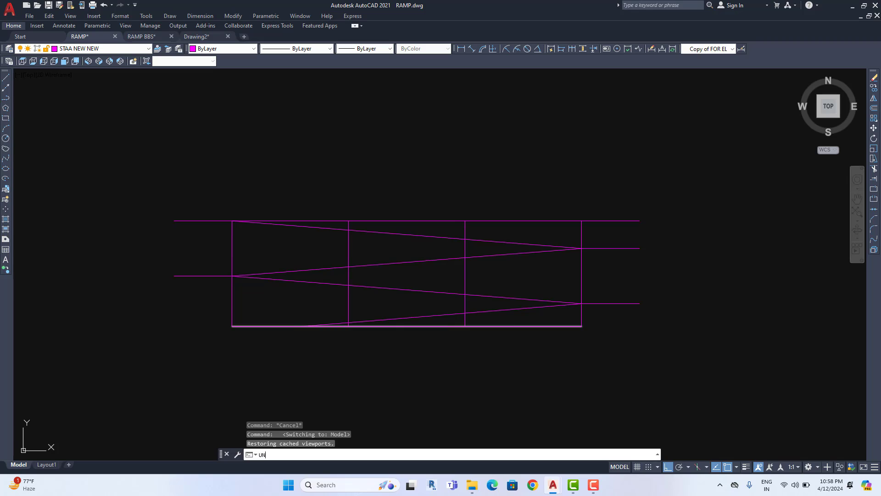
key("Return")
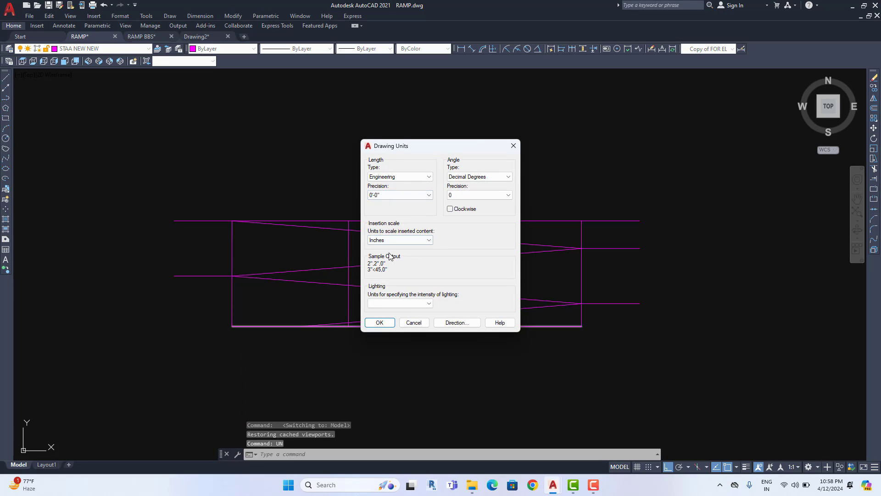
left_click(514, 146)
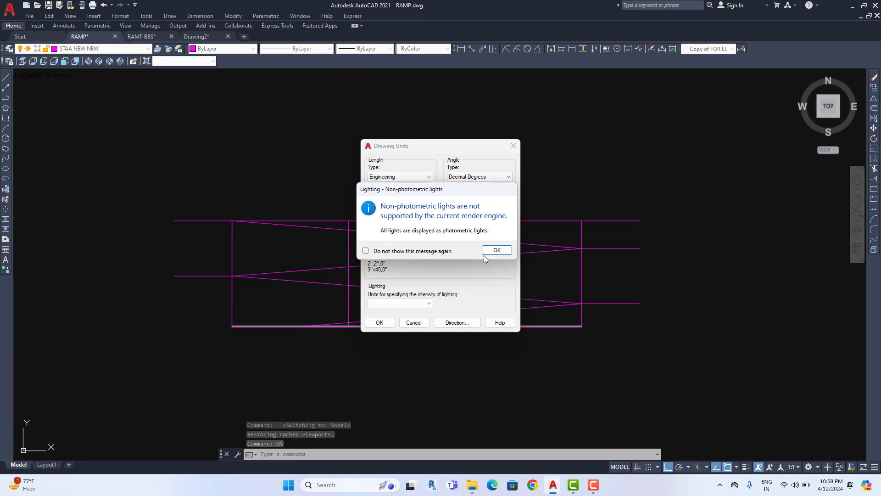
key("Return")
left_click(197, 37)
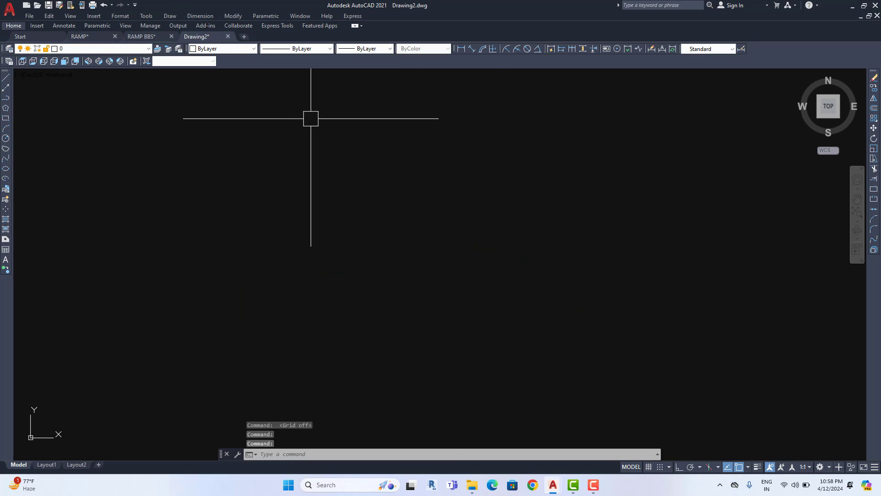
middle_click_drag(400, 225, 388, 233)
middle_click_drag(463, 243, 410, 246)
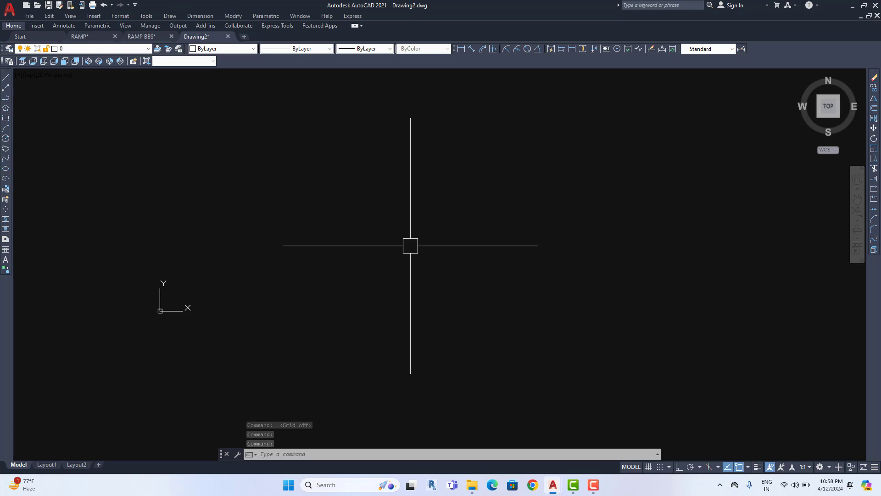
Set Drawing2's length units to Engineering with 0'-0" precision
type("UN")
key("Return")
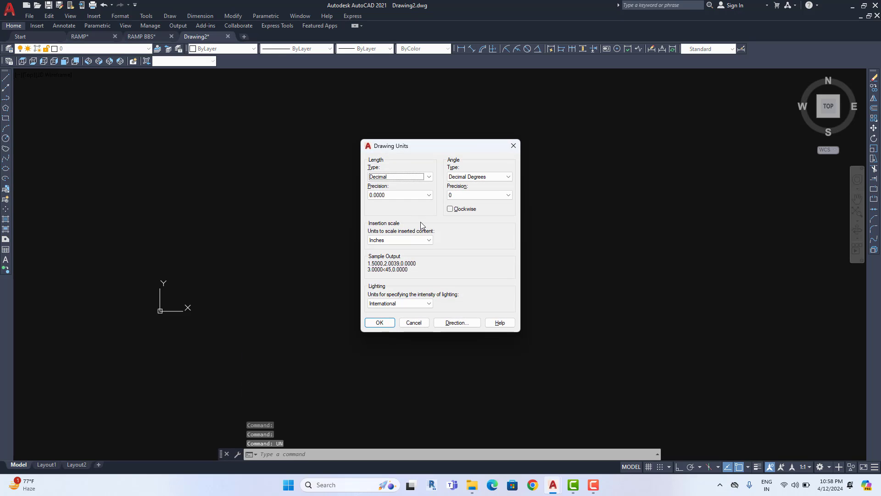
left_click(411, 177)
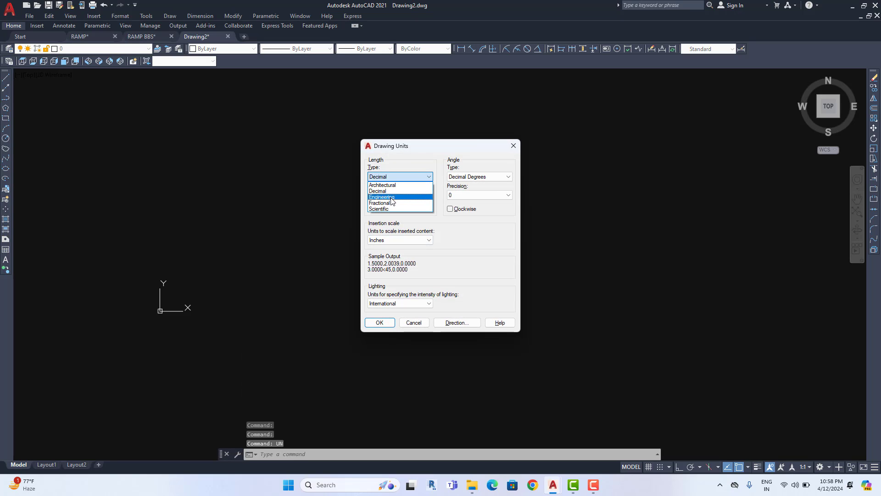
left_click(393, 197)
left_click(400, 196)
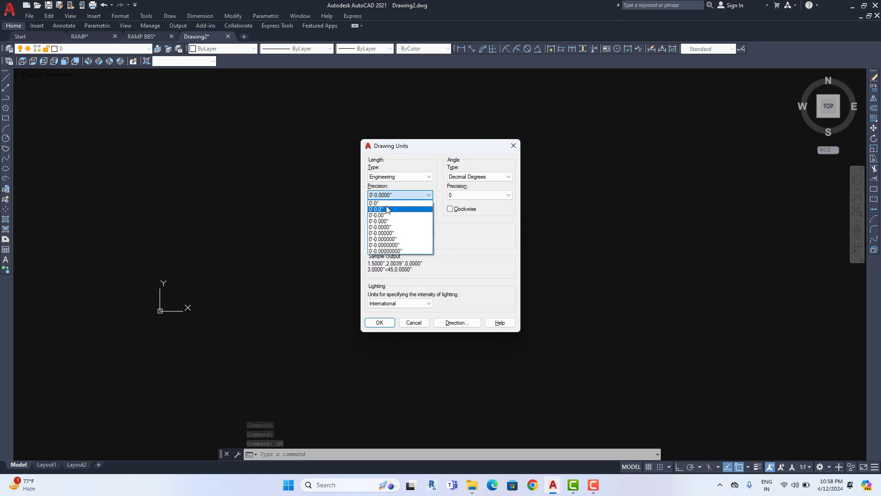
left_click(381, 203)
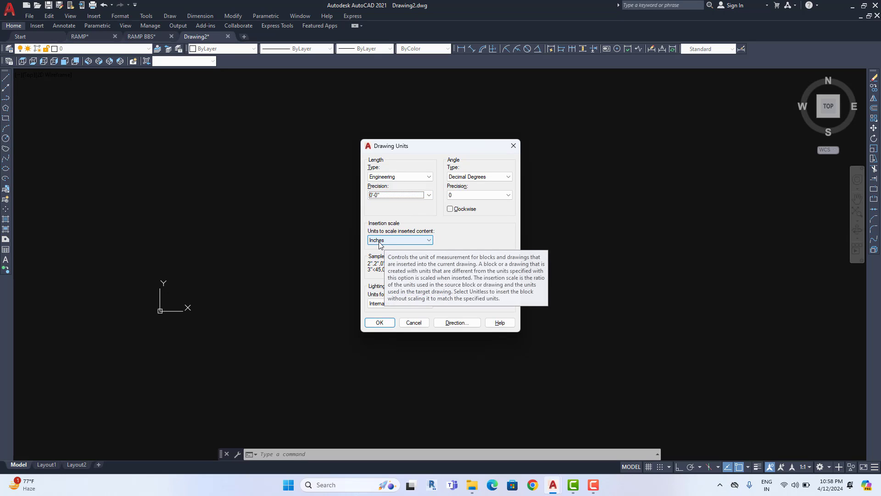
left_click(379, 322)
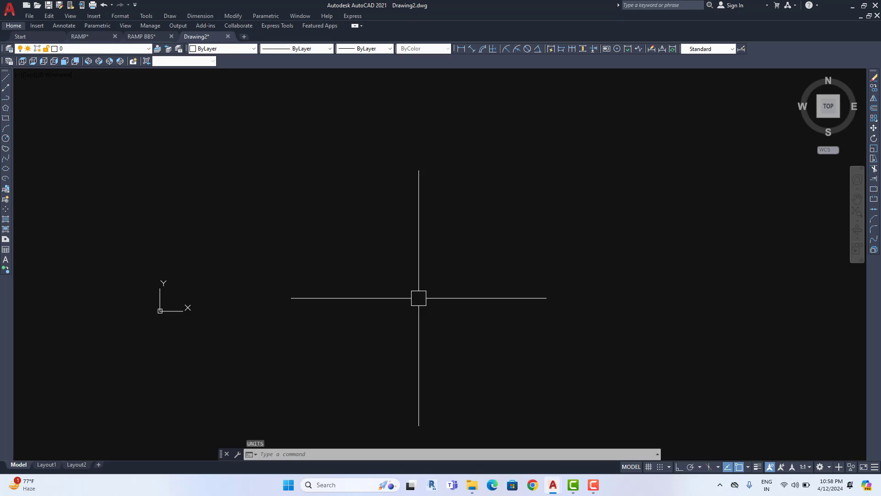
Give the Standard dimension style Engineering primary units at 0'-0" precision
type("d")
key("Return")
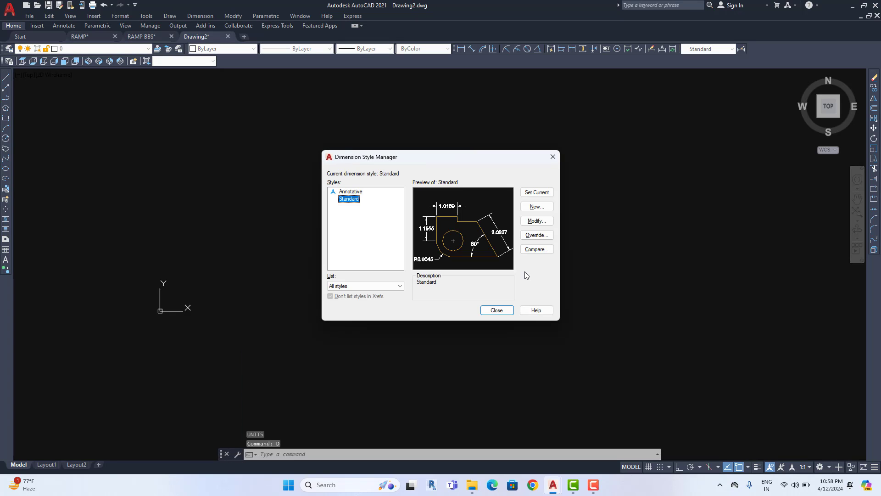
left_click(534, 221)
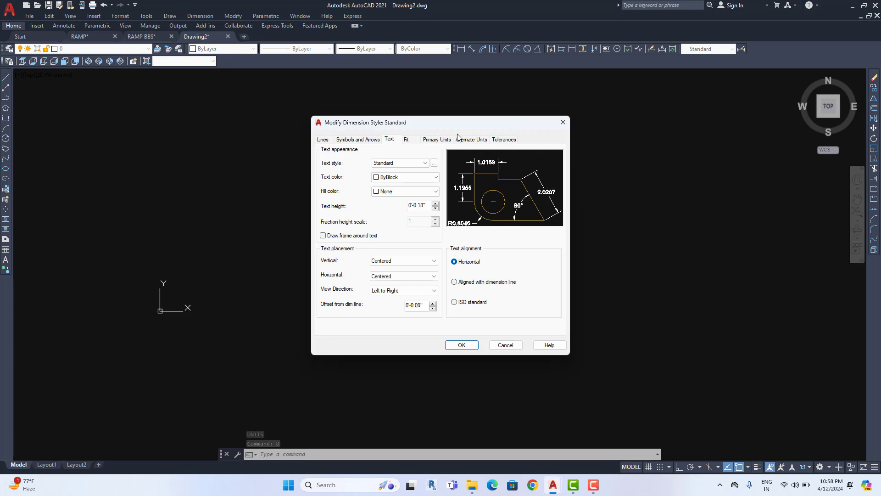
left_click(437, 140)
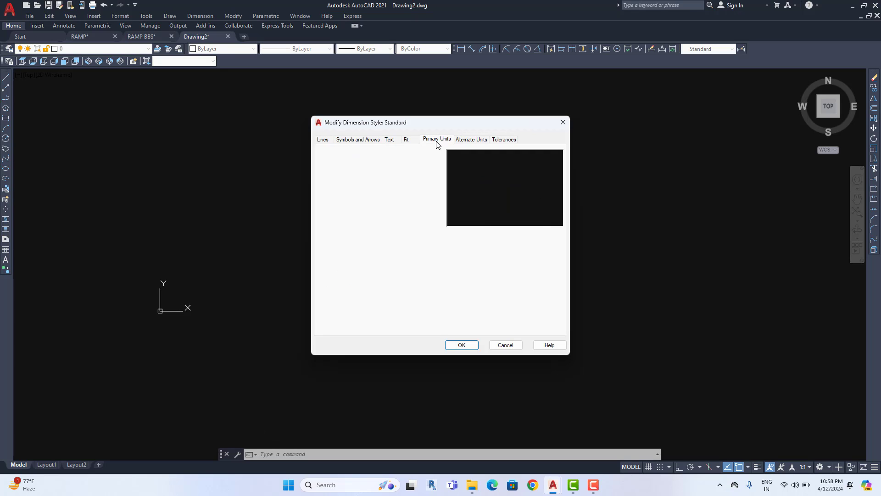
left_click(391, 160)
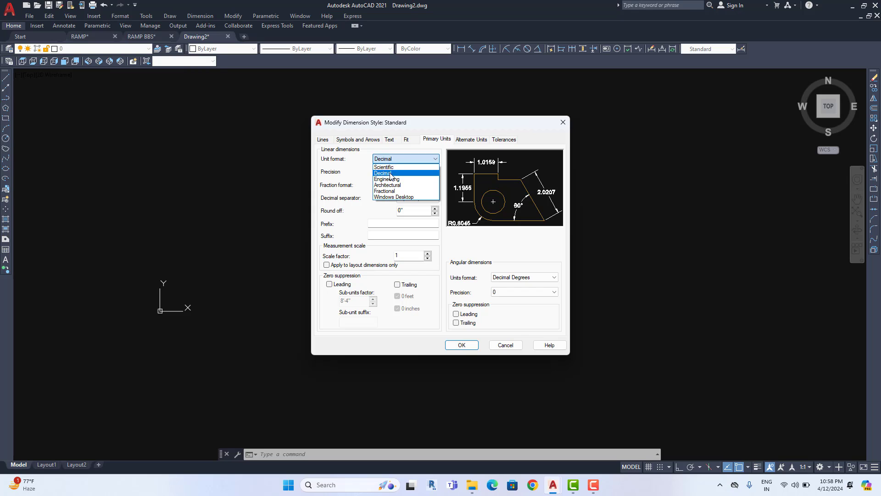
left_click(389, 179)
left_click(403, 172)
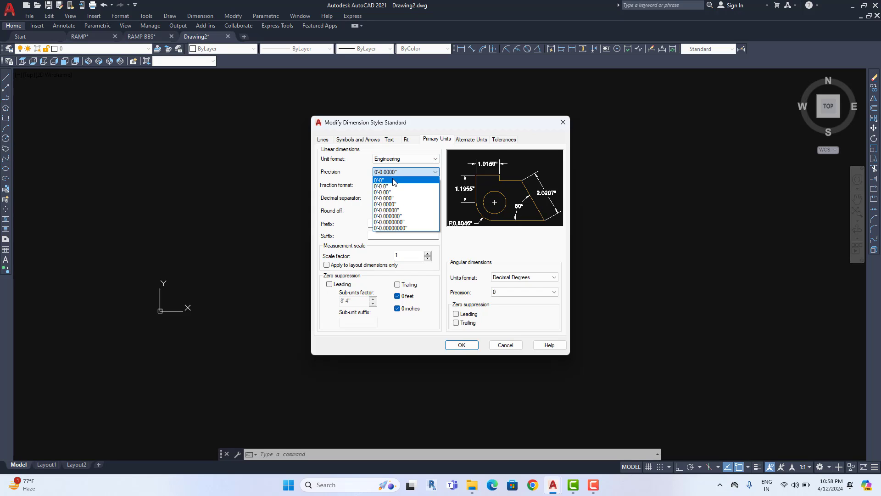
left_click(401, 178)
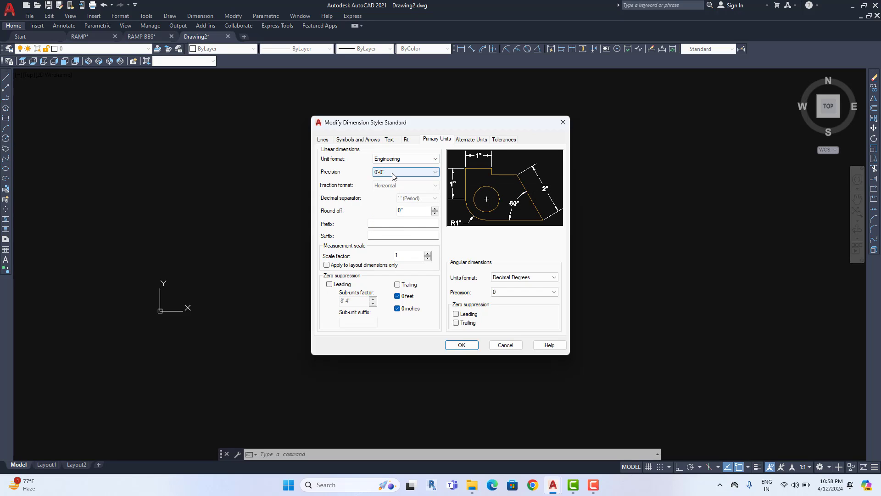
Set dimension text height to 10 and align text with the dimension line
left_click(389, 139)
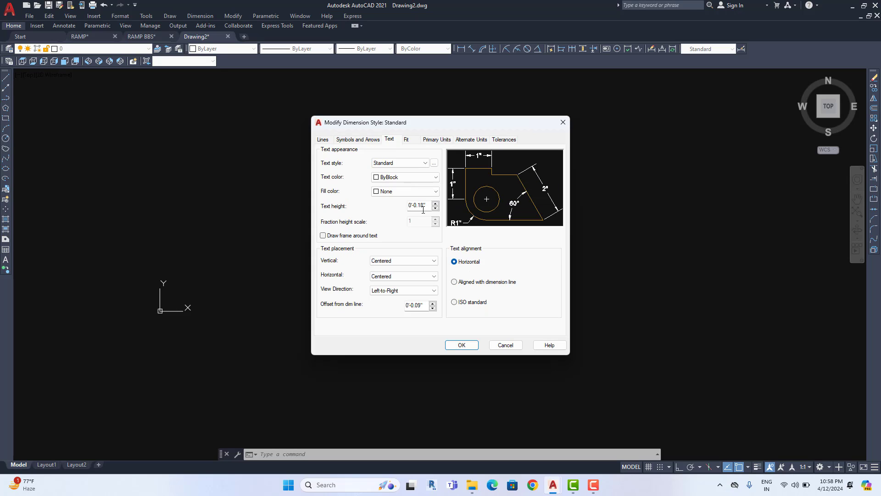
left_click_drag(425, 205, 379, 212)
type("10")
left_click(486, 282)
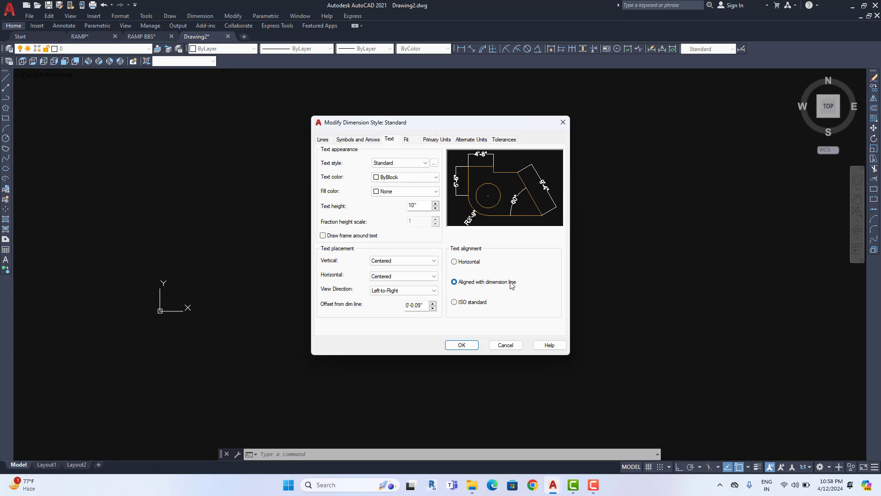
left_click_drag(421, 207, 404, 208)
Set the arrow size to 5 and save the Standard dimension style
left_click(359, 139)
left_click_drag(344, 236, 289, 233)
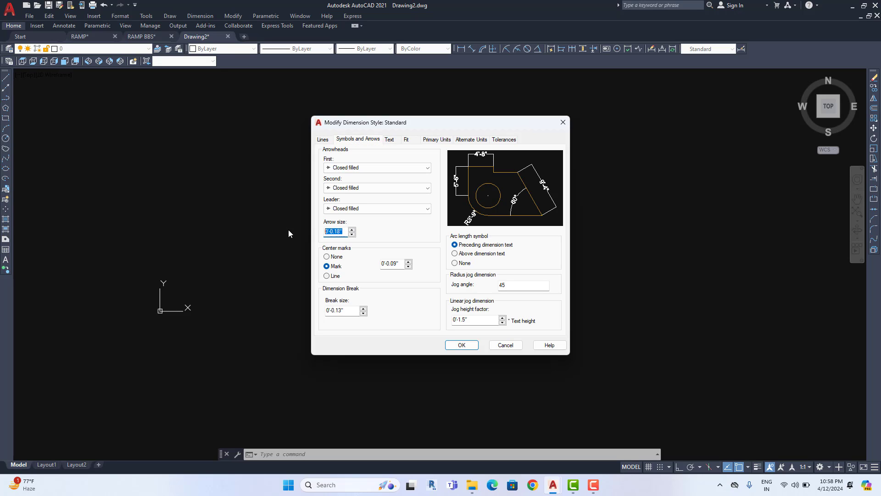
type("5")
left_click(462, 345)
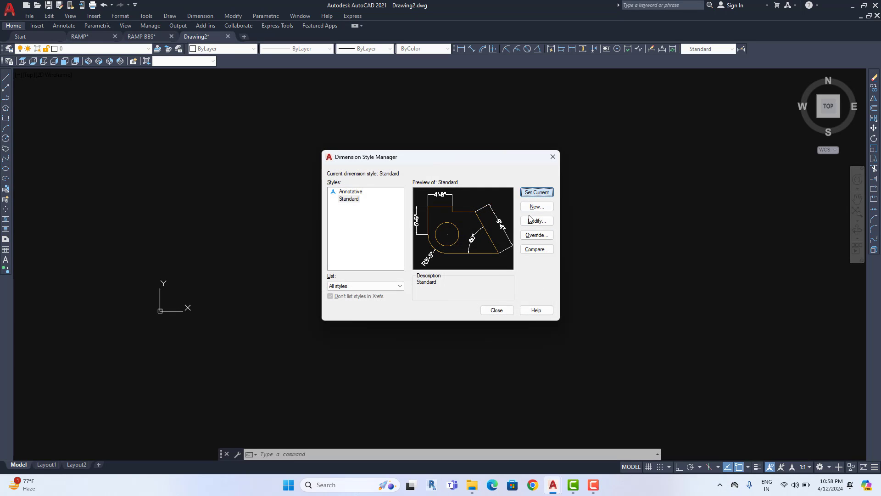
left_click(498, 311)
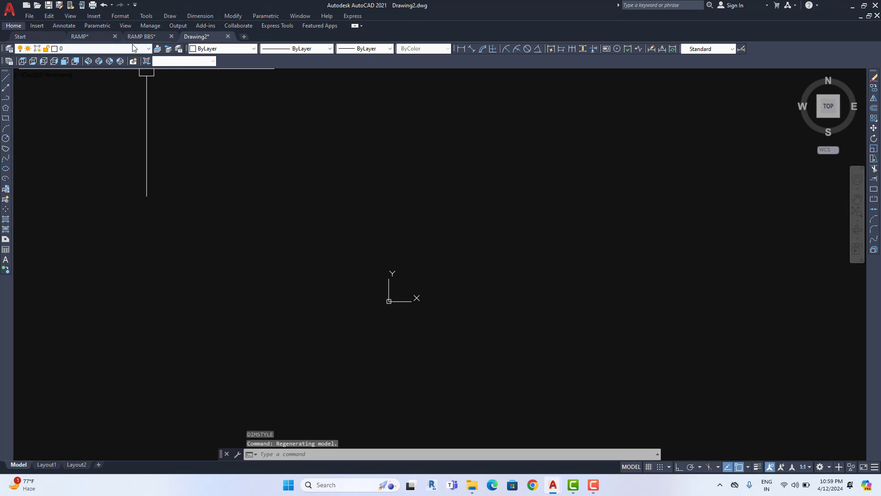
Paste the copied magenta ramp linework into Drawing2
middle_click_drag(546, 245, 342, 253)
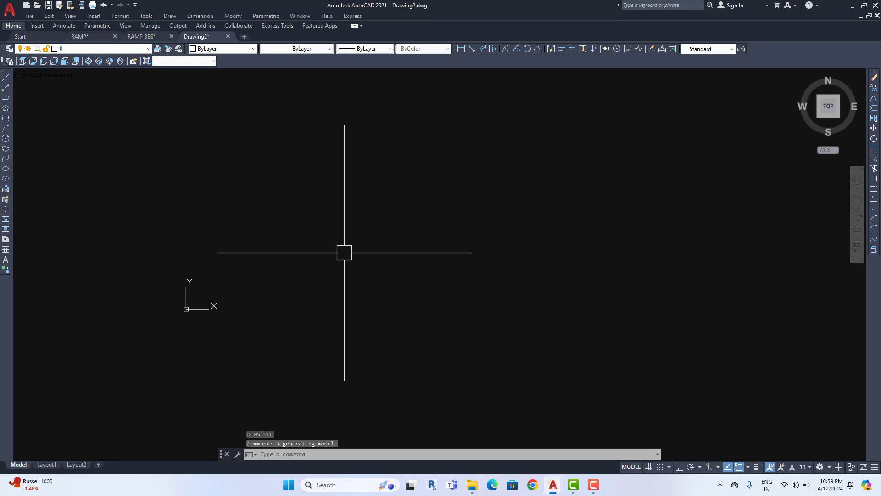
key("ctrl+v")
middle_click_drag(345, 252, 264, 318)
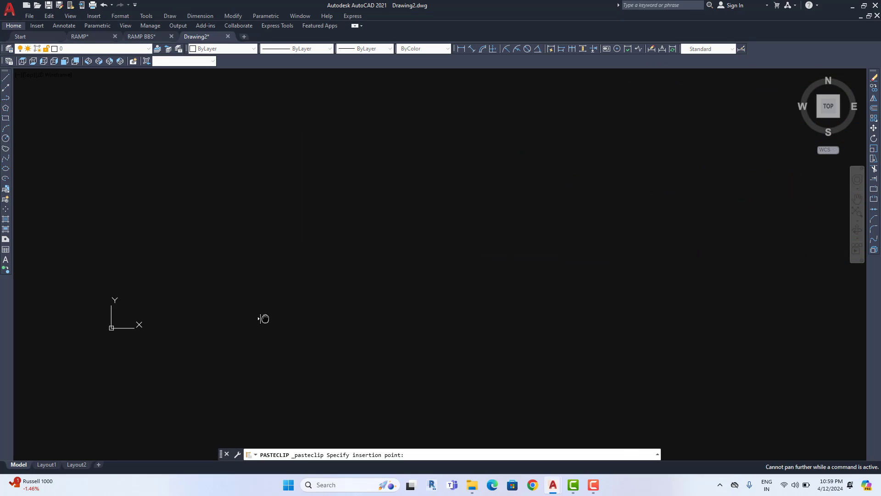
left_click(287, 324)
scroll(374, 325, "down", 5)
scroll(436, 307, "up", 4)
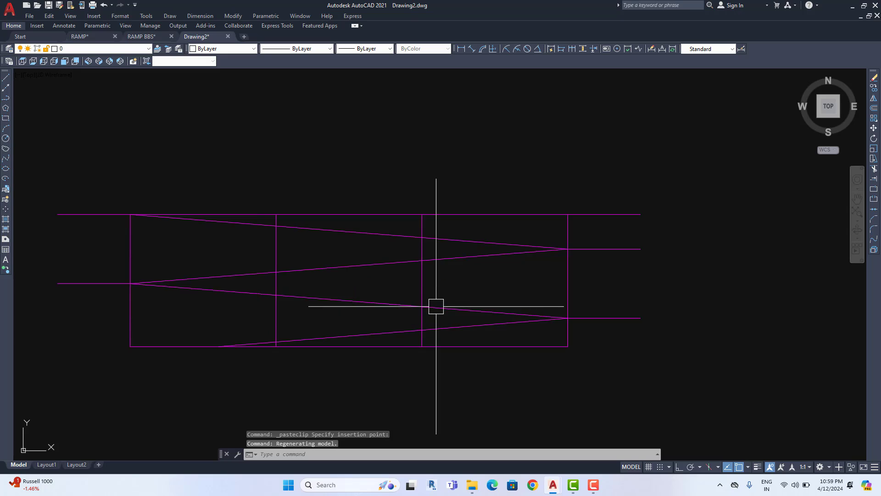
middle_click_drag(338, 239, 394, 240)
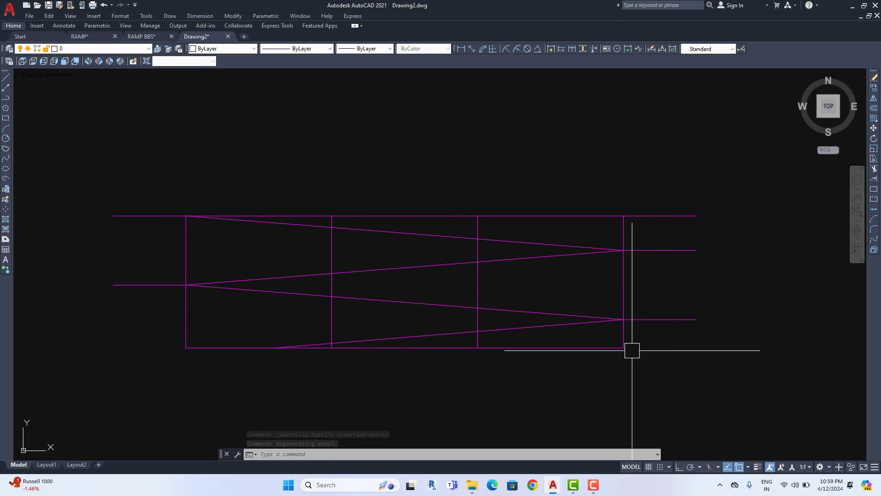
Measure two vertical lines with a linear dimension (13'-3"), then cancel it
left_click(461, 49)
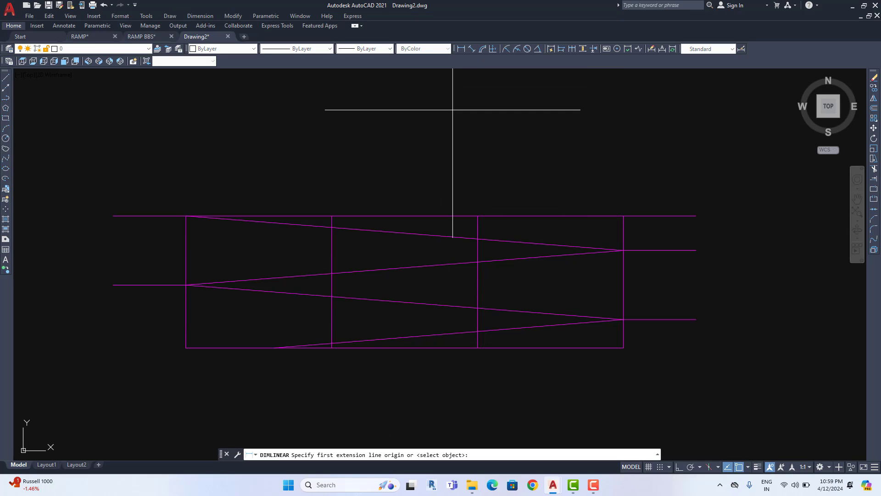
left_click(333, 257)
left_click(478, 256)
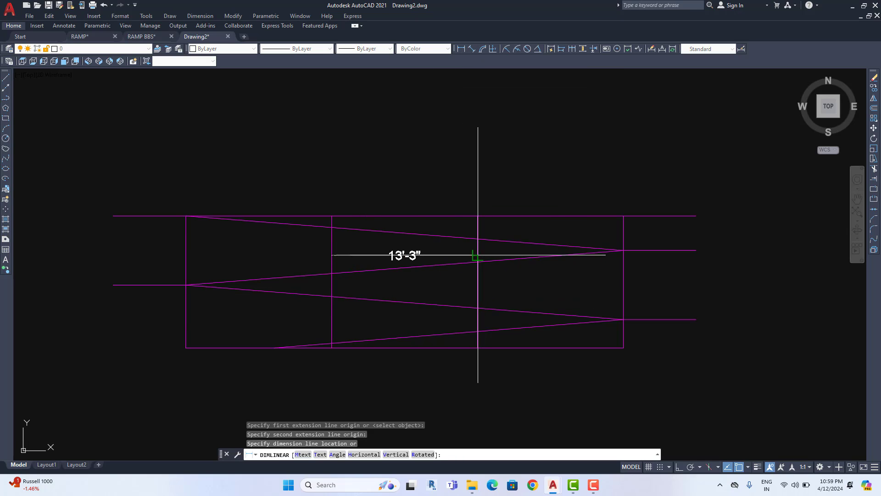
scroll(409, 250, "up", 4)
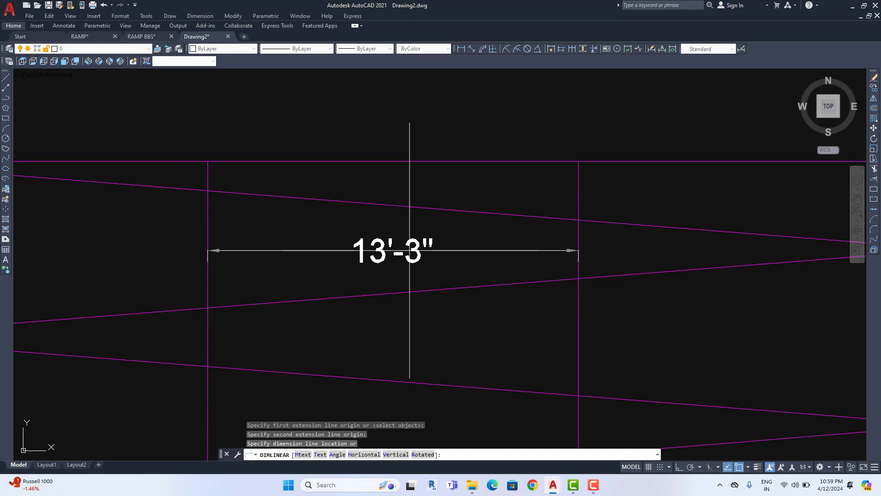
key("Escape")
scroll(411, 261, "down", 5)
middle_click_drag(413, 276, 435, 250)
scroll(436, 266, "up", 2)
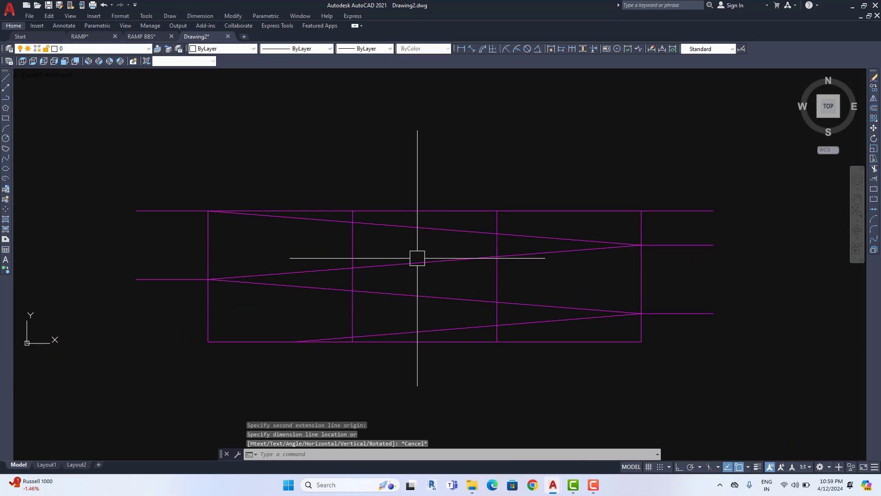
Compare RAMP against Drawing2, ending with the ramp sketch recentred in Drawing2
left_click(81, 37)
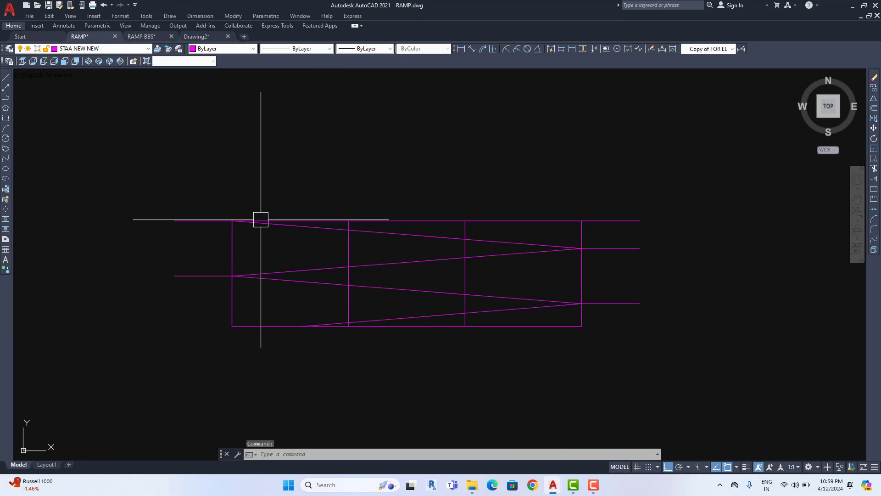
scroll(260, 220, "down", 8)
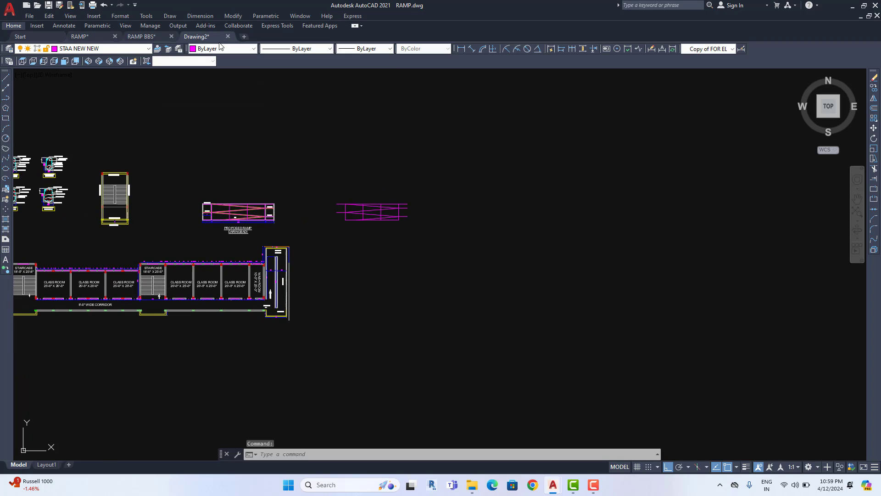
left_click(202, 36)
middle_click_drag(440, 232, 437, 213)
scroll(474, 248, "down", 4)
scroll(332, 245, "up", 2)
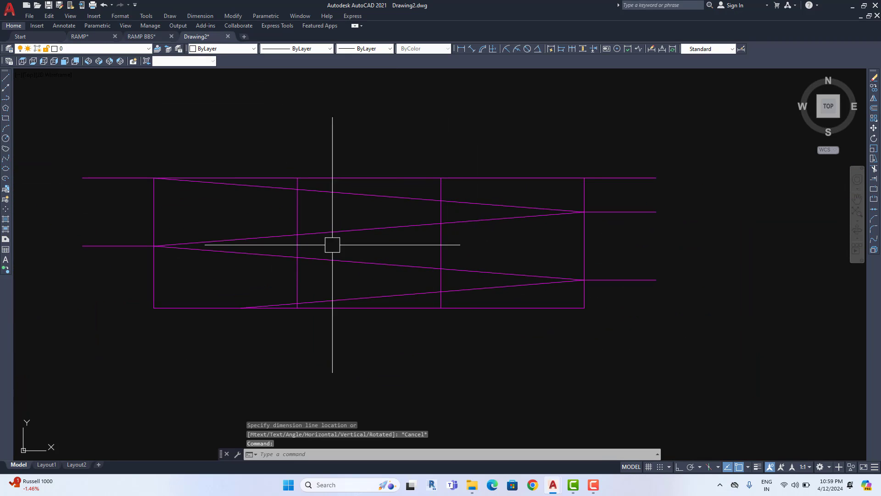
middle_click_drag(413, 259, 444, 280)
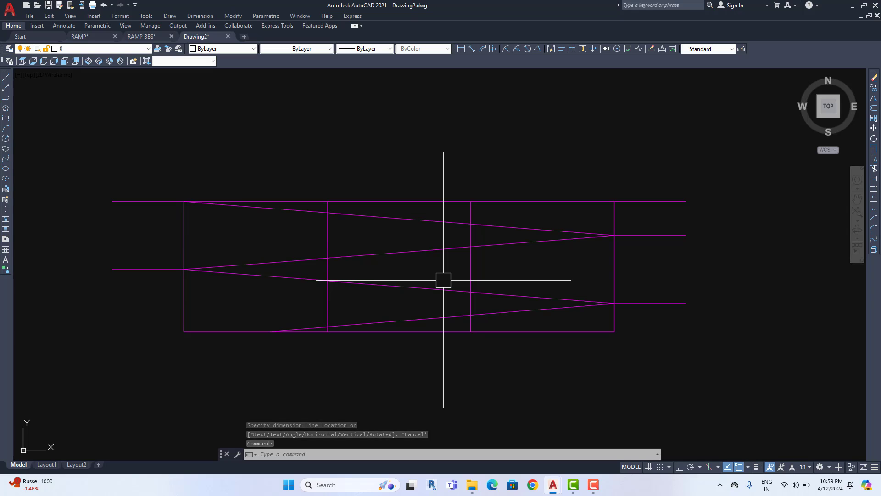
left_click(80, 37)
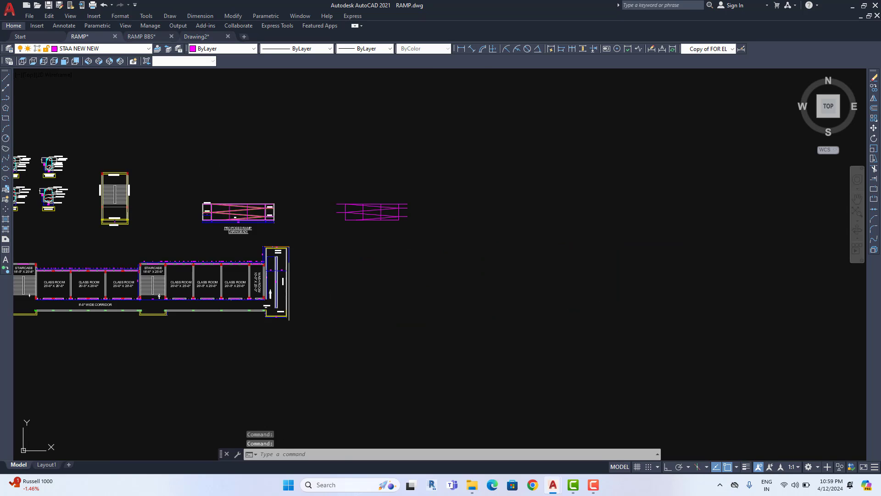
scroll(293, 114, "down", 3)
left_click(199, 37)
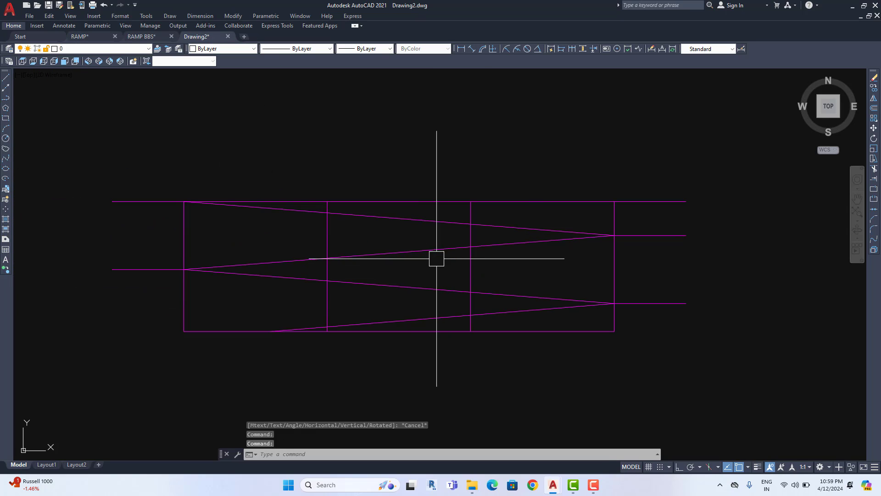
scroll(436, 258, "down", 2)
middle_click_drag(415, 256, 442, 240)
scroll(444, 241, "up", 2)
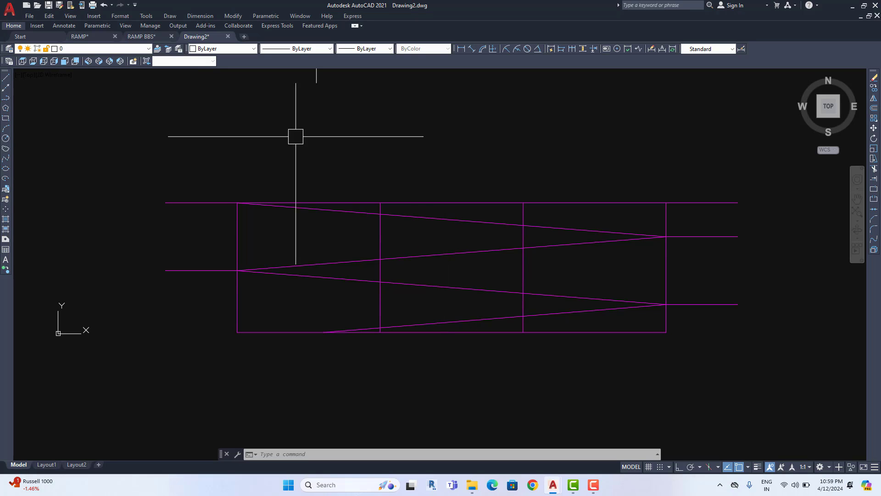
Show the layer dropdown listing layers 0 and STAA NEW NEW
left_click(102, 48)
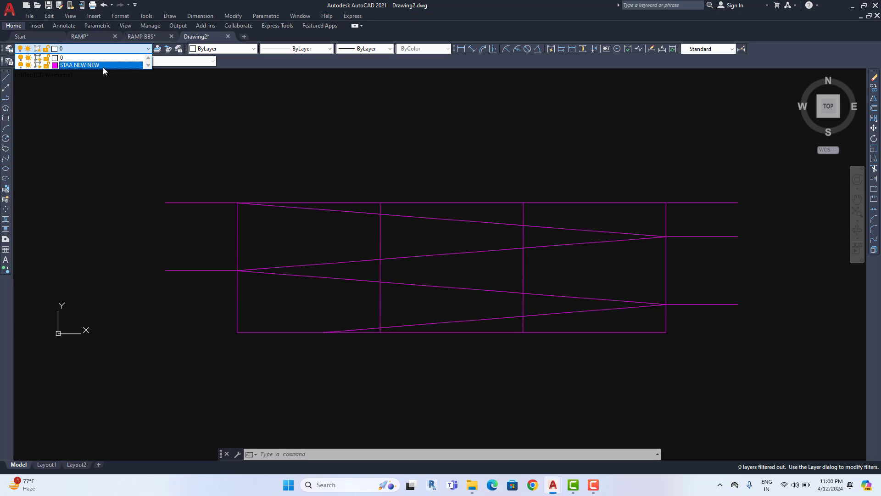
Crossing-select the ramp lines to confirm they sit on STAA NEW NEW, then open the File menu
left_click(135, 139)
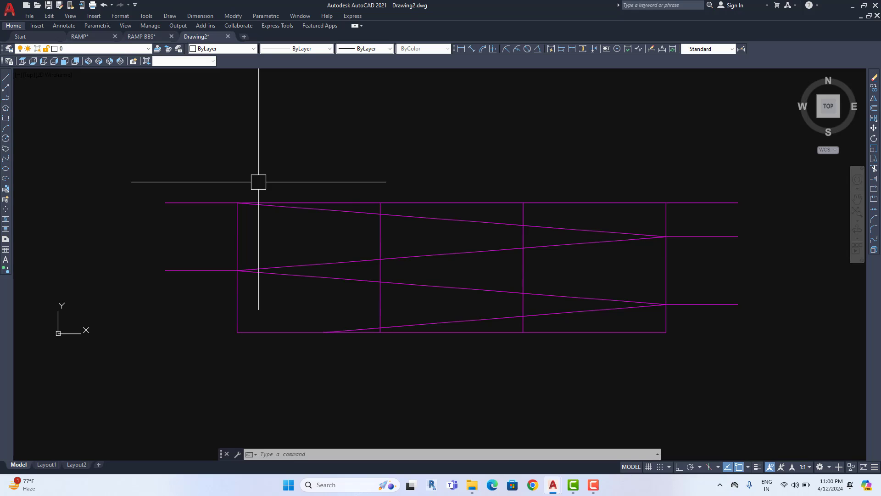
left_click(496, 378)
left_click(291, 162)
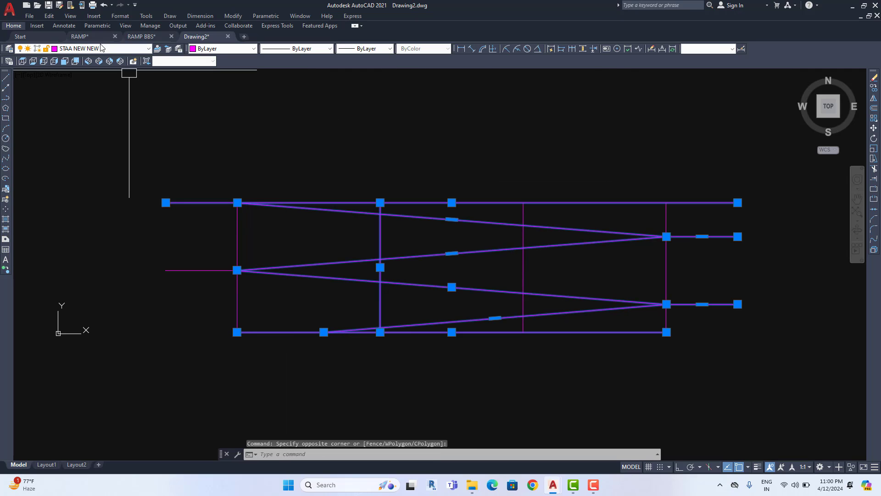
left_click(102, 48)
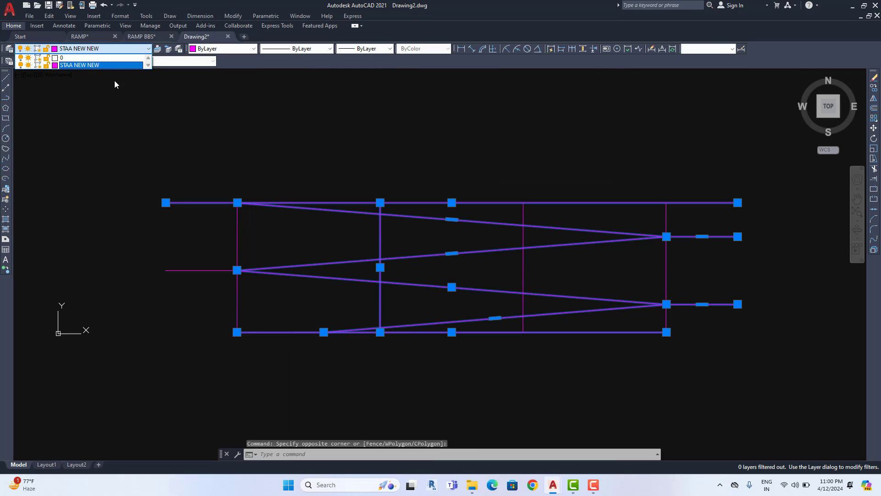
left_click(223, 136)
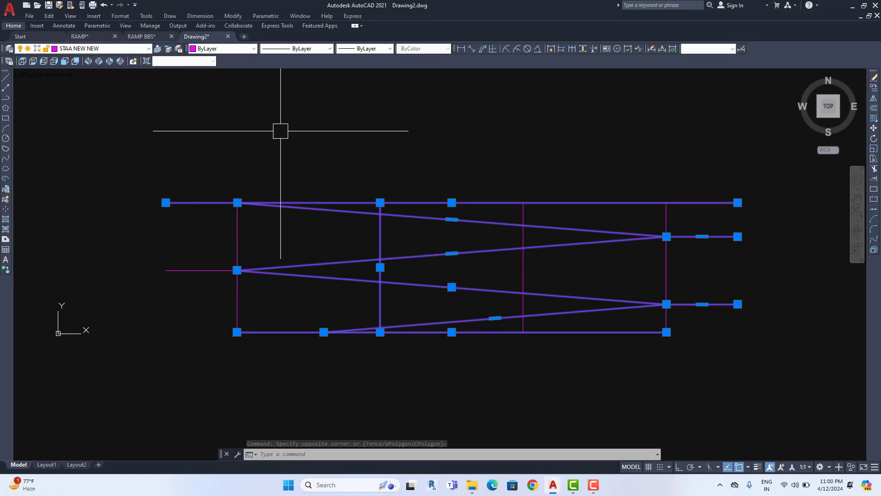
key("Escape")
middle_click_drag(371, 167, 349, 164)
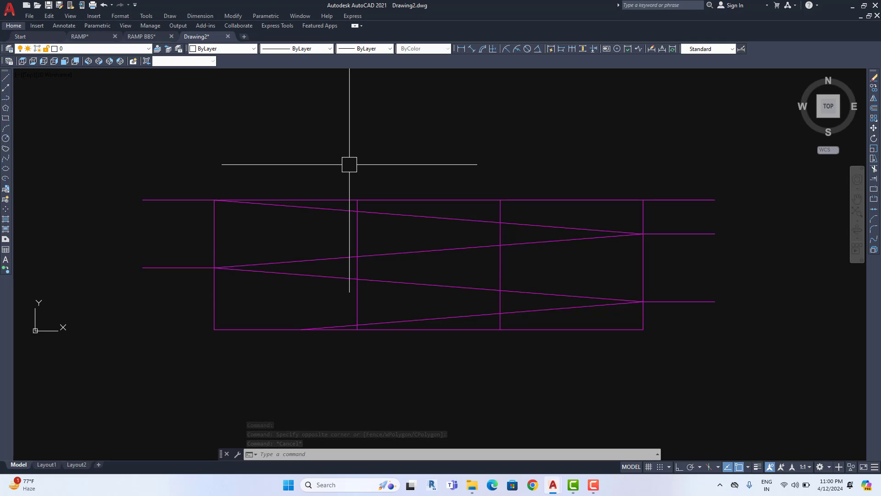
left_click(28, 16)
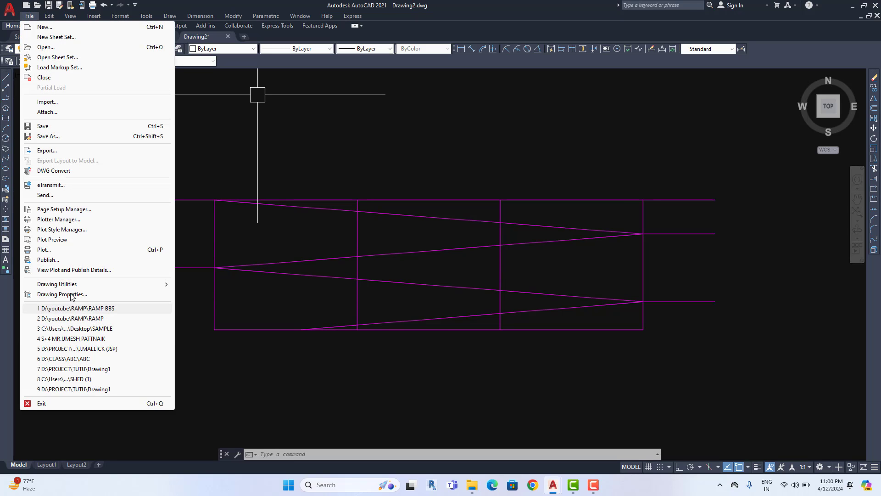
Purge all unused items from Drawing2 twice, including the _ArchTick block
mouse_move(72, 287)
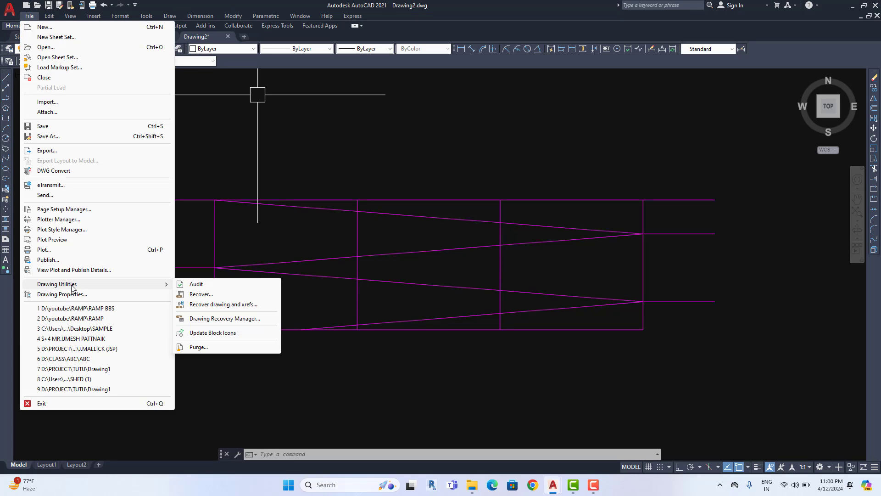
left_click(213, 348)
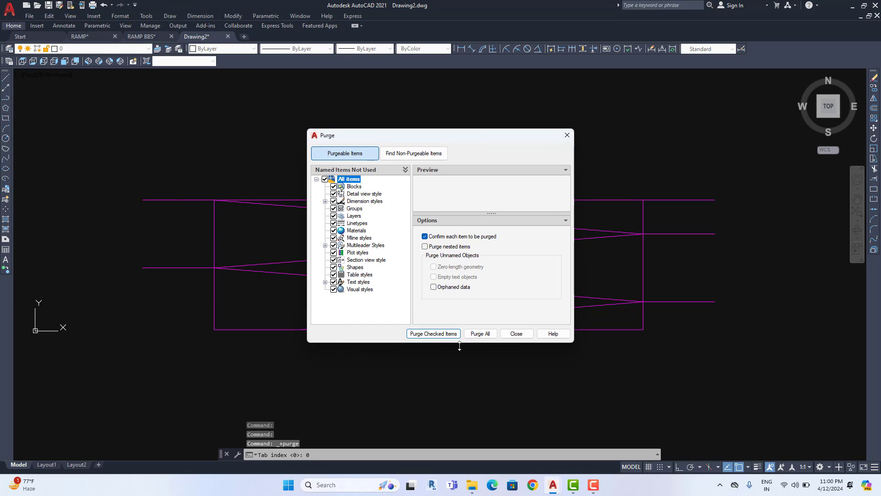
left_click(485, 337)
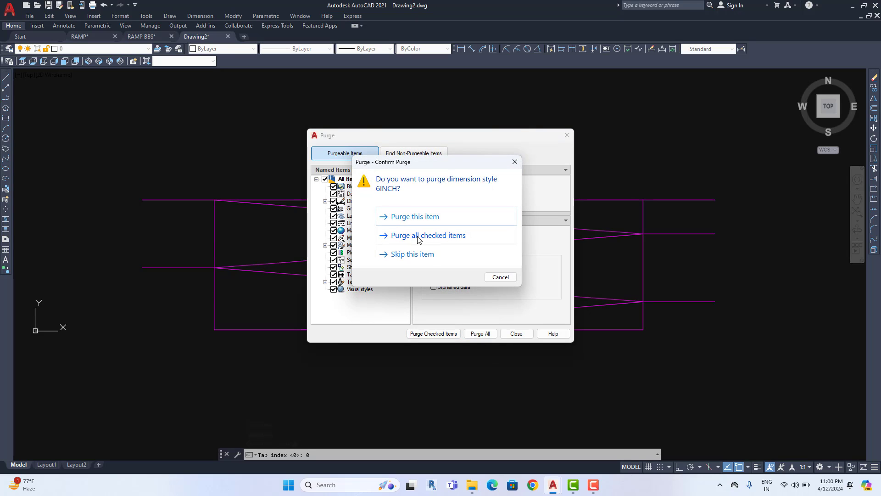
left_click(417, 236)
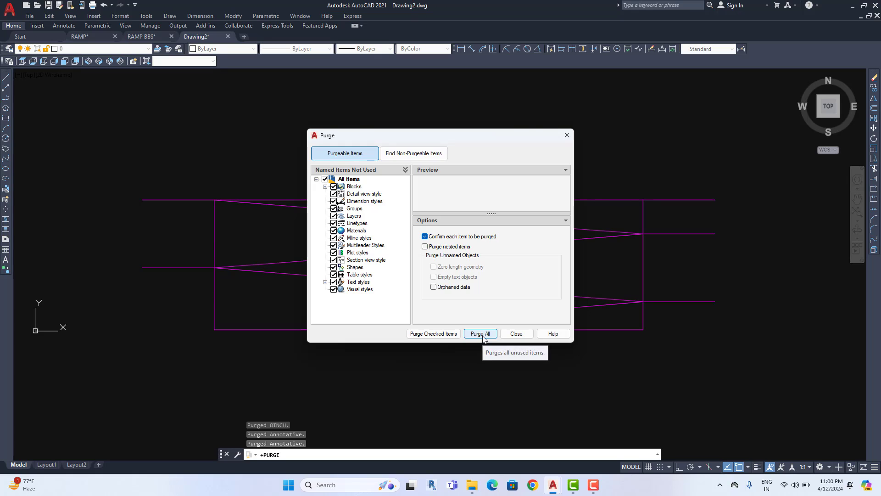
left_click(477, 334)
left_click(436, 231)
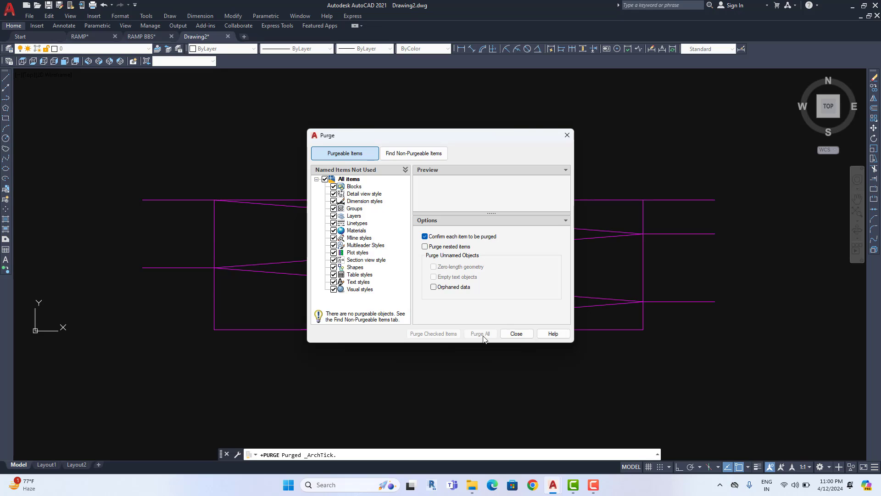
left_click(516, 334)
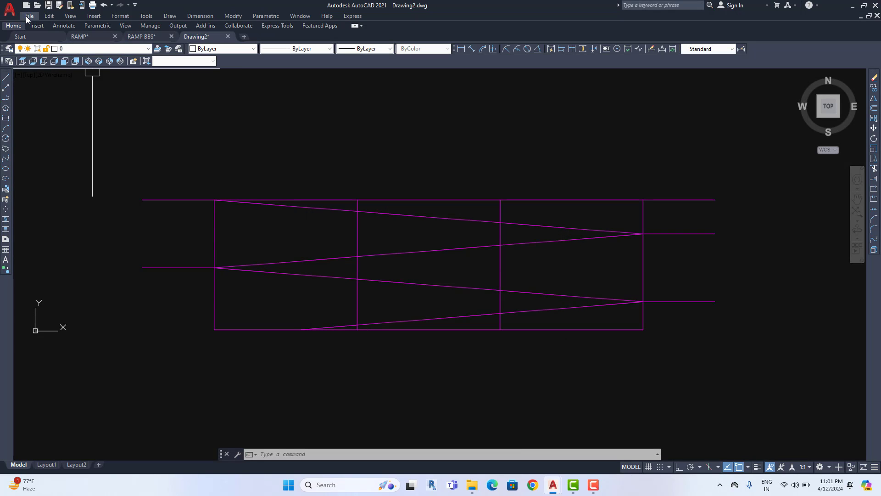
Reopen Purge to confirm nothing purgeable remains, then close it
left_click(26, 18)
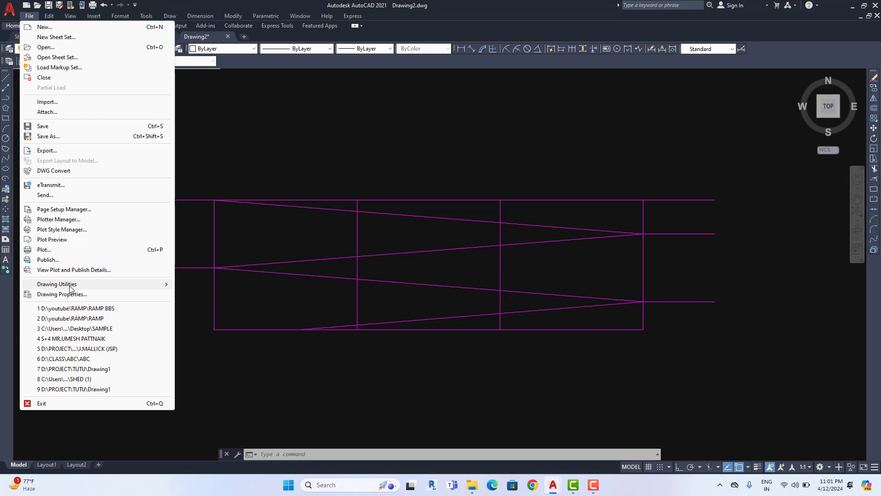
mouse_move(70, 289)
left_click(202, 346)
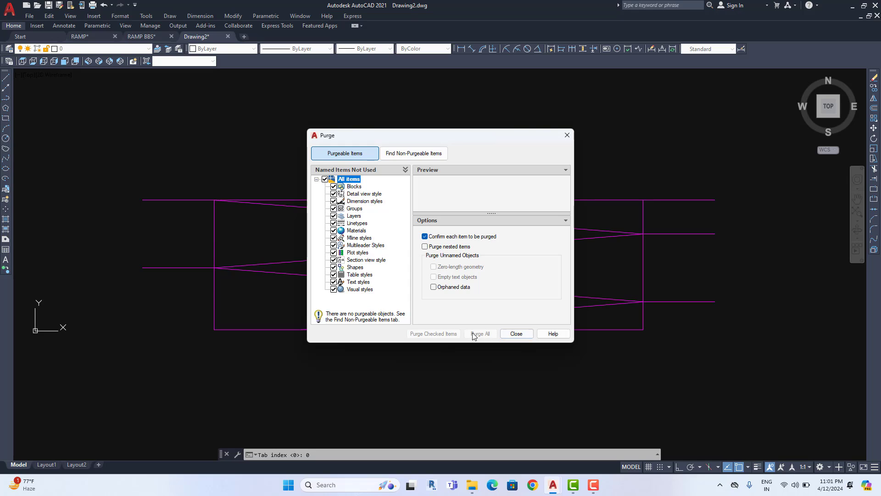
left_click(516, 333)
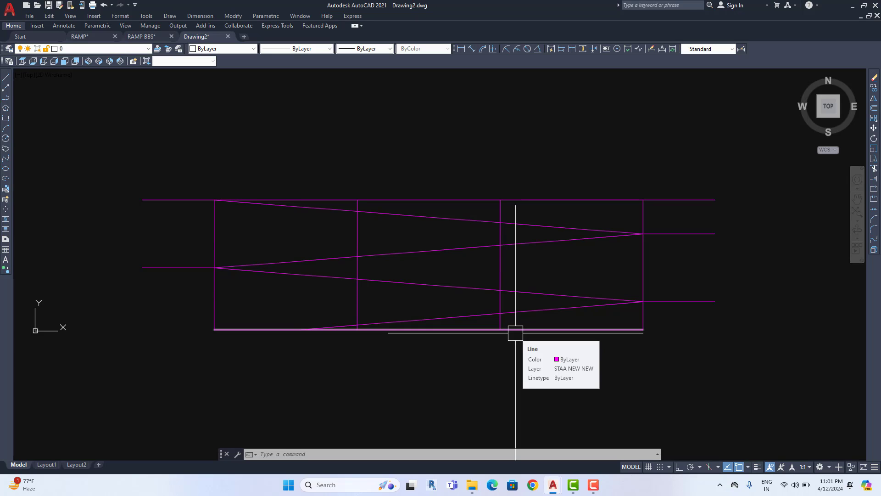
Save the drawing as Drawing2.dxf in AutoCAD 2018 DXF format, then minimize AutoCAD
left_click(29, 16)
left_click(51, 136)
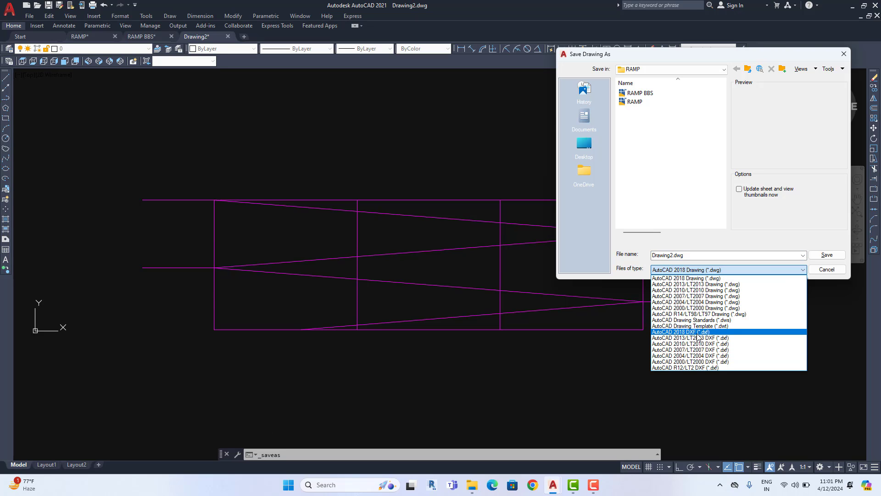
left_click(699, 332)
left_click(822, 256)
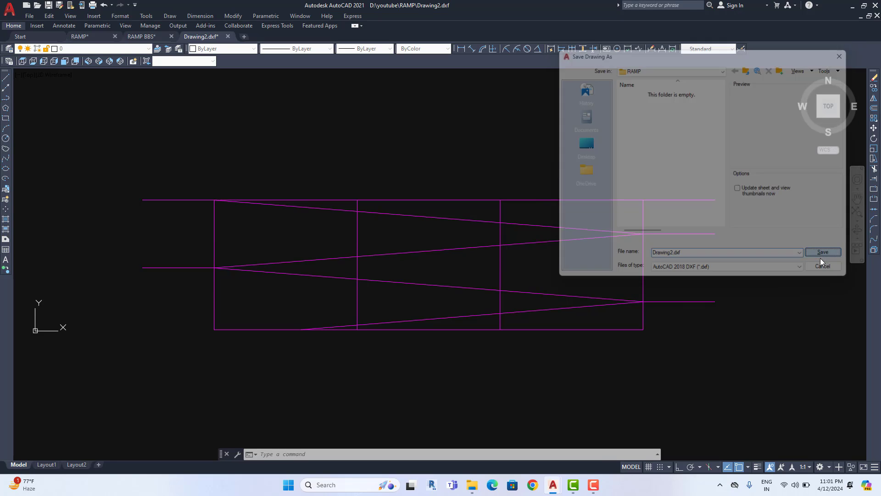
left_click(851, 7)
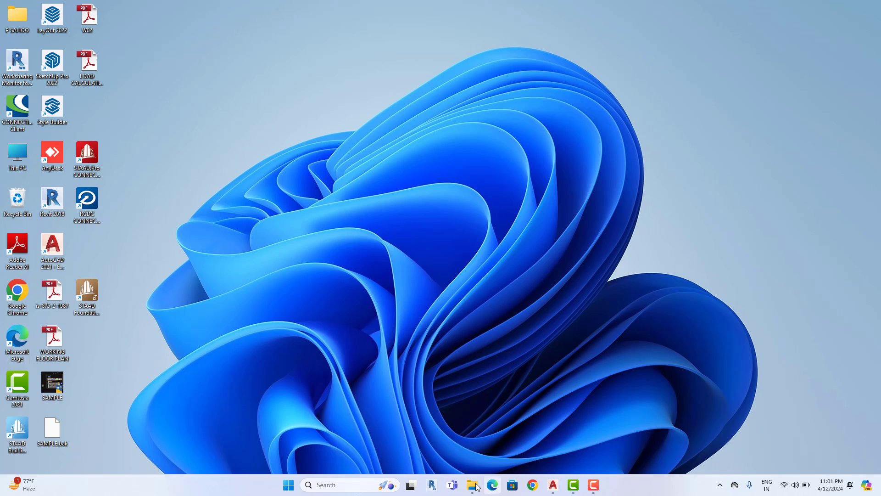
Confirm the RAMP folder lists Drawing2 as a 122 KB DXF file, then return to Drawing2.dxf in AutoCAD
mouse_move(473, 485)
left_click(461, 437)
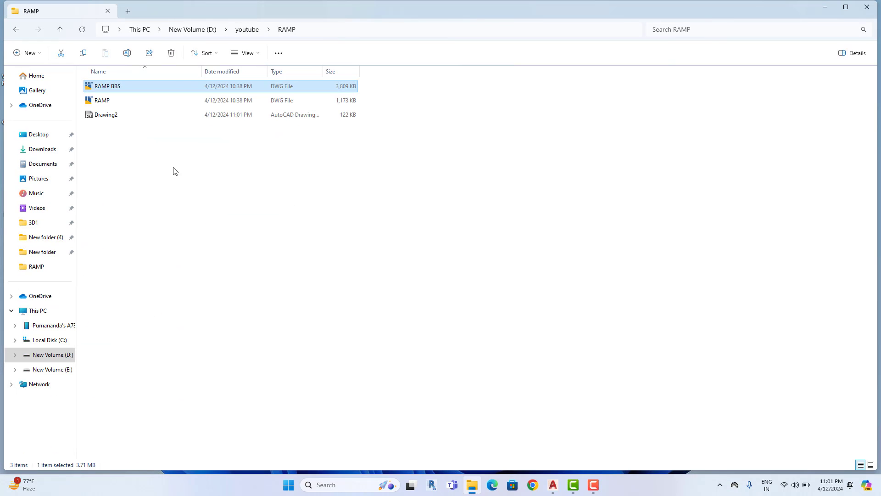
left_click(103, 124)
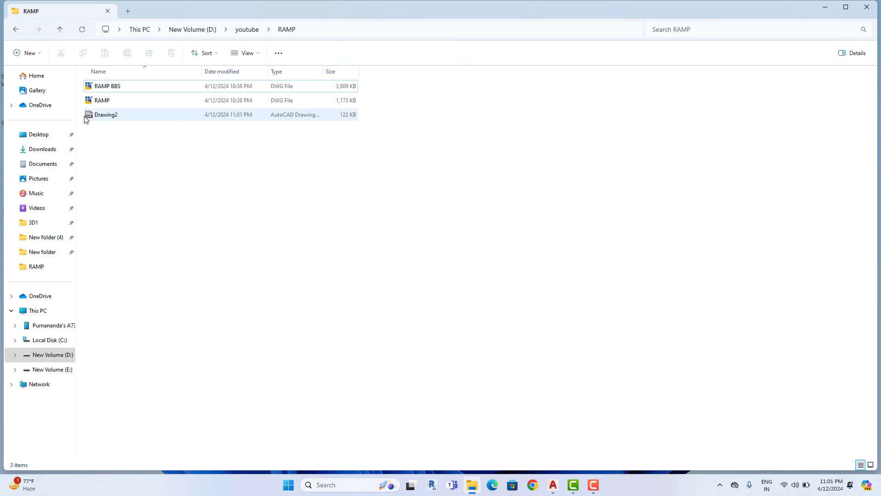
mouse_move(553, 484)
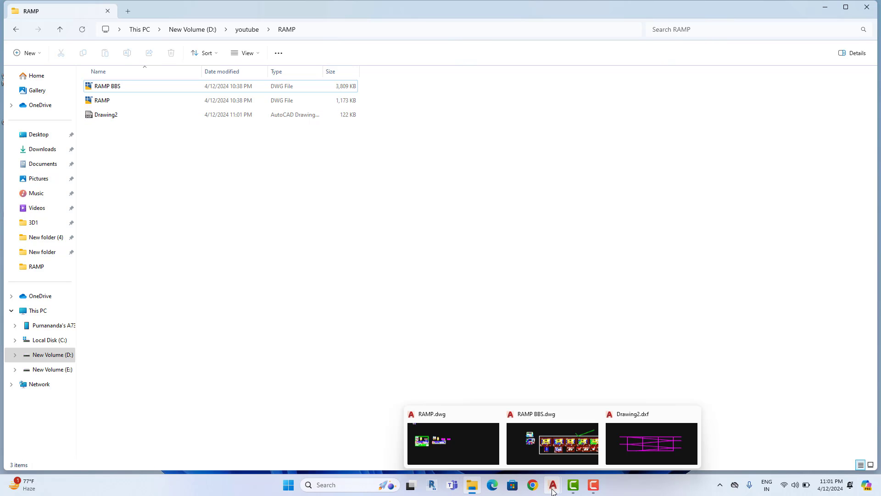
left_click(687, 444)
Maximize AutoCAD and zoom and pan to inspect the Drawing2.dxf ramp linework
left_click(400, 11)
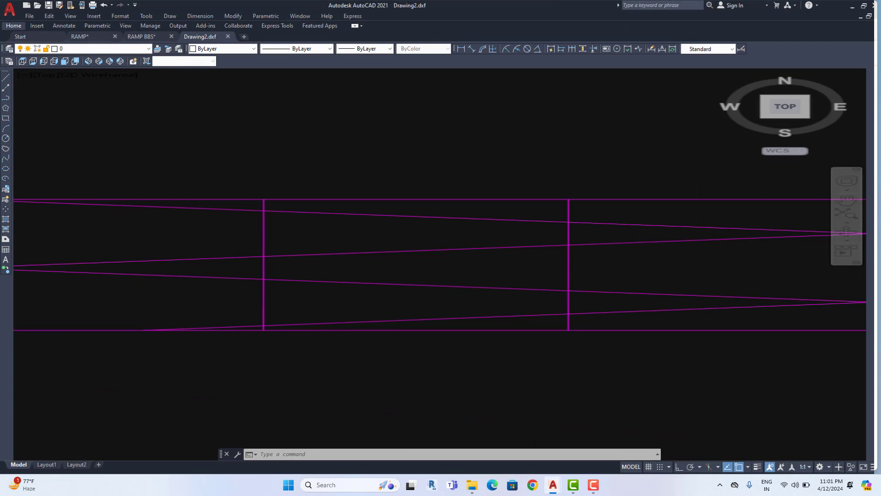
scroll(539, 311, "down", 2)
scroll(171, 116, "down", 1)
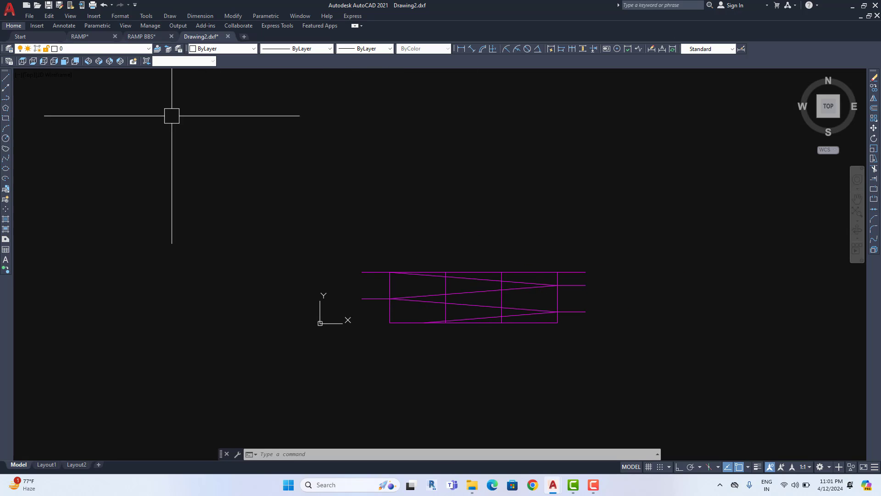
scroll(574, 278, "up", 2)
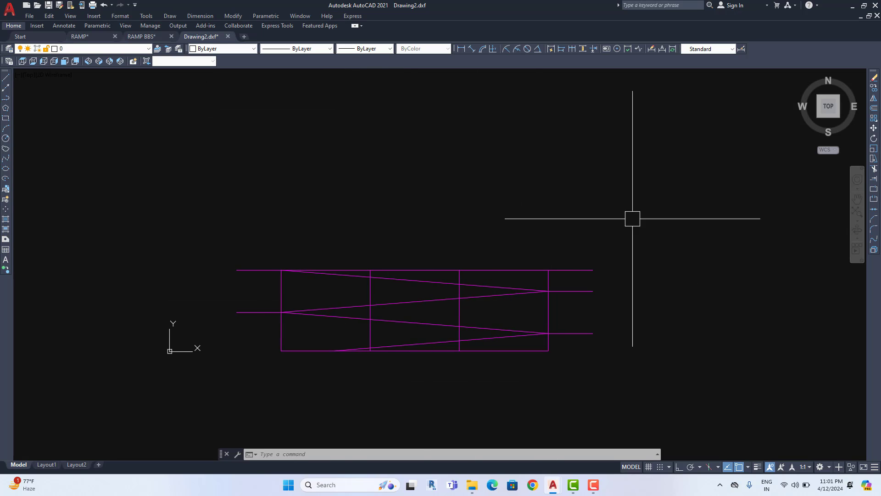
middle_click_drag(371, 369, 380, 317)
scroll(386, 309, "up", 2)
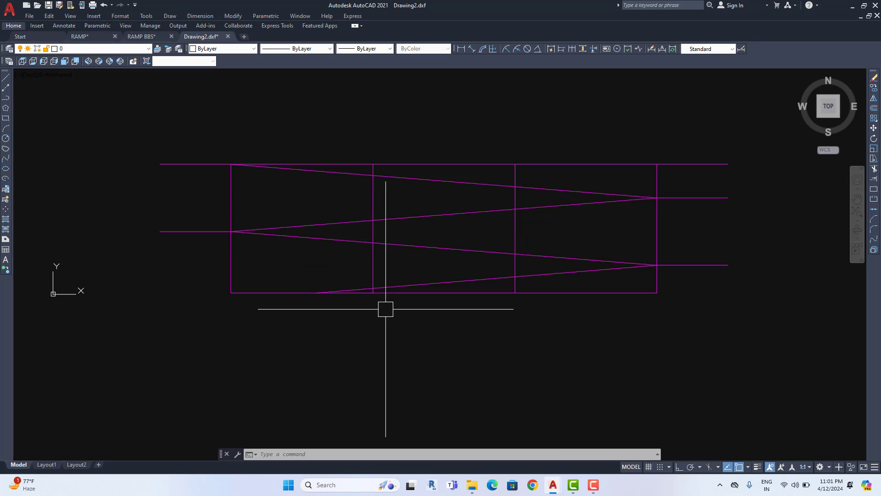
middle_click_drag(511, 240, 503, 275)
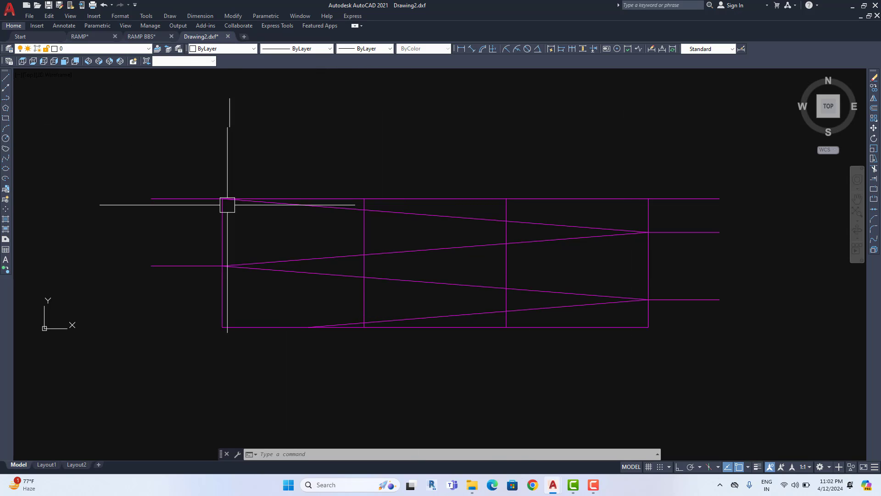
Close Drawing2.dxf without saving or converting to the 2018 format, returning to RAMP BBS.dwg
left_click(228, 38)
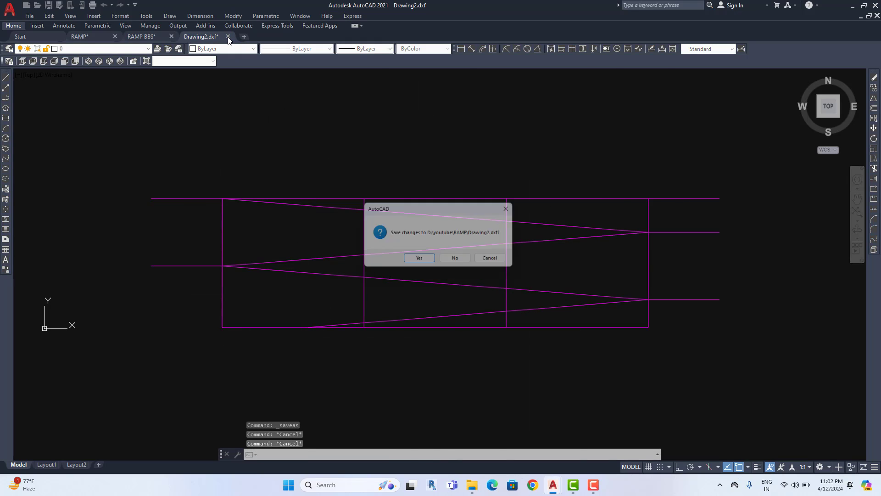
left_click(458, 261)
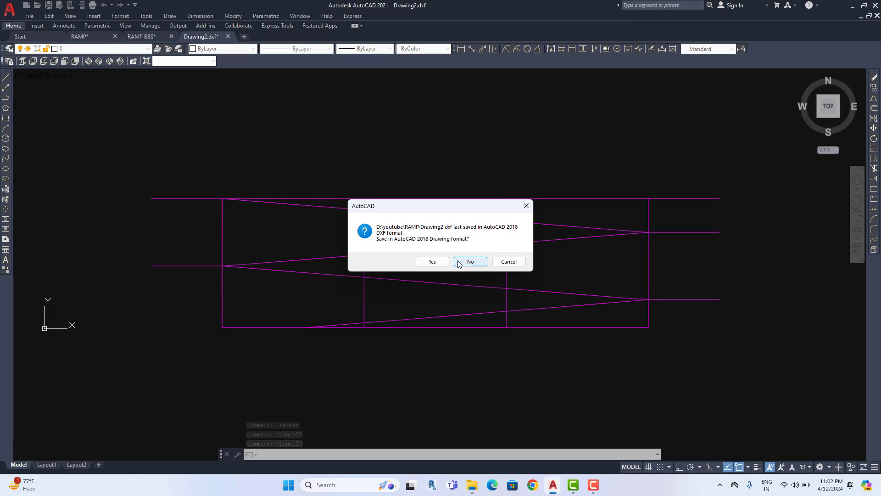
left_click(465, 258)
middle_click_drag(627, 222, 504, 219)
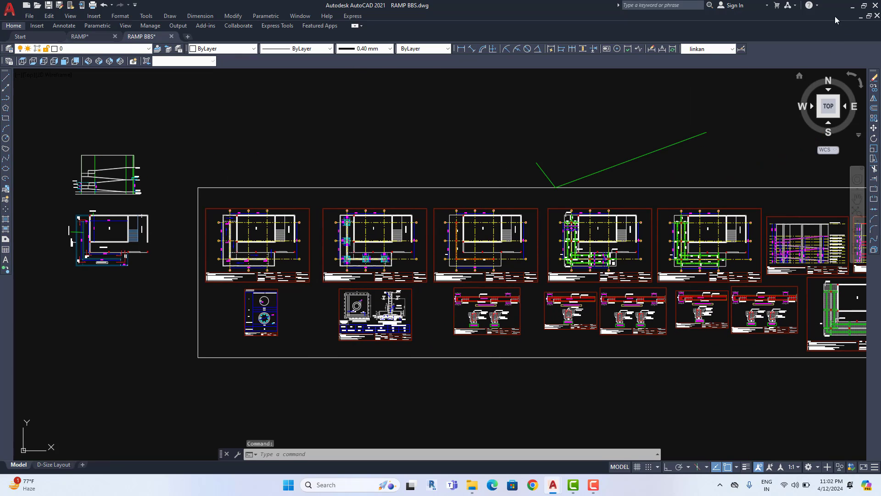
Minimize AutoCAD, close the RAMP folder window, refresh the desktop, and dismiss the file-in-use warning
left_click(852, 6)
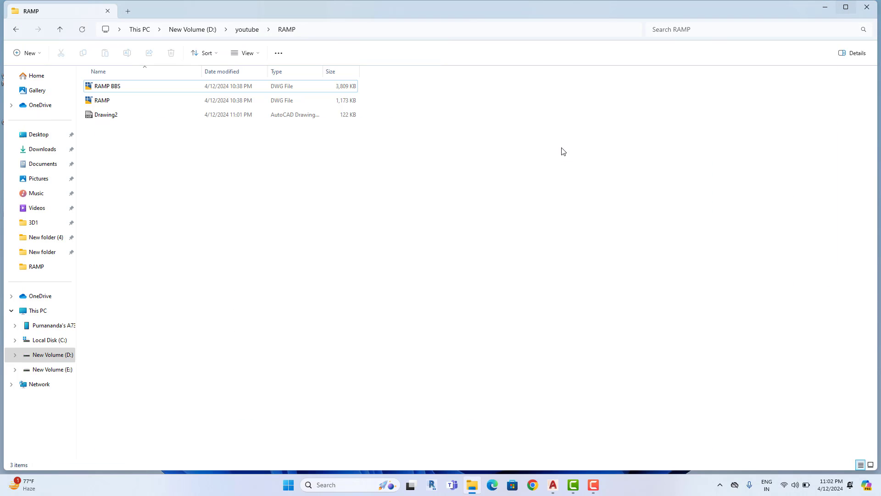
left_click(867, 7)
right_click(471, 110)
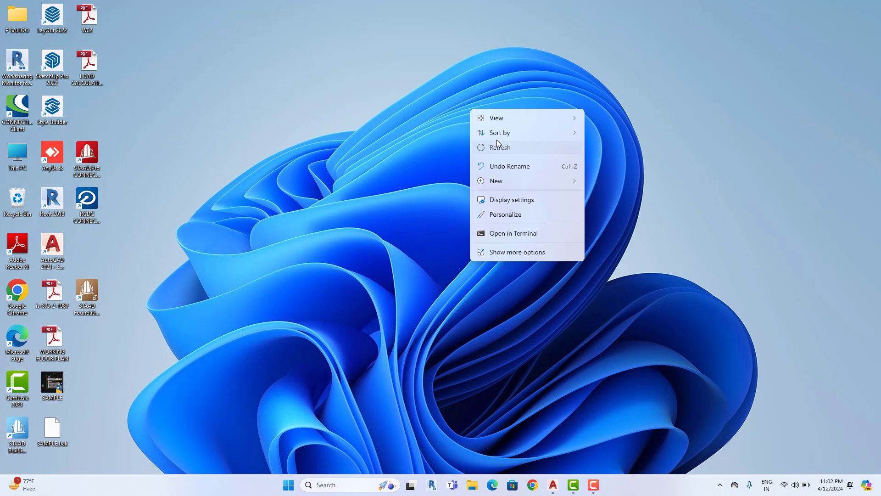
left_click(497, 141)
right_click(439, 79)
left_click(471, 120)
right_click(445, 78)
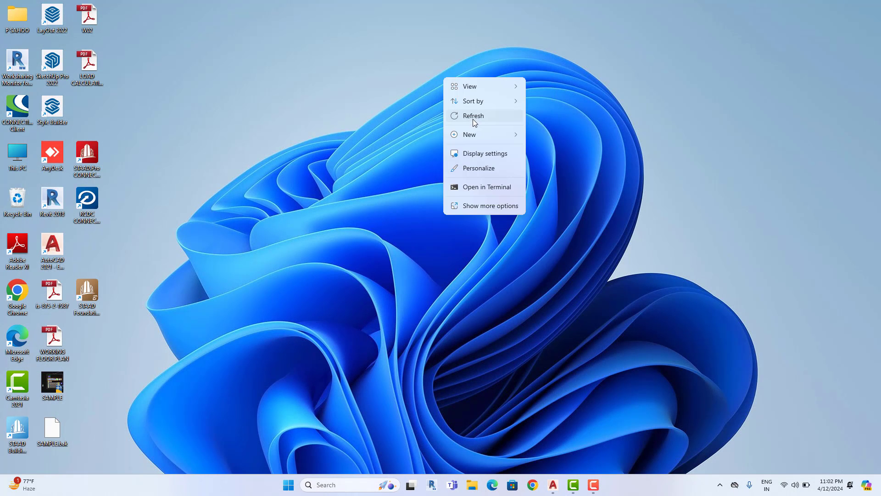
left_click(473, 118)
left_click(307, 118)
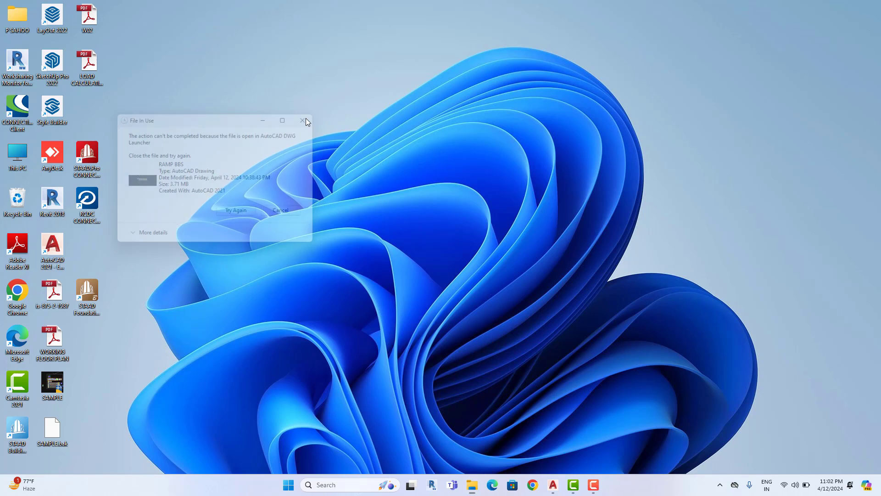
Refresh the desktop once more and launch STAAD.Pro CONNECT Edition from its desktop shortcut
right_click(298, 101)
left_click(332, 142)
left_click(86, 164)
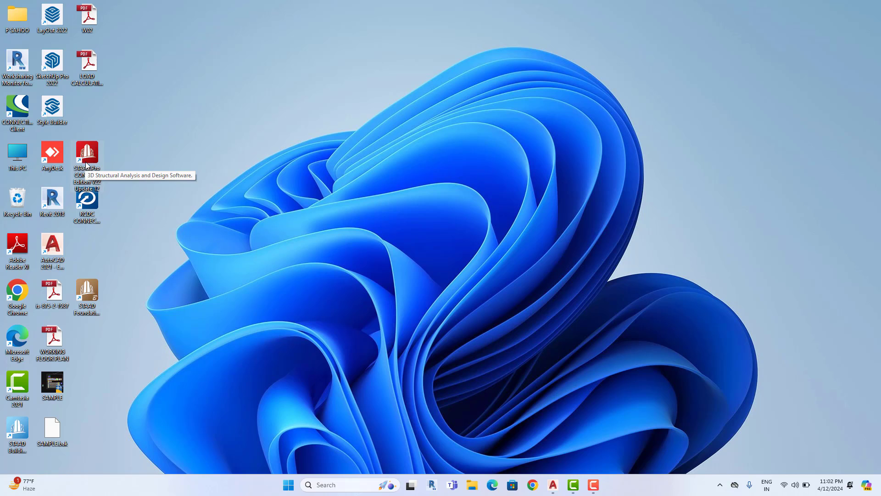
double_click(86, 164)
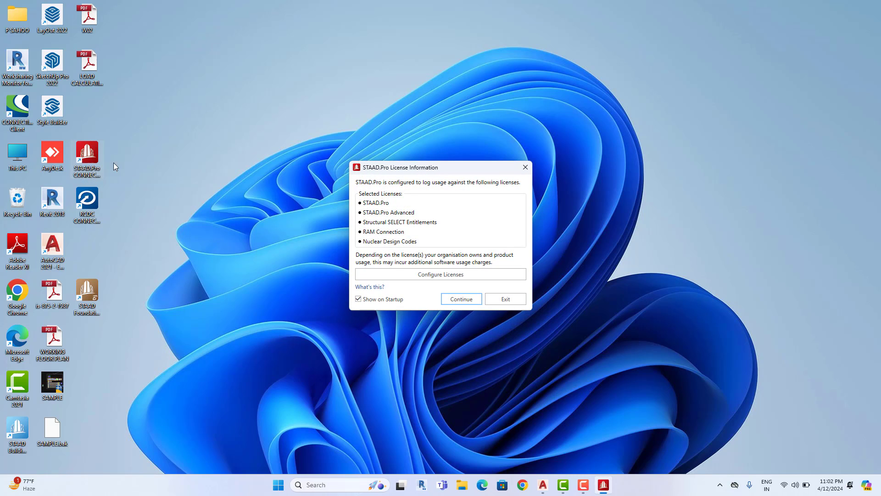
Continue past the License Information dialog and create a new Analytical model, Structure1, in English units
left_click(462, 299)
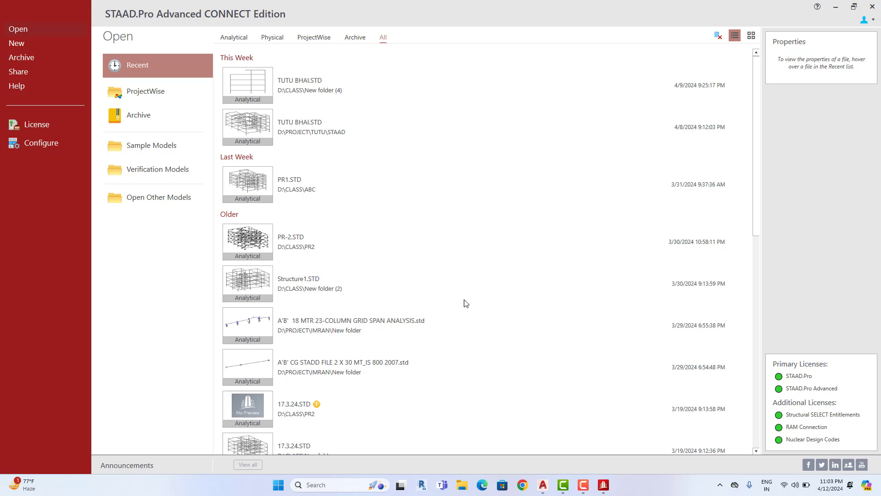
mouse_move(466, 304)
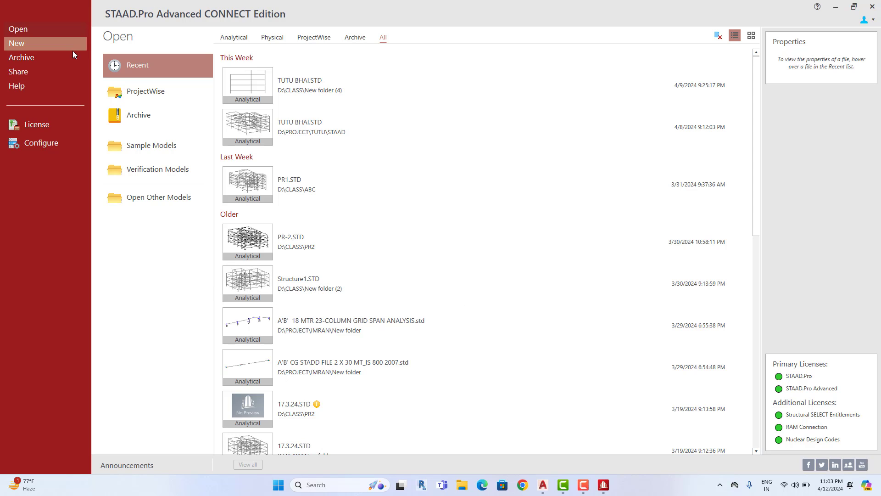
left_click(42, 46)
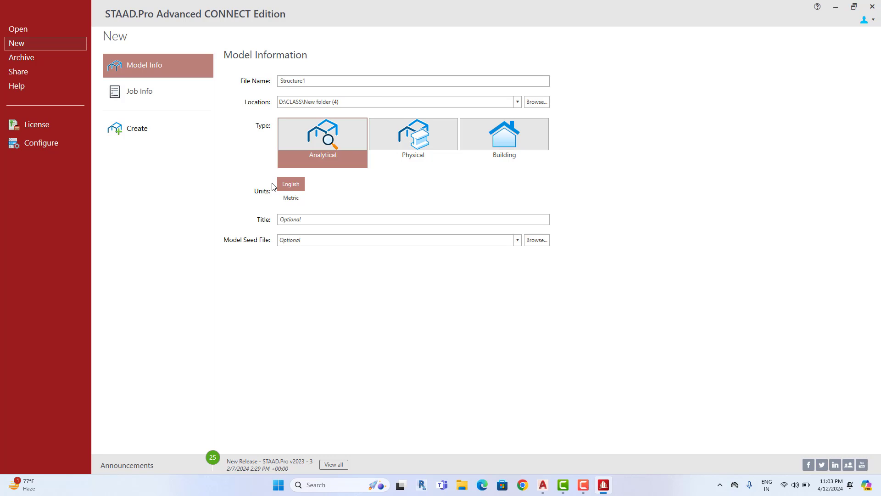
left_click(137, 131)
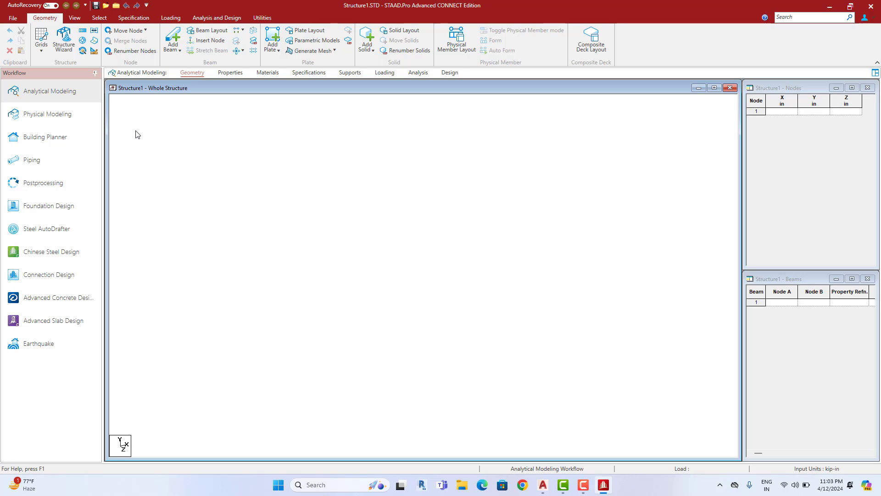
Use File > Import/Export > DXF to open Drawing2 from D:\youtube\RAMP
left_click(17, 18)
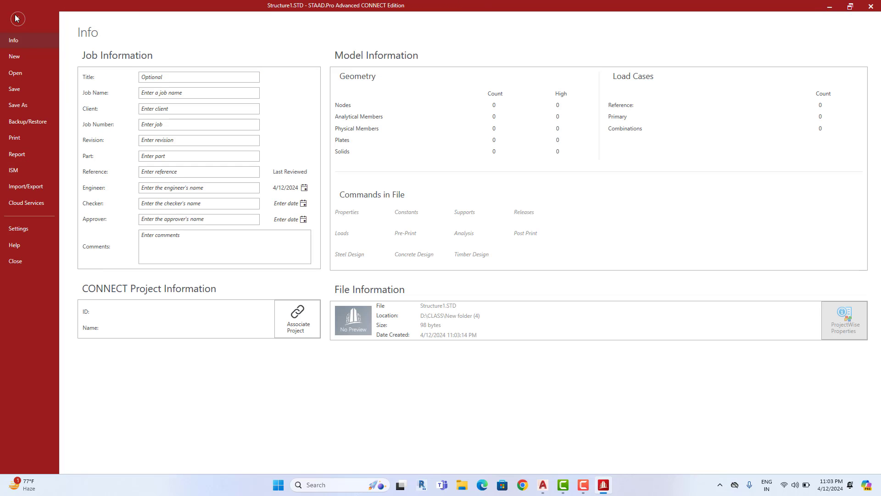
left_click(21, 188)
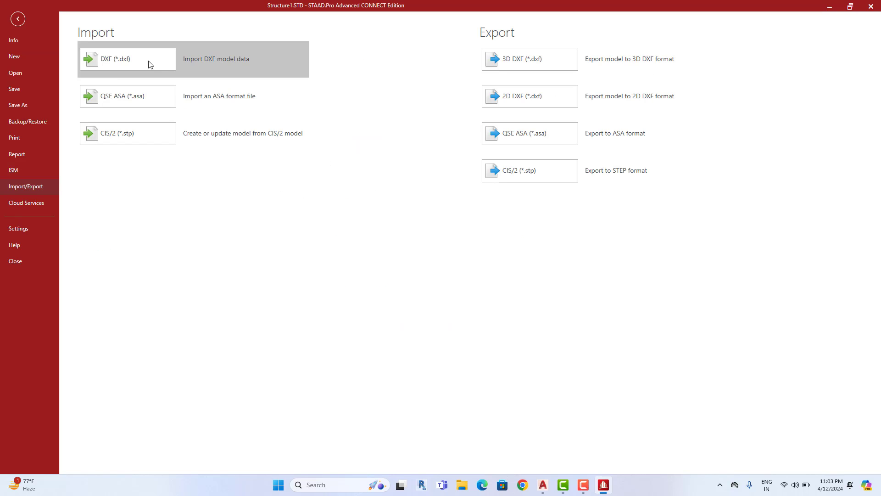
left_click(114, 67)
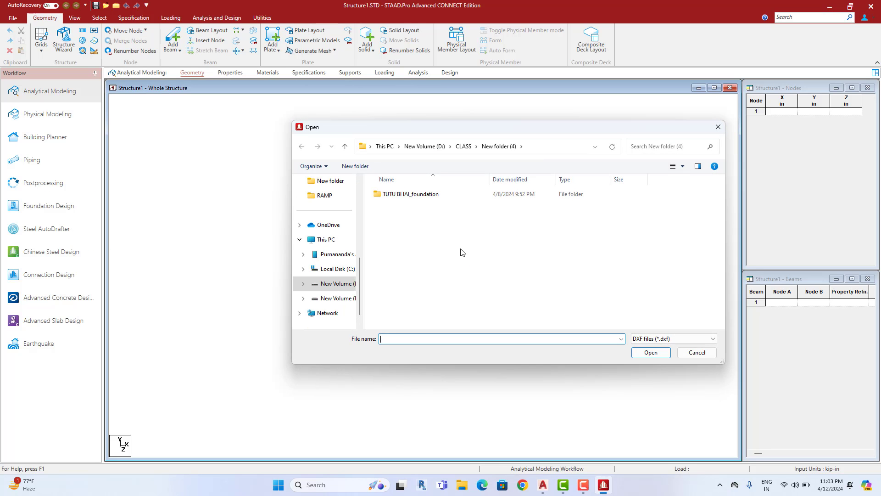
left_click(345, 285)
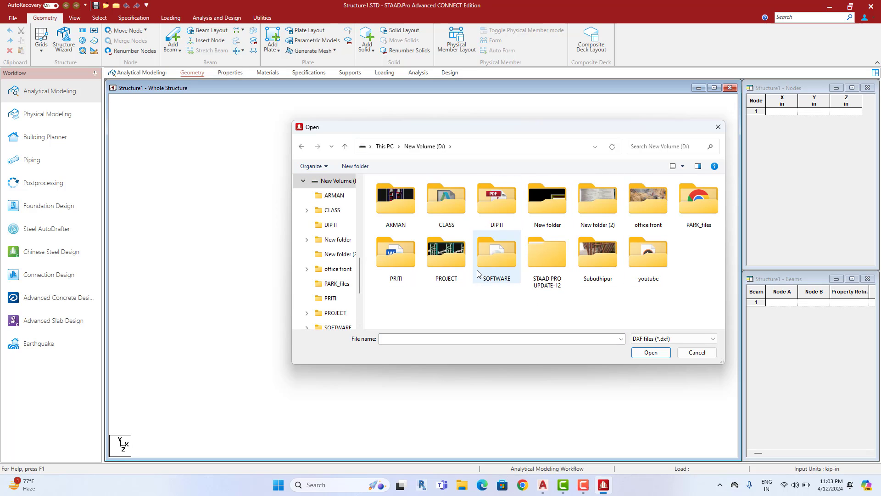
double_click(653, 276)
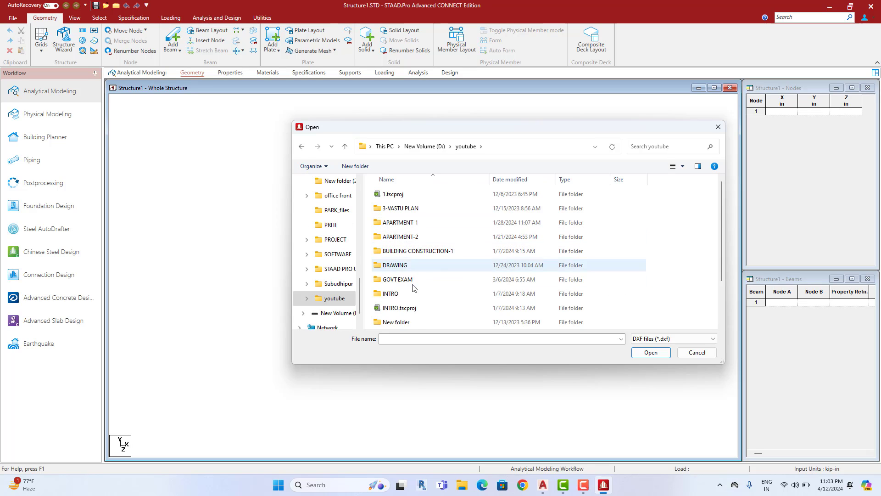
scroll(408, 303, "down", 2)
double_click(398, 308)
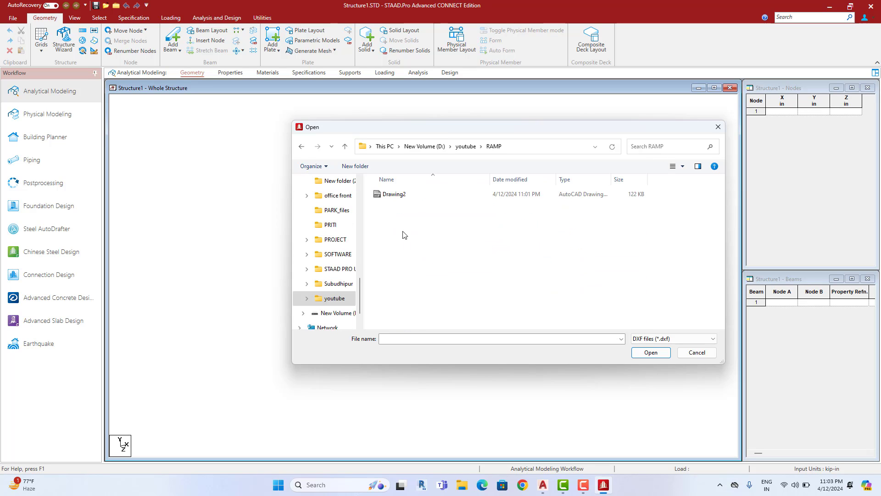
left_click(416, 197)
left_click(645, 352)
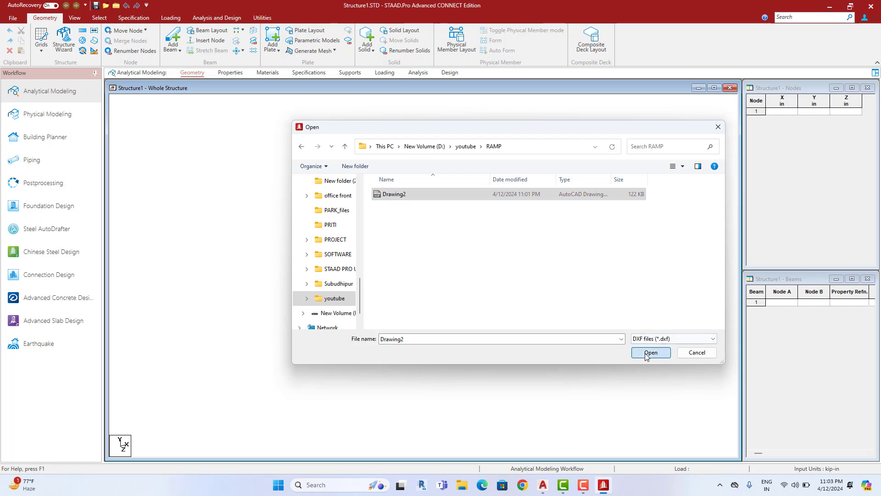
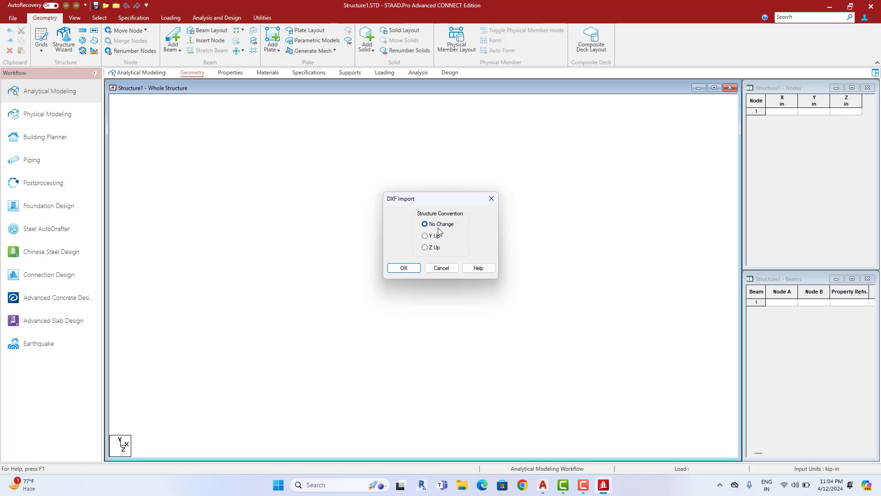
Accept the DXF import with No Change and load the frame in inch and kip units
left_click(413, 273)
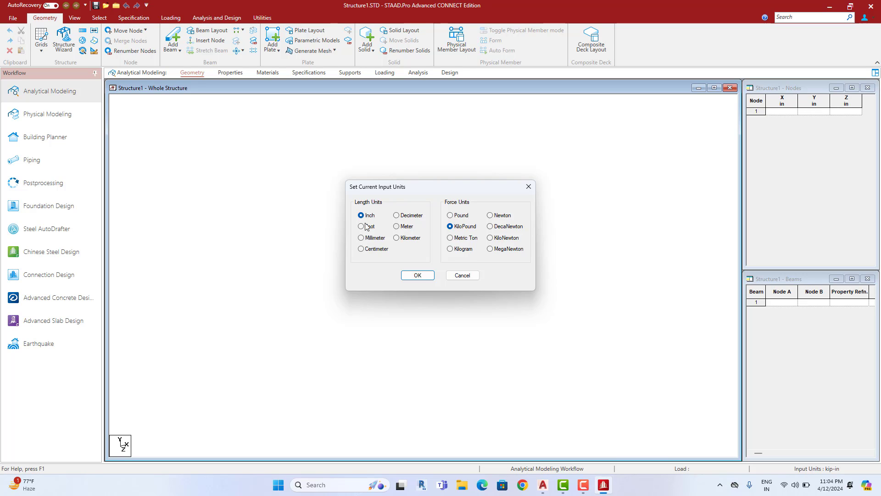
left_click(458, 217)
left_click(423, 276)
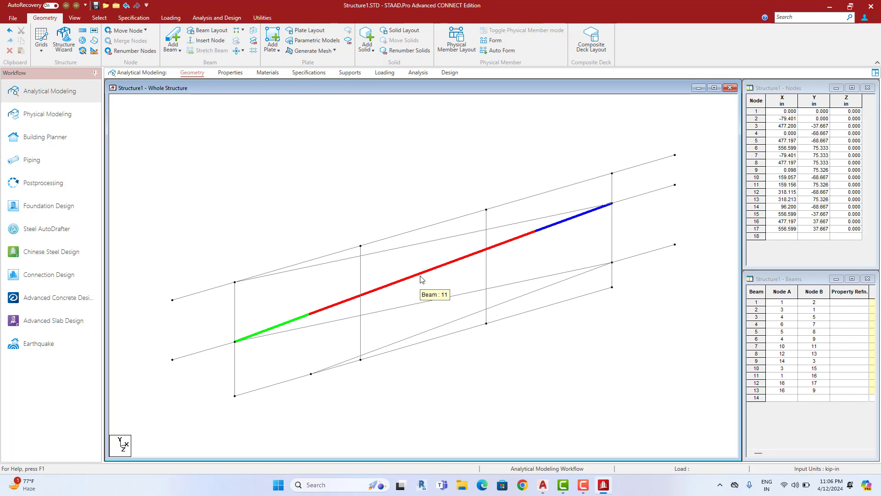
Show the frame in front elevation and select beams 11, 2, 13 and 4 to check their nodes
left_click(75, 18)
left_click(187, 41)
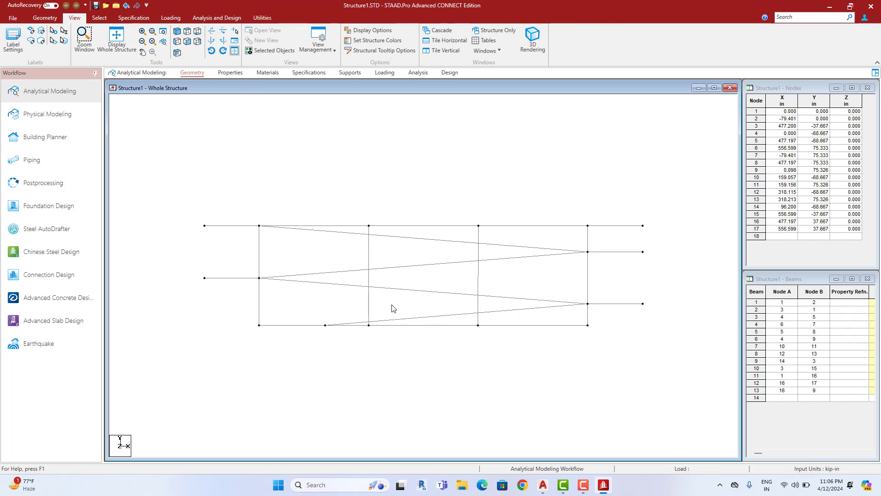
left_click(411, 266)
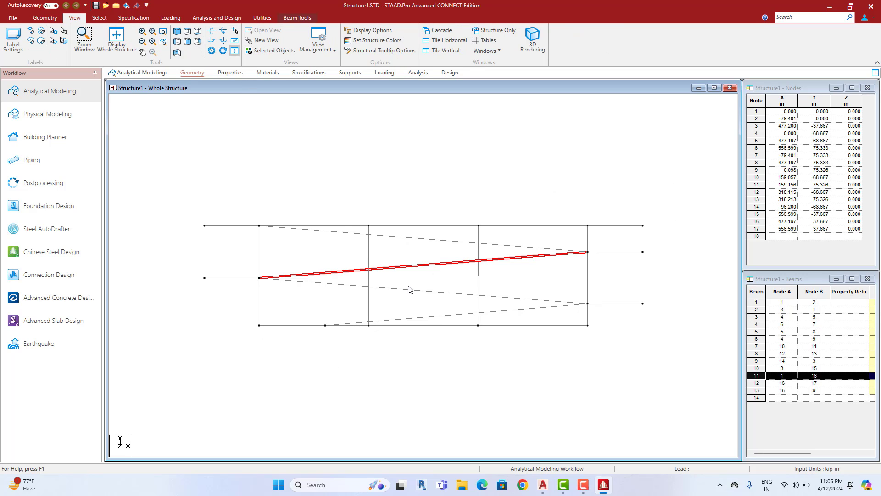
left_click(409, 289)
left_click(403, 242)
left_click(403, 237)
left_click(412, 224)
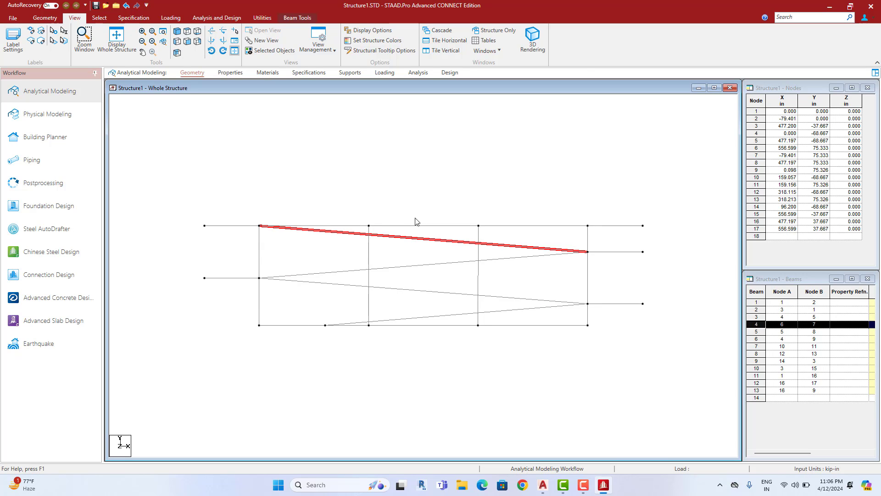
left_click(426, 195)
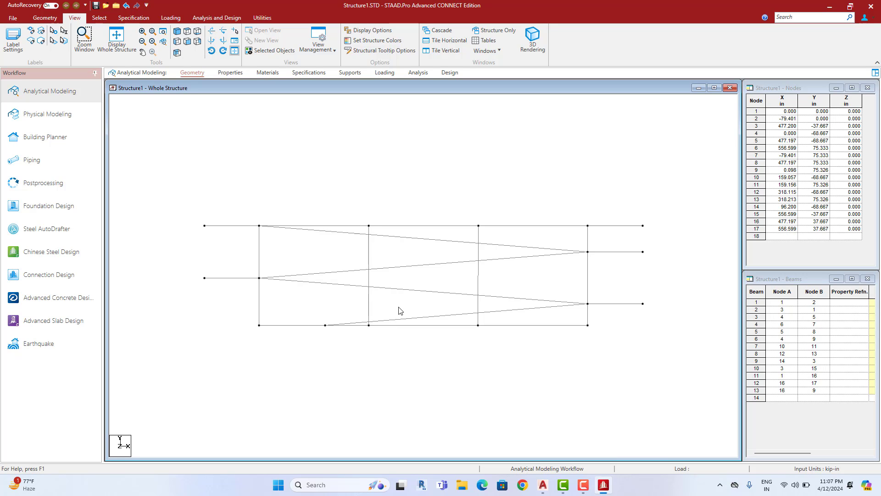
Switch to the RAMP.dwg drawing in AutoCAD and zoom in on the ramp
left_click(543, 490)
left_click(514, 442)
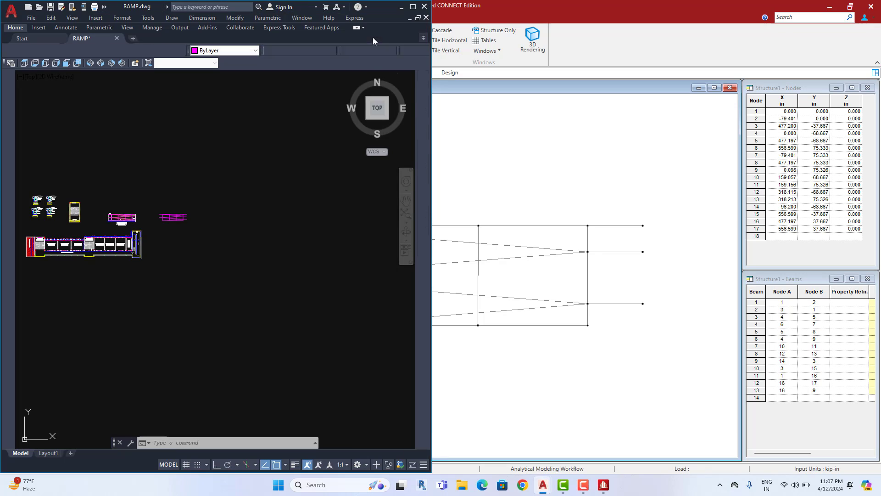
scroll(299, 236, "up", 4)
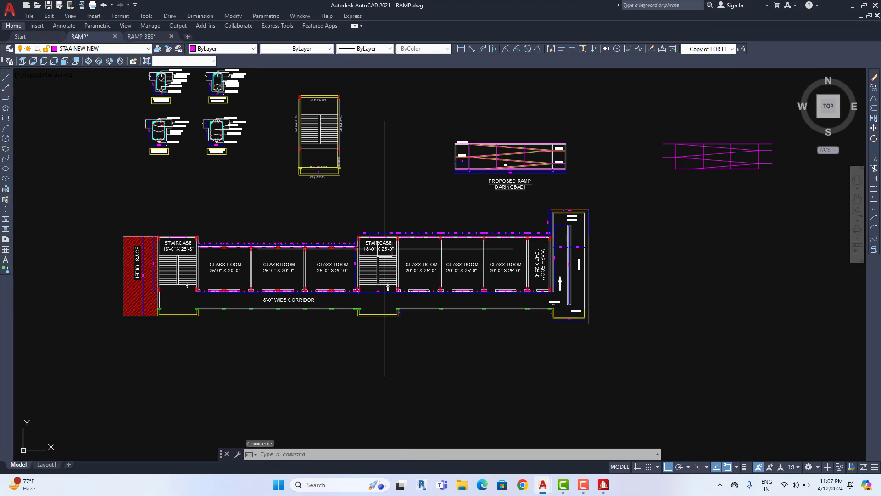
scroll(574, 305, "up", 5)
scroll(491, 348, "up", 1)
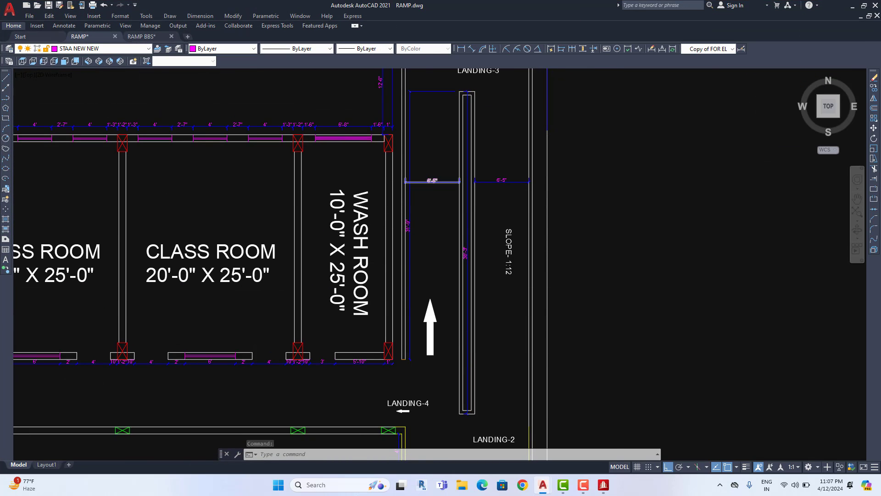
scroll(429, 183, "up", 5)
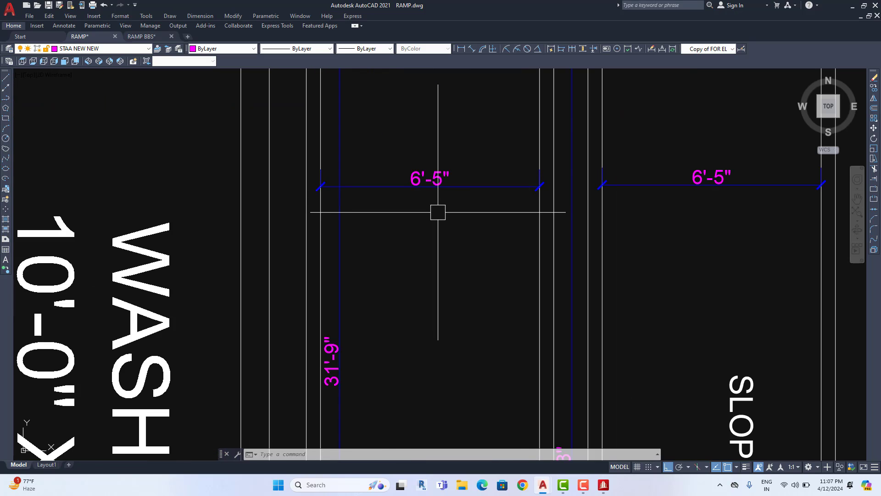
scroll(438, 213, "down", 5)
scroll(458, 203, "up", 2)
scroll(442, 240, "up", 3)
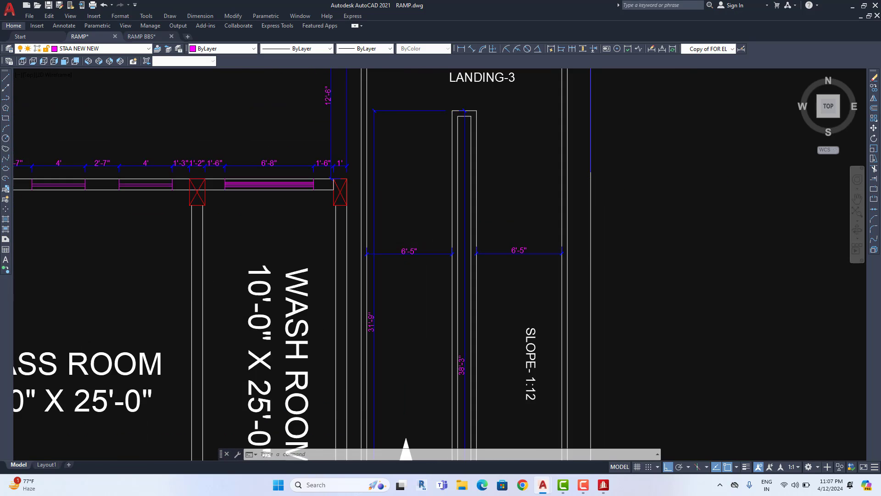
scroll(433, 171, "up", 2)
Place a 7'-7" linear dimension using a Mid Between 2 Points snap, then return to STAAD.Pro
left_click(461, 49)
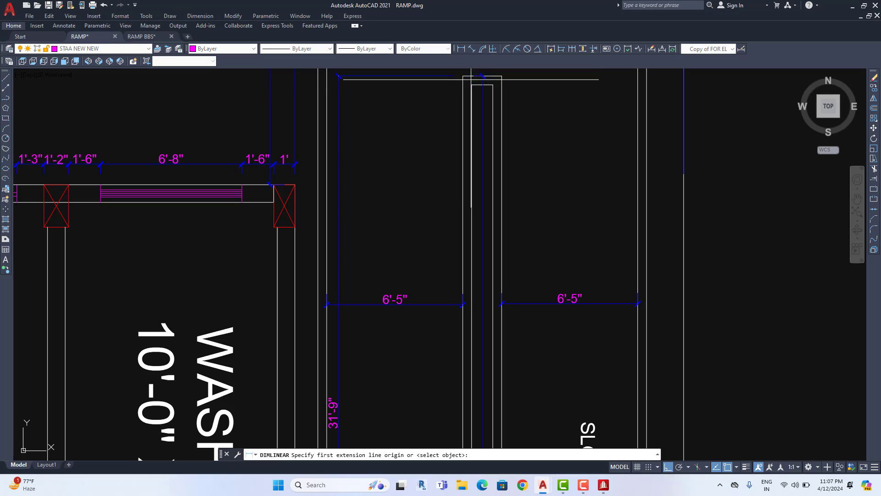
scroll(487, 128, "up", 4)
left_click(487, 121)
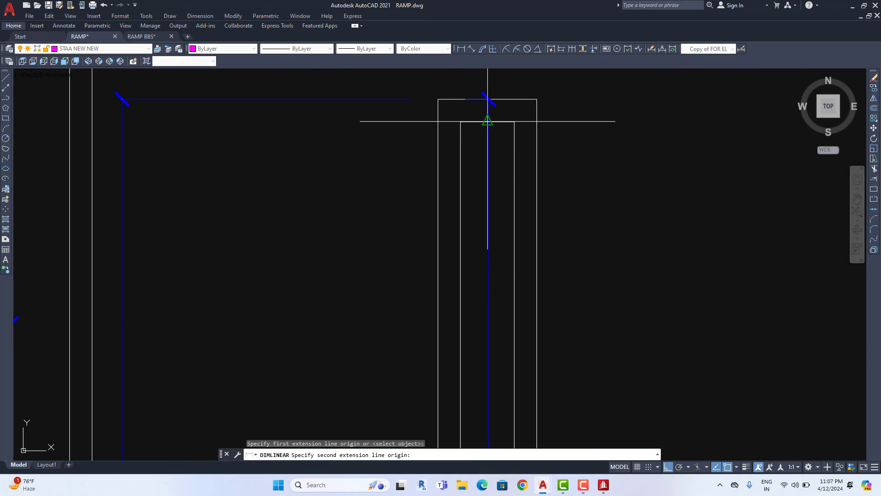
middle_click_drag(244, 173, 446, 189)
scroll(281, 126, "up", 4)
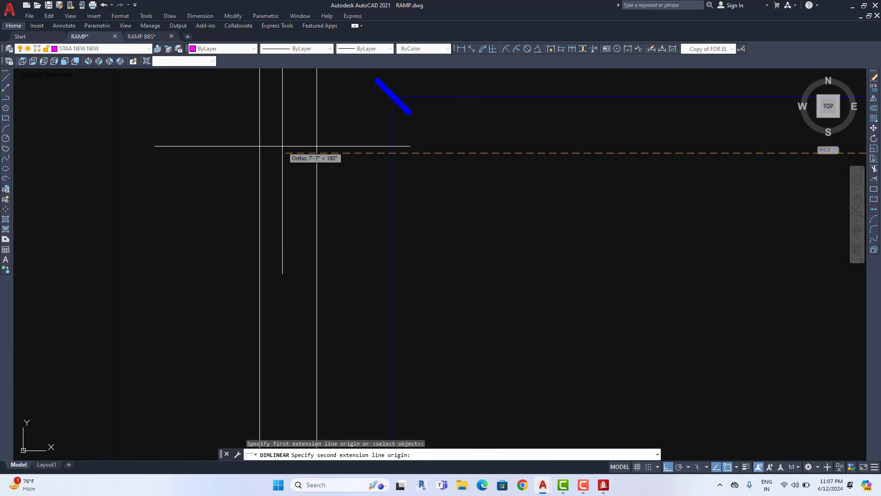
right_click(282, 146, "shift")
left_click(317, 173)
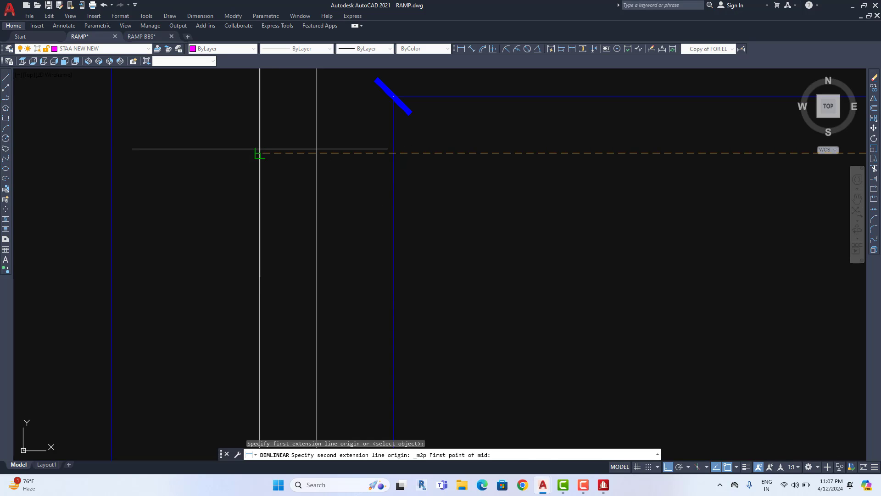
left_click(260, 152)
left_click(317, 153)
scroll(327, 154, "down", 8)
middle_click_drag(425, 163, 380, 196)
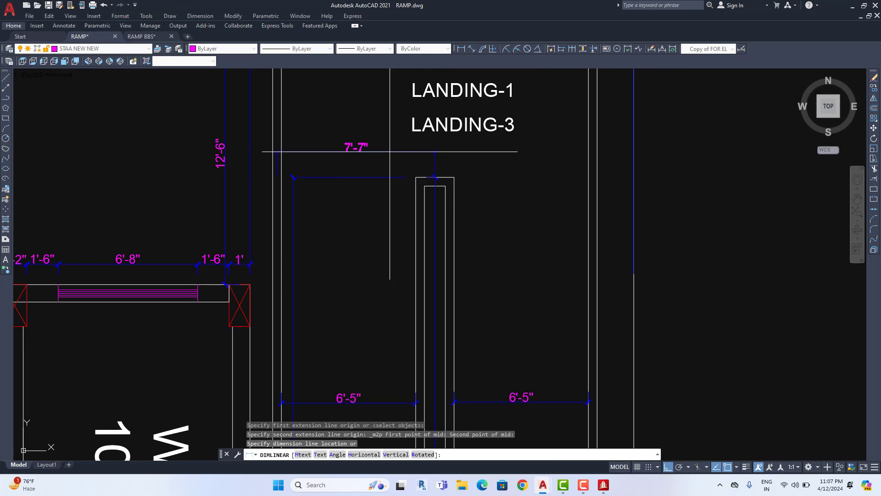
left_click(395, 151)
middle_click_drag(421, 160, 421, 178)
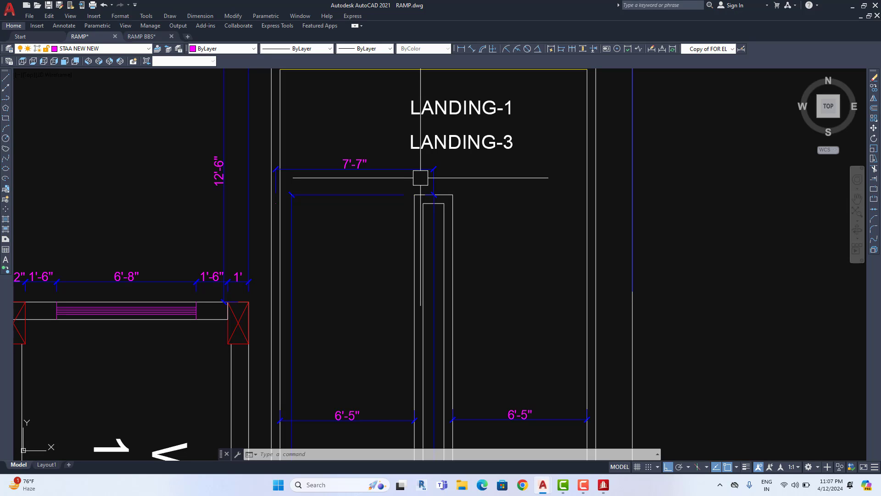
left_click(853, 6)
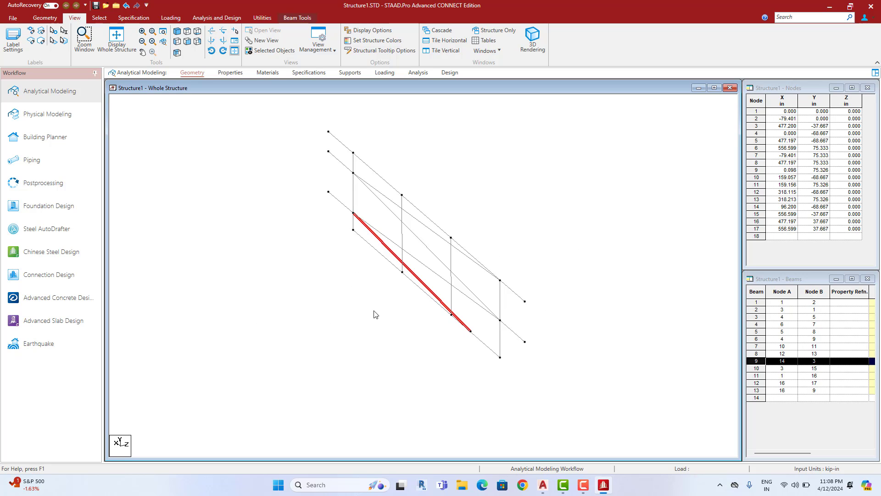
Open Translational Repeat with Z direction, close it unapplied, and view the Structure1.STD Info page
middle_click_drag(375, 315, 406, 345)
scroll(404, 311, "up", 1)
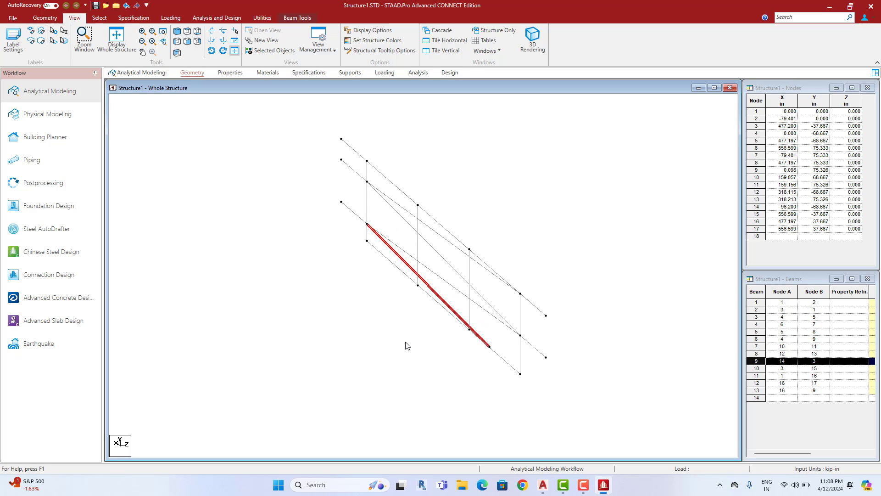
left_click(39, 20)
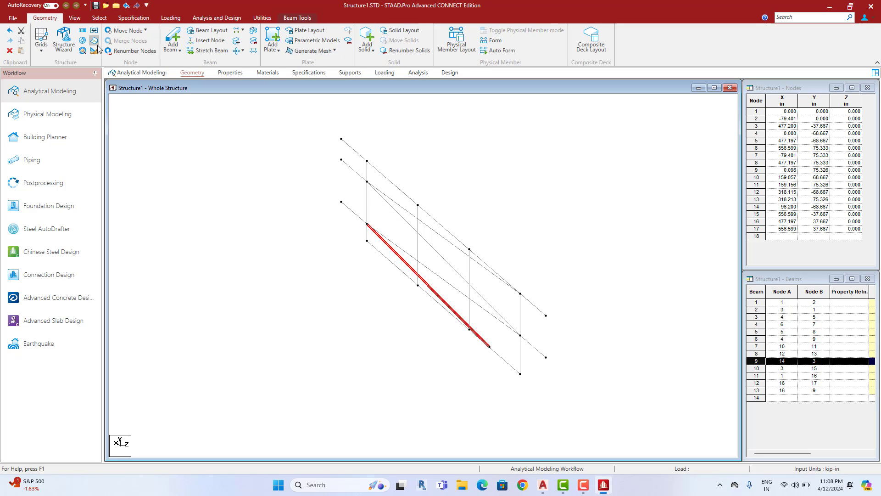
left_click(83, 30)
left_click_drag(490, 219, 675, 148)
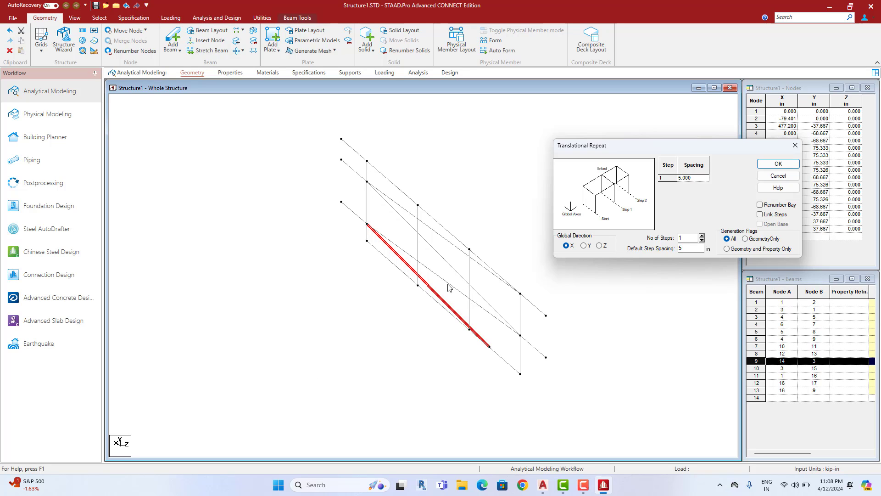
left_click(599, 247)
double_click(691, 249)
left_click(778, 164)
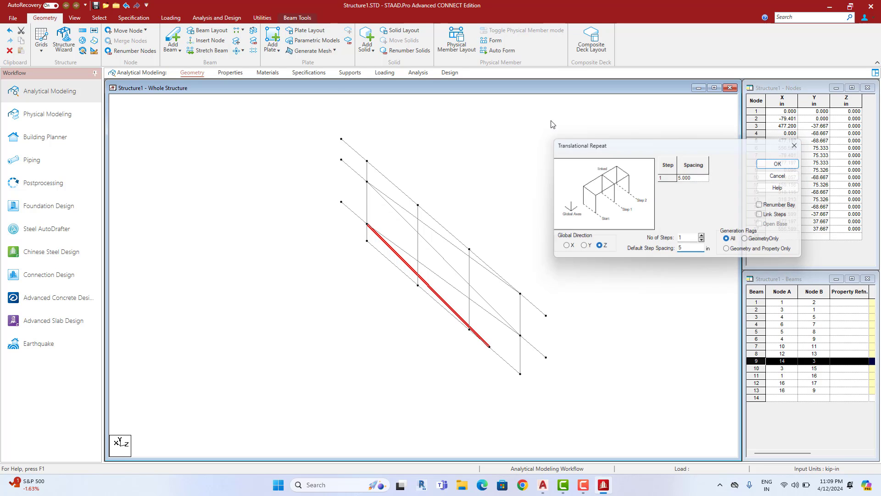
left_click(12, 18)
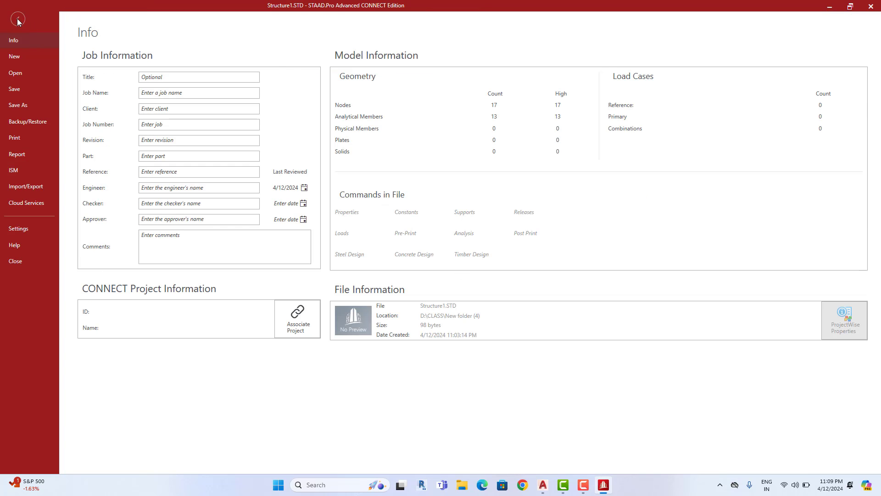
Change the input units to foot and kip
left_click(18, 19)
left_click(83, 50)
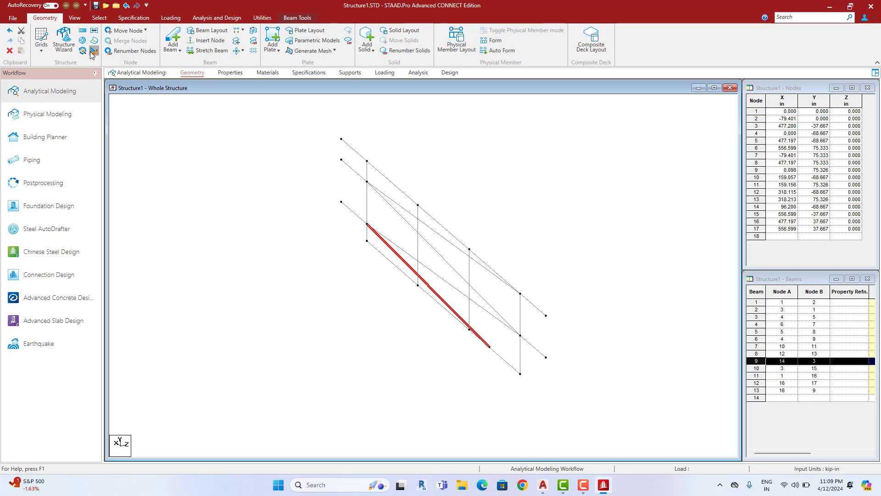
left_click(99, 102)
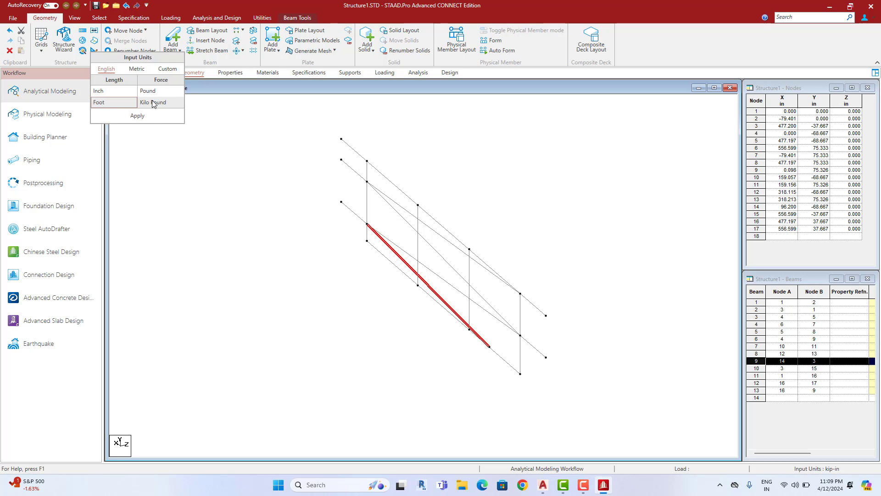
left_click(137, 116)
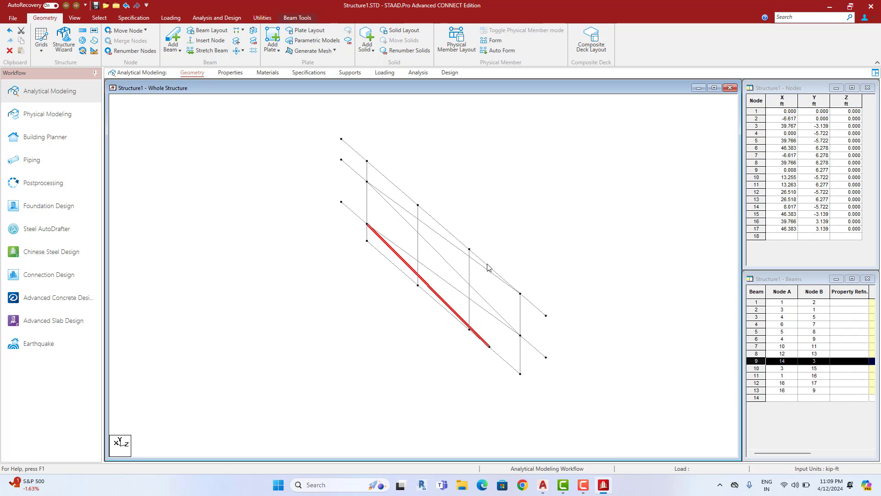
scroll(492, 273, "down", 1)
scroll(492, 273, "up", 1)
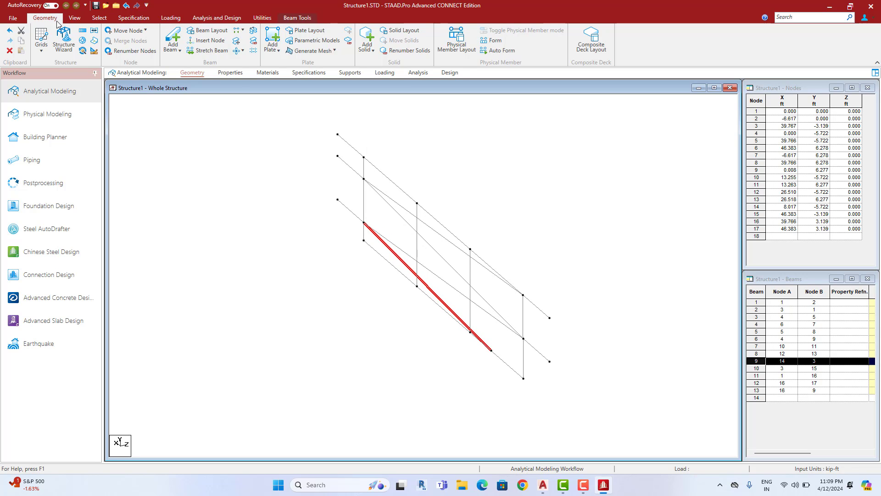
Copy beam 9 -7.58 ft along Z with Link Steps, creating nodes 18 and 19
left_click(95, 32)
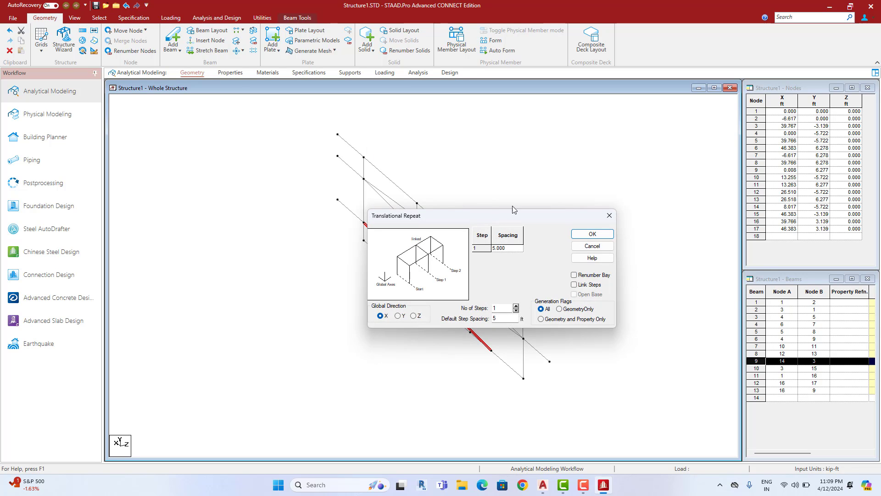
left_click(685, 194)
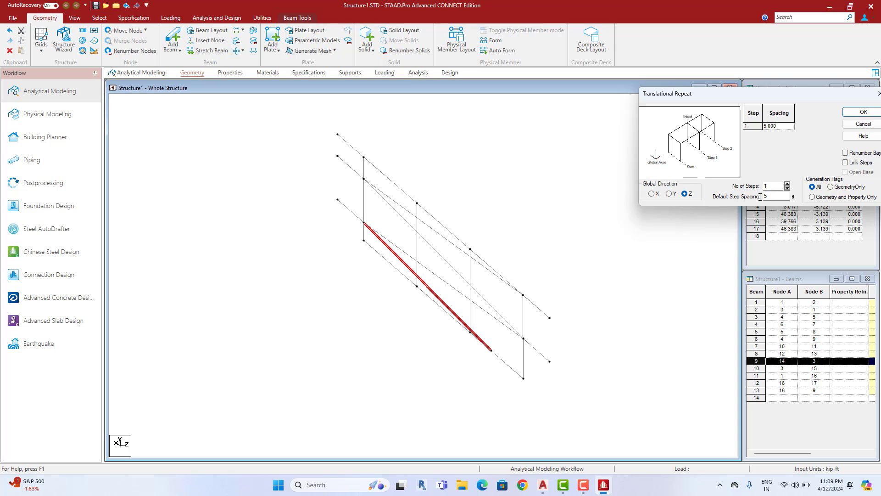
left_click_drag(773, 196, 755, 200)
type(".58")
left_click_drag(762, 99, 674, 97)
left_click(758, 161)
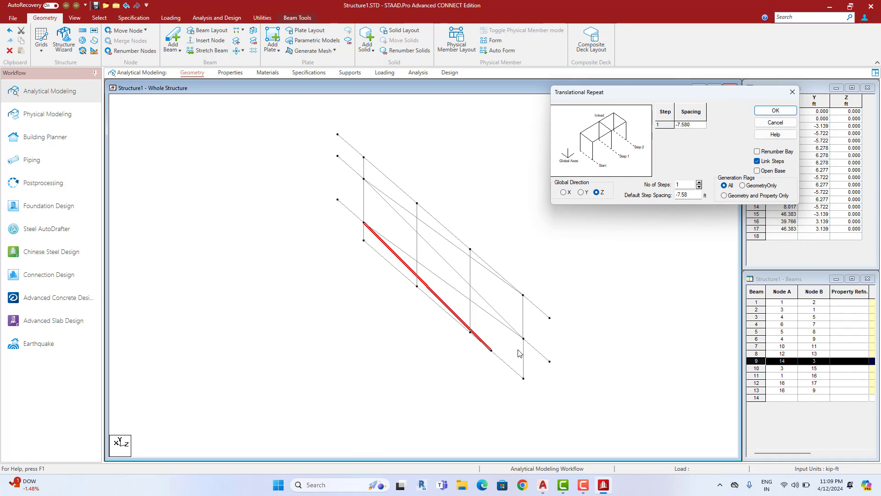
left_click(774, 111)
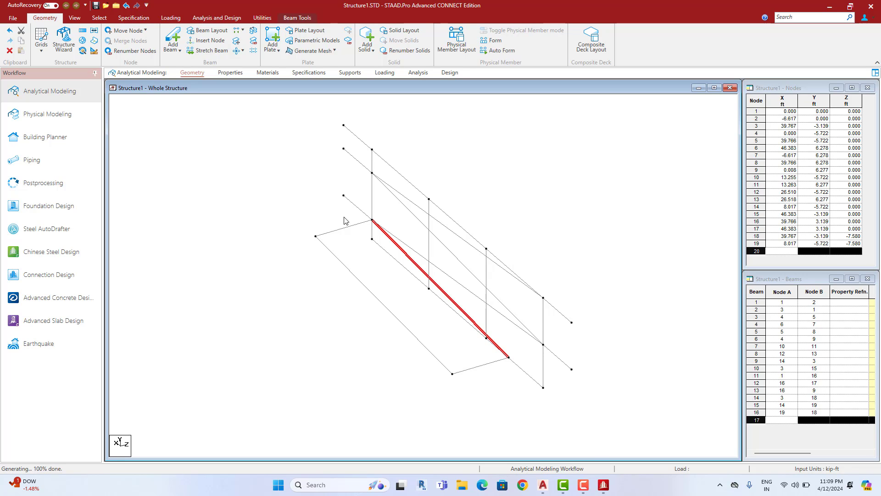
left_click(356, 205)
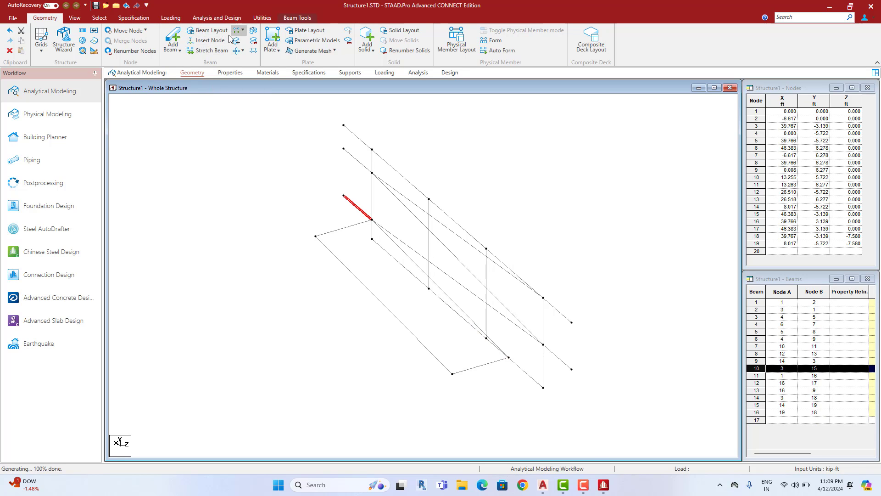
Repeat beam 10 -7.58 ft along Z, adding node 20 and beams 17–18
left_click(94, 31)
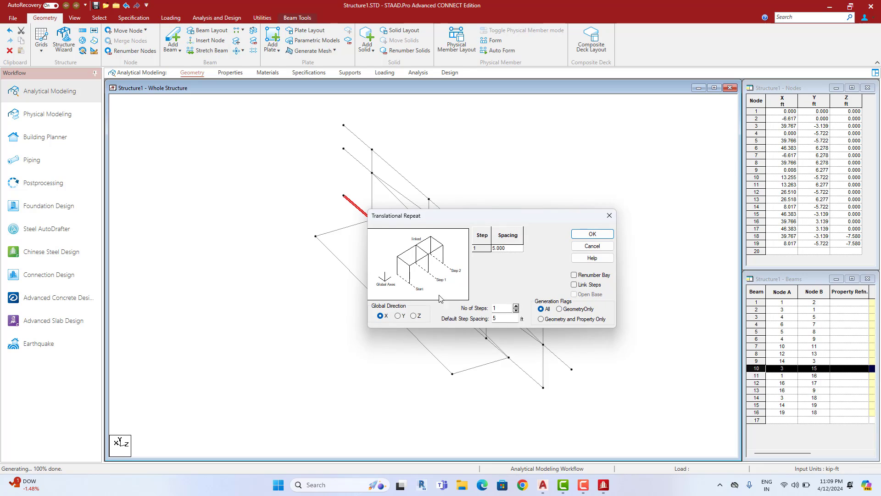
left_click(414, 316)
double_click(504, 319)
key("BackSpace")
type("-")
left_click(591, 234)
scroll(568, 257, "up", 1)
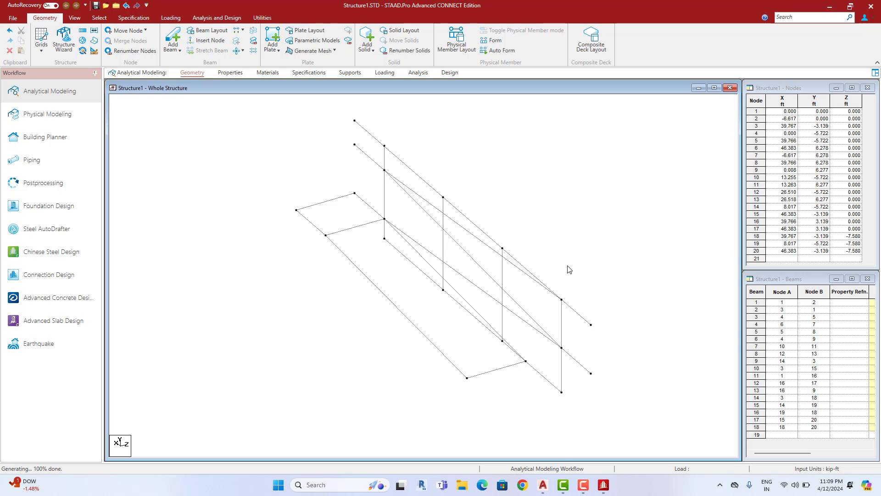
scroll(567, 276, "down", 2)
scroll(565, 297, "up", 4)
middle_click_drag(553, 316, 572, 310)
key("Right")
key("Right")
key("Right")
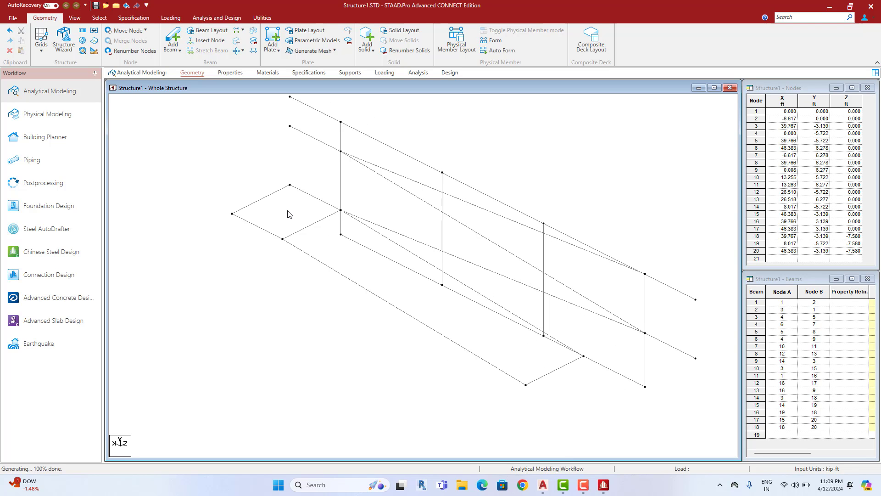
Check the AutoCAD RAMP plan for reference, then minimize it back to the model
mouse_move(543, 485)
left_click(512, 448)
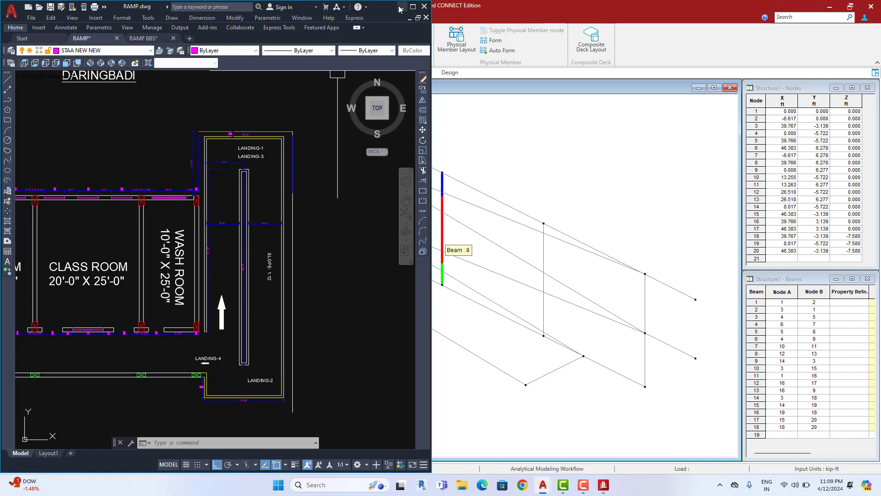
left_click(401, 7)
middle_click(447, 314)
Copy beams 10, 2 and 1 +7.58 ft along Z with Link Steps checked
key("Right")
key("Right")
key("Right")
key("Right")
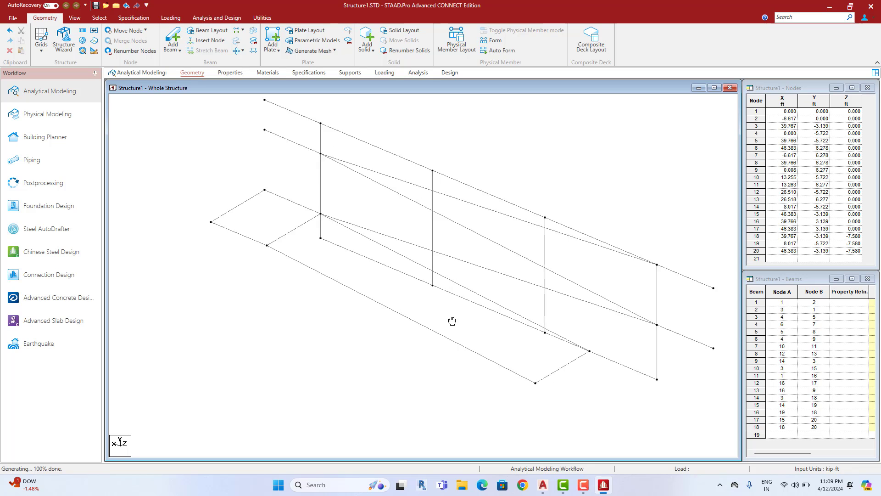
key("Right")
key("Right")
key("Right")
key("Right")
key("Right")
key("Right")
key("Right")
key("Right")
key("Right")
key("Right")
key("Right")
key("Right")
key("Right")
key("Right")
key("Right")
key("Right")
key("Right")
key("Right")
key("Right")
key("Right")
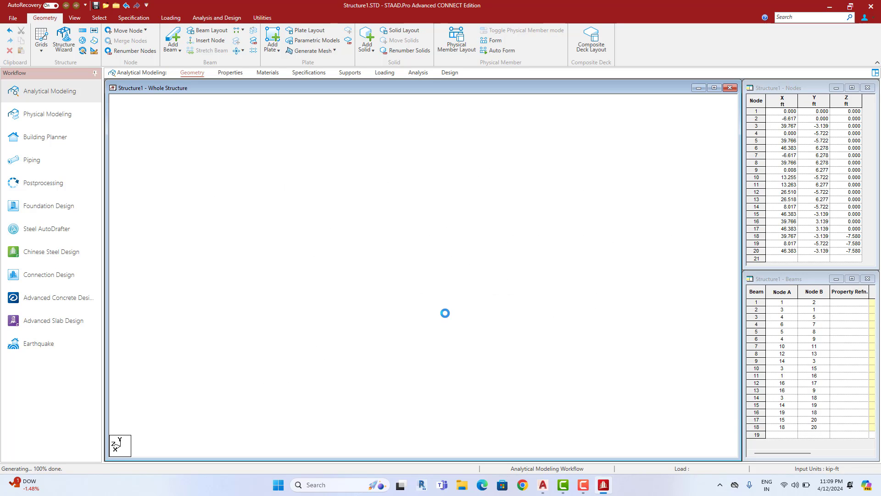
key("Right")
key("Right")
key("Right")
key("Right")
key("Right")
key("Right")
key("Right")
key("Right")
key("Right")
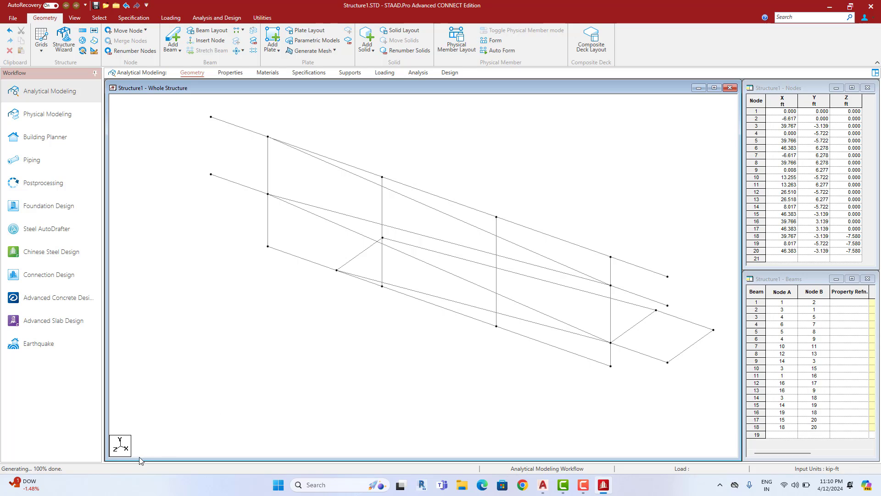
left_click(646, 360)
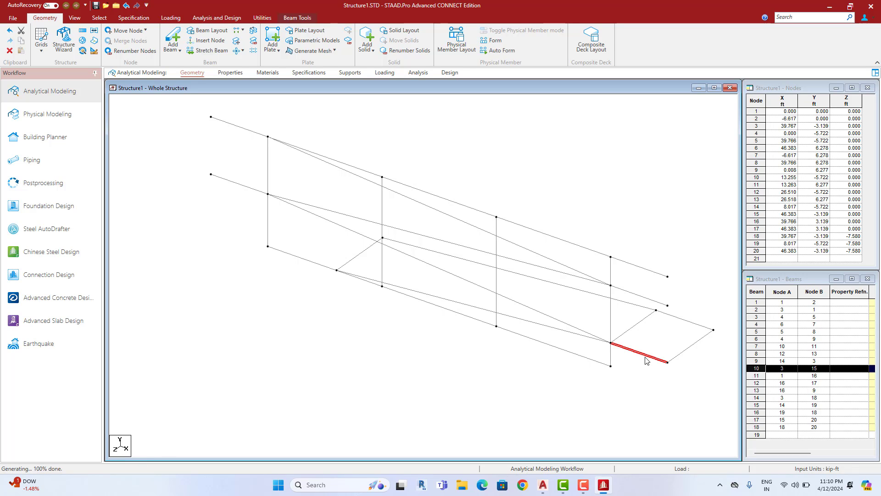
left_click(553, 319, "ctrl")
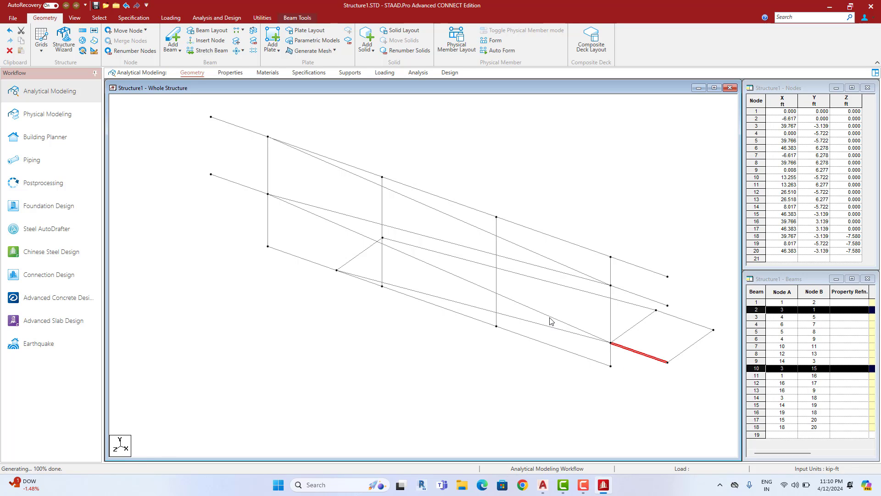
left_click(231, 184, "ctrl")
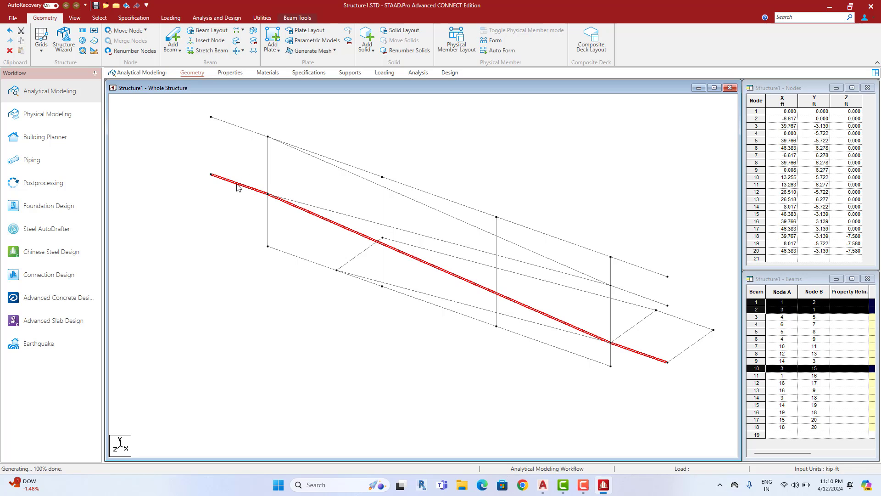
left_click(83, 31)
left_click_drag(446, 220, 671, 39)
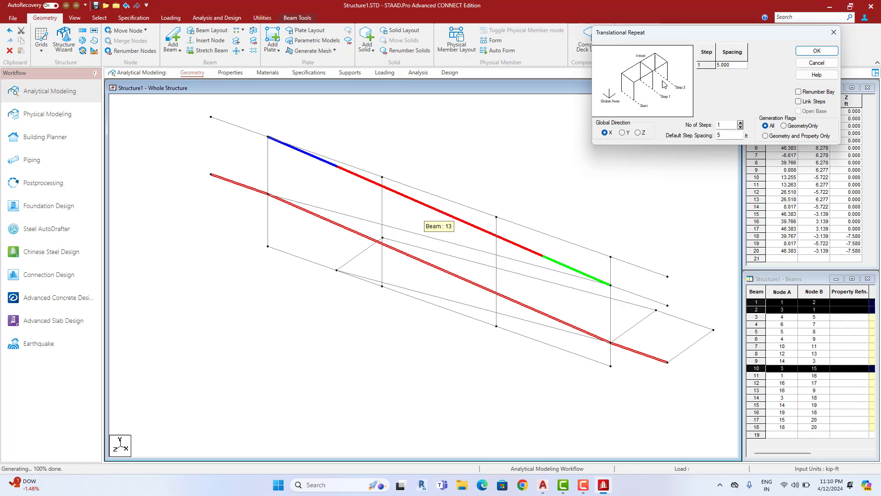
left_click(637, 131)
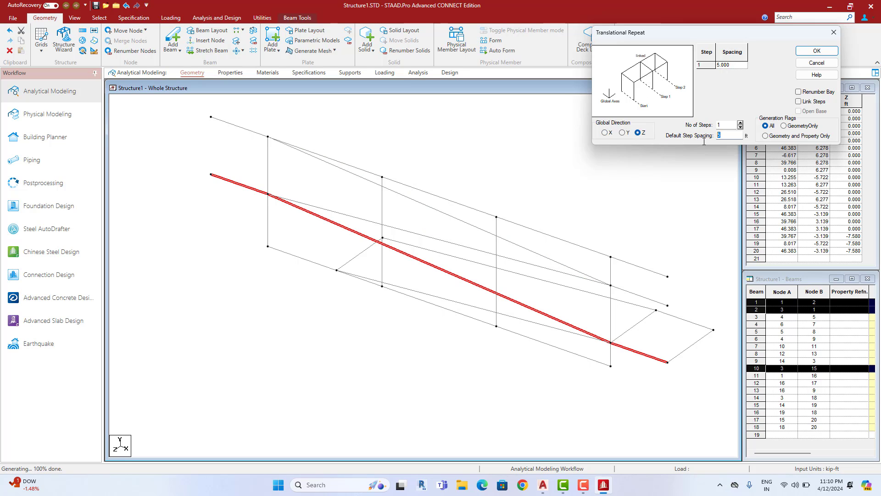
type("7.58")
left_click(818, 103)
left_click(817, 51)
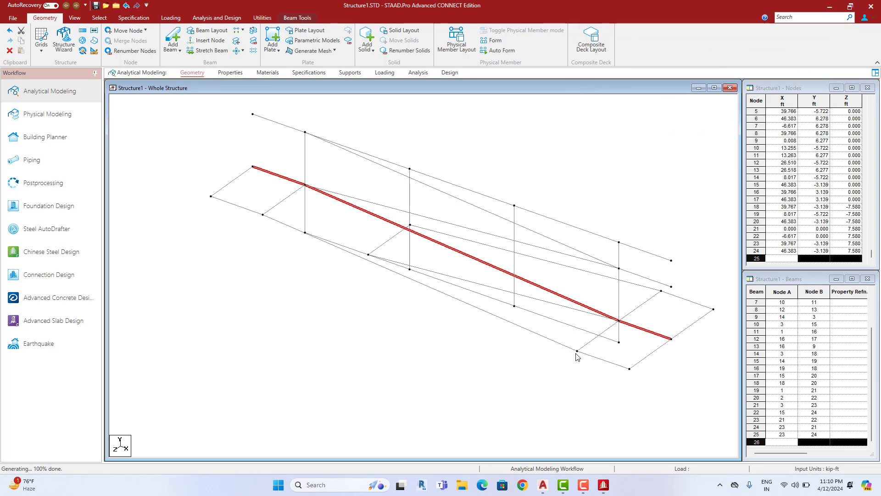
Rotate the view to inspect the new bays and select diagonal beam 11 from node 1
middle_click_drag(316, 272, 312, 275)
key("Up")
key("Up")
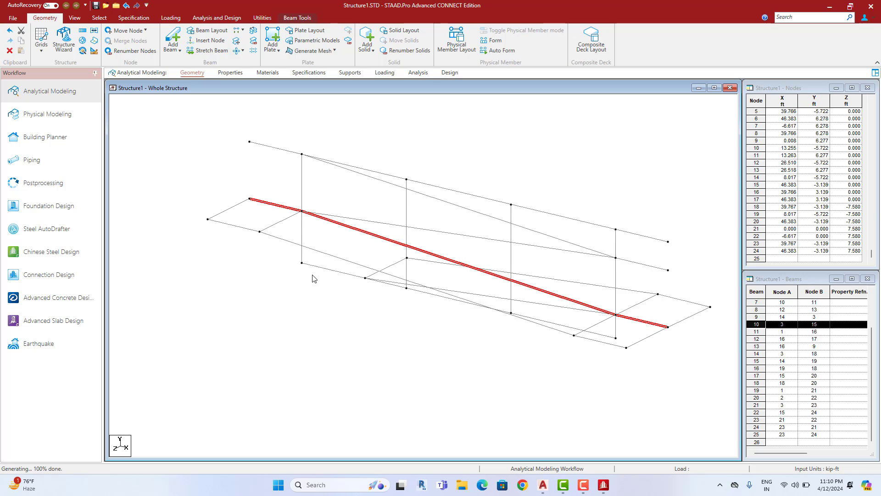
key("Up")
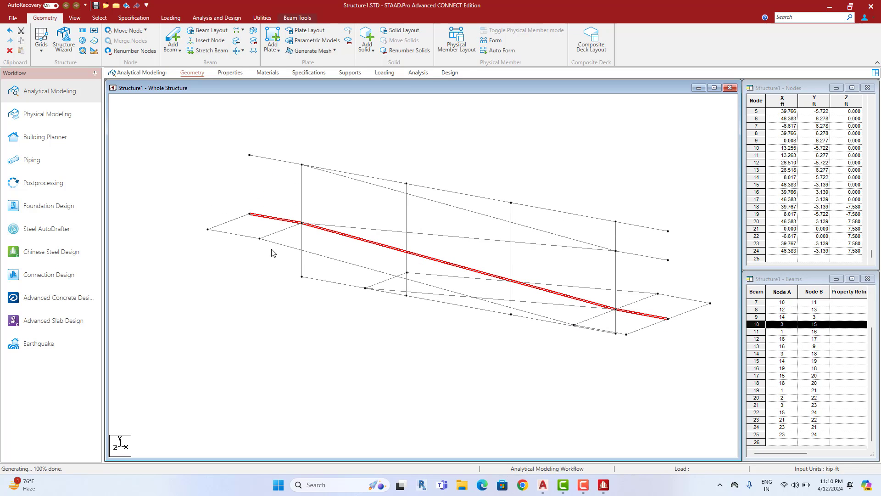
key("Right")
key("Right")
key("Right")
key("Right")
key("Right")
key("Right")
key("Right")
key("Right")
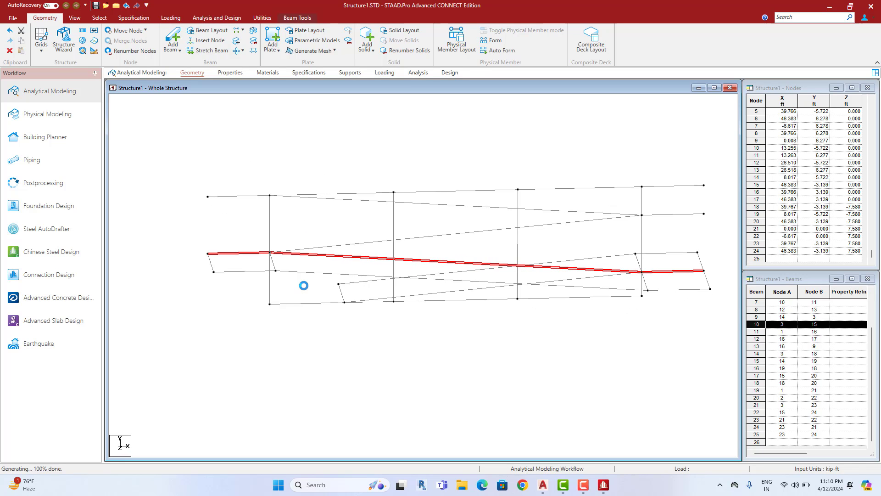
key("Right")
key("Right")
key("Right")
key("Right")
key("Right")
key("Right")
key("Right")
key("Right")
key("Right")
key("Right")
key("Right")
key("Right")
key("Right")
key("Right")
key("Right")
key("Right")
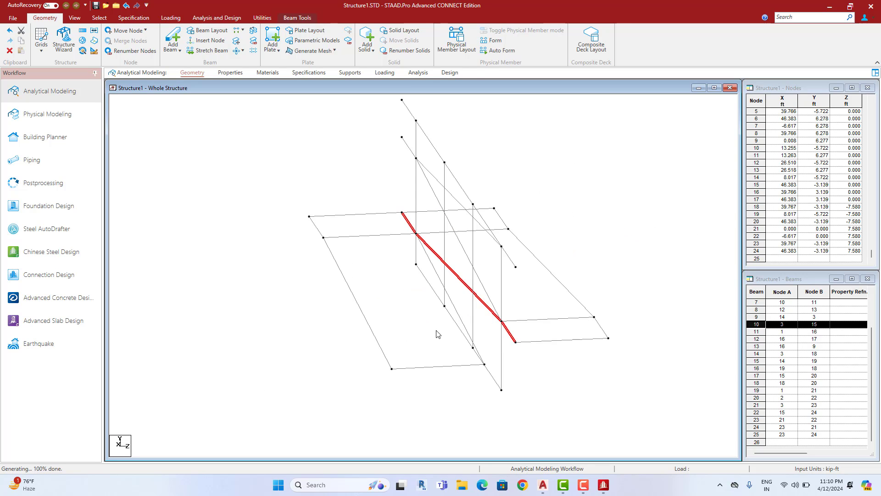
key("Right")
key("Right")
key("Right")
key("Right")
key("Right")
key("Right")
key("Right")
key("Right")
middle_click_drag(331, 130, 317, 164)
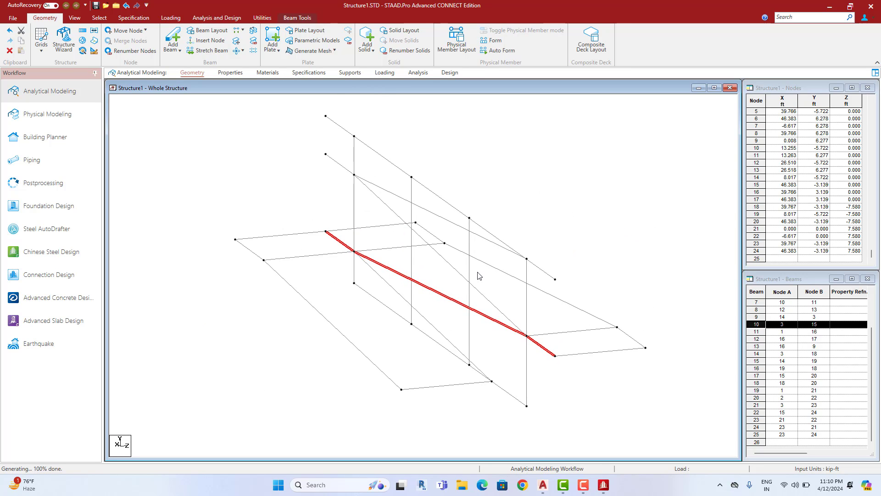
left_click(531, 341)
left_click(487, 295)
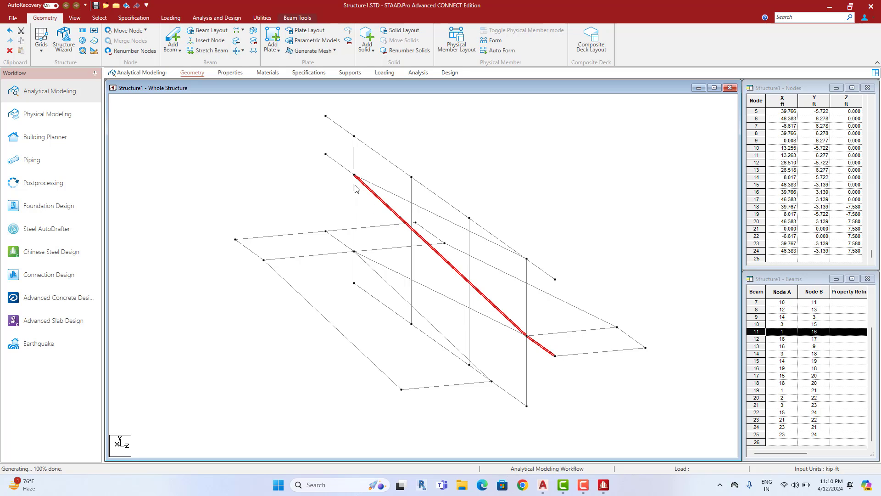
left_click(340, 165, "ctrl")
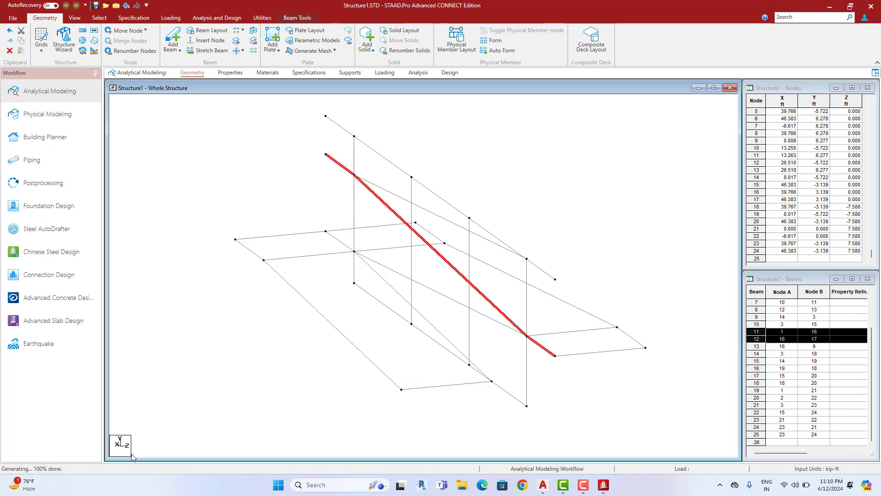
left_click(83, 31)
left_click_drag(503, 220, 715, 116)
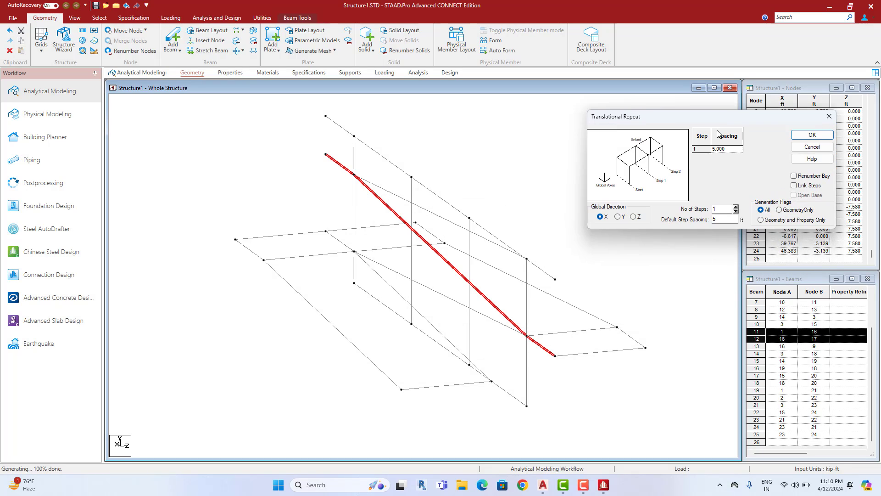
left_click(633, 216)
left_click_drag(721, 219, 700, 224)
type("58")
left_click(807, 186)
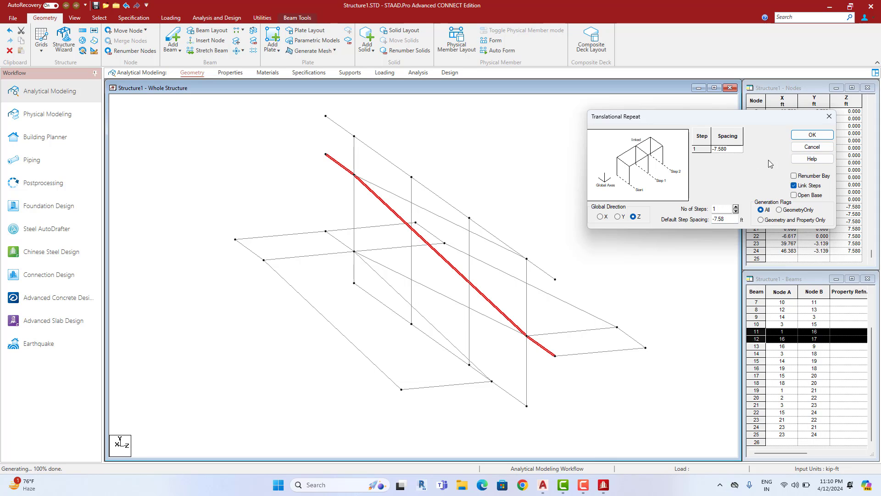
left_click(812, 135)
key("Up")
key("Up")
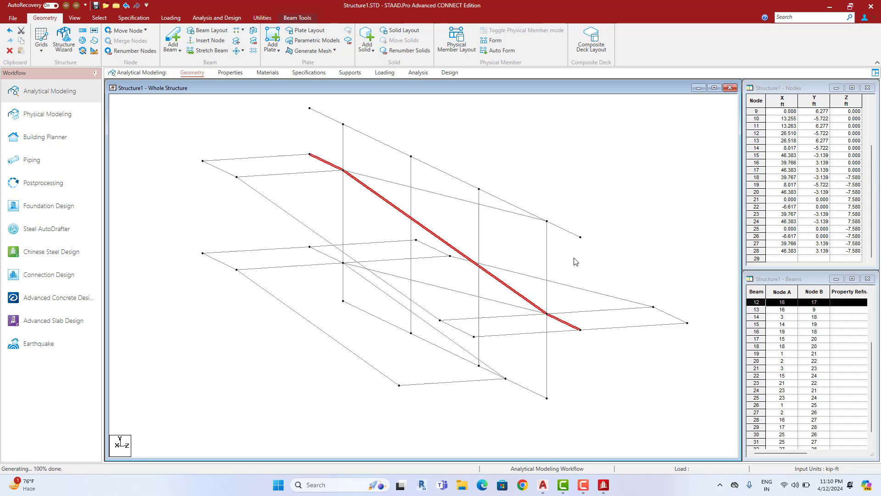
key("Up")
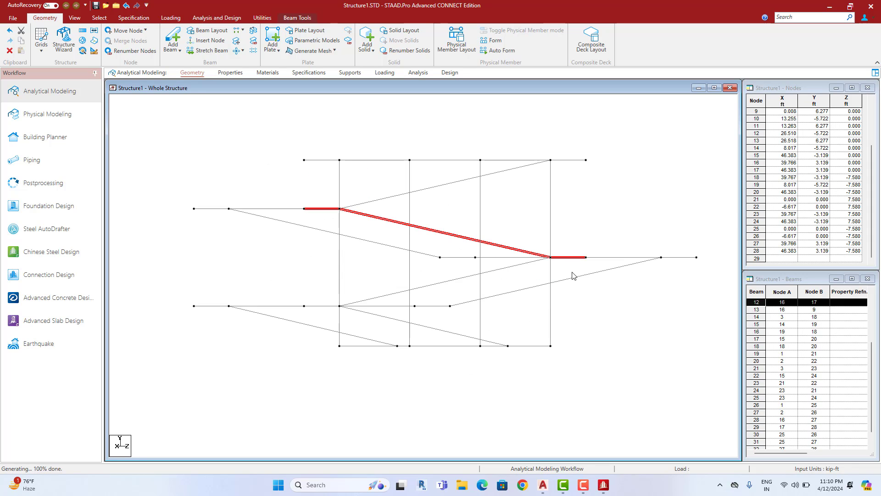
key("Down")
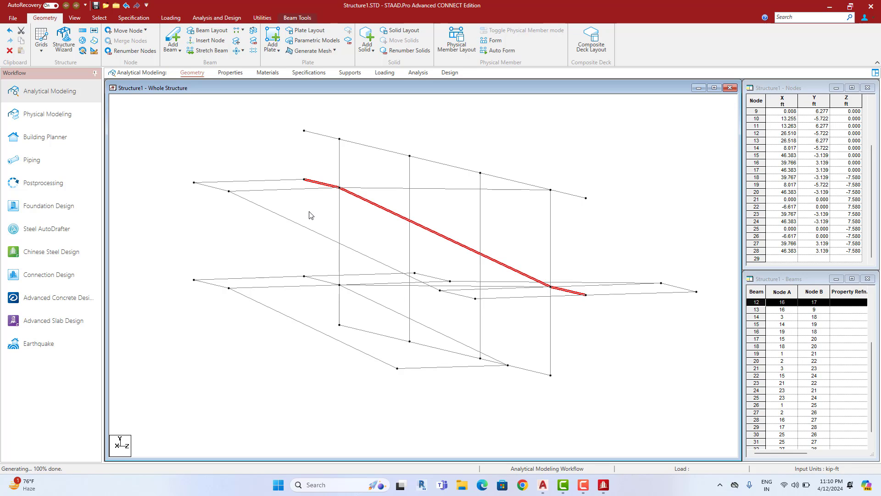
key("Right")
key("Right")
key("Right")
key("Right")
key("Right")
key("Right")
key("Right")
key("Right")
key("Right")
key("Right")
key("Right")
key("Right")
key("Right")
key("Right")
key("Right")
key("Right")
key("Right")
key("Right")
key("Right")
key("Right")
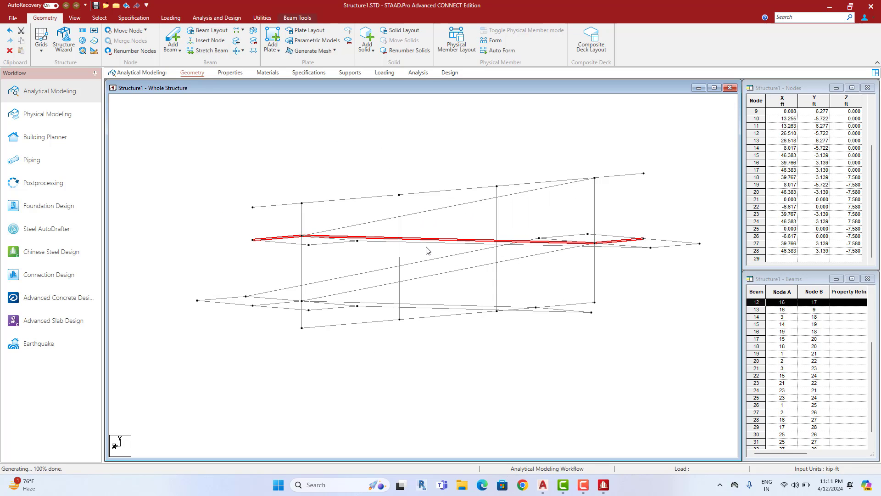
key("Right")
key("Right")
key("Right")
key("Right")
key("Right")
key("Right")
key("Right")
key("Right")
key("Right")
key("Right")
key("Right")
key("Right")
key("Right")
key("Right")
key("Right")
key("Right")
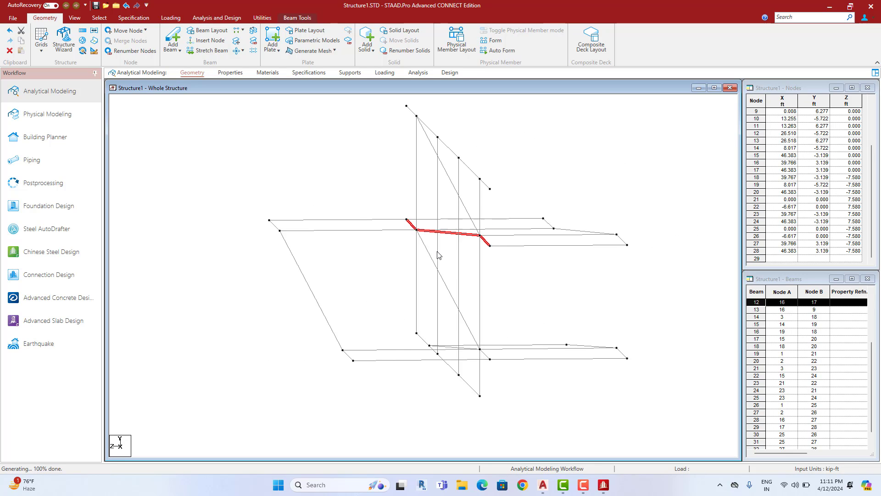
key("Right")
key("Right")
middle_click_drag(601, 233, 586, 257)
Select the long top beam together with the sloped ramp beam
left_click(548, 269)
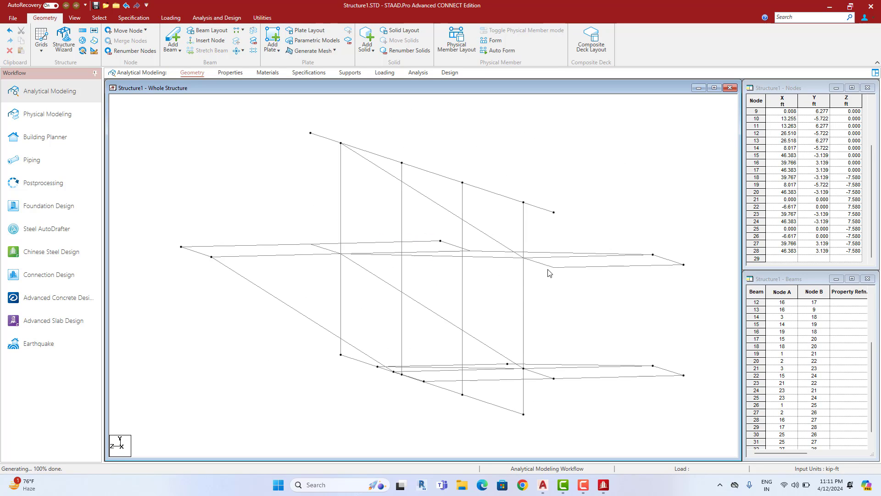
left_click(543, 266)
left_click(367, 162, "ctrl")
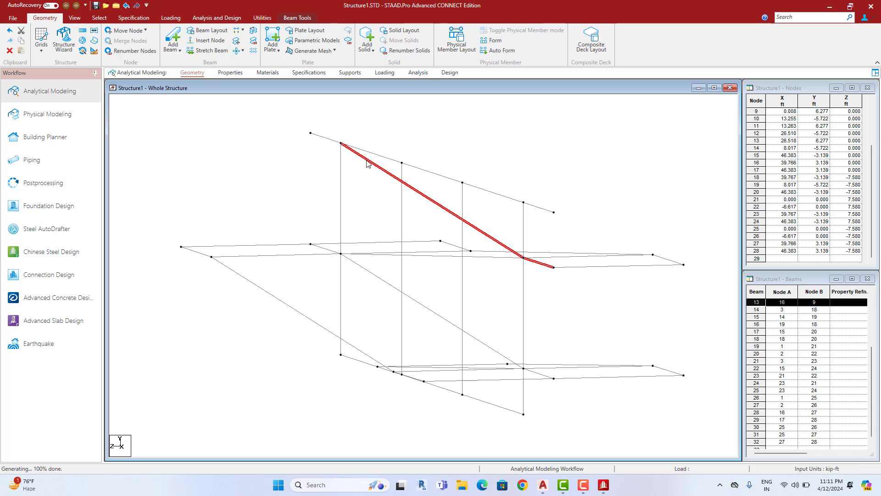
left_click(330, 139, "ctrl")
middle_click_drag(422, 257, 413, 266)
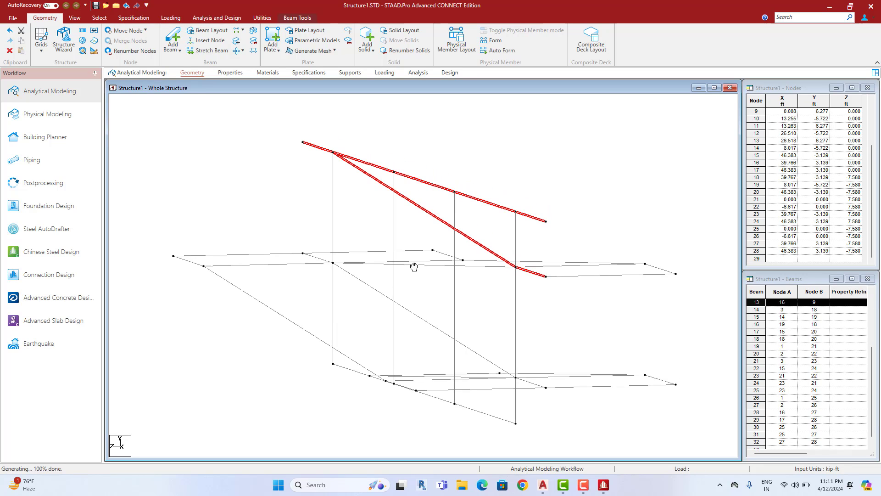
left_click(439, 187, "ctrl")
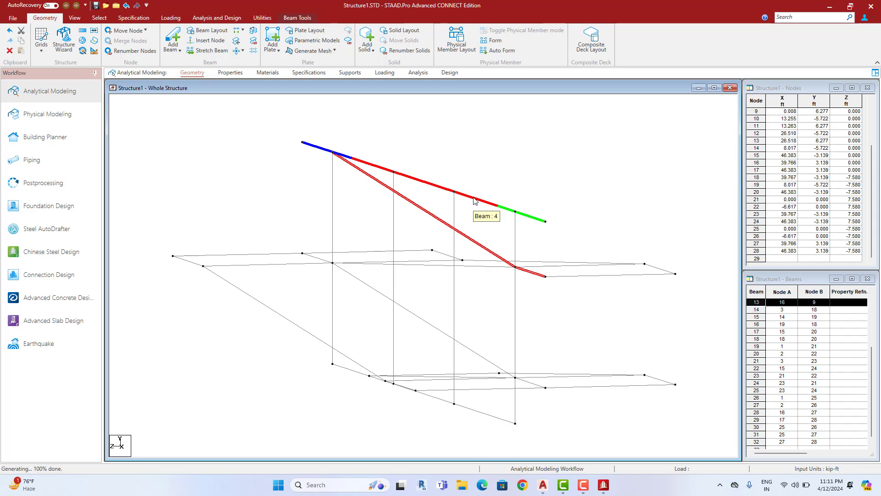
left_click(441, 189)
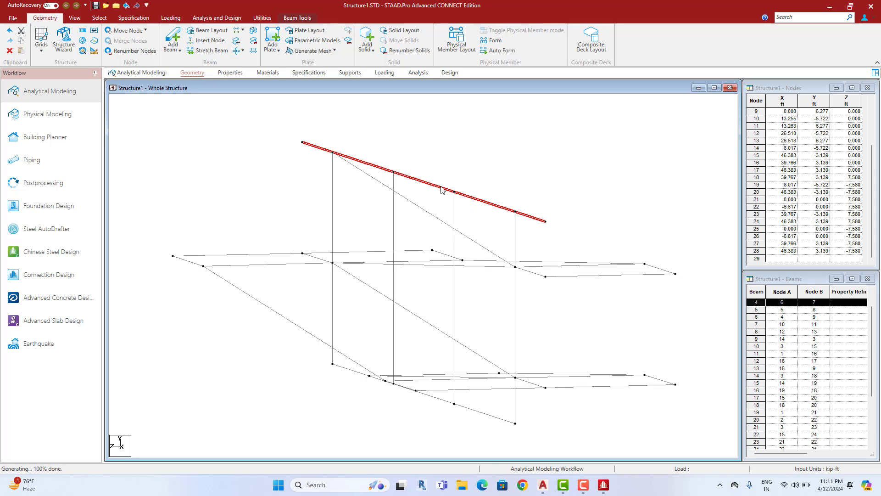
left_click(378, 182, "ctrl")
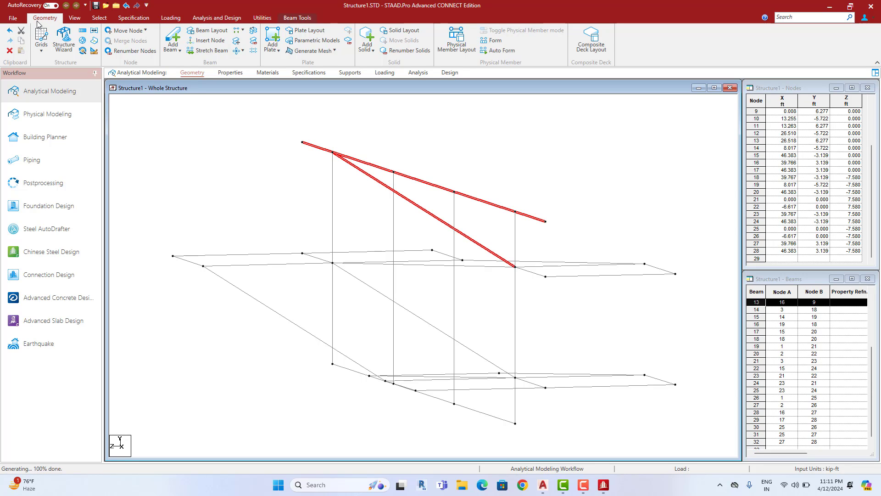
Intersect the selected beams at the default tolerance, creating beam 33 between nodes 9 and 7
left_click(243, 50)
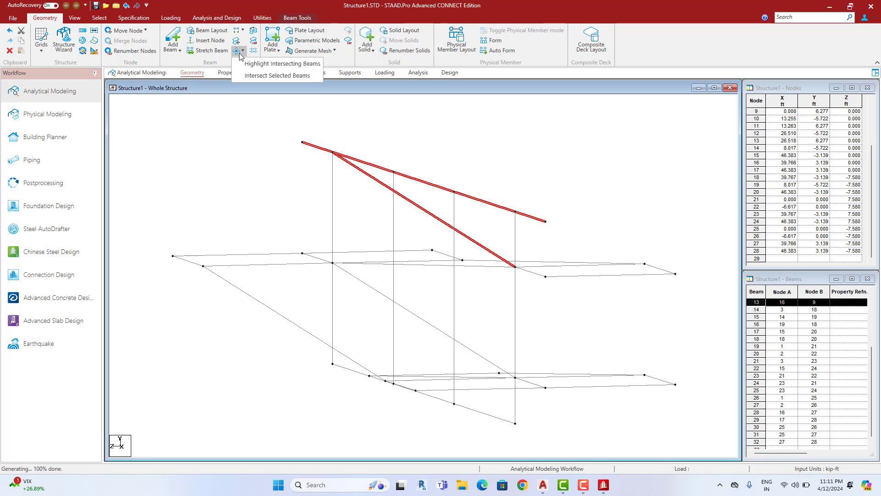
left_click(261, 75)
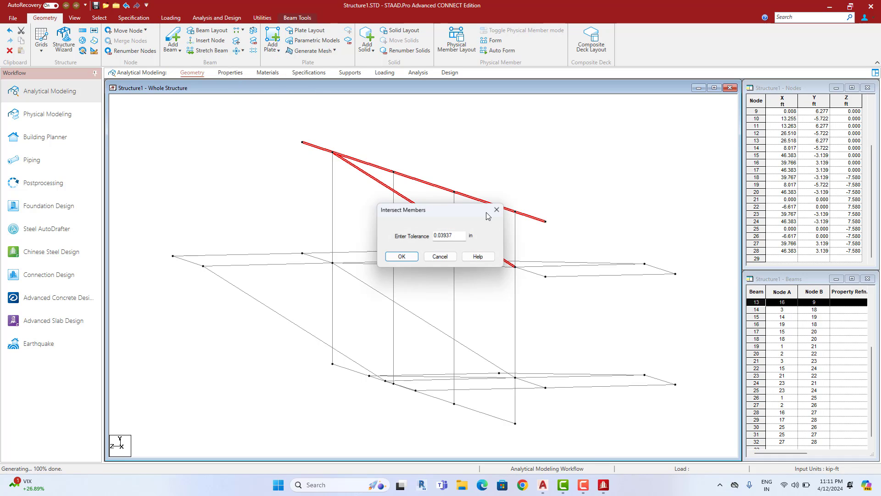
left_click(394, 259)
left_click(464, 260)
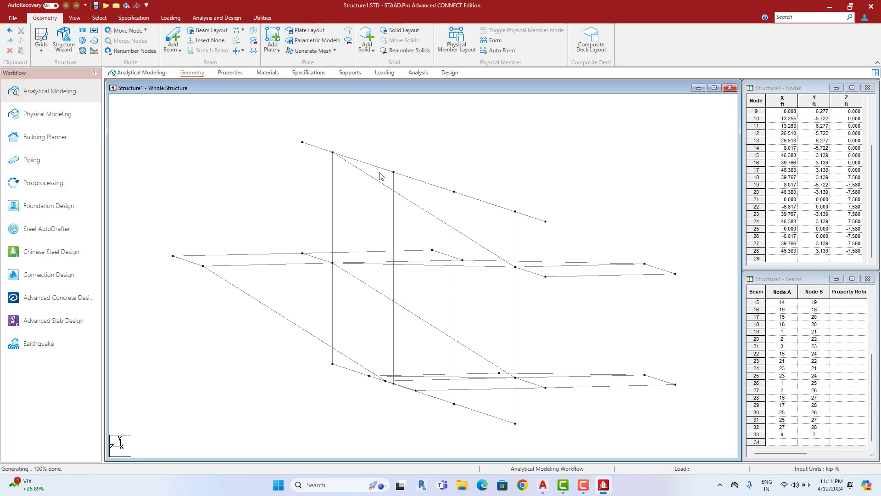
left_click(372, 177)
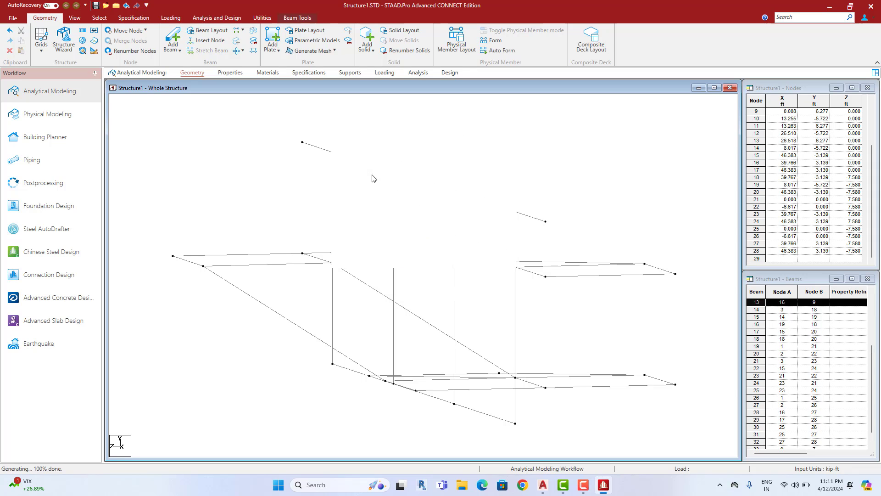
left_click(531, 271, "ctrl")
left_click(318, 148, "ctrl")
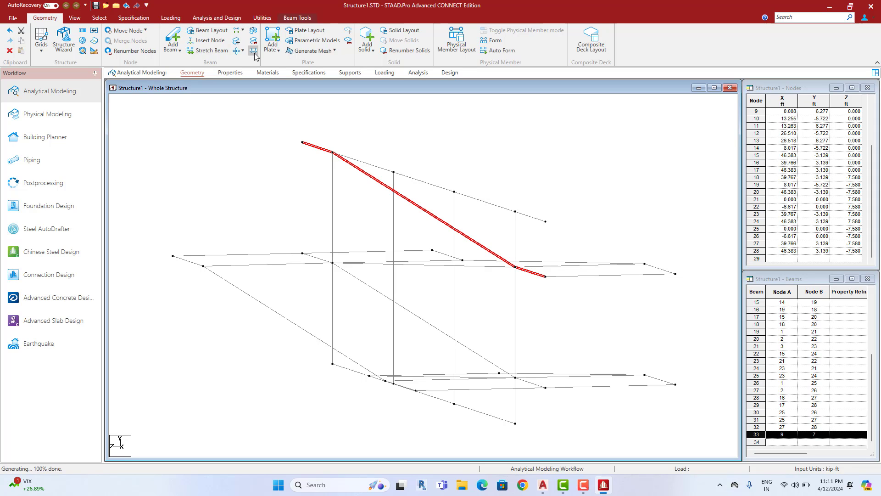
Repeat the selected ramp beams 7.58 ft along Z without linking, then undo it
left_click(253, 30)
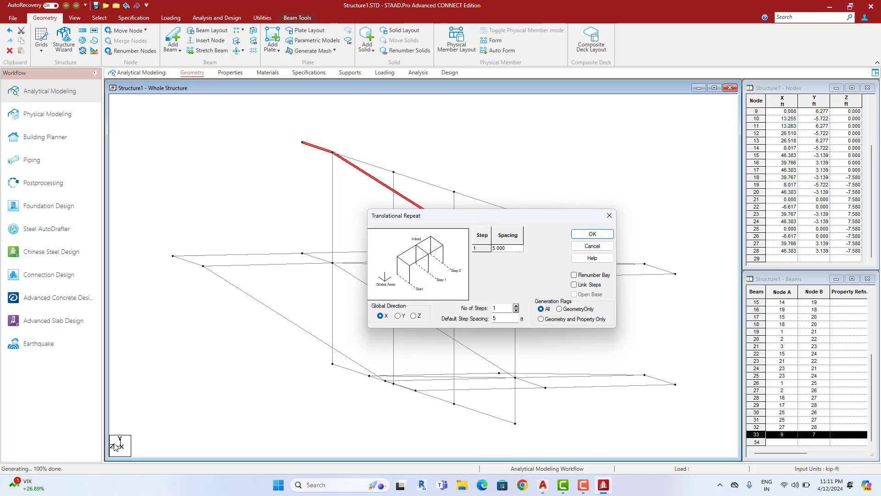
middle_click_drag(193, 421, 207, 366)
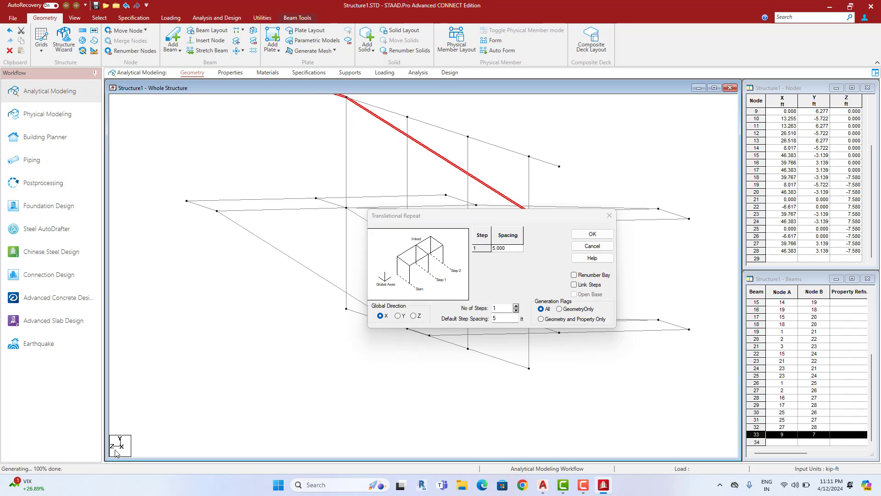
left_click(413, 316)
double_click(508, 319)
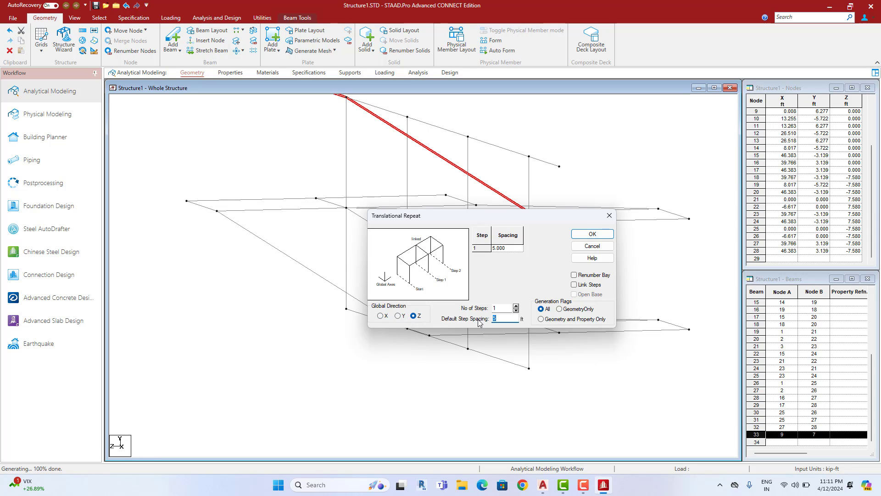
type("7.58")
left_click(592, 233)
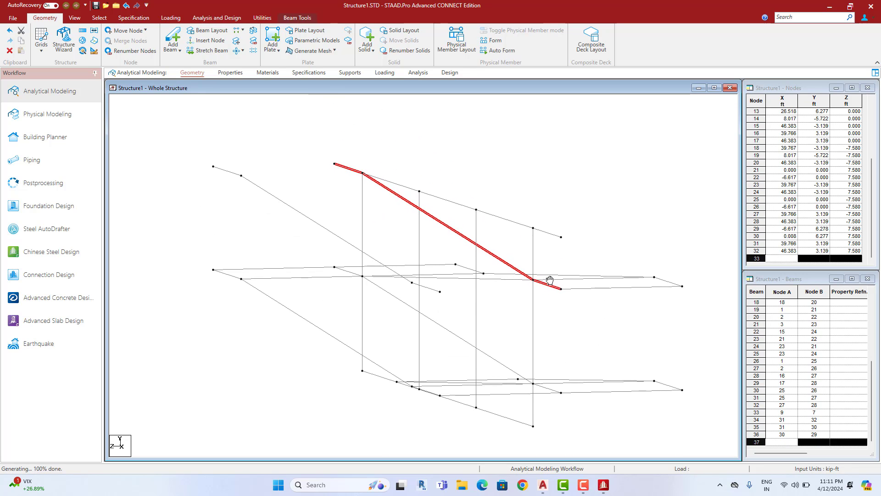
key("ctrl+z")
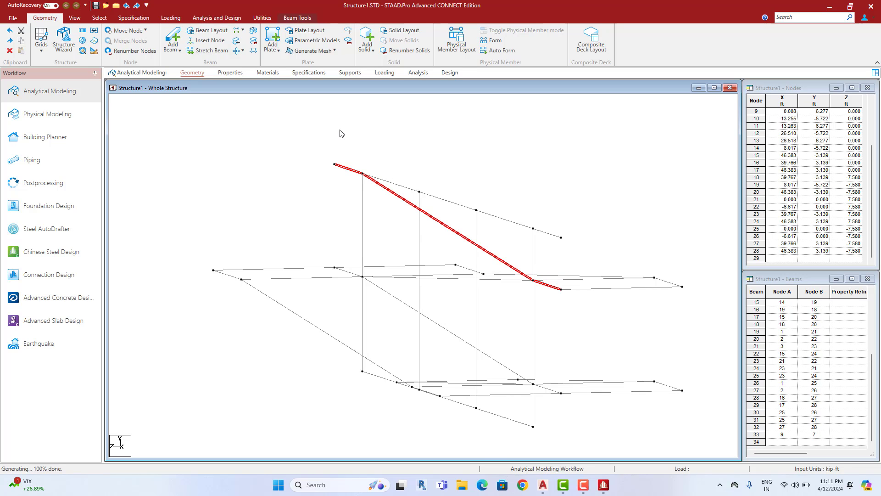
Redo the 7.58 ft Z repeat with Link Steps, adding nodes 29–32 and beams 34–40
left_click(83, 30)
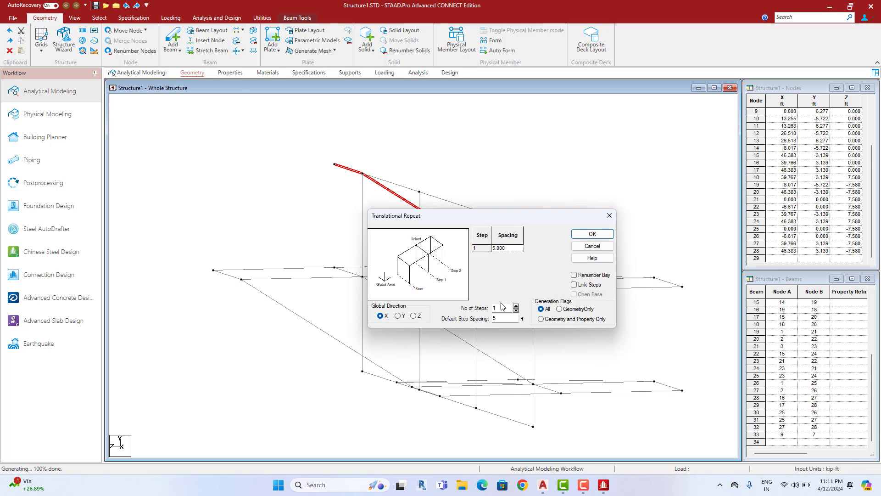
double_click(503, 321)
left_click(578, 288)
left_click(414, 315)
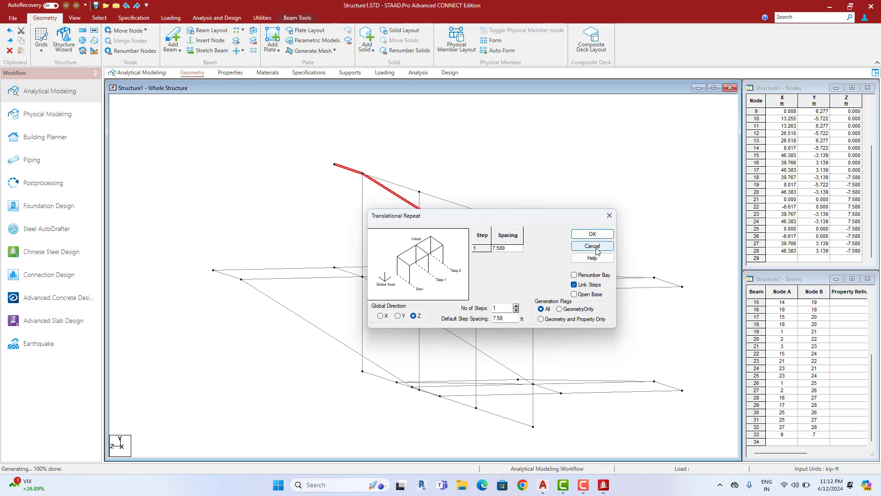
left_click(593, 233)
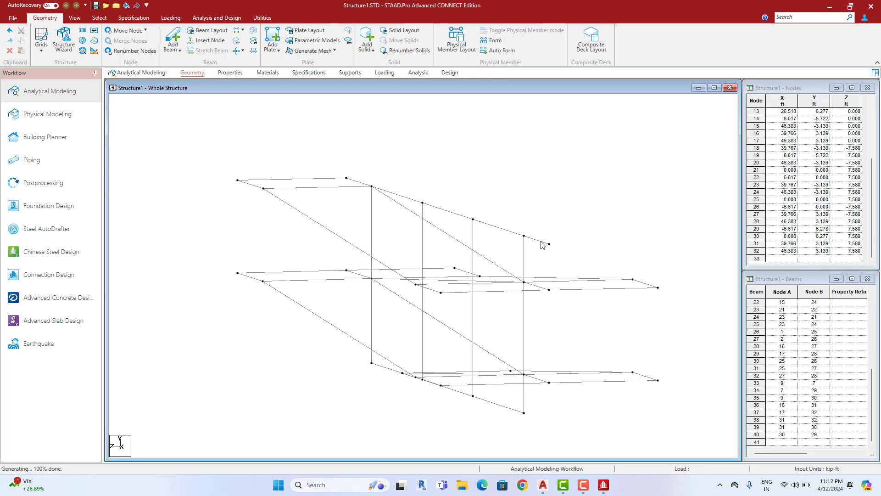
left_click(525, 237)
left_click(551, 216)
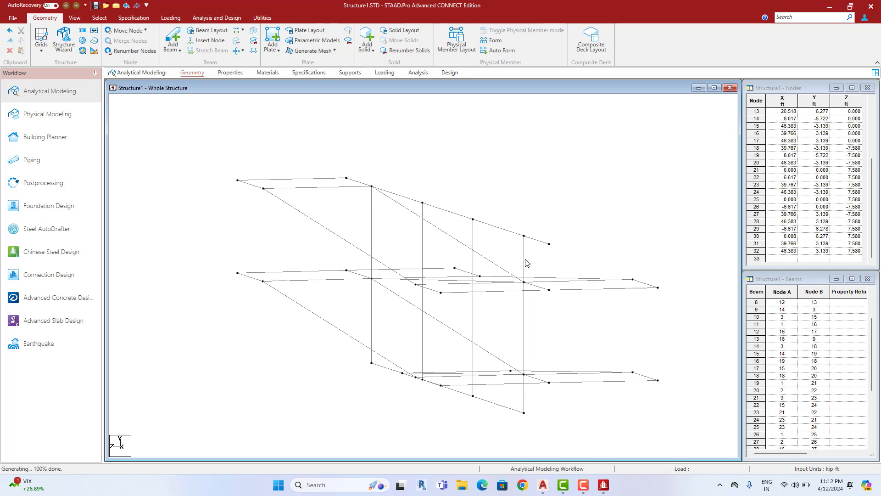
Delete the right-end vertical column, then intersect all beams at the default tolerance to create new nodes
left_click(525, 259)
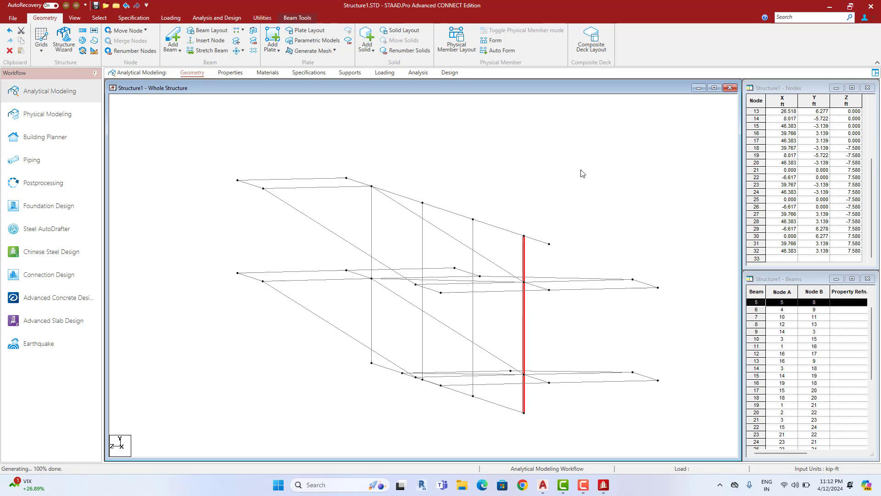
key("Delete")
key("ctrl+a")
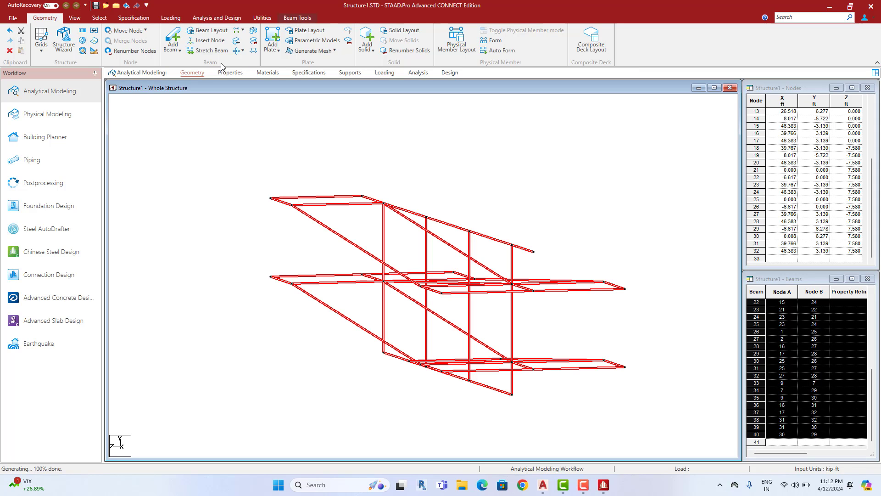
left_click(242, 50)
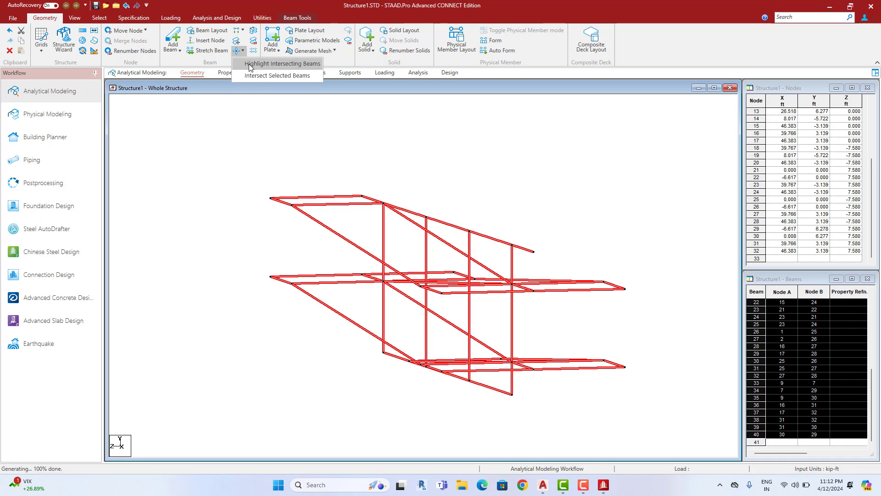
left_click(277, 75)
left_click(402, 258)
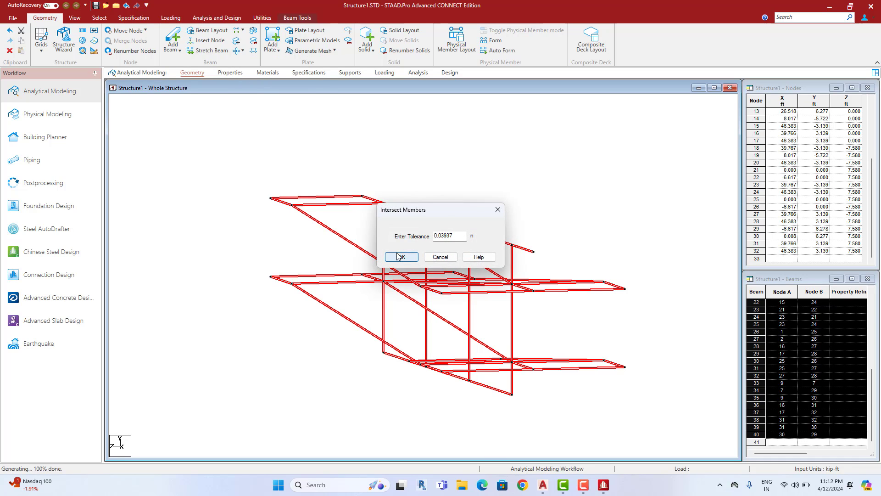
left_click(464, 260)
Delete the unwanted upper sloped beams and posts at the far end of the frame
left_click(514, 246)
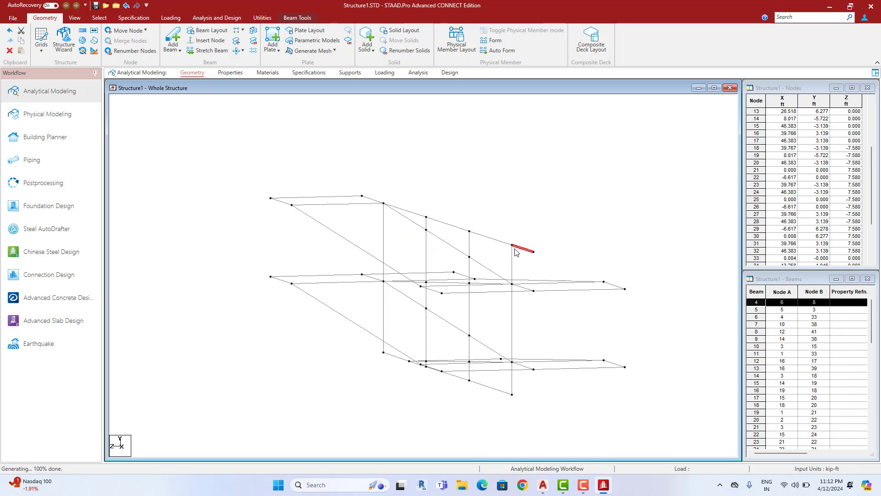
left_click(513, 257, "ctrl")
left_click(501, 241, "ctrl")
left_click(470, 236, "ctrl")
left_click(460, 229, "ctrl")
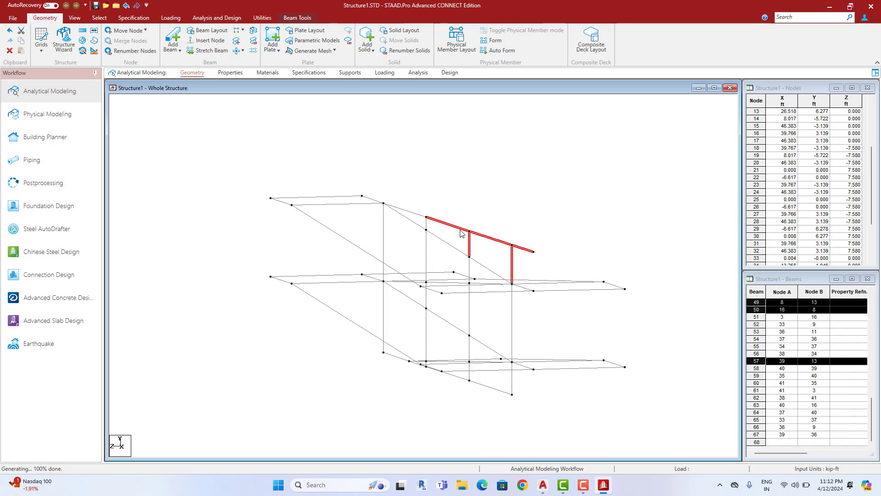
left_click(416, 215, "ctrl")
left_click(426, 225, "ctrl")
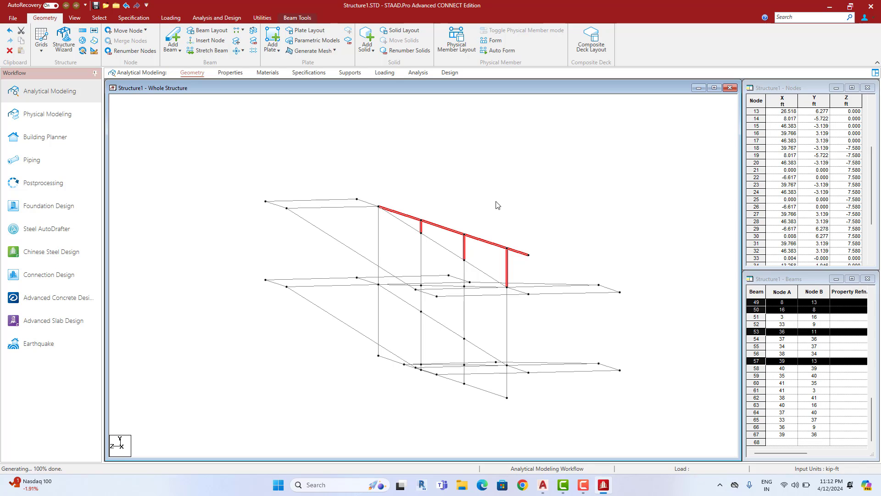
key("Delete")
key("Return")
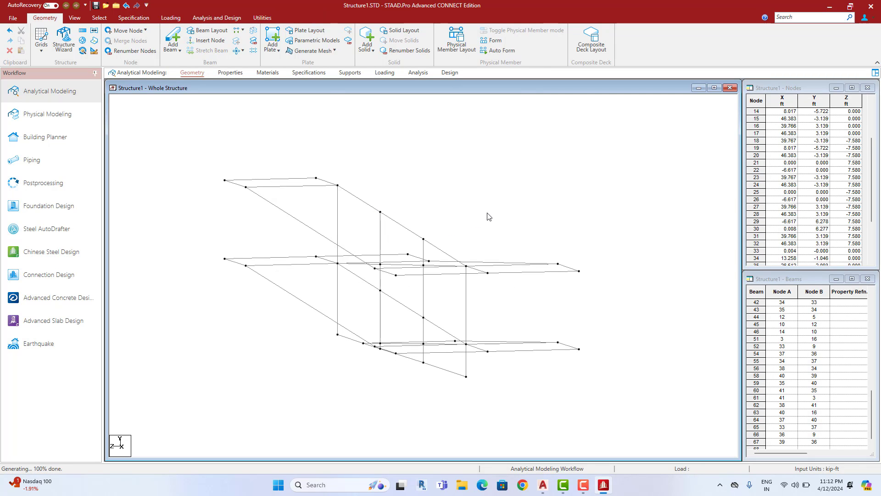
Switch to an isometric view and tilt the frame to inspect it
key("Up")
key("Up")
key("Right")
key("Right")
key("Right")
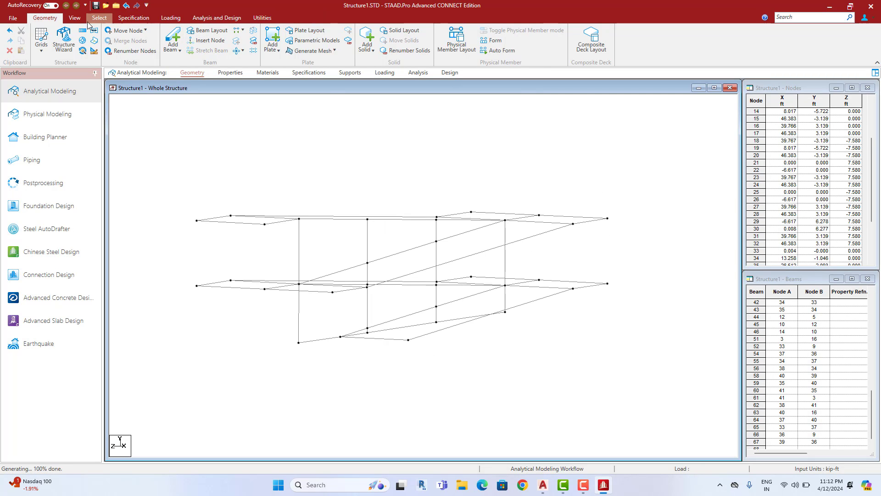
left_click(74, 18)
left_click(177, 31)
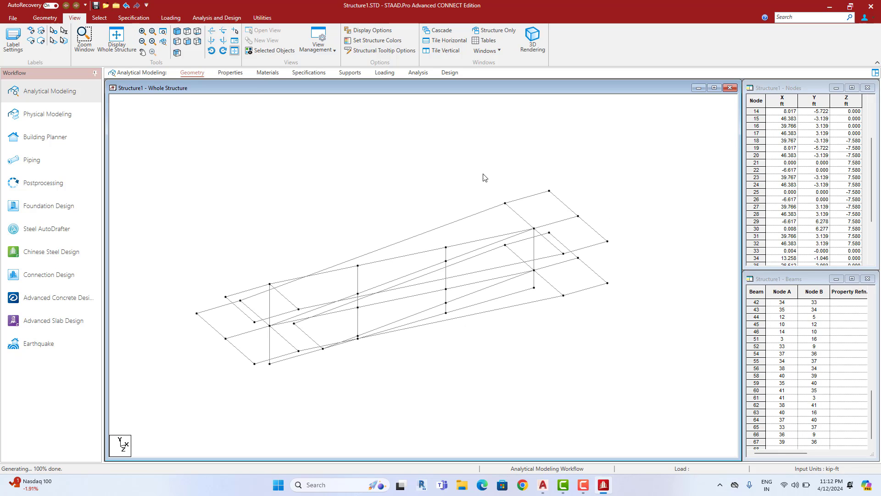
scroll(454, 191, "up", 1)
middle_click_drag(453, 192, 450, 179)
key("Up")
key("Up")
key("Up")
key("Up")
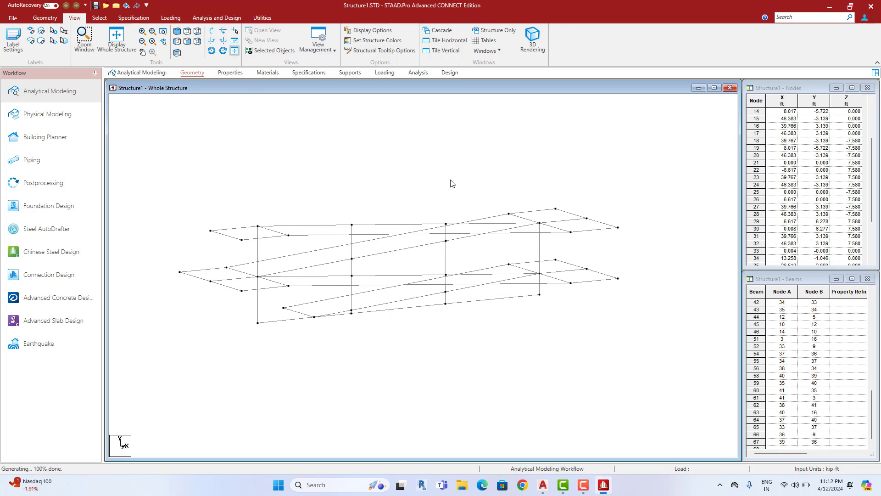
key("Up")
key("Right")
key("Right")
key("Right")
key("Right")
key("Right")
key("Right")
key("Right")
key("Right")
key("Right")
key("Right")
key("Right")
key("Right")
key("Right")
key("Right")
key("Right")
key("Right")
key("Right")
key("Right")
key("Right")
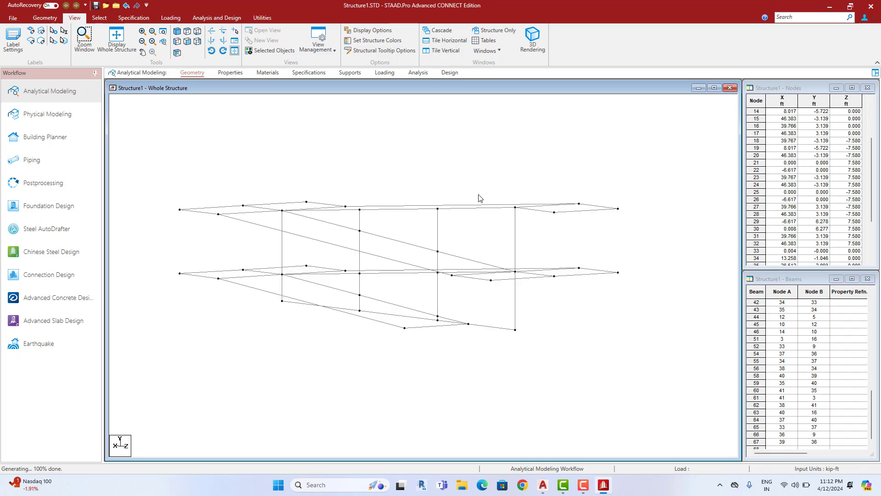
key("Down")
key("Down")
key("Down")
key("Down")
key("Down")
key("Down")
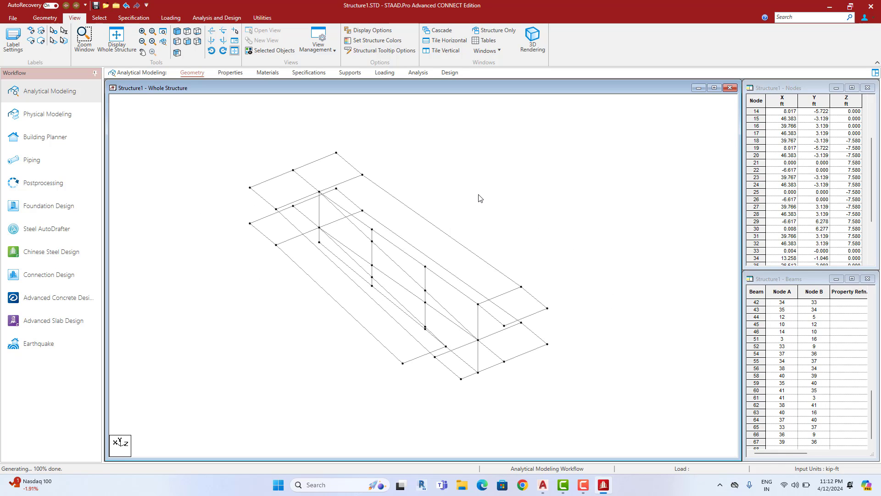
key("Up")
key("Up")
key("Up")
key("Up")
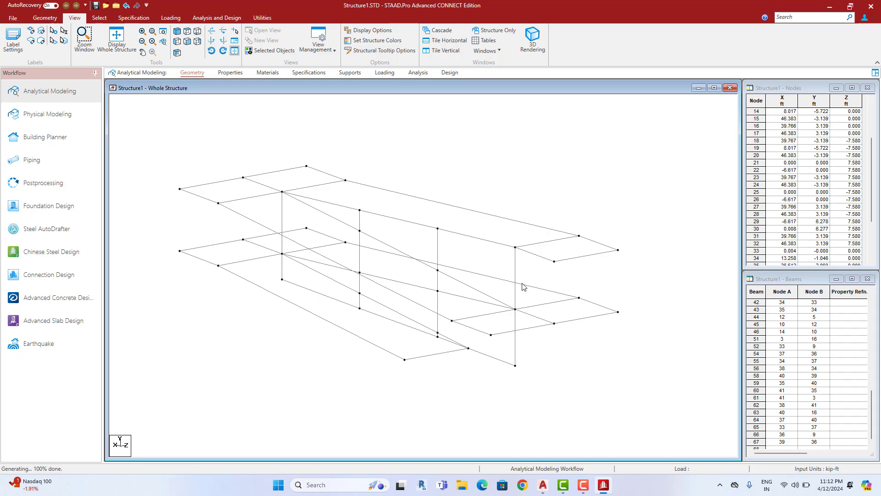
Inspect the remaining frame from several angles, briefly checking sloped edge beam 16
scroll(526, 284, "up", 1)
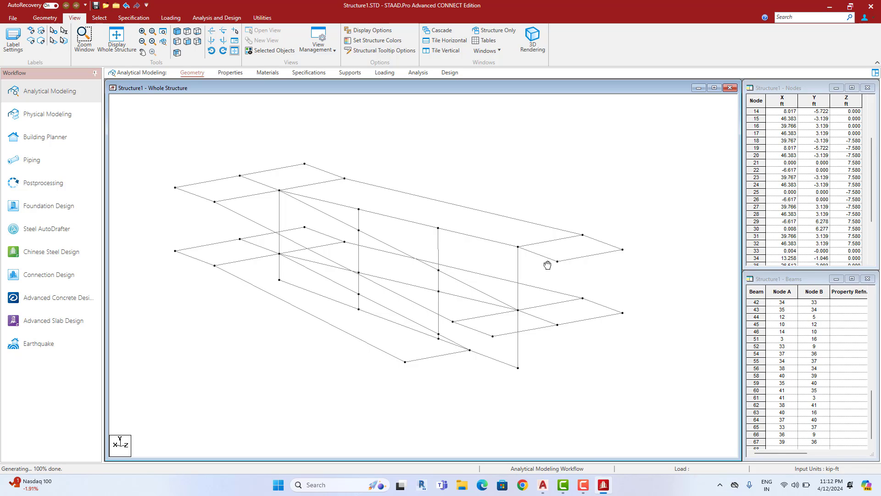
middle_click_drag(548, 265, 550, 248)
key("Up")
key("Up")
key("Up")
key("Up")
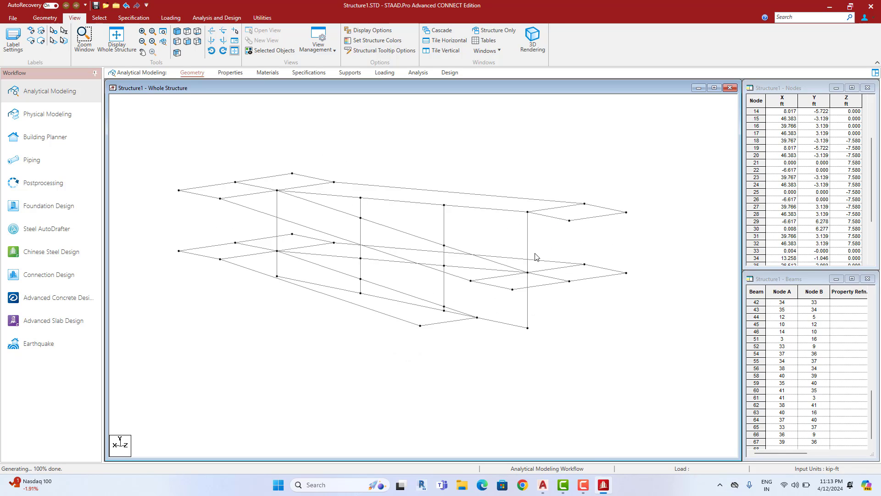
key("Up")
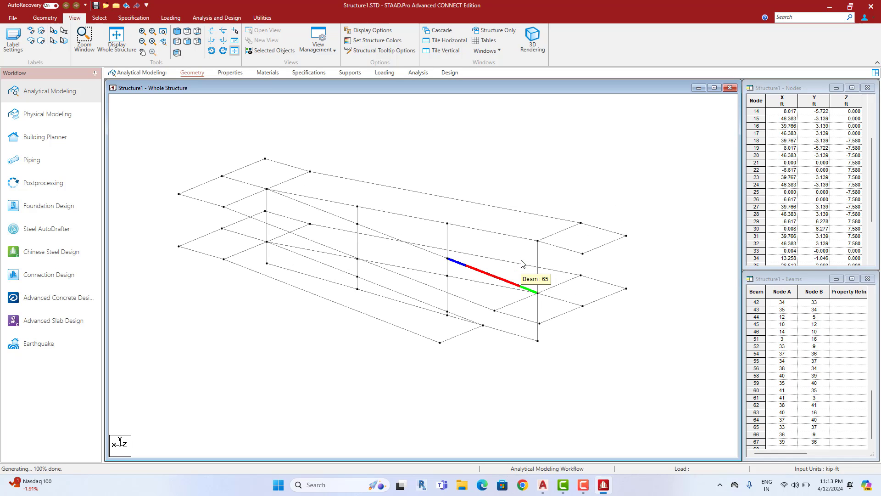
key("Up")
key("Up")
key("Up")
key("Up")
key("Up")
key("Up")
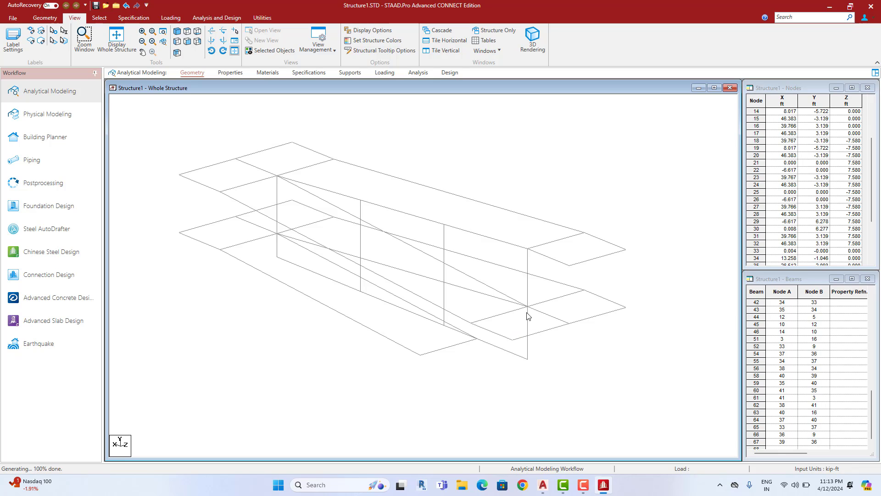
key("Up")
key("Up")
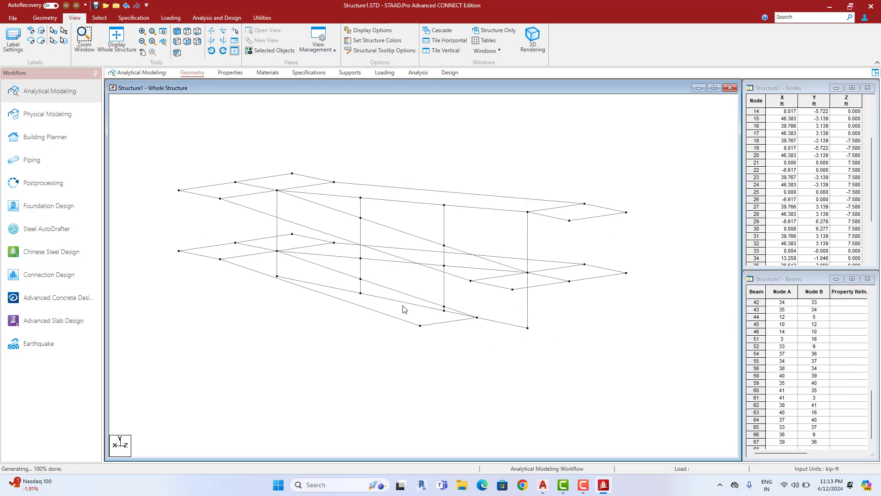
scroll(403, 309, "up", 5)
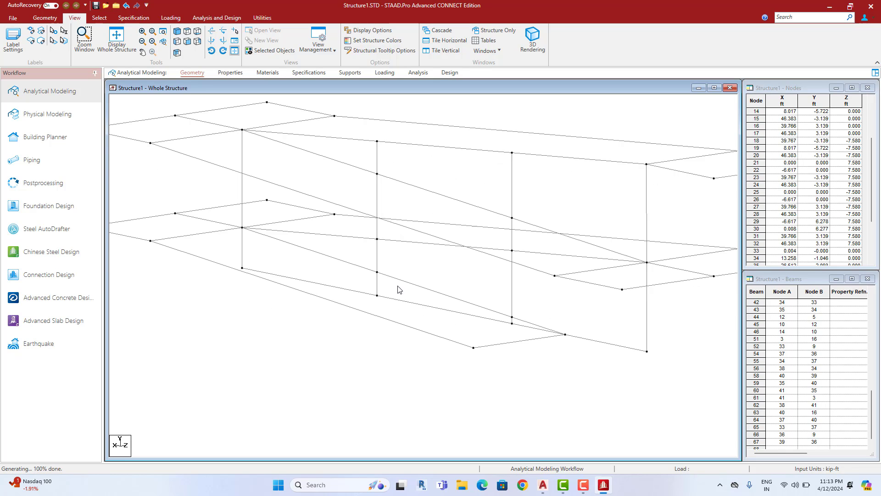
mouse_move(386, 278)
middle_mouse_down()
mouse_move(369, 311)
mouse_move(394, 289)
middle_mouse_up()
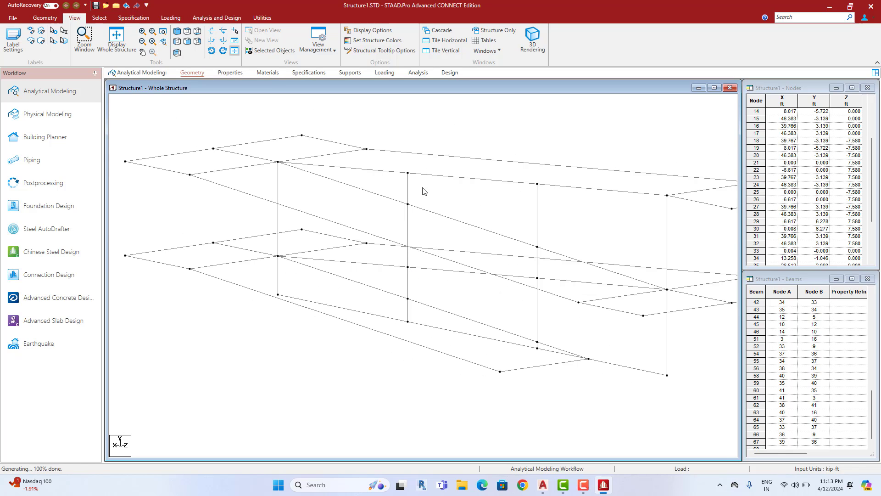
scroll(480, 283, "down", 1)
middle_click_drag(480, 283, 471, 291)
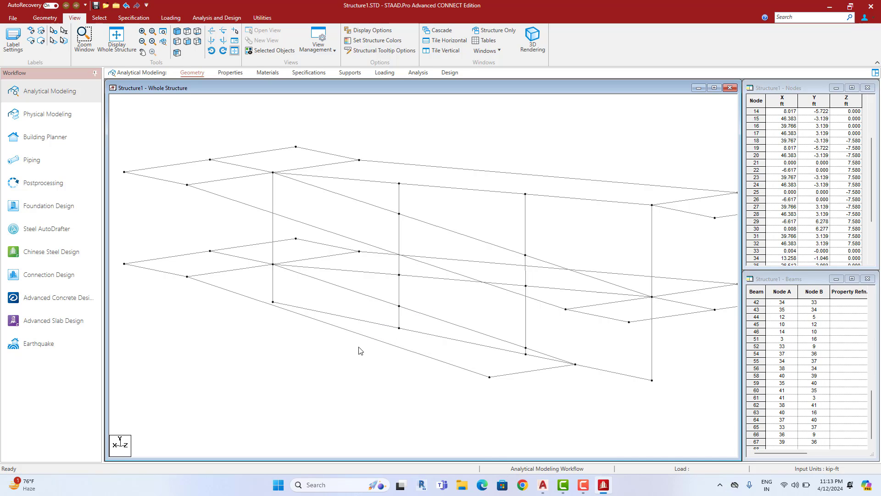
left_click(383, 340)
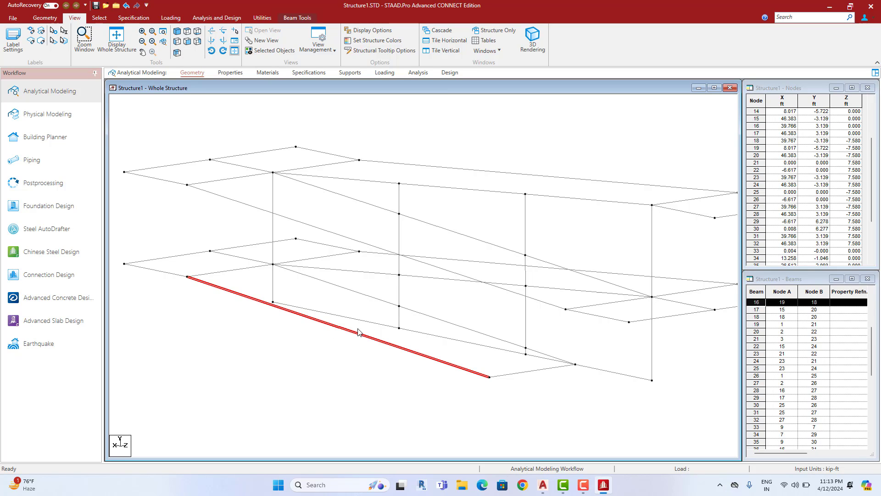
left_click(361, 359)
scroll(360, 356, "down", 2)
scroll(330, 289, "down", 2)
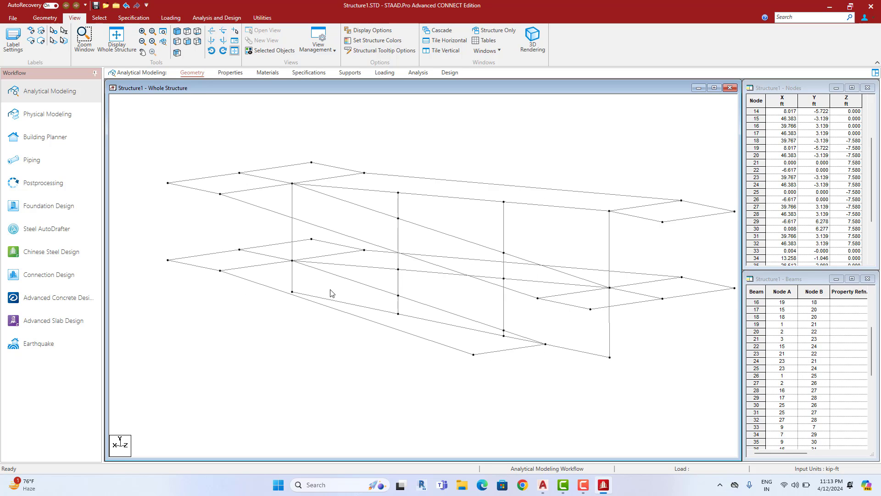
middle_click_drag(386, 291, 357, 300)
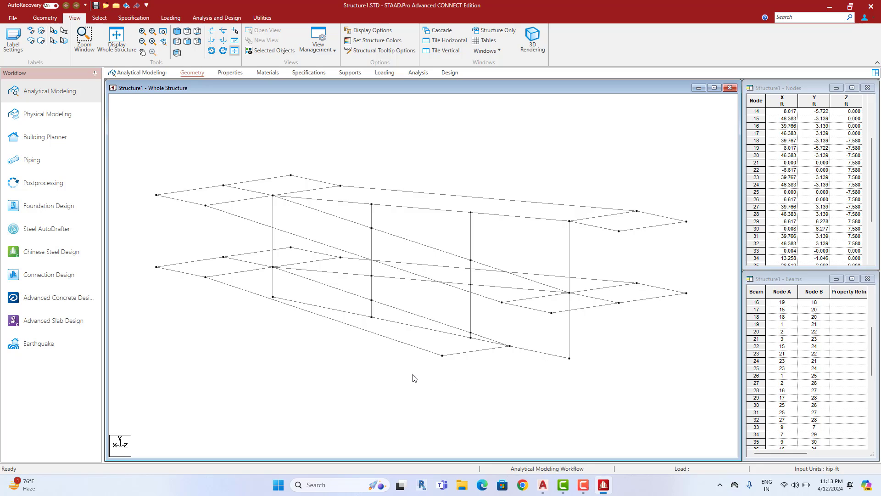
scroll(414, 378, "up", 1)
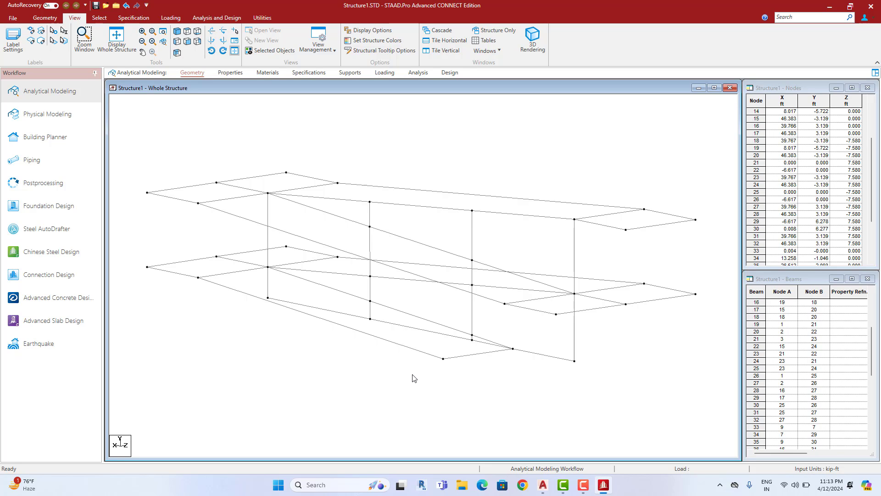
scroll(414, 377, "up", 1)
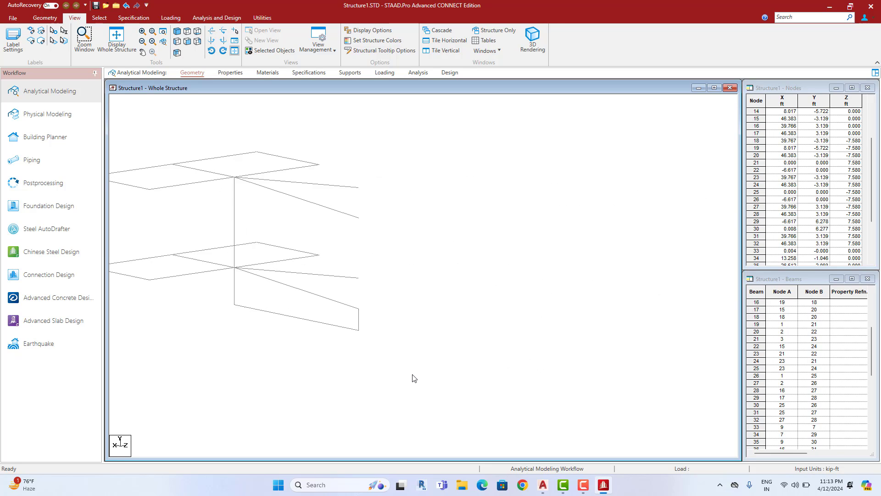
middle_click_drag(413, 378, 460, 363)
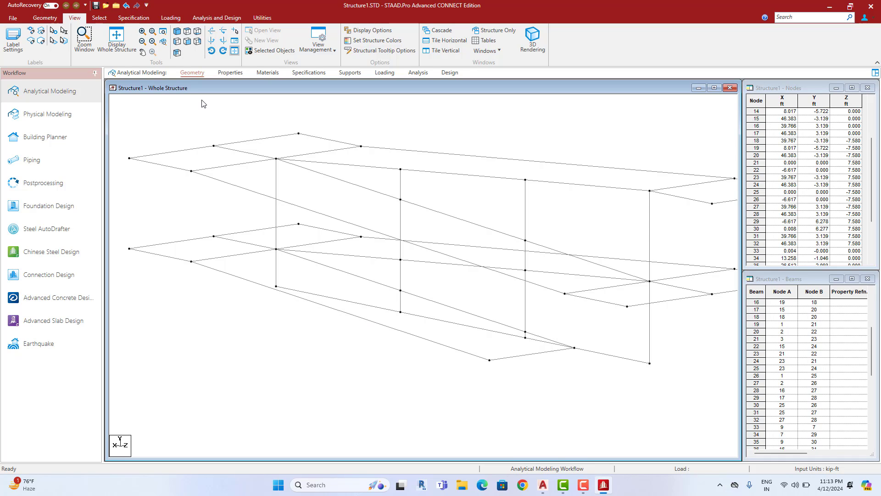
Activate Add Plate and create the first lower ramp plate from four corner nodes
left_click(51, 18)
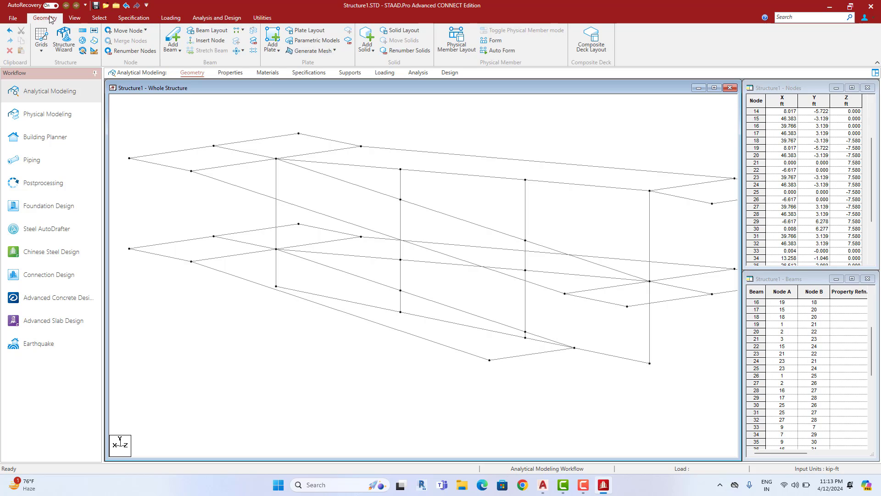
left_click(274, 41)
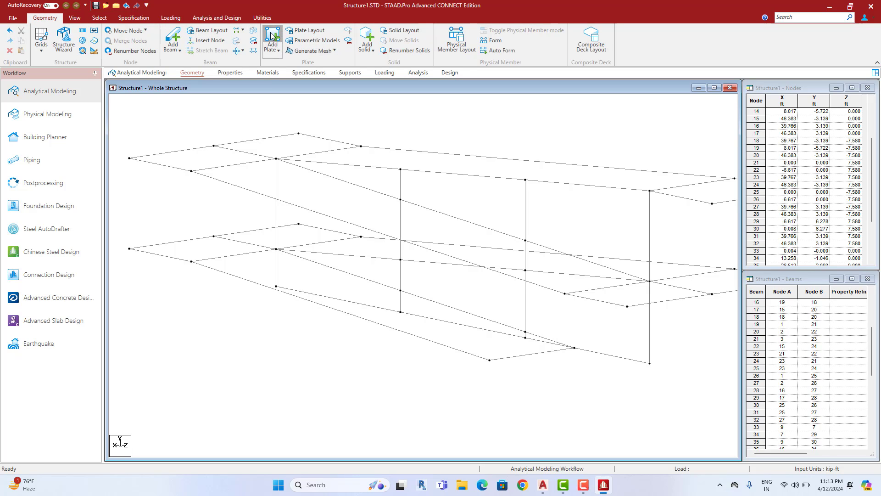
left_click(565, 294)
left_click(574, 348)
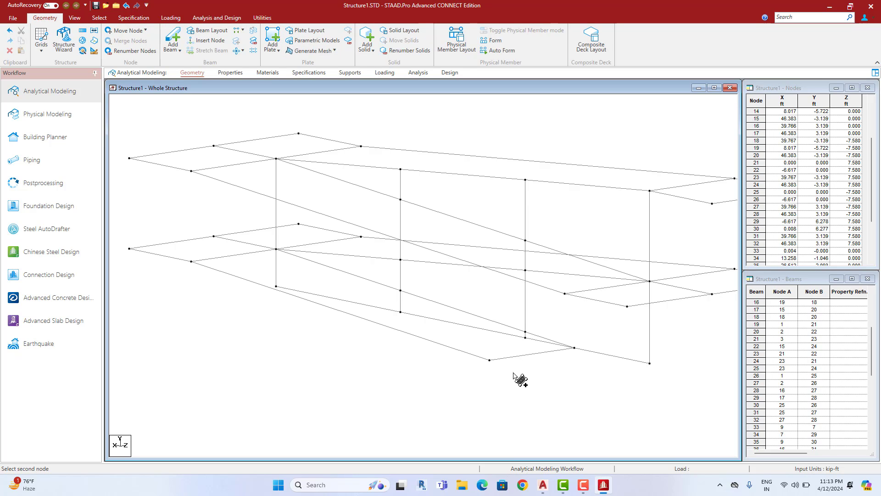
left_click(490, 360)
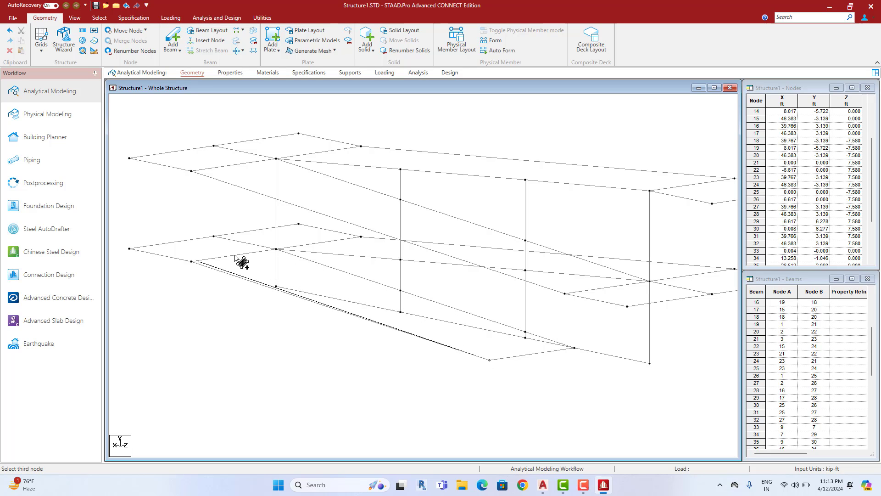
left_click(191, 261)
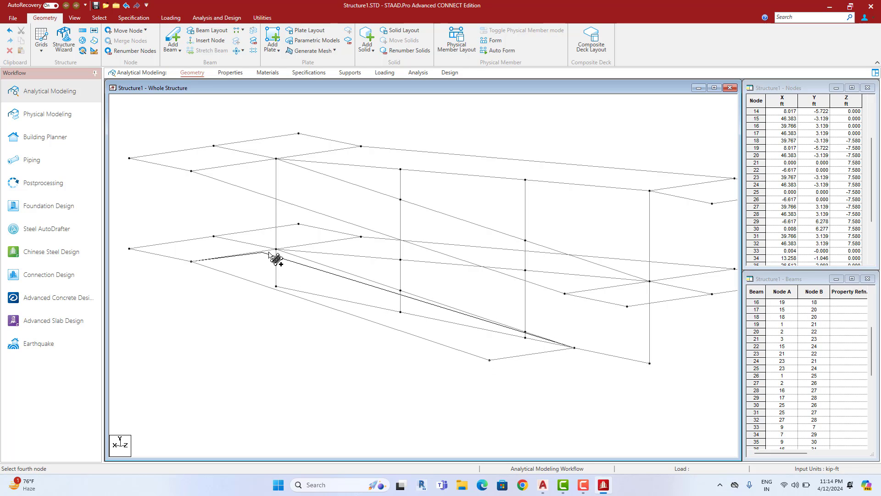
left_click(276, 249)
Create the next lower-level quad plate from its four corner nodes
middle_click_drag(456, 349, 423, 388)
scroll(448, 372, "down", 1)
scroll(481, 354, "down", 2)
middle_click_drag(536, 362, 486, 349)
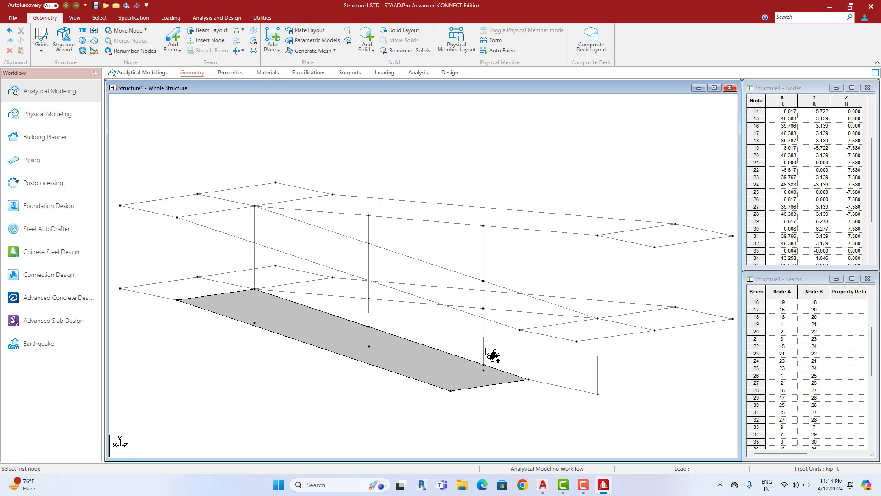
scroll(487, 352, "up", 5)
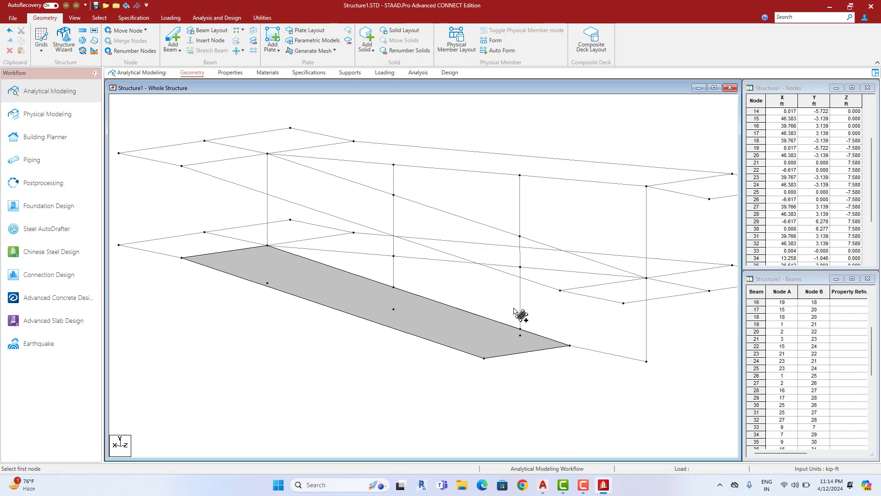
key("Down")
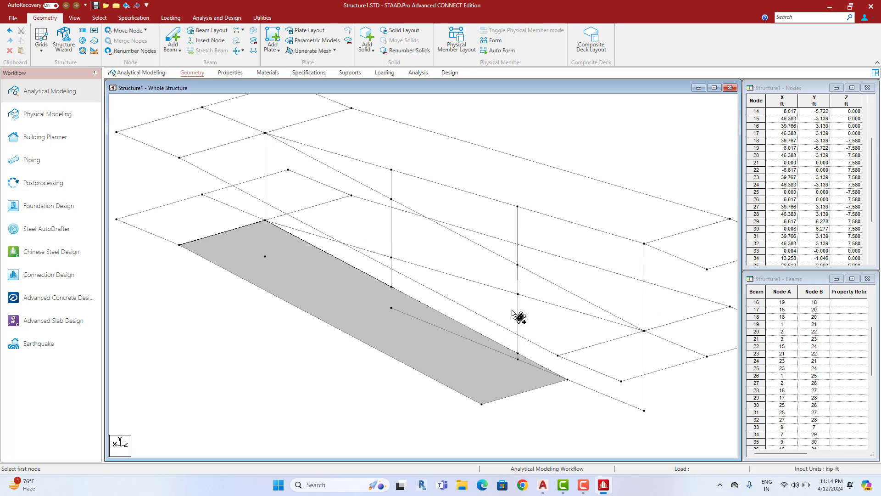
key("Up")
middle_click_drag(436, 314, 472, 345)
middle_click_drag(381, 316, 436, 341)
scroll(287, 312, "up", 1)
left_click(275, 310)
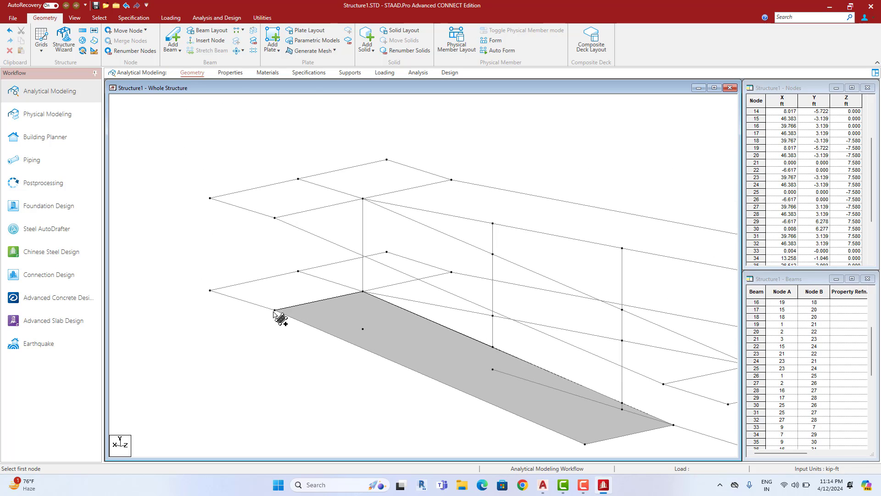
left_click(451, 272)
left_click(387, 252)
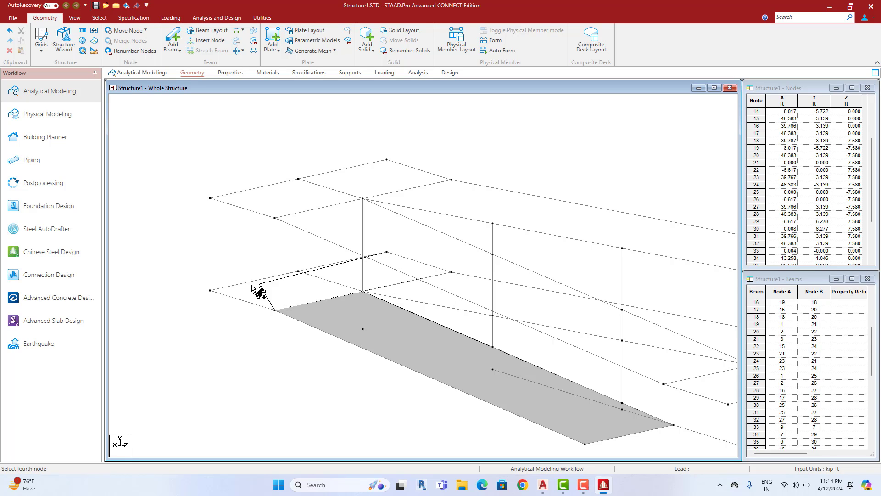
left_click(210, 291)
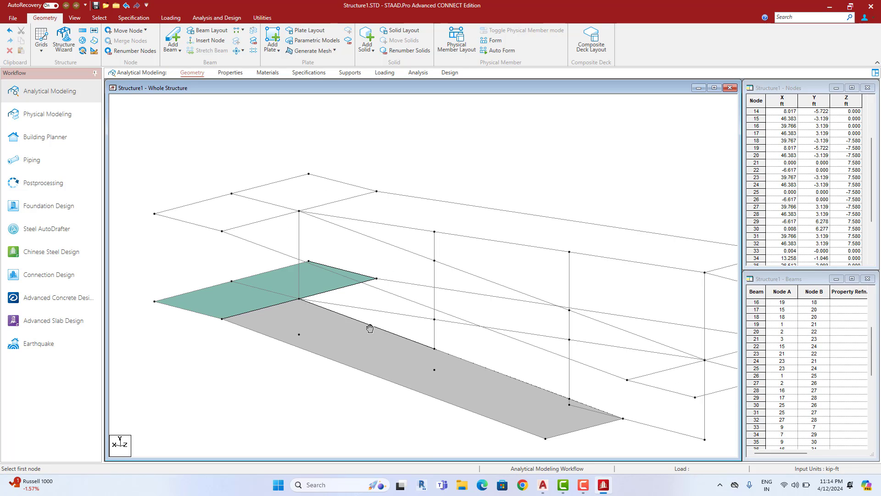
Add a lower landing plate by picking its four corner nodes
key("Right")
key("Right")
key("Right")
key("Right")
key("Right")
key("Right")
key("Right")
key("Right")
key("Right")
key("Right")
key("Right")
key("Right")
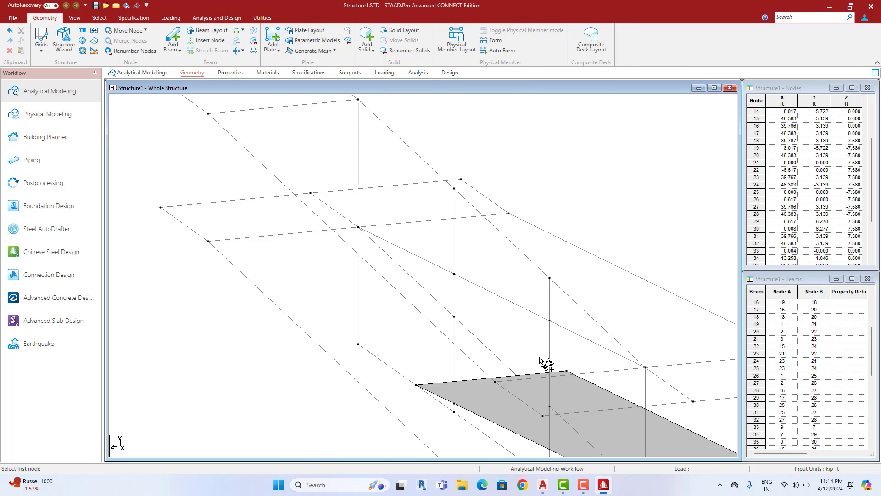
middle_click_drag(550, 364, 466, 321)
scroll(466, 321, "down", 1)
key("Left")
key("Left")
key("Up")
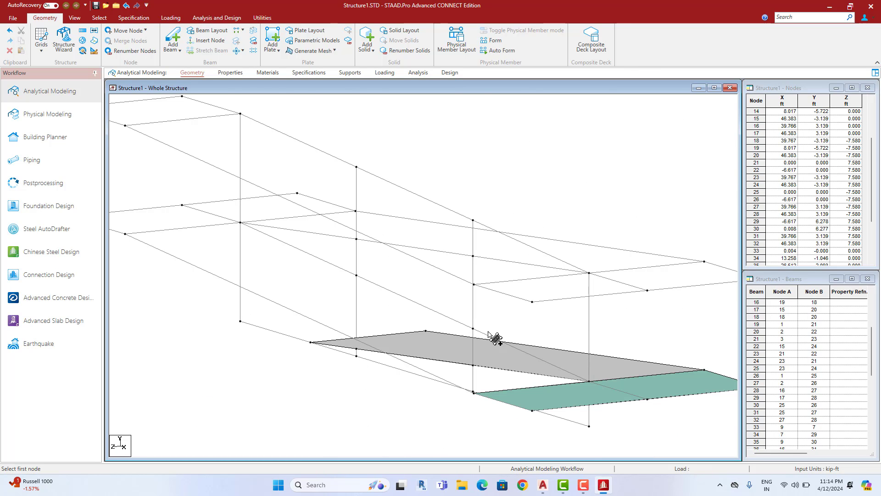
scroll(574, 405, "down", 1)
mouse_move(564, 402)
middle_mouse_down()
mouse_move(546, 370)
mouse_move(552, 400)
middle_mouse_up()
key("Left")
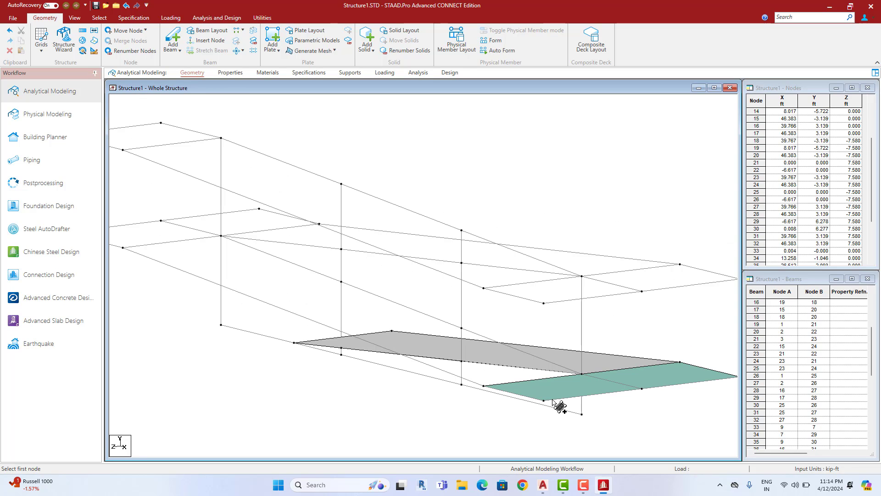
key("Up")
key("Down")
left_click(483, 386)
left_click(582, 374)
middle_click_drag(357, 273, 428, 301)
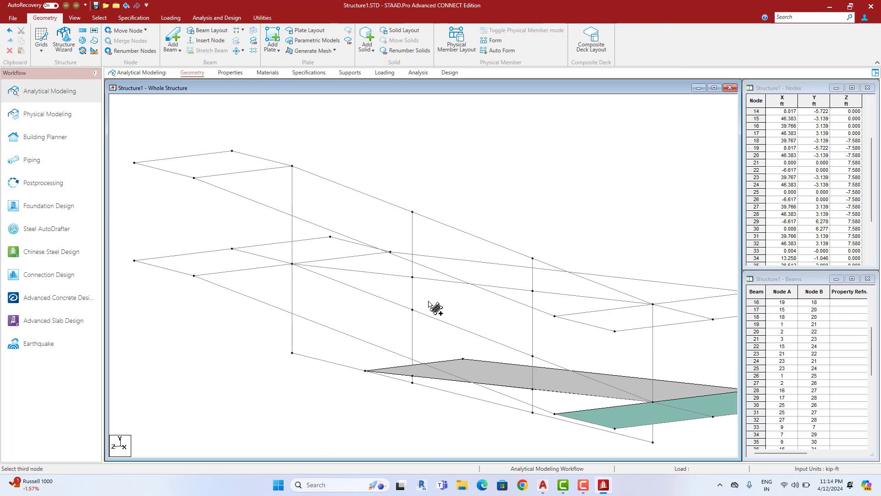
left_click(292, 264)
left_click(194, 275)
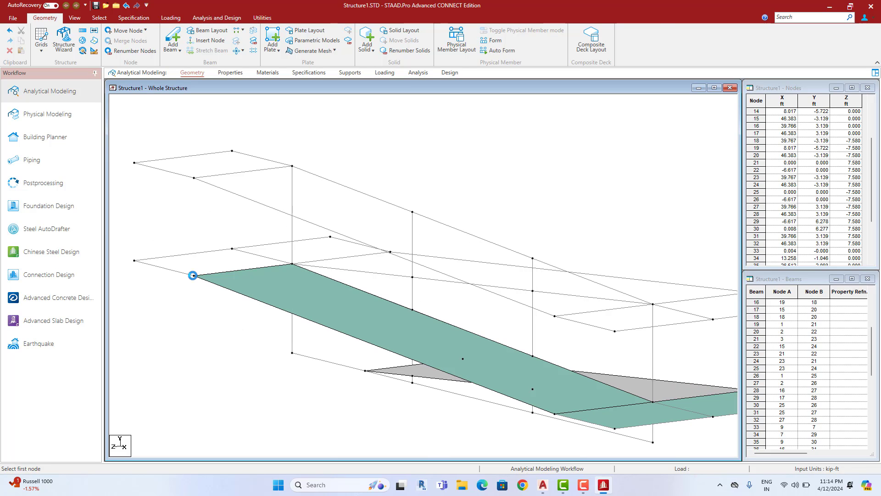
Create the connecting sloped ramp plate from its four corner nodes
middle_click_drag(492, 375, 494, 405)
left_click(195, 306)
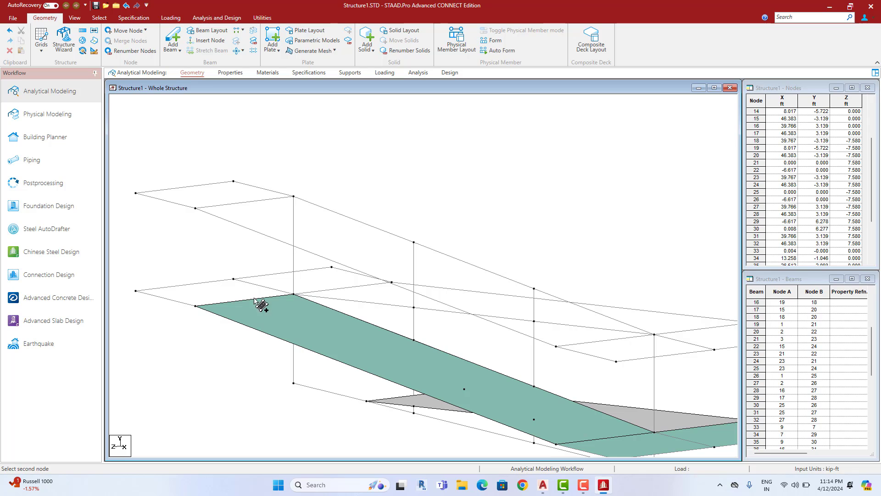
left_click(392, 282)
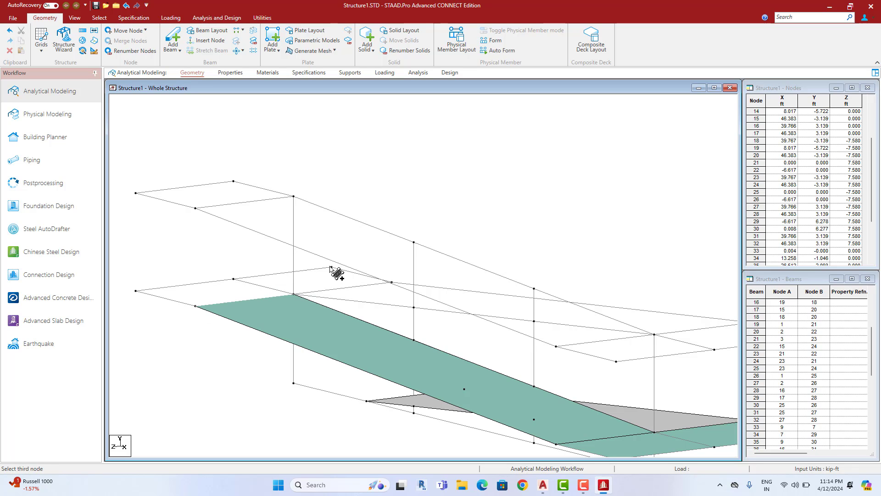
left_click(331, 267)
left_click(136, 290)
middle_click_drag(421, 333, 341, 315)
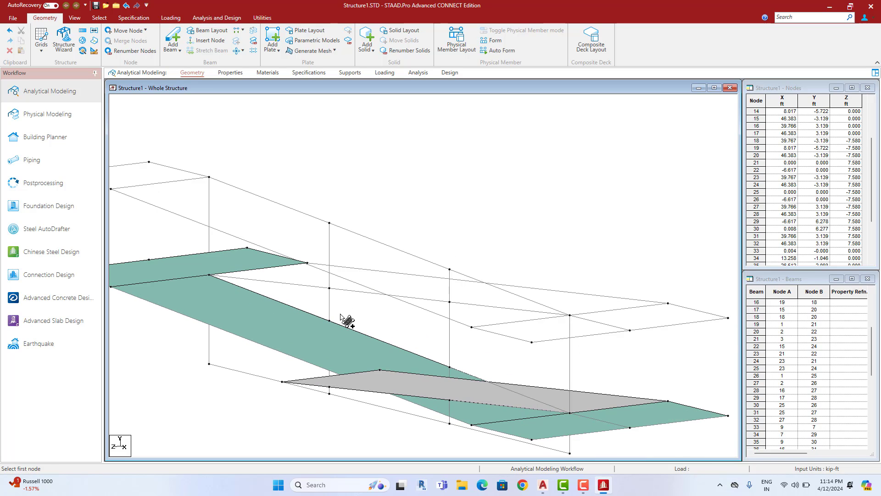
key("Right")
key("Right")
key("Right")
key("Right")
key("Right")
key("Right")
key("Right")
key("Right")
key("Right")
key("Right")
key("Right")
key("Right")
key("Right")
key("Right")
key("Right")
key("Right")
key("Right")
key("Right")
key("Right")
key("Right")
scroll(375, 323, "up", 3)
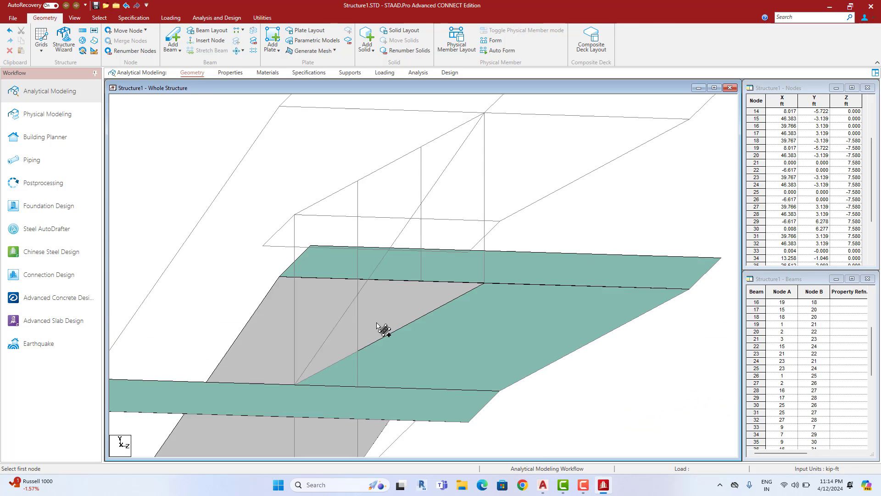
scroll(379, 327, "down", 3)
middle_click_drag(563, 348, 589, 357)
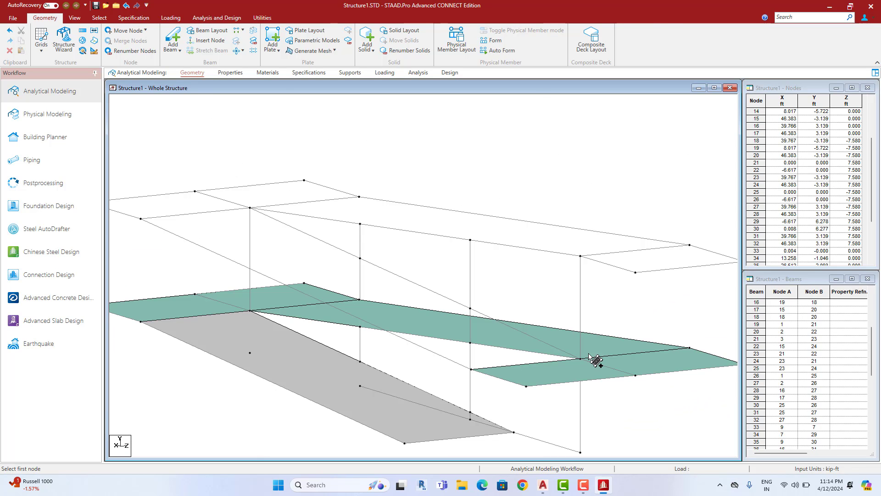
Create the first upper-level plate and the upper sloped ramp plate from their corner nodes
left_click(580, 359)
left_click(470, 369)
left_click(141, 219)
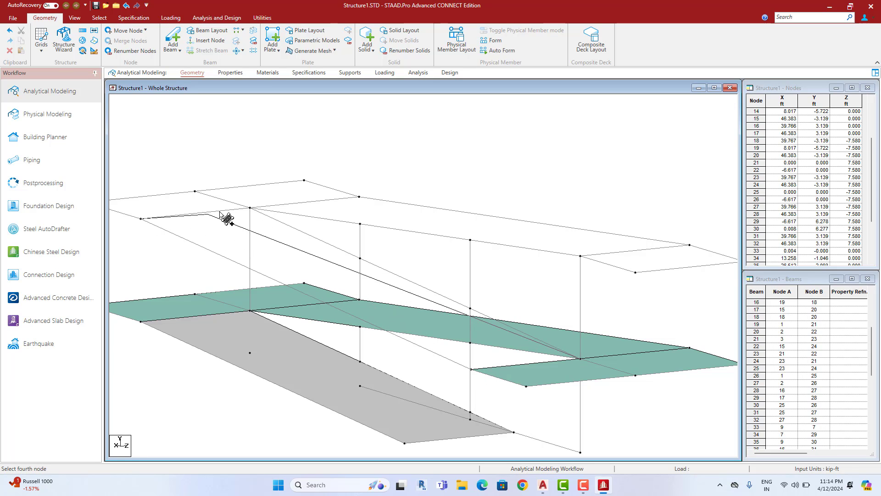
left_click(250, 208)
middle_click_drag(265, 243, 292, 266)
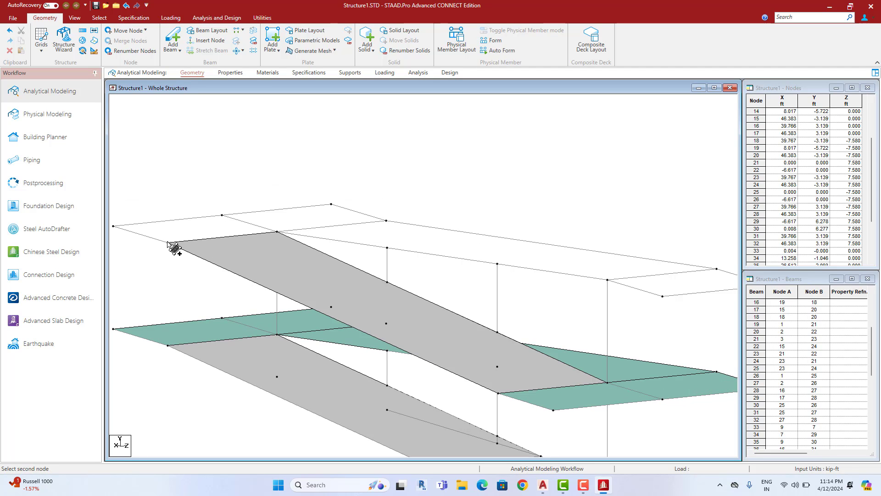
left_click(114, 226)
left_click(333, 204)
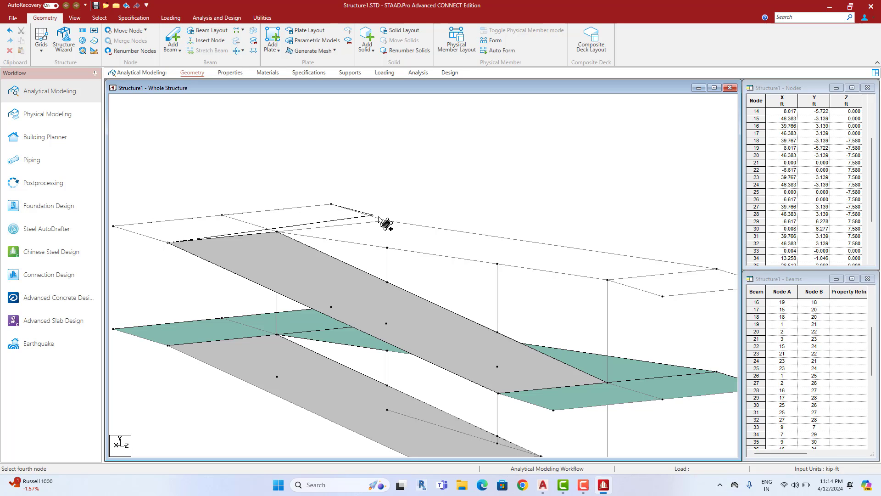
left_click(386, 222)
middle_click_drag(386, 222, 335, 229)
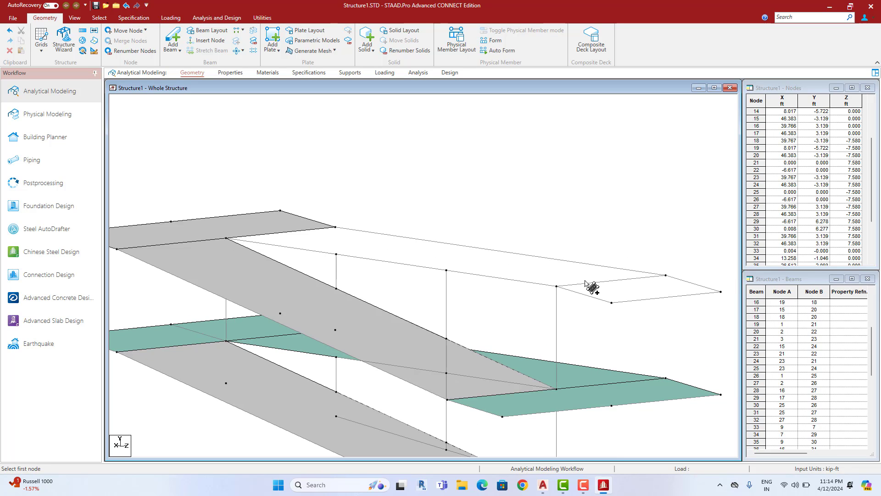
Plate the two upper landing panels by picking four corner nodes each
left_click(557, 286)
left_click(227, 238)
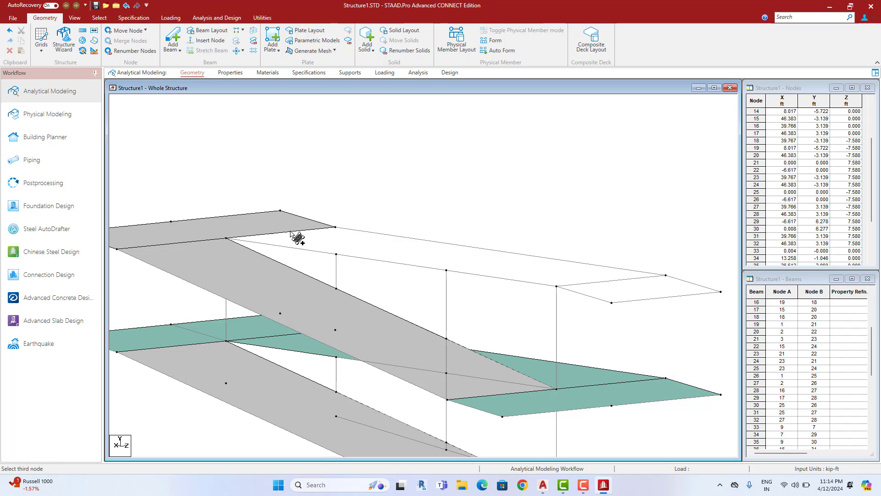
left_click(335, 227)
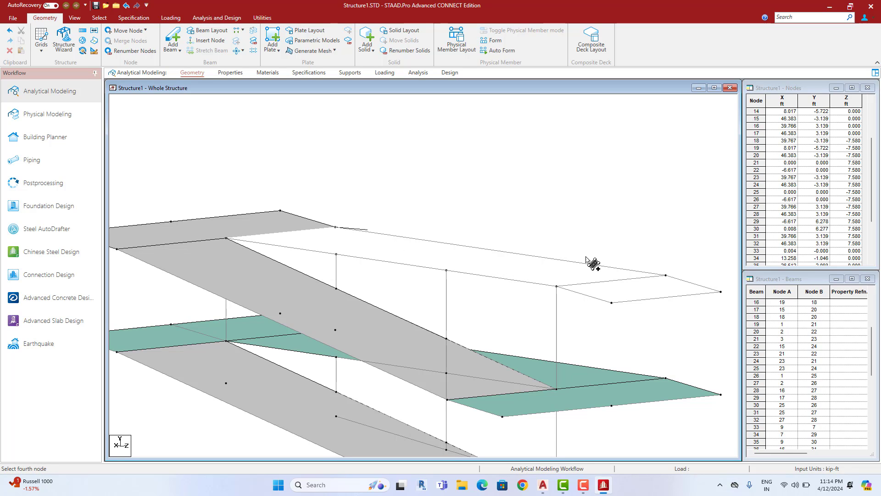
left_click(666, 275)
middle_click_drag(665, 276, 559, 266)
left_click(560, 265)
left_click(615, 282)
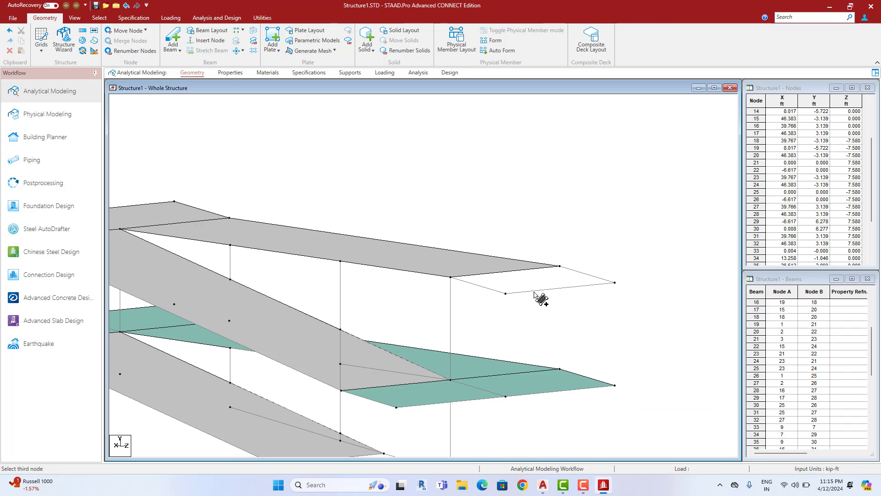
left_click(505, 293)
left_click(450, 277)
middle_click_drag(474, 306, 549, 276)
key("Up")
key("Down")
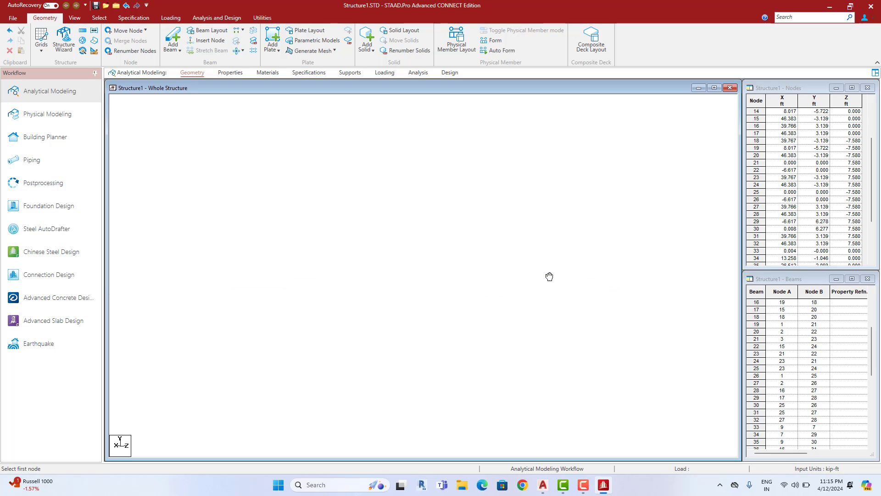
middle_click_drag(562, 311, 597, 314)
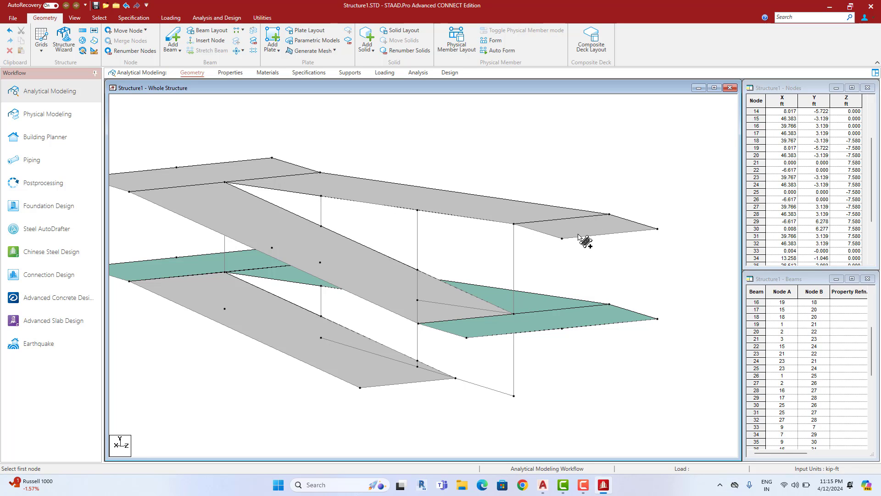
middle_click_drag(582, 250, 599, 266)
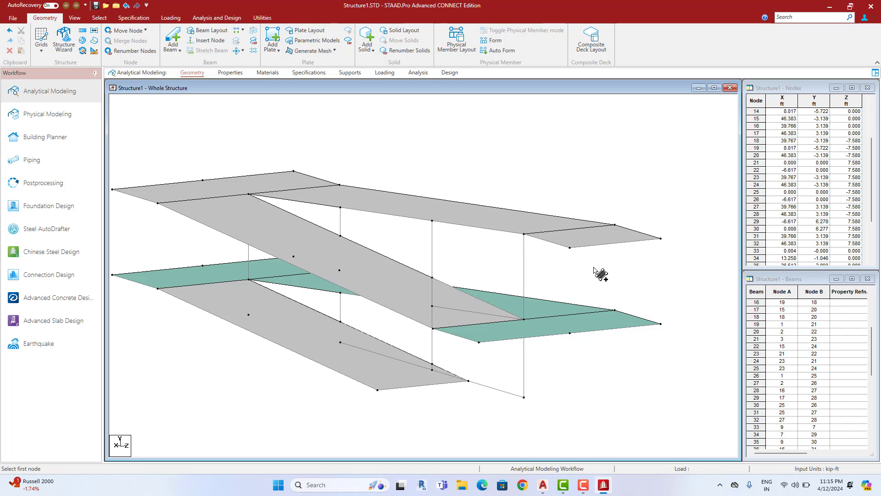
middle_click_drag(449, 364, 474, 342)
key("Up")
key("Up")
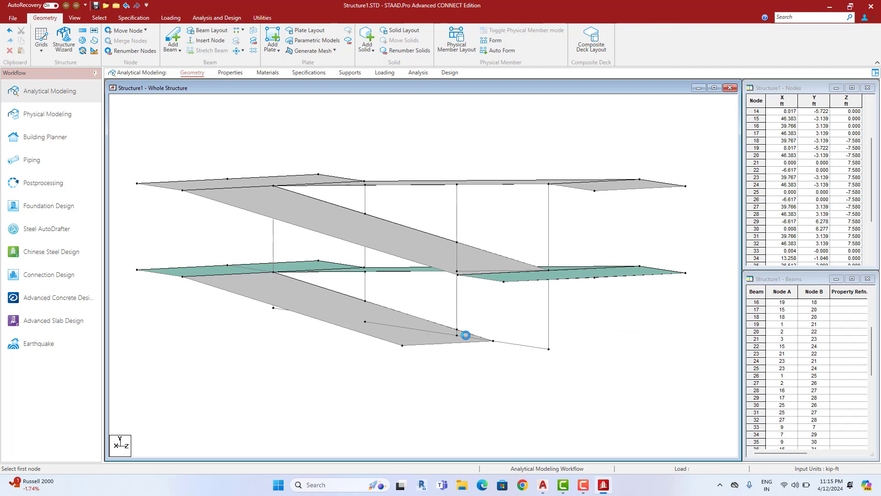
key("Down")
key("Down")
middle_click_drag(465, 335, 467, 347)
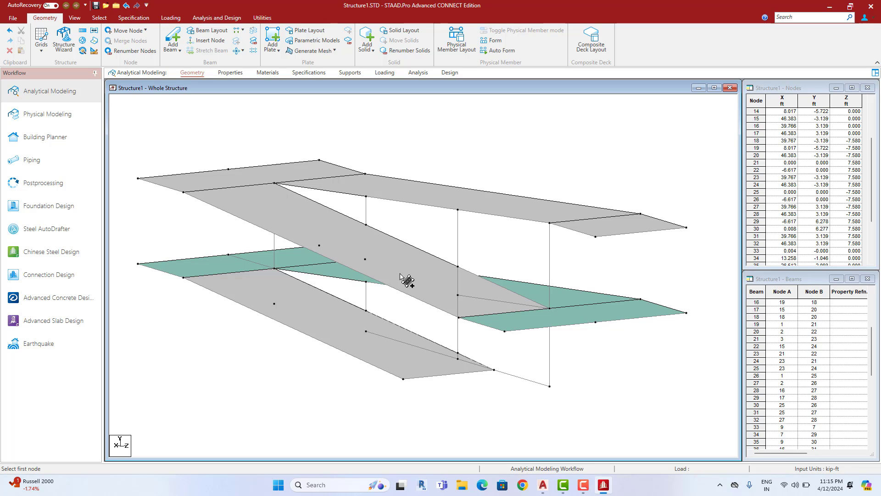
scroll(407, 273, "up", 1)
middle_click_drag(407, 273, 409, 297)
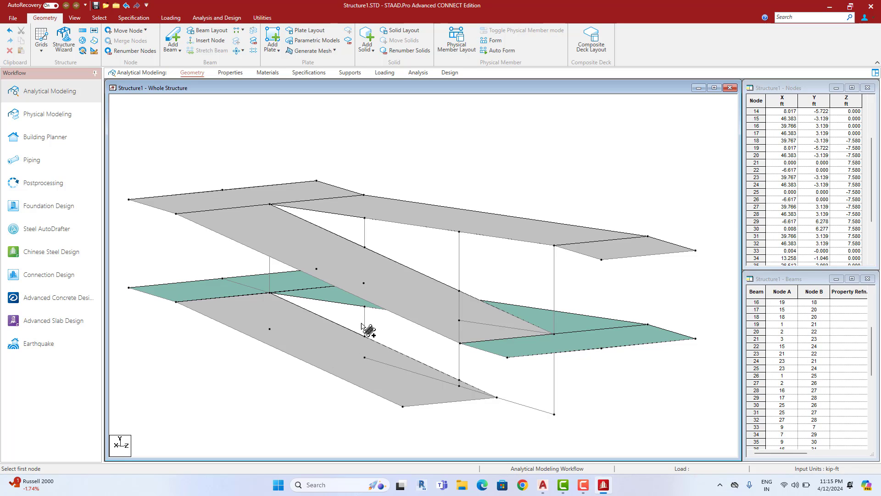
middle_click_drag(371, 341, 402, 314)
scroll(379, 325, "up", 2)
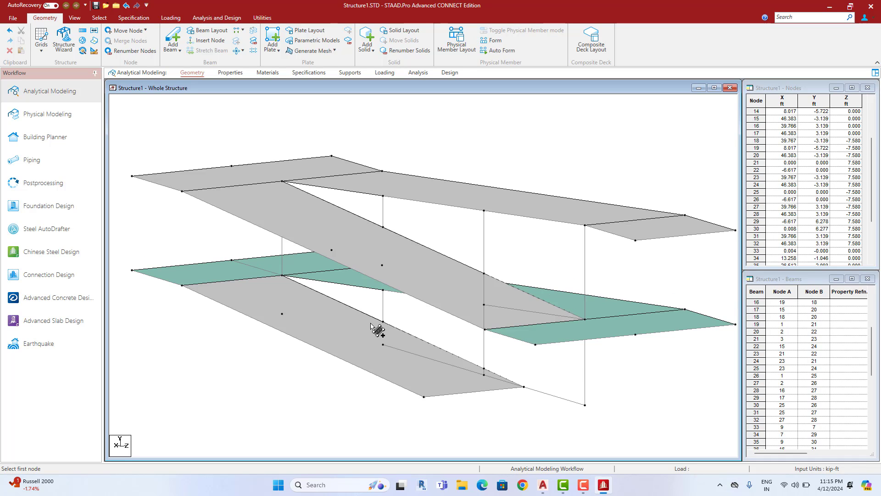
scroll(377, 329, "up", 1)
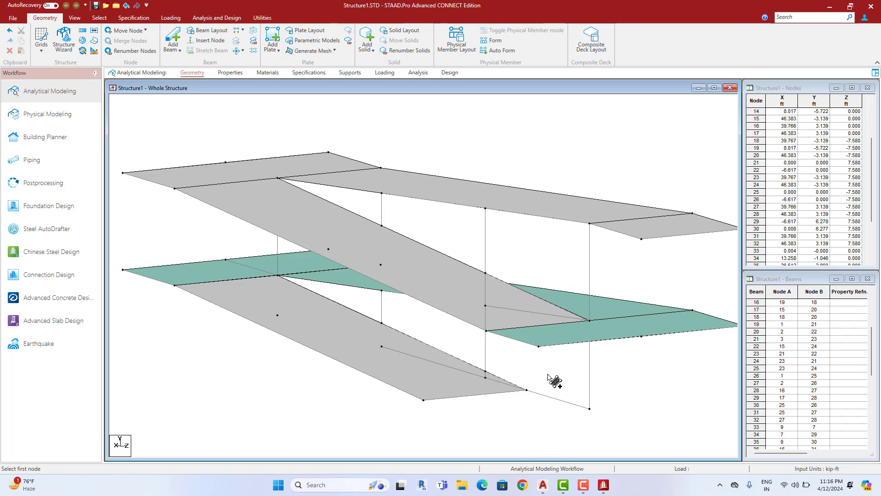
scroll(449, 336, "up", 1)
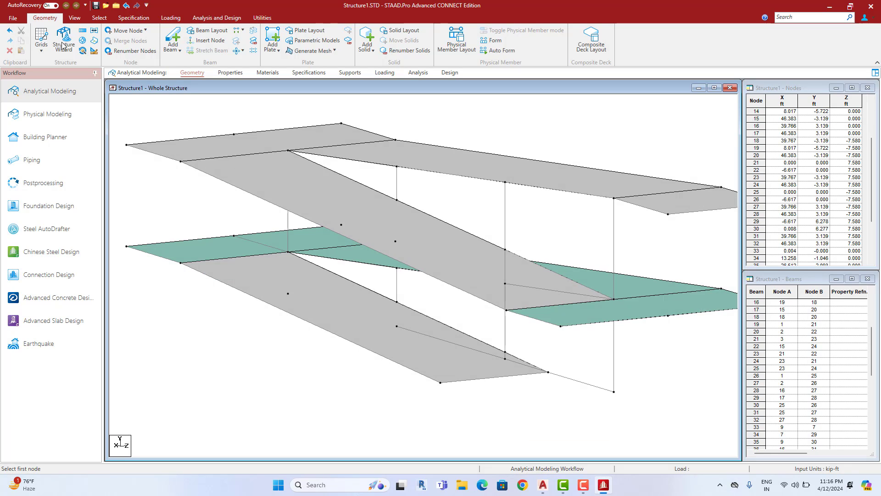
Add perpendicular-intersection beams from the first two column nodes to the sloped ramp and slab edges
left_click(174, 50)
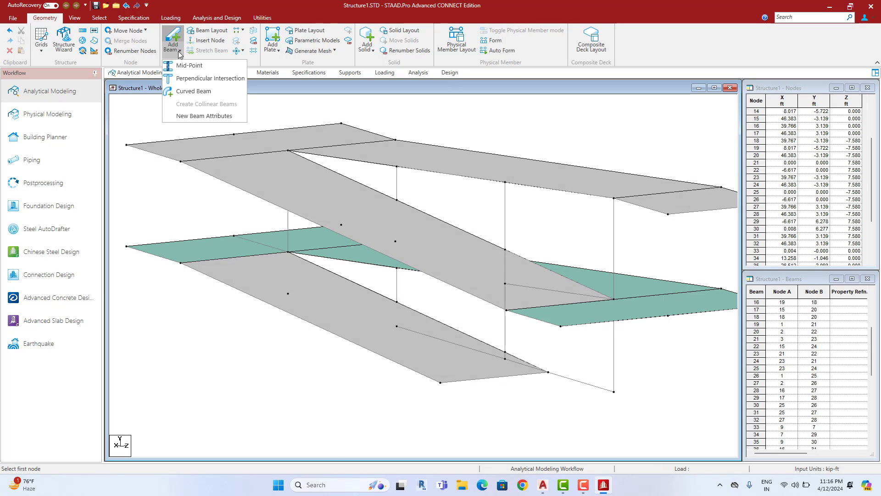
left_click(190, 81)
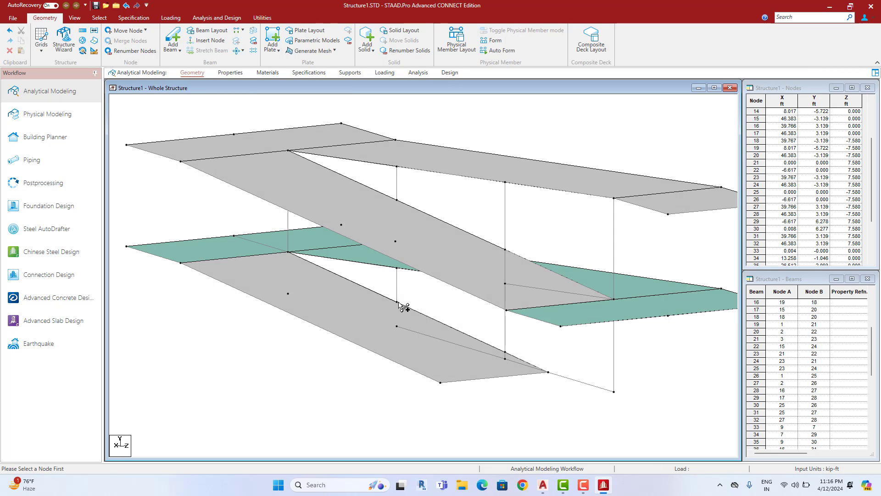
left_click(398, 302)
left_click(334, 335)
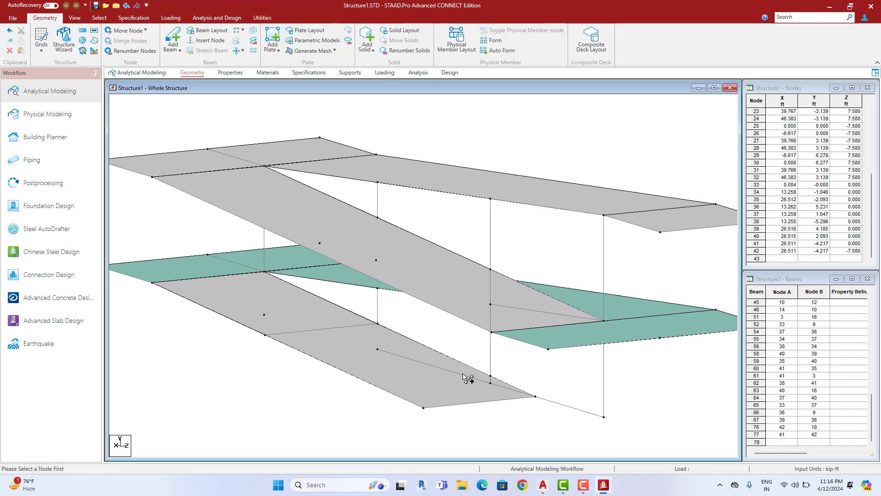
key("Right")
key("Right")
key("Right")
key("Right")
key("Right")
key("Right")
key("Right")
key("Right")
key("Right")
key("Right")
key("Right")
key("Right")
key("Right")
key("Right")
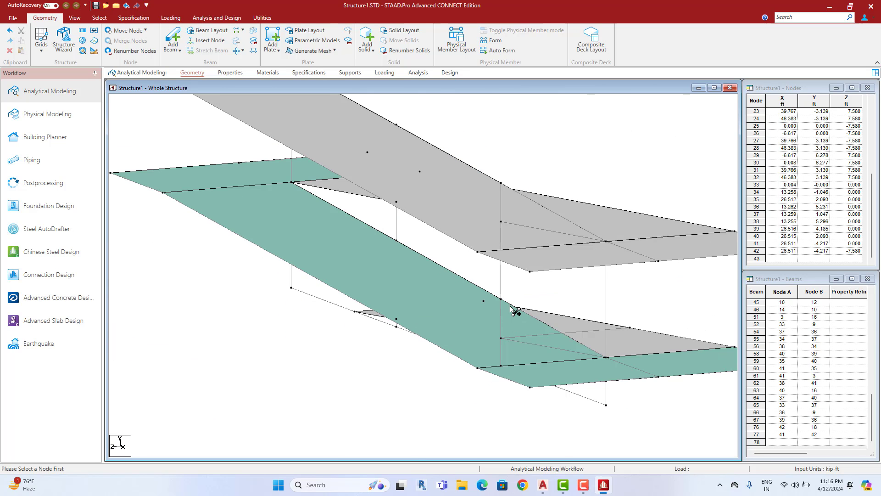
key("Up")
key("Down")
key("Down")
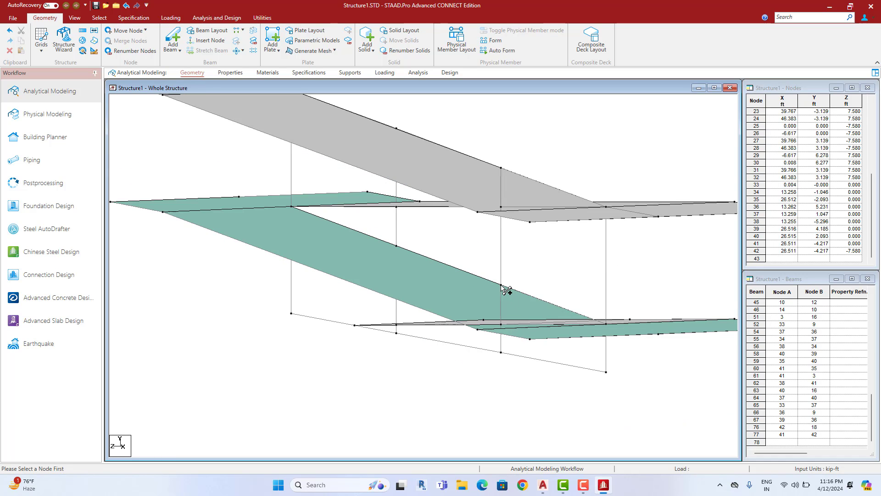
left_click(501, 285)
left_click(424, 311)
Connect nodes 34 and 37 perpendicularly to the slab and inclined plate edges, splitting at node 46
middle_click_drag(423, 304, 455, 336)
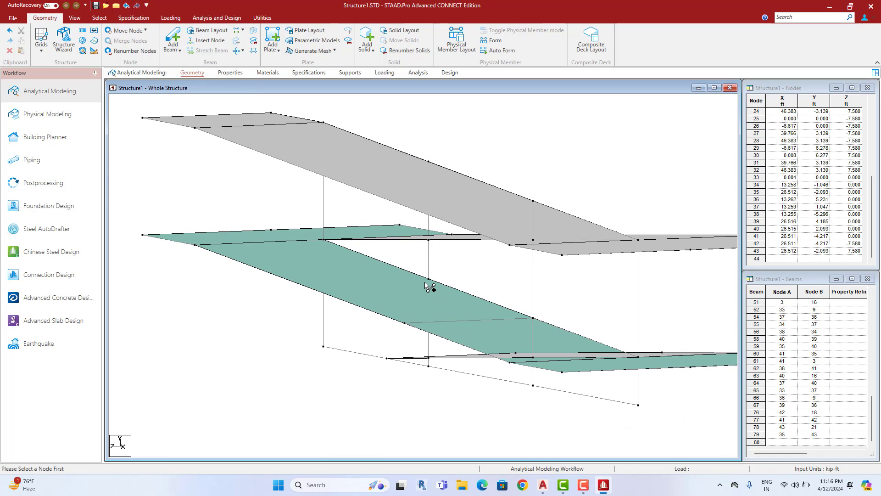
left_click(429, 280)
left_click(315, 291)
middle_click_drag(384, 338, 380, 358)
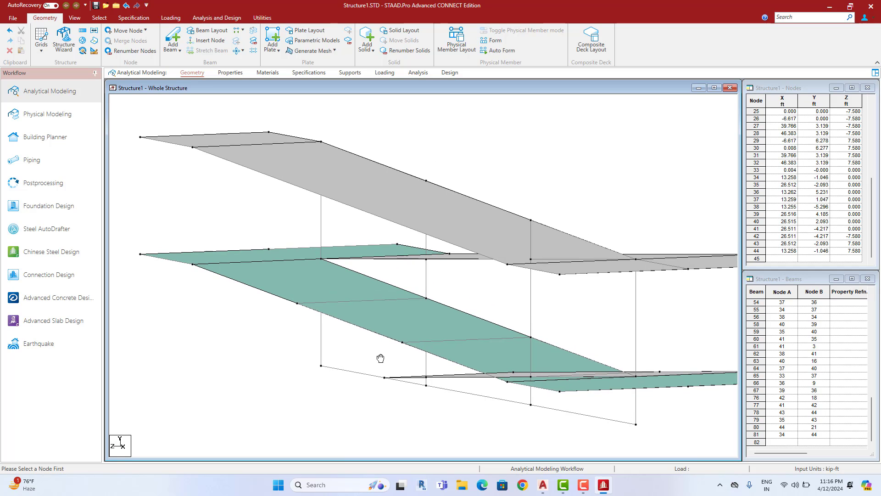
key("Right")
key("Right")
key("Right")
key("Right")
key("Right")
key("Right")
key("Right")
key("Right")
key("Right")
key("Right")
key("Right")
key("Right")
key("Right")
key("Right")
key("Right")
key("Right")
key("Right")
key("Right")
key("Right")
key("Right")
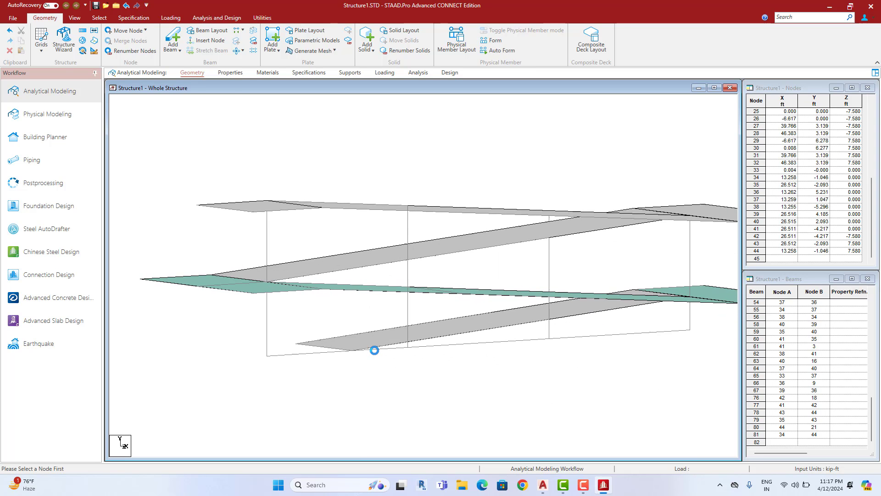
key("Right")
key("Right")
key("Right")
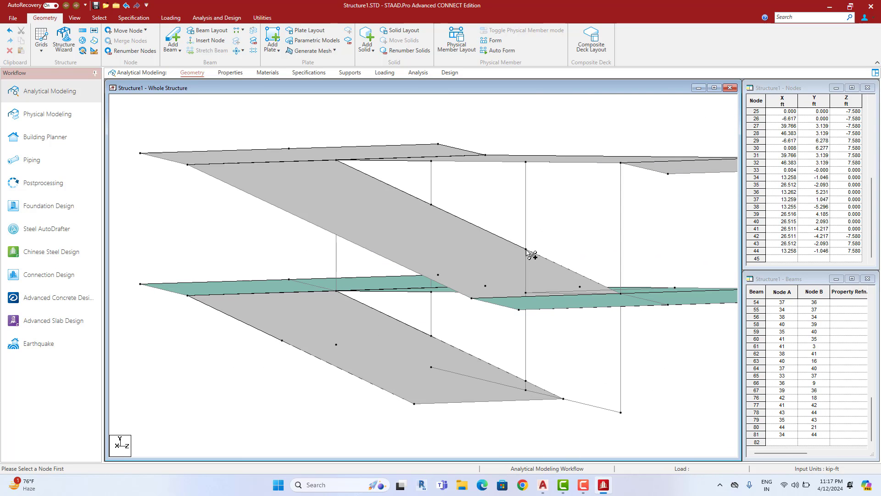
left_click(526, 249)
left_click(400, 264)
middle_click_drag(399, 264, 459, 320)
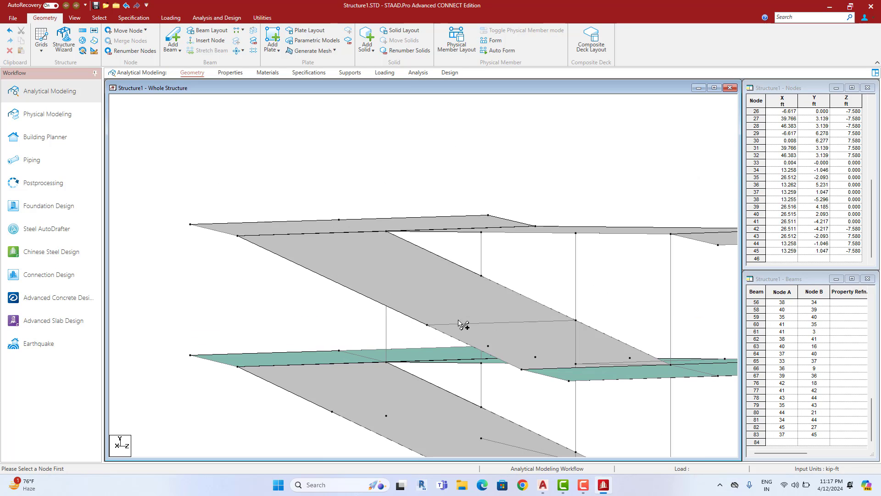
left_click(354, 291)
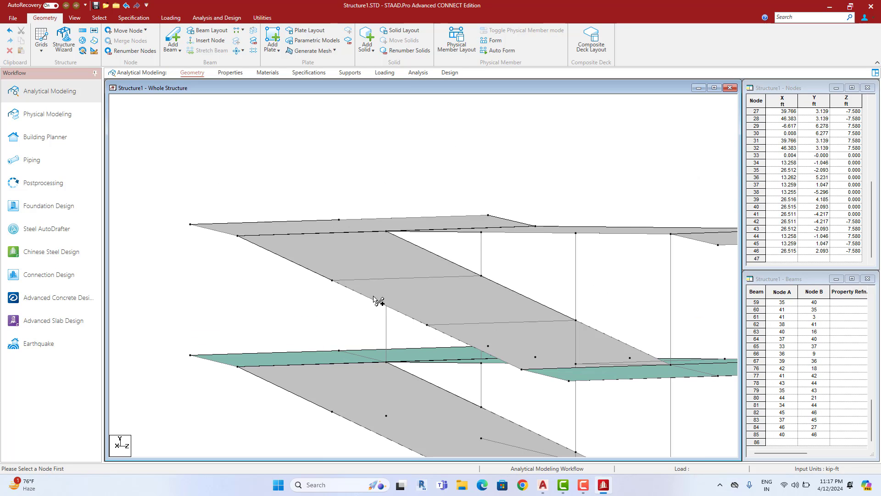
Connect nodes 39 and 36 perpendicularly to the ramp edges, creating new node 48 on beam 86
middle_click_drag(378, 301, 395, 318)
key("Right")
key("Right")
key("Right")
key("Right")
key("Right")
key("Right")
key("Right")
key("Right")
key("Right")
key("Right")
key("Right")
key("Right")
key("Right")
key("Right")
key("Right")
key("Right")
key("Right")
key("Right")
key("Right")
key("Right")
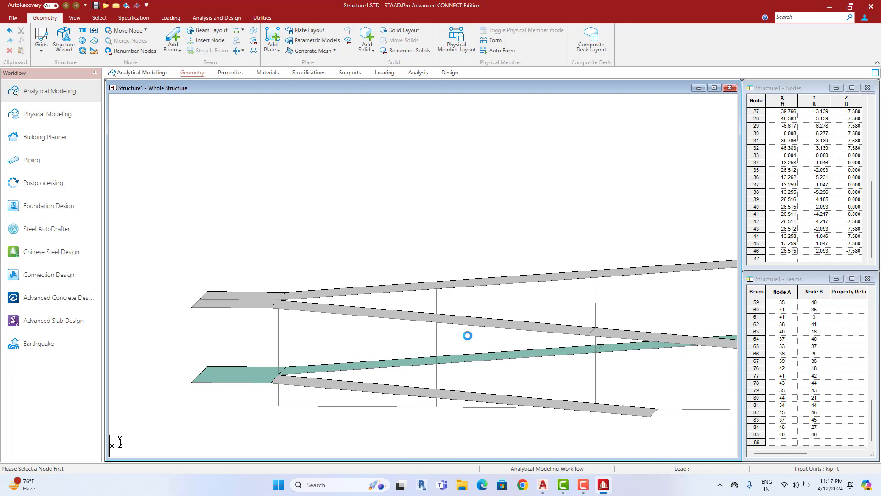
key("Right")
key("Right")
key("Right")
key("Right")
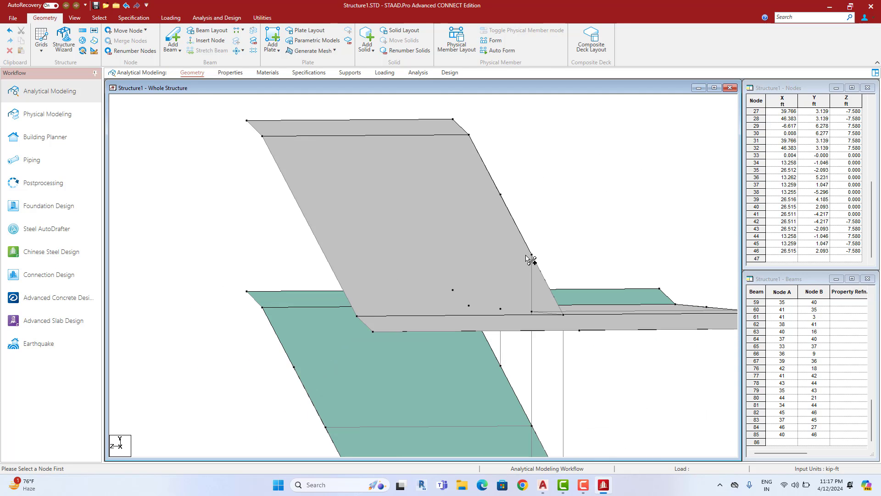
left_click(330, 264)
key("Right")
key("Right")
key("Right")
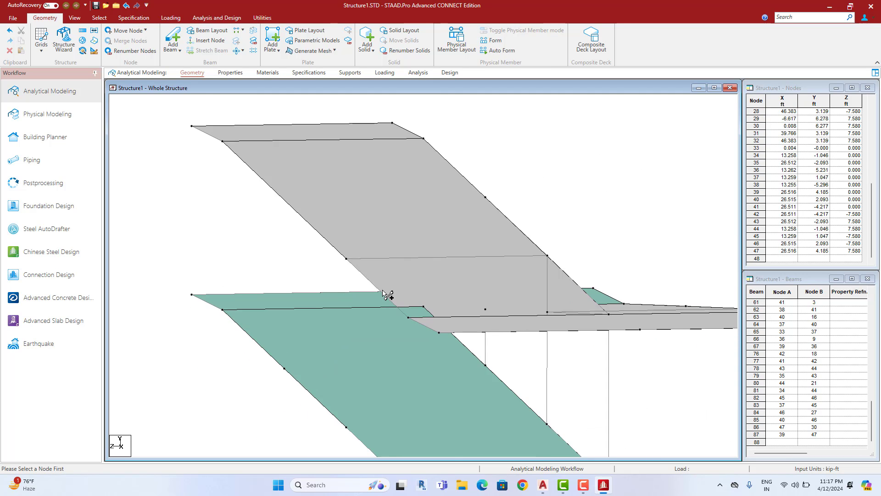
scroll(459, 273, "down", 3)
left_click(470, 233)
left_click(464, 233)
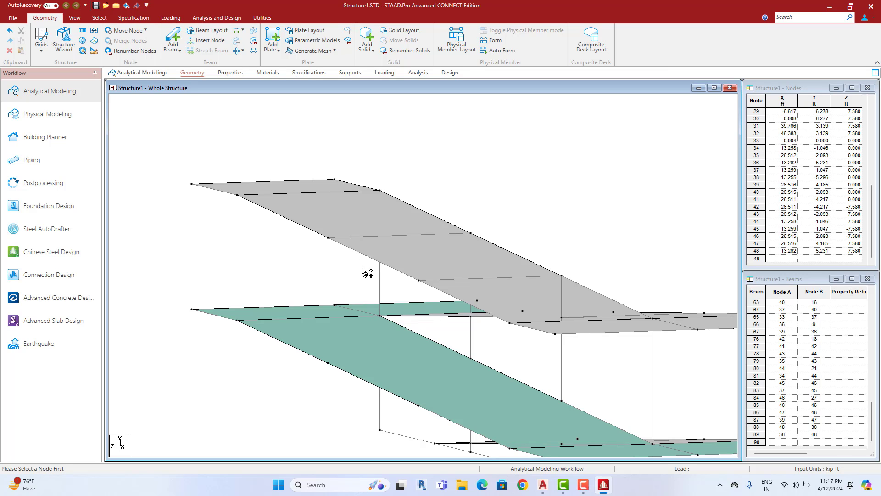
scroll(360, 305, "down", 1)
scroll(359, 306, "down", 4)
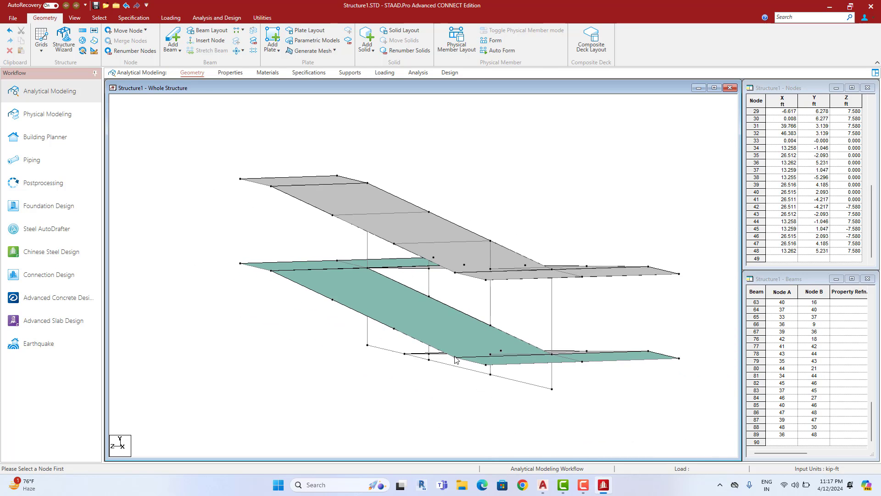
key("Up")
key("Down")
key("Down")
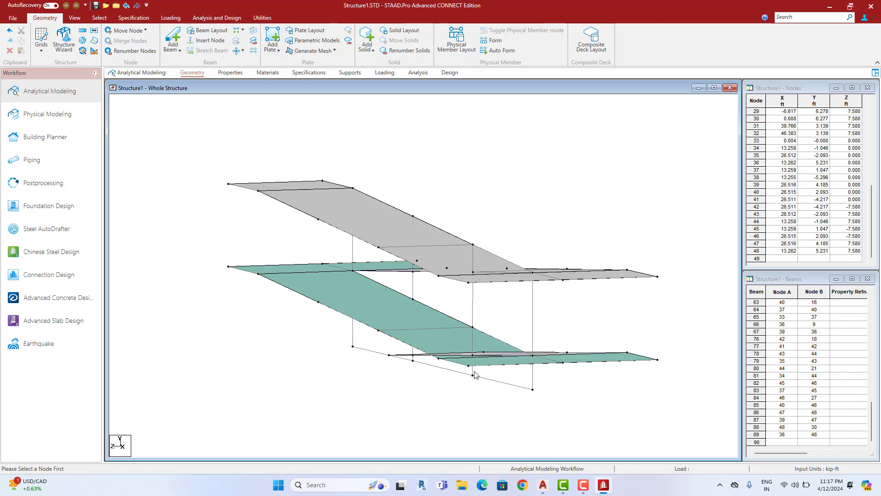
key("Right")
key("Right")
key("Right")
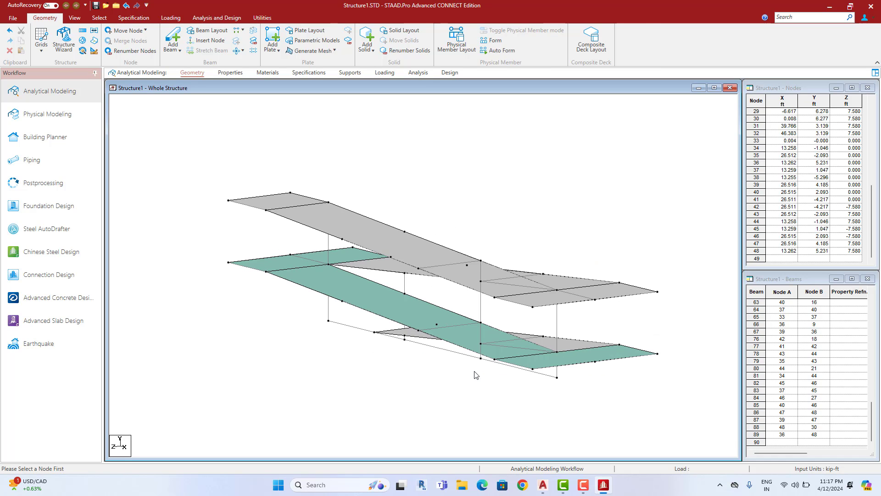
key("Right")
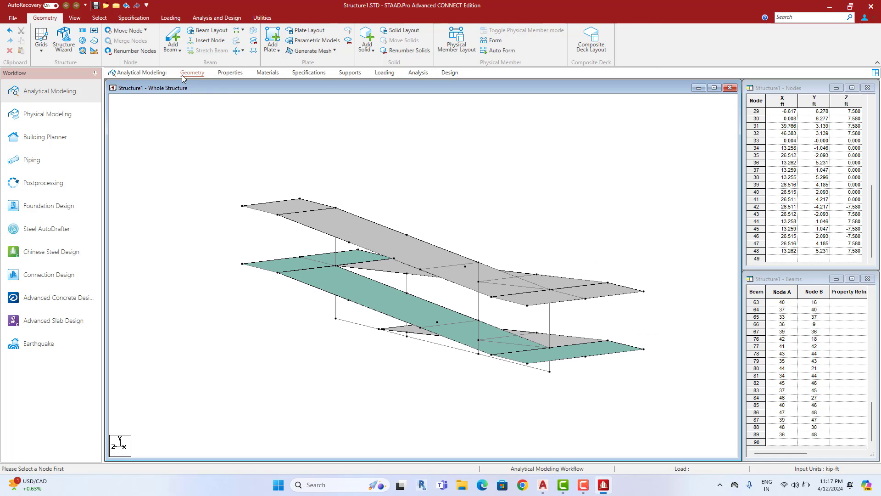
Switch to a preset view tilted near front elevation and open the whole-structure Properties page
left_click(74, 18)
left_click(185, 31)
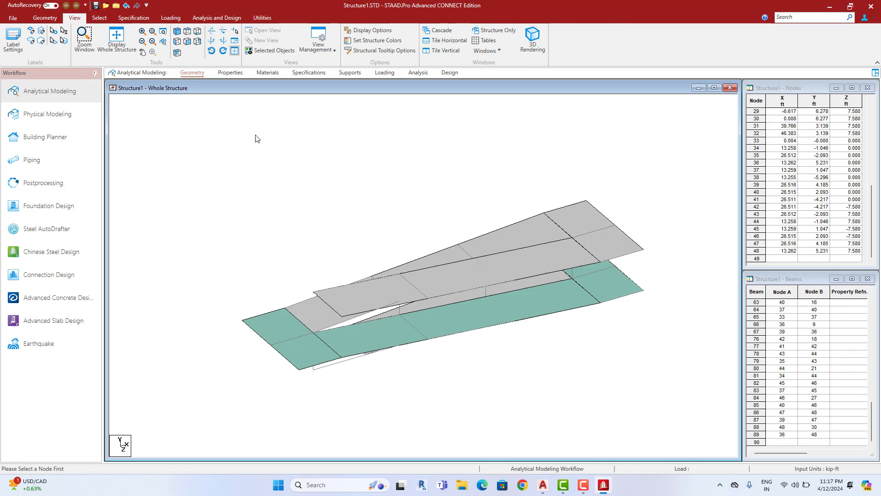
key("Up")
key("Up")
key("Up")
key("Up")
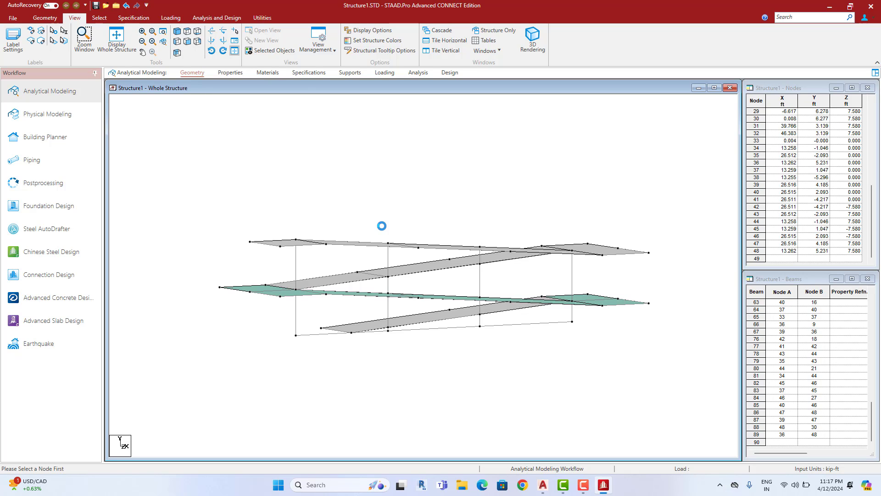
left_click(230, 74)
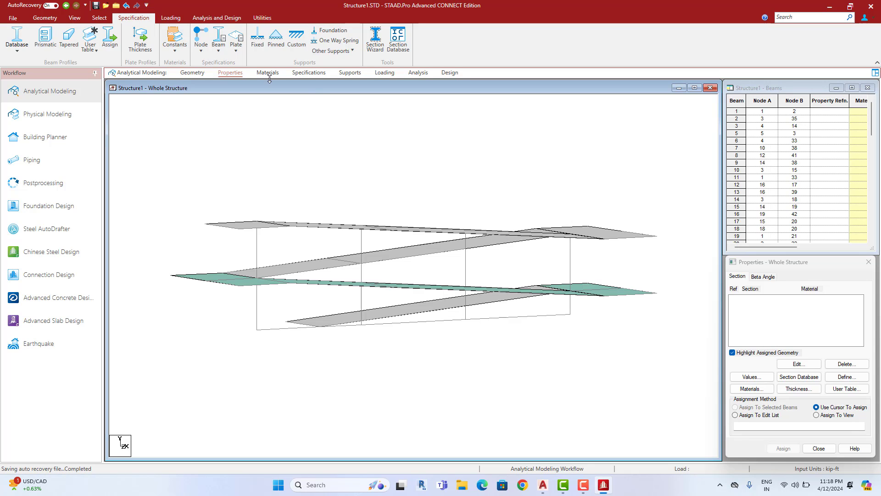
Set the input units to inch and pound
left_click(43, 18)
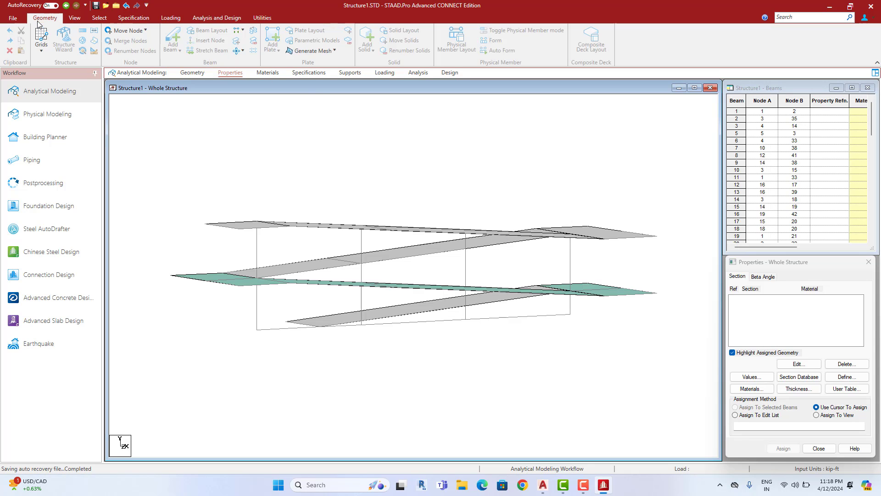
left_click(93, 51)
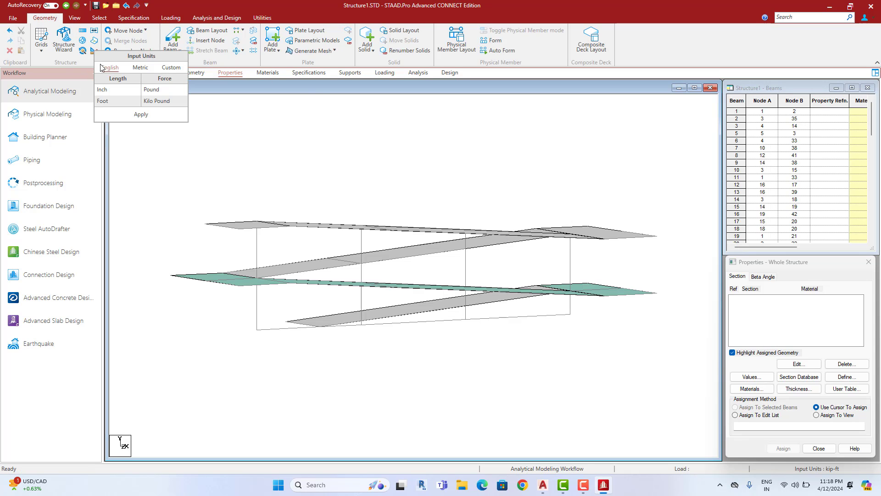
left_click(162, 90)
left_click(141, 115)
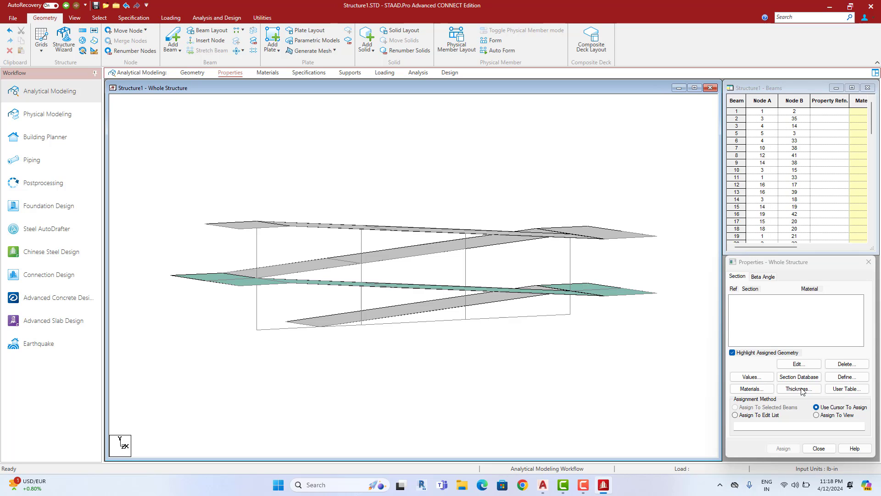
Define a 15-inch circular and a 12 x 10 inch rectangular concrete section
left_click(846, 377)
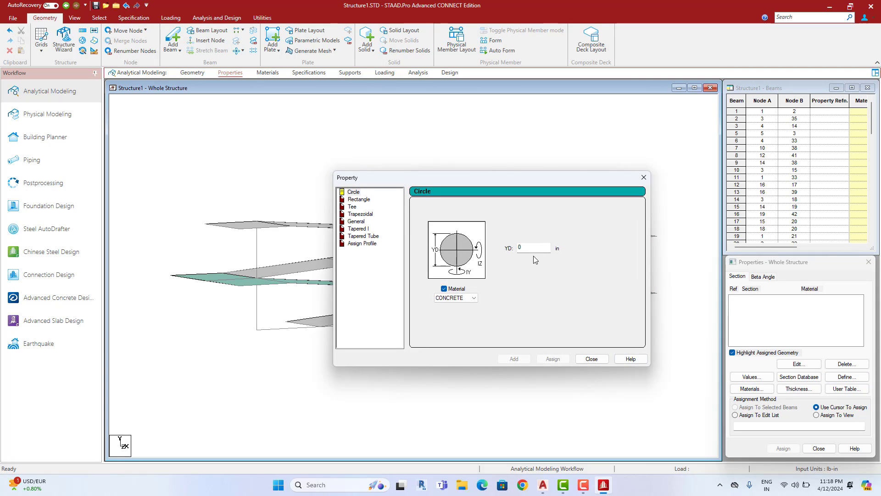
left_click_drag(533, 249, 493, 252)
type("18")
left_click(514, 358)
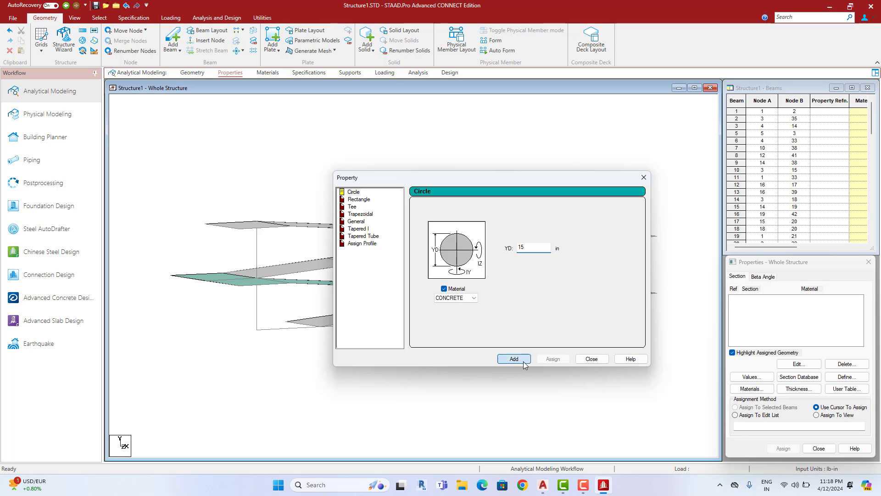
left_click(365, 200)
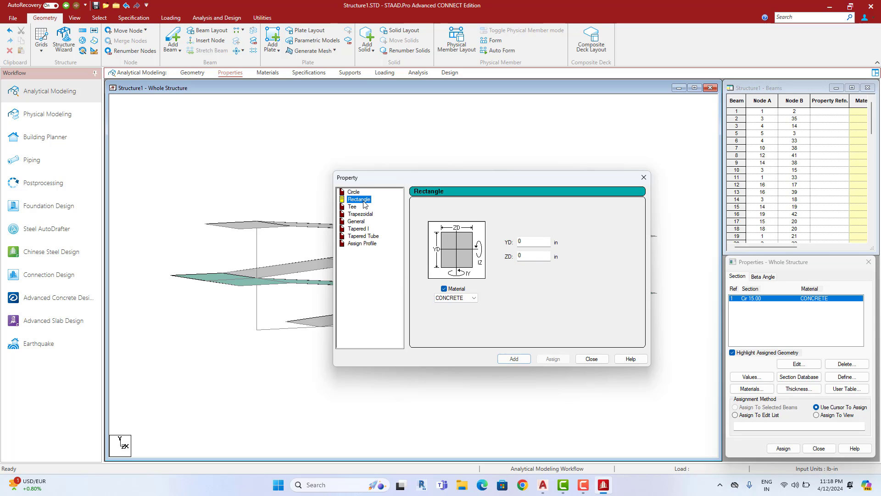
left_click(535, 242)
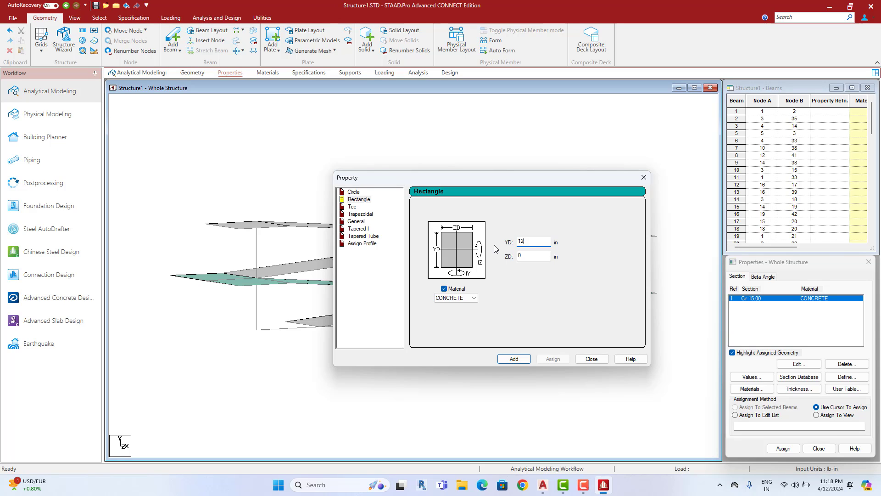
key("Tab")
type("10")
left_click(517, 359)
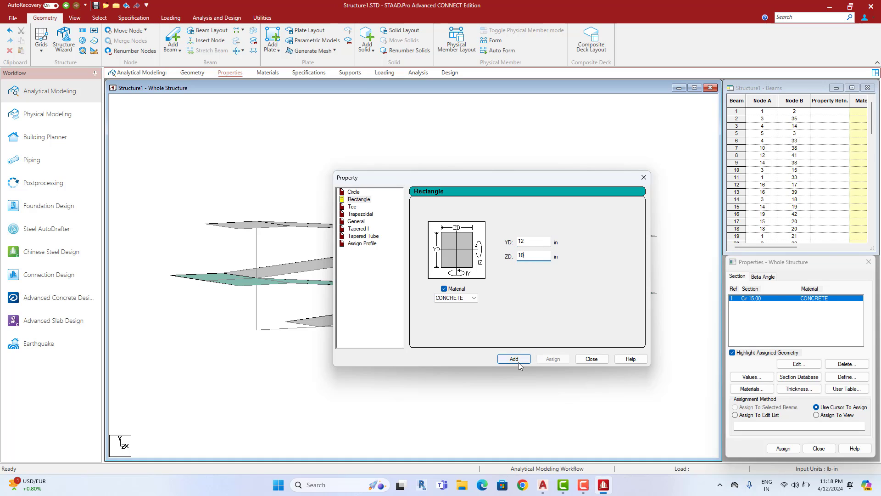
left_click(591, 359)
left_click(757, 298)
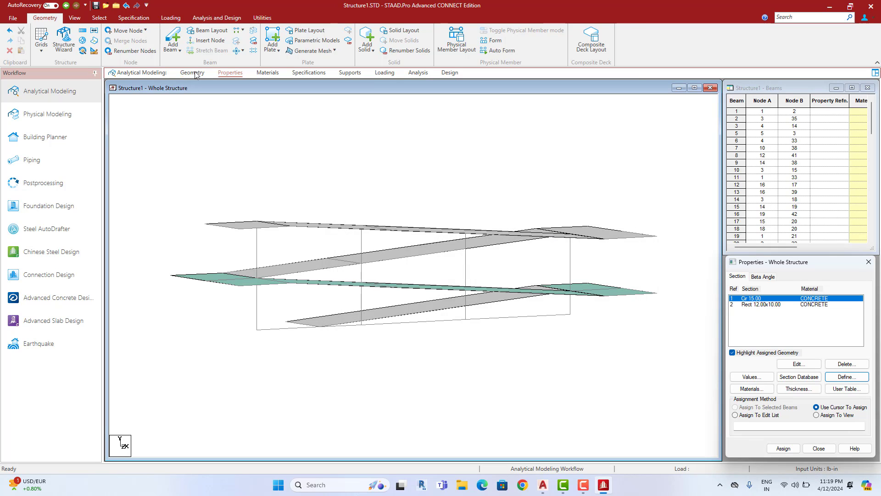
Assign the Cir 15.00 section to the short bottom column segment picked in front view
left_click(76, 18)
left_click(197, 45)
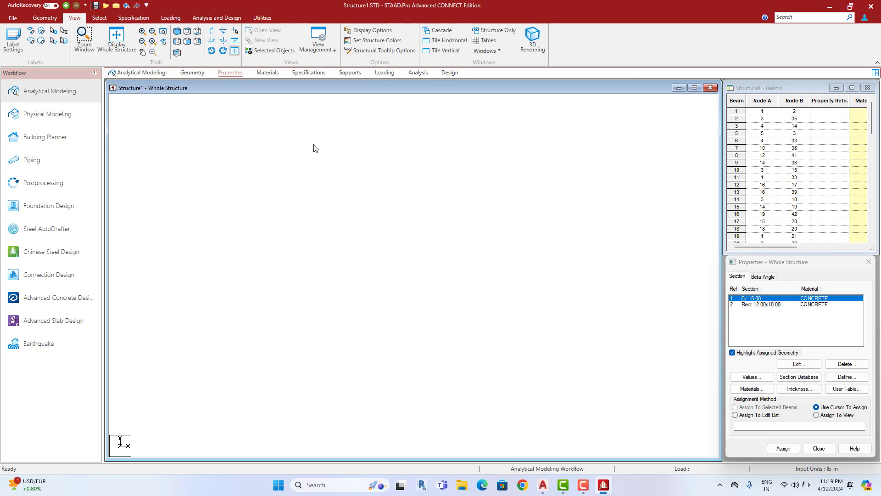
left_click_drag(512, 287, 454, 289)
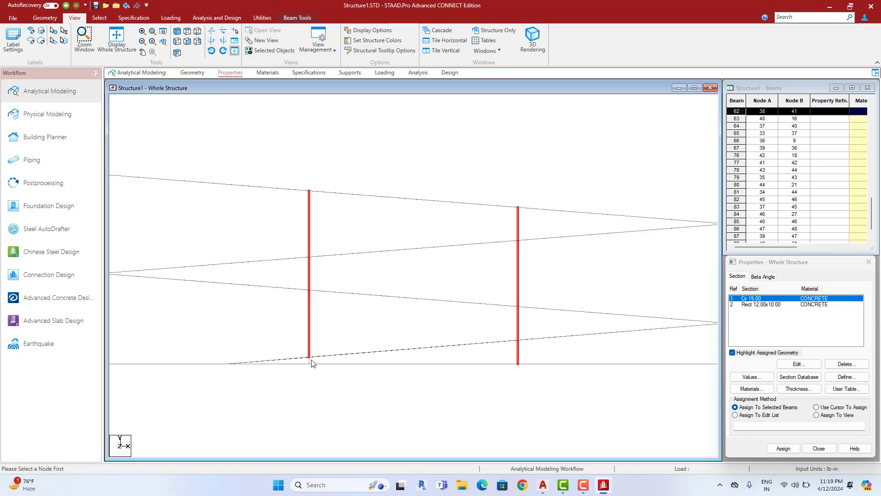
left_click(311, 360, "ctrl")
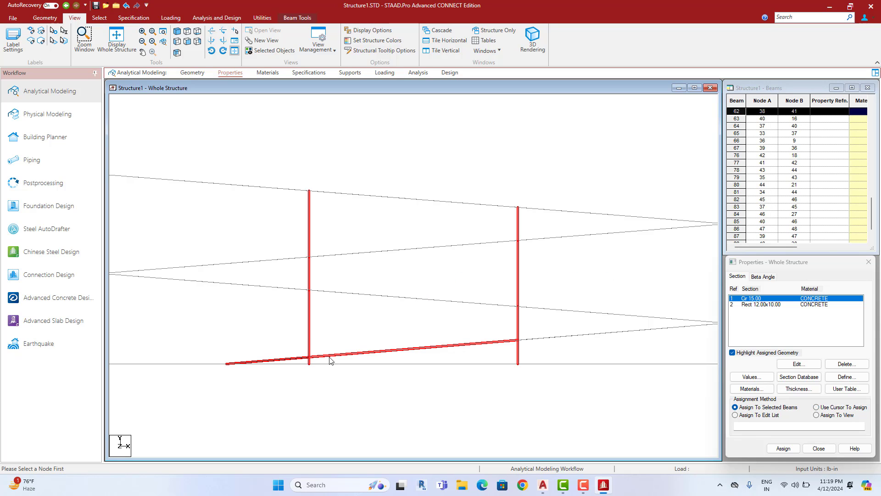
left_click(303, 359, "ctrl")
left_click(177, 31)
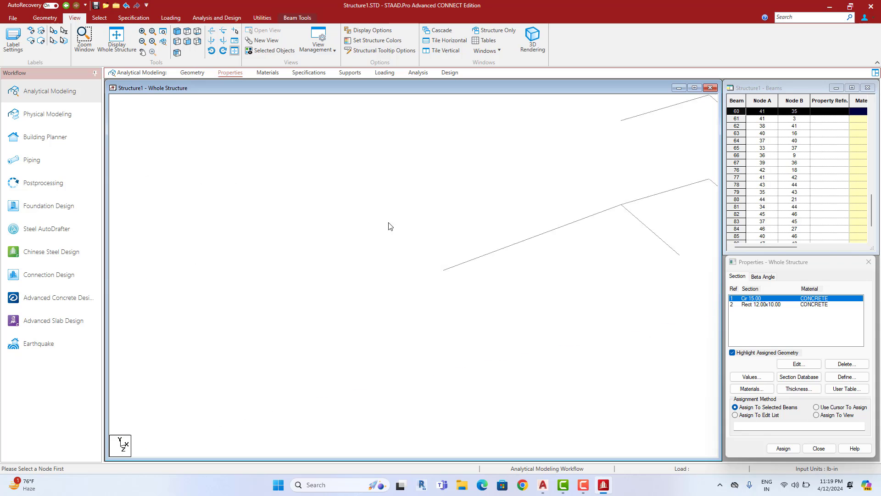
scroll(392, 220, "down", 1)
middle_click_drag(414, 222, 377, 236)
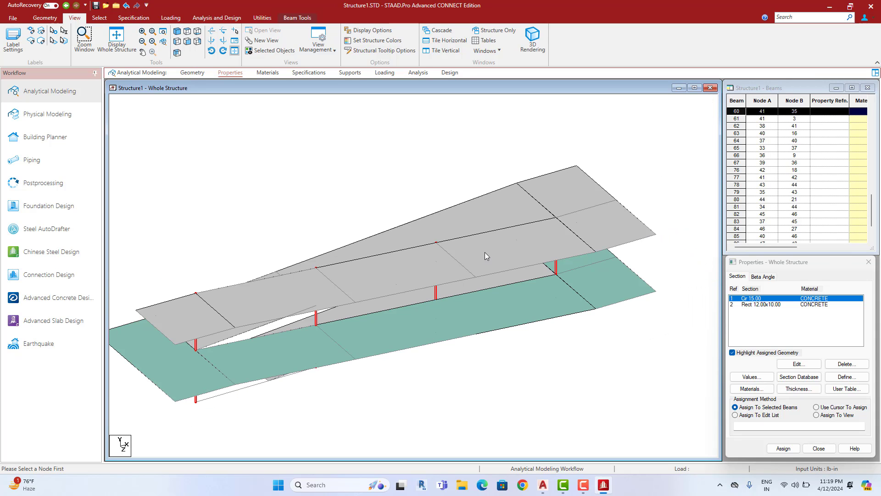
left_click(784, 448)
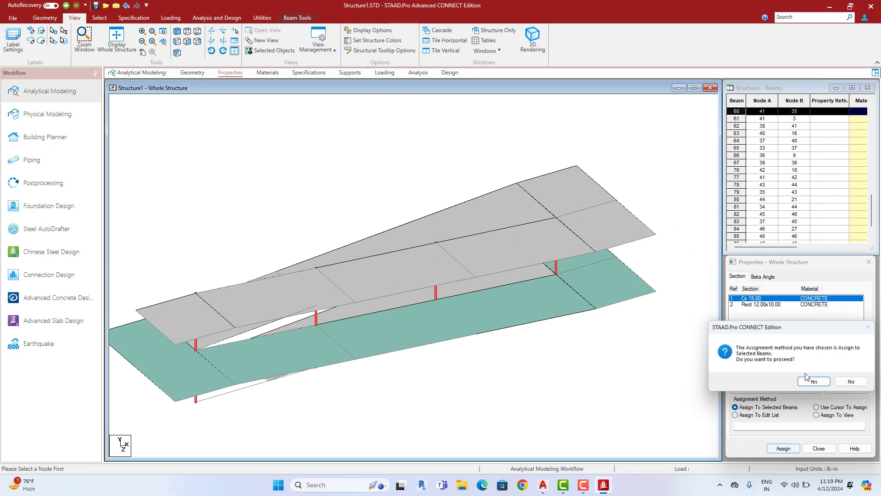
left_click(815, 385)
left_click(768, 304)
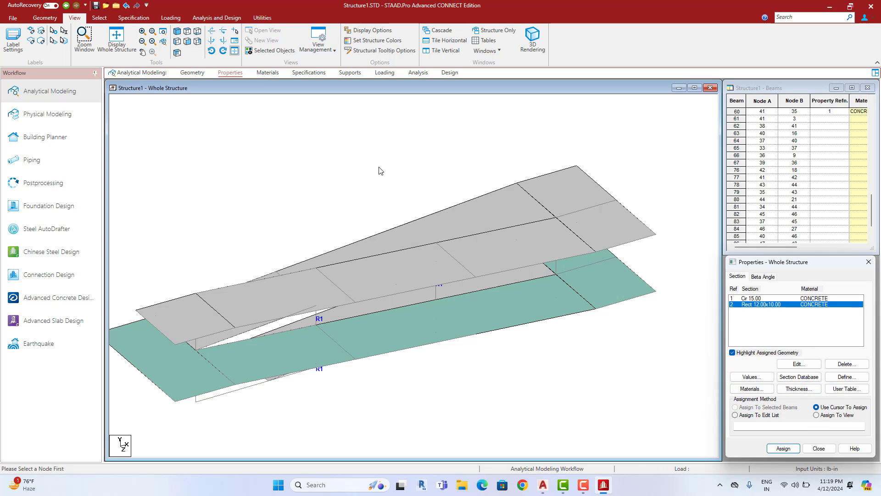
scroll(390, 183, "down", 2)
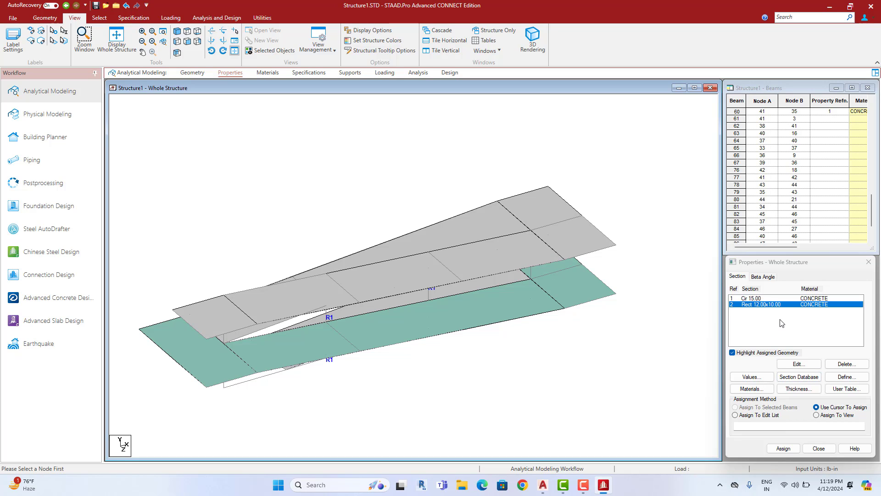
Create an 8-inch plate thickness and assign it to all ramp slab plates in view
left_click(799, 389)
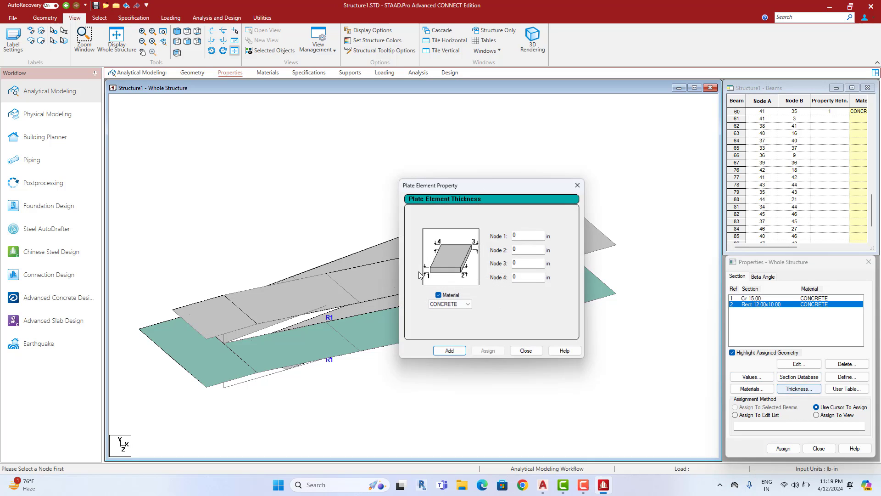
double_click(529, 238)
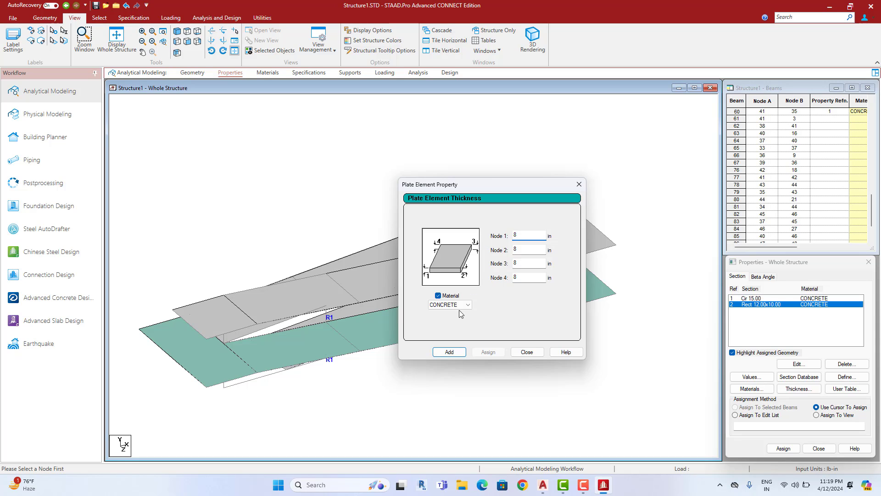
left_click(449, 352)
left_click(527, 352)
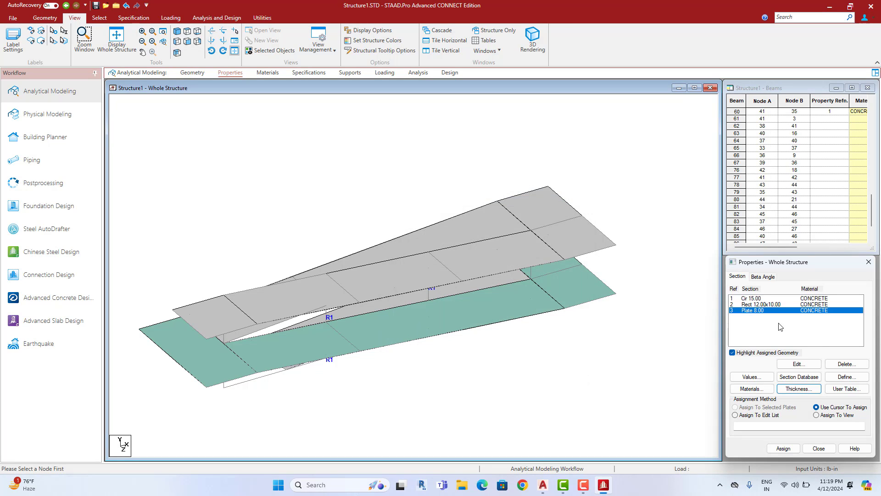
left_click(817, 416)
left_click(783, 448)
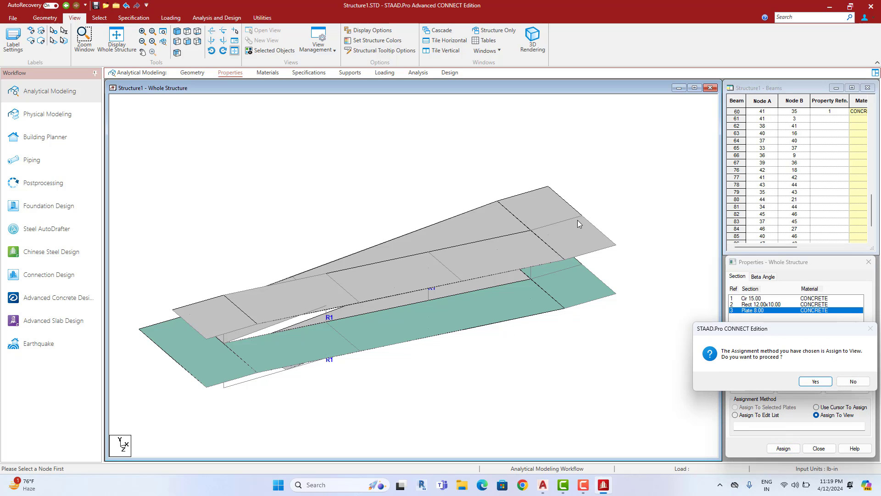
left_click(816, 382)
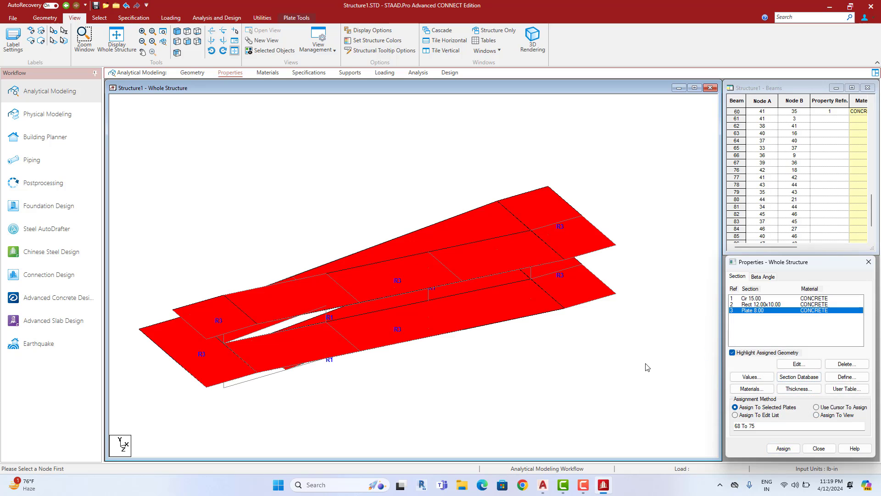
left_click(763, 305)
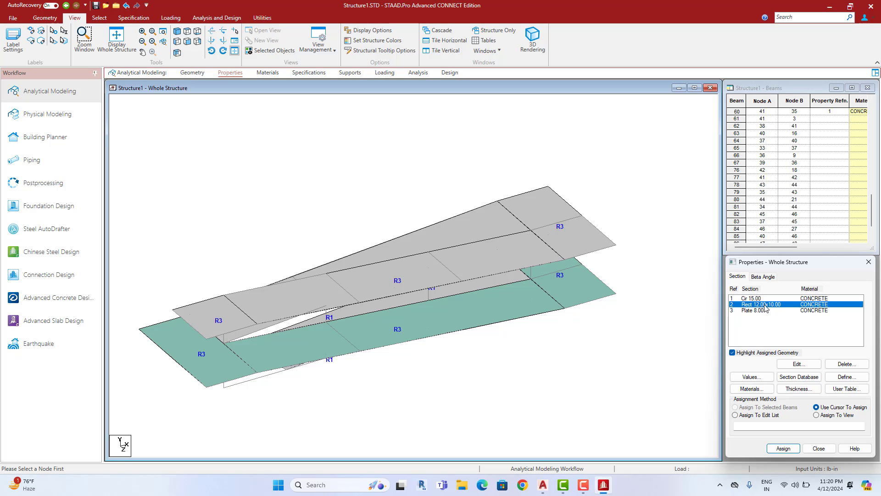
Select all beams with missing properties and assign them the Rect 12.00x10.00 section
left_click(99, 17)
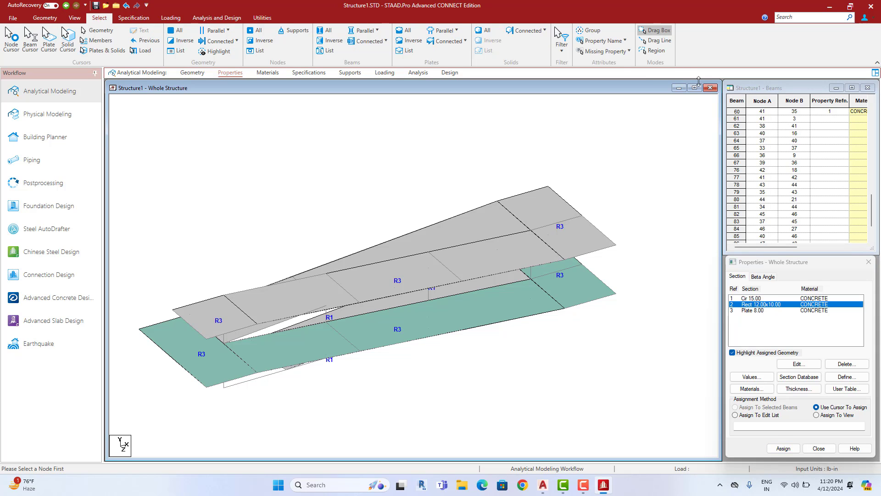
left_click(606, 40)
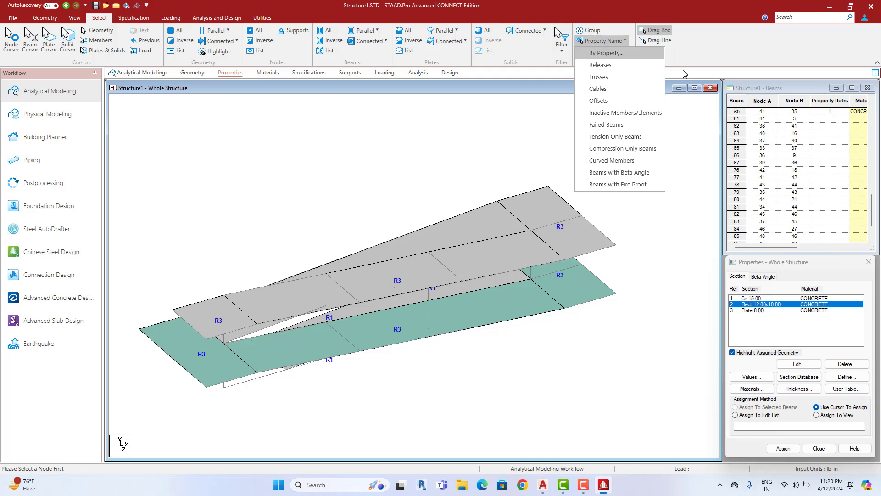
left_click(615, 52)
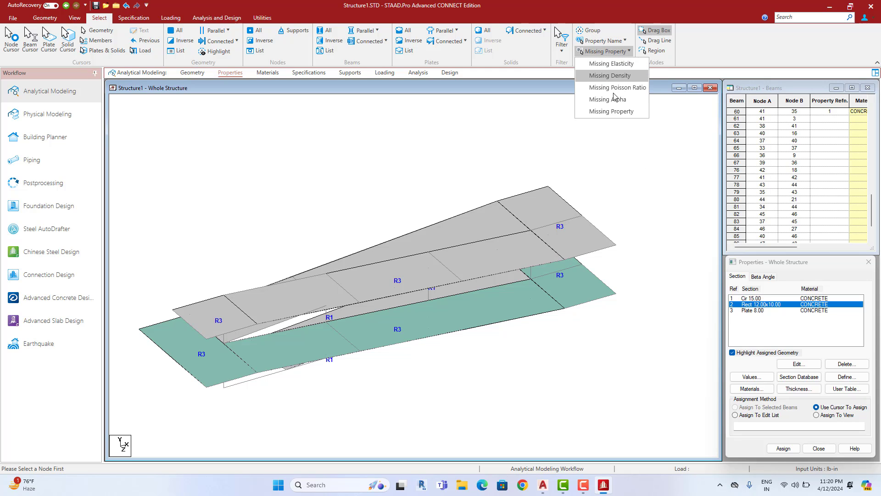
left_click(611, 112)
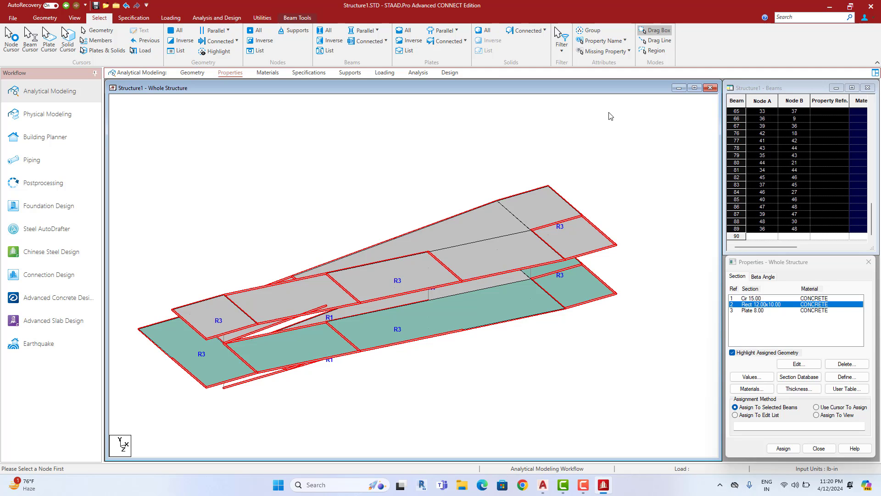
left_click(787, 448)
left_click(815, 381)
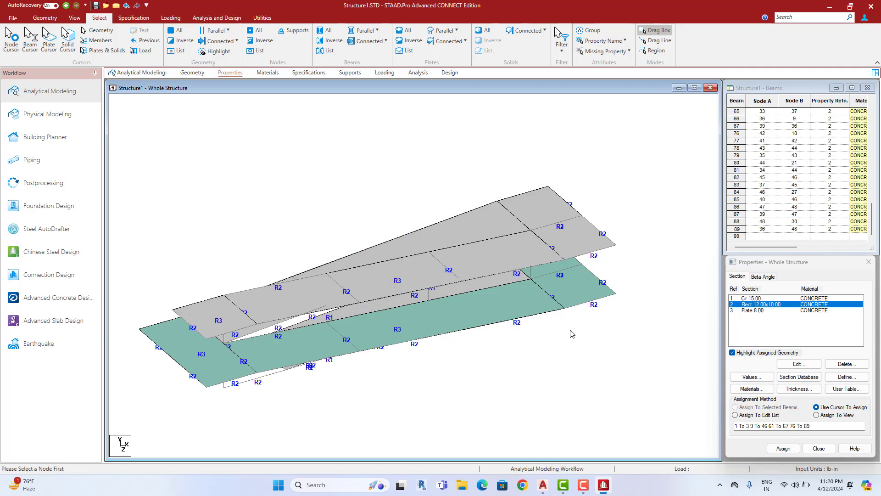
Open a maximised 3D rendered view and orbit it to inspect the slabs, beams and columns
right_click(357, 105)
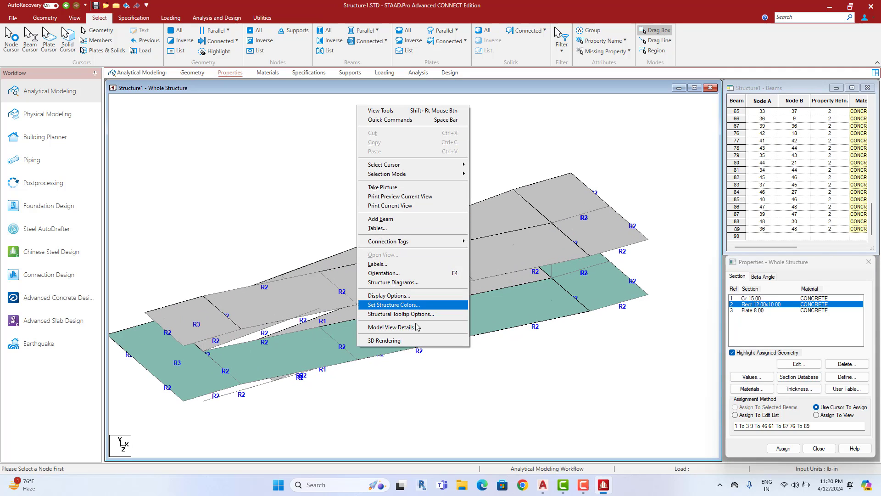
left_click(417, 340)
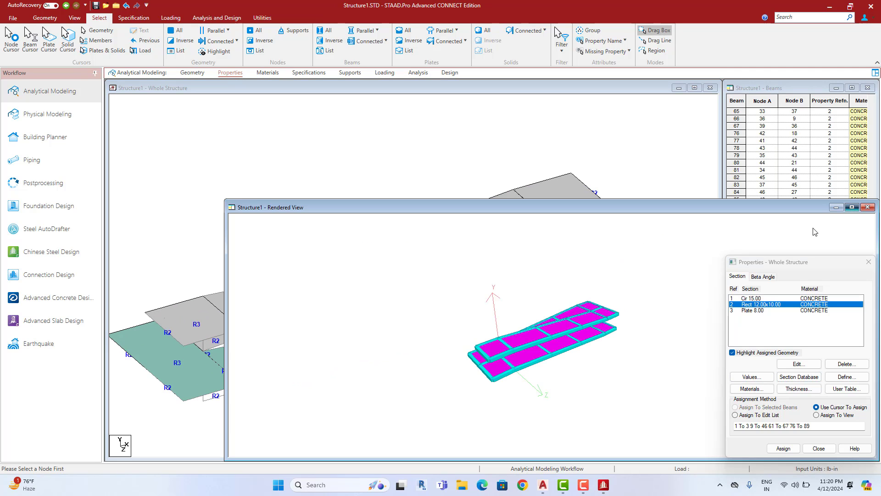
left_click(848, 205)
left_click_drag(560, 319, 558, 280)
scroll(558, 281, "up", 3)
left_click_drag(563, 322, 581, 349)
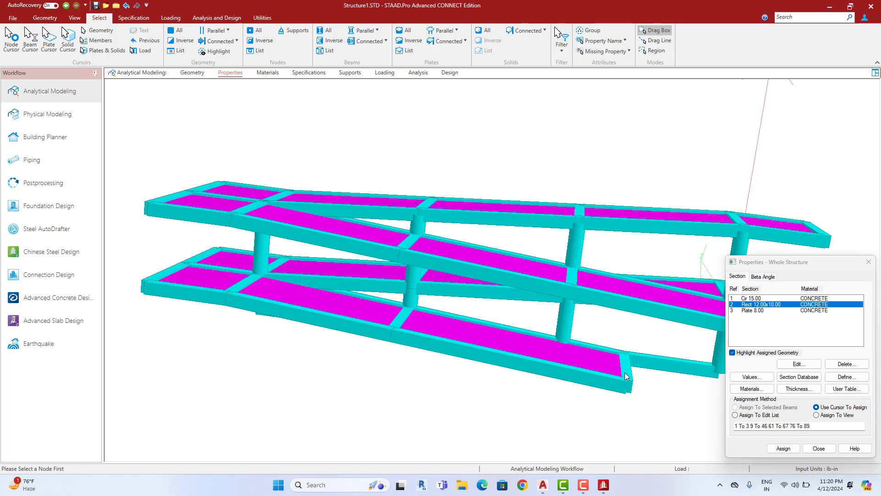
left_click_drag(408, 321, 542, 350)
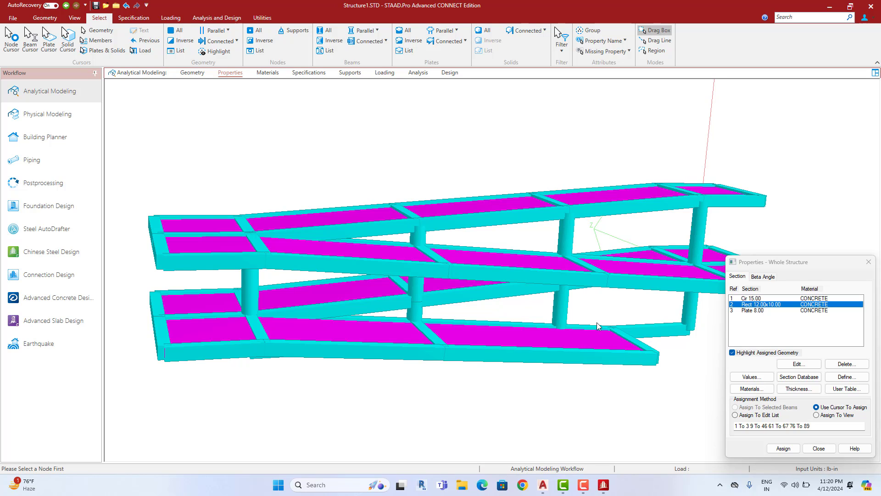
middle_click_drag(569, 368, 579, 325)
middle_click_drag(473, 285, 392, 326)
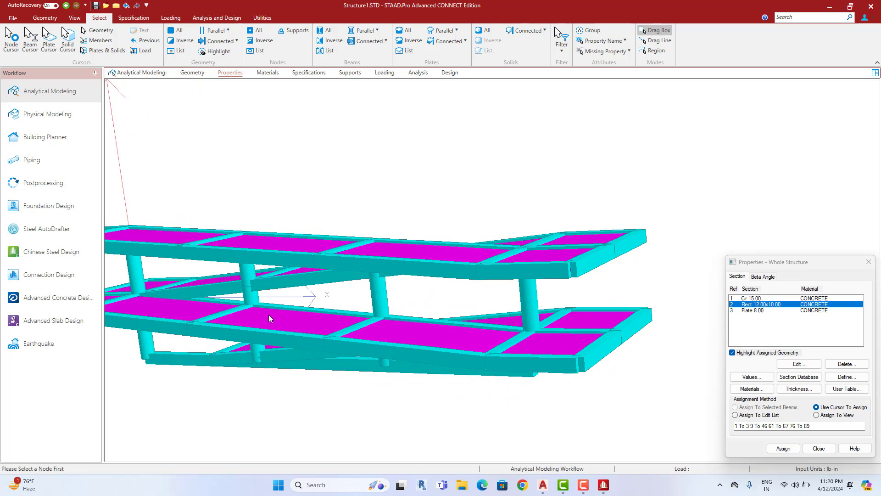
middle_click_drag(270, 318, 592, 332)
middle_click_drag(599, 296, 330, 335)
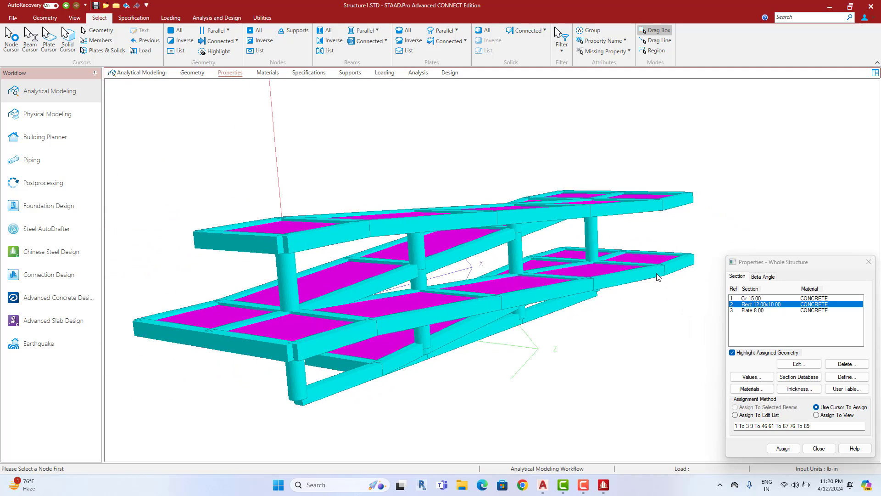
middle_click_drag(576, 296, 540, 290)
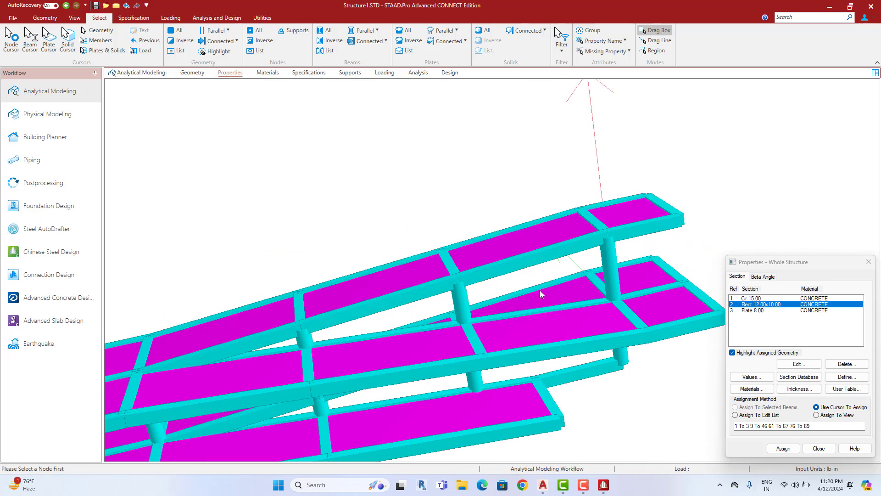
middle_click_drag(809, 192, 357, 279)
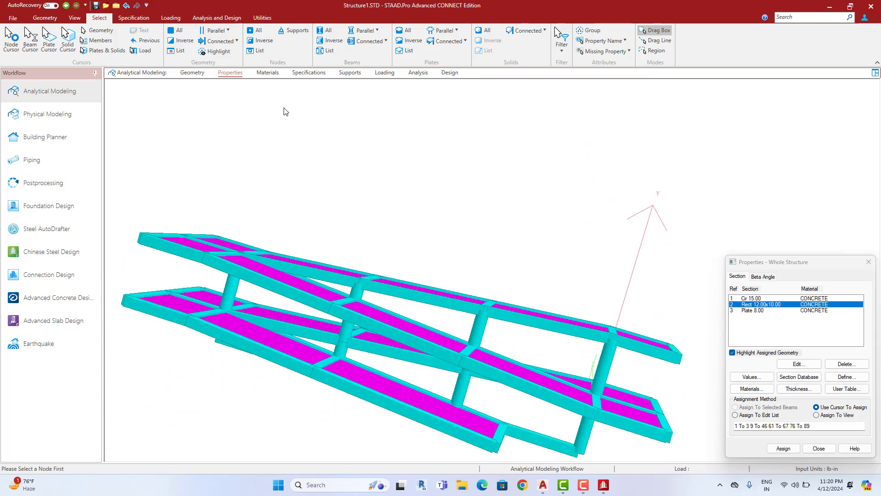
left_click(192, 73)
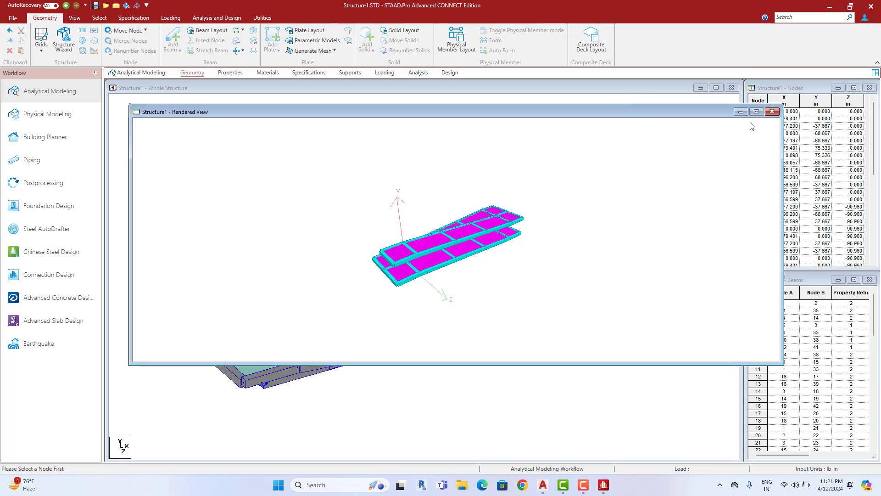
left_click(772, 112)
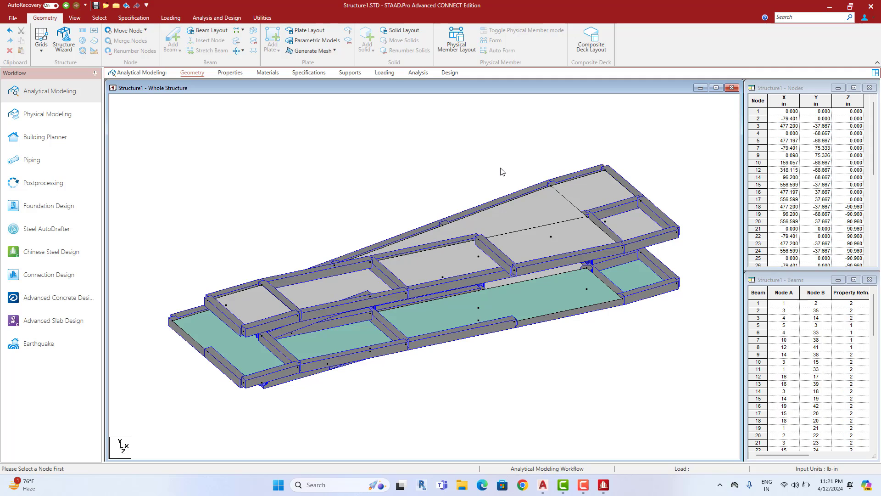
left_click(76, 20)
left_click(179, 42)
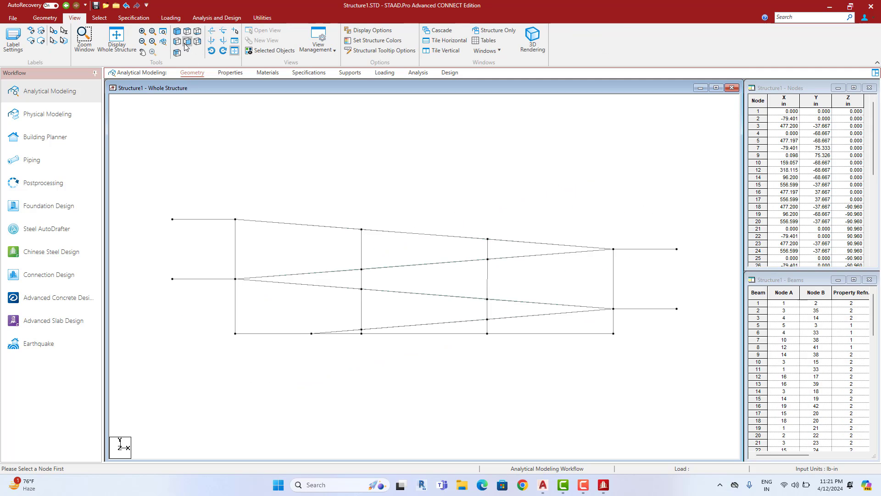
left_click(201, 42)
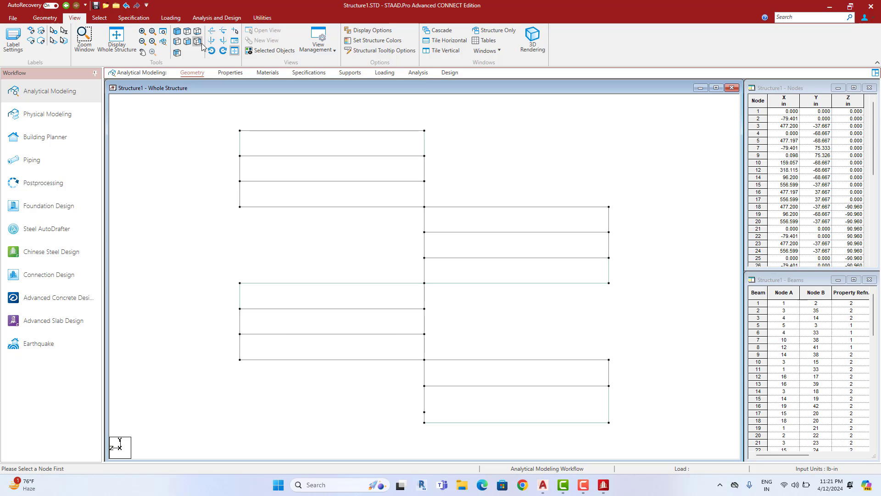
left_click(187, 41)
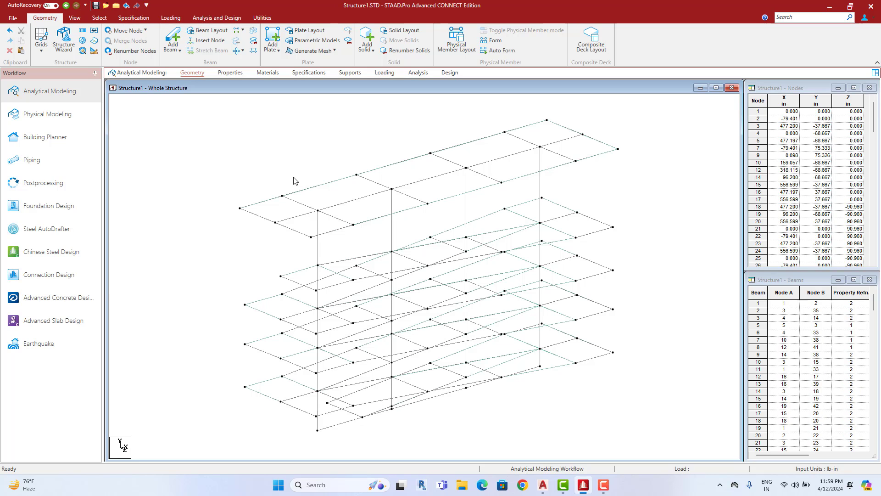
left_click(74, 17)
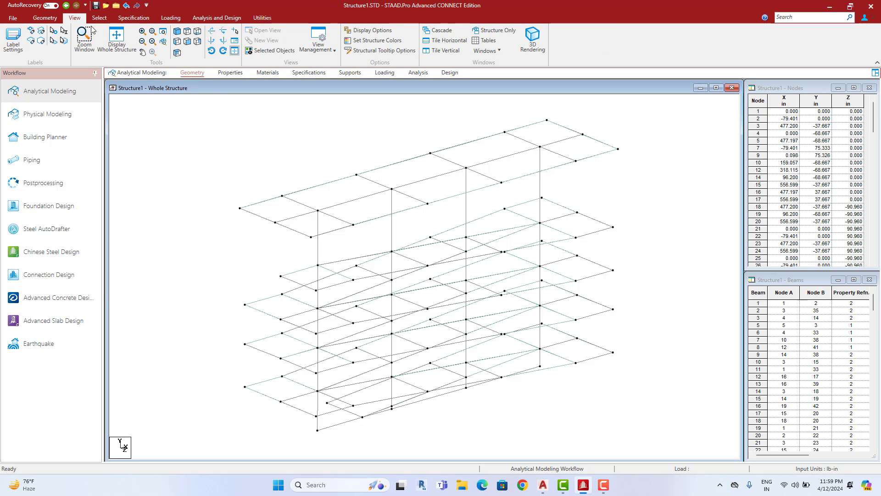
left_click(188, 41)
scroll(340, 272, "down", 8)
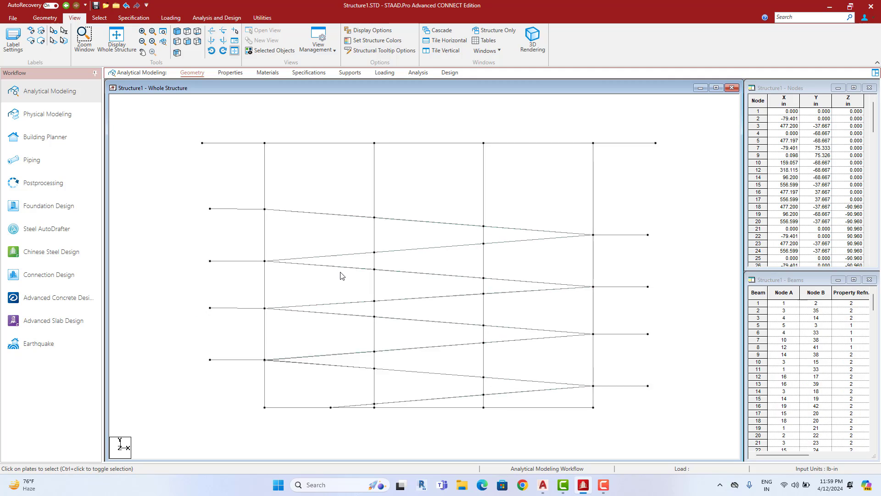
middle_click_drag(394, 297, 387, 301)
scroll(380, 296, "up", 7)
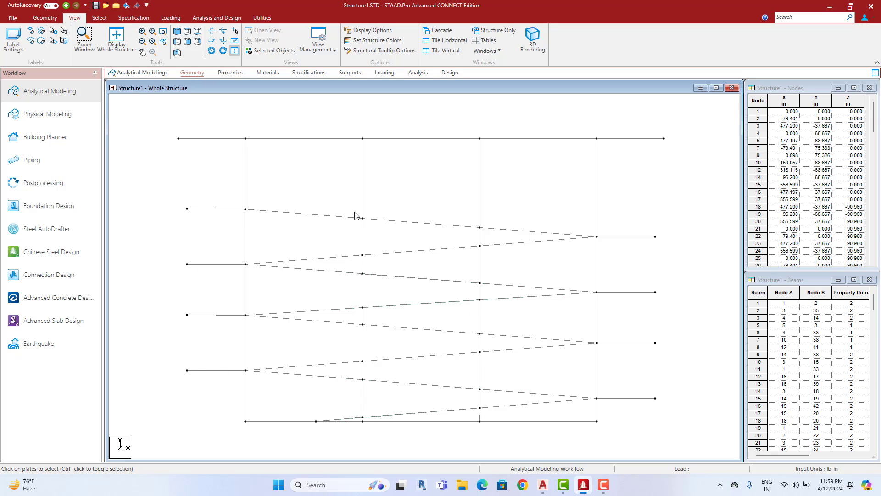
scroll(364, 301, "down", 1)
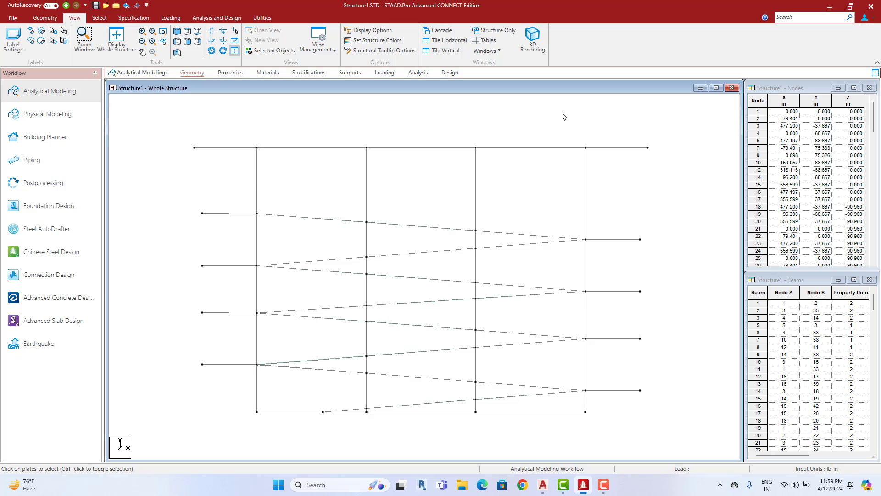
left_click_drag(669, 131, 137, 156)
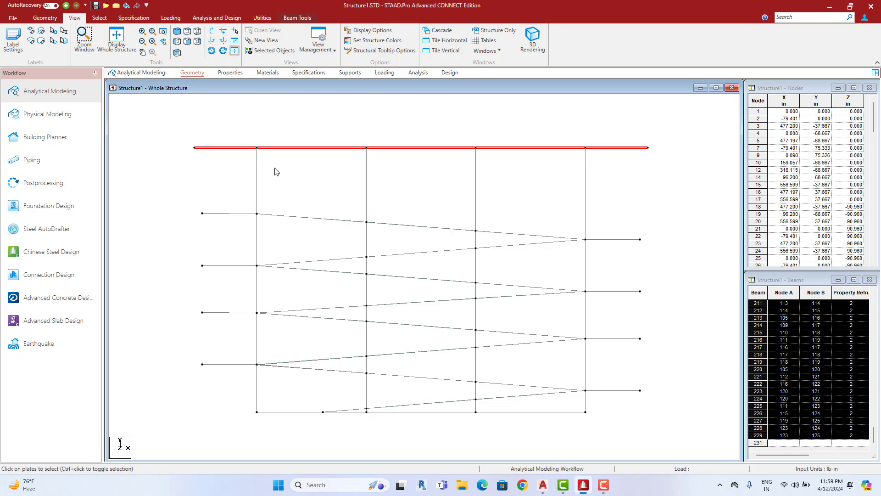
key("Delete")
key("ctrl+z")
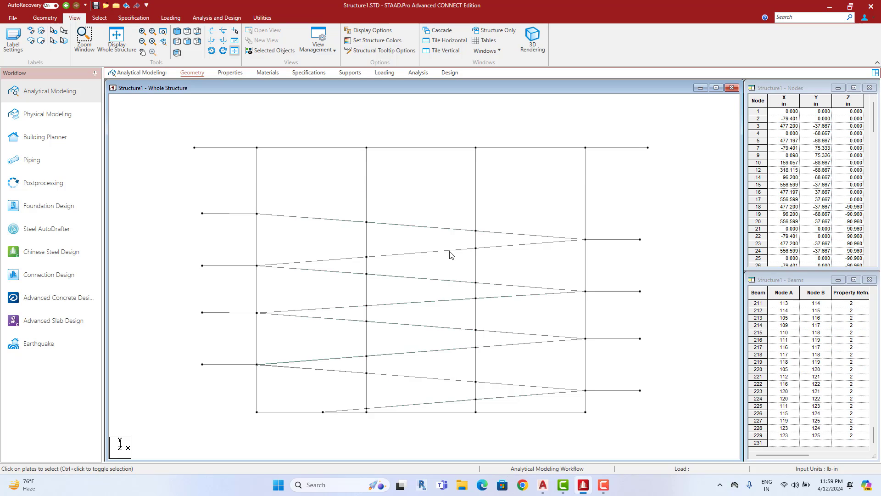
Orbit a maximised 3D rendering, then show the Properties page listing Cir 15.00 through Plate 5.00
right_click(321, 183)
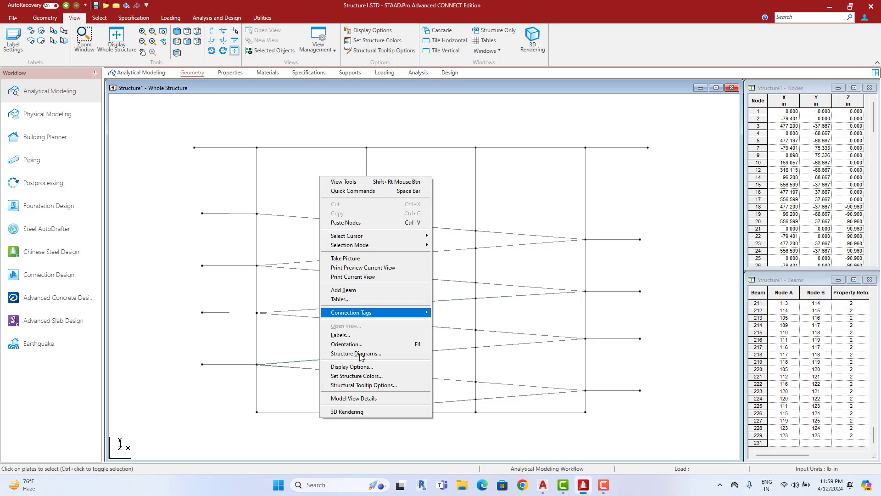
left_click(360, 411)
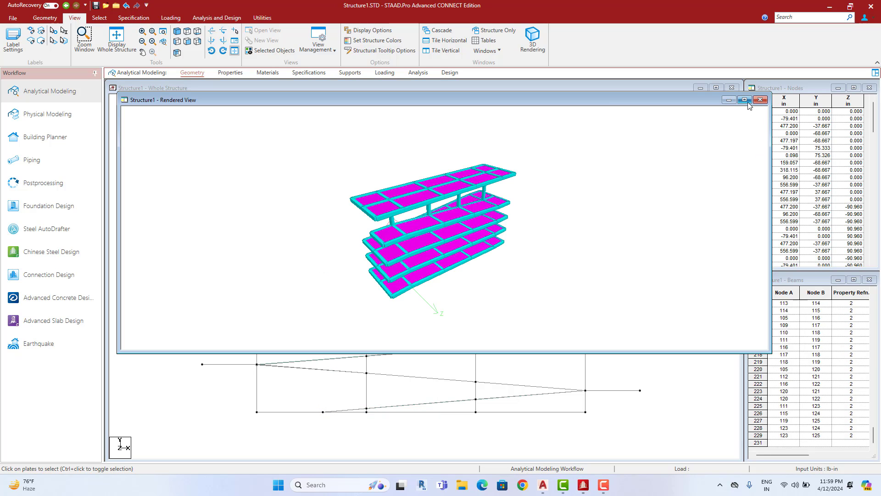
left_click(745, 99)
scroll(647, 211, "up", 4)
left_click_drag(665, 234, 498, 295)
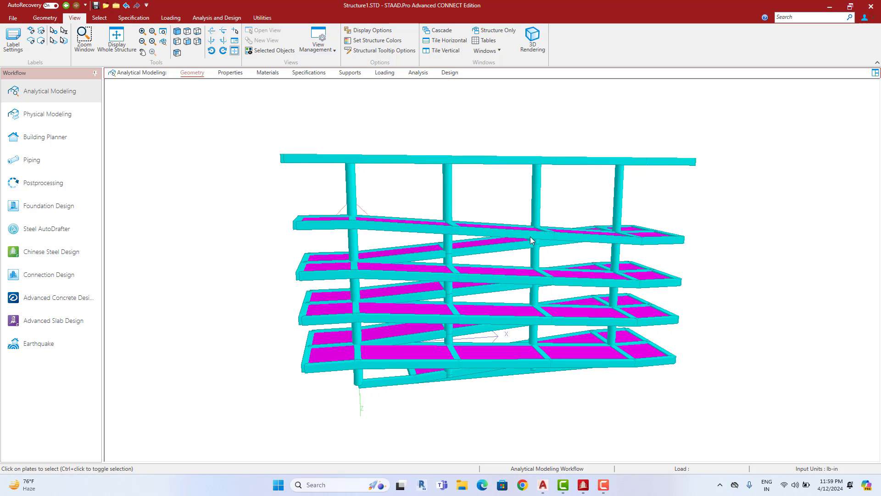
left_click_drag(530, 236, 581, 395)
left_click_drag(495, 407, 381, 340)
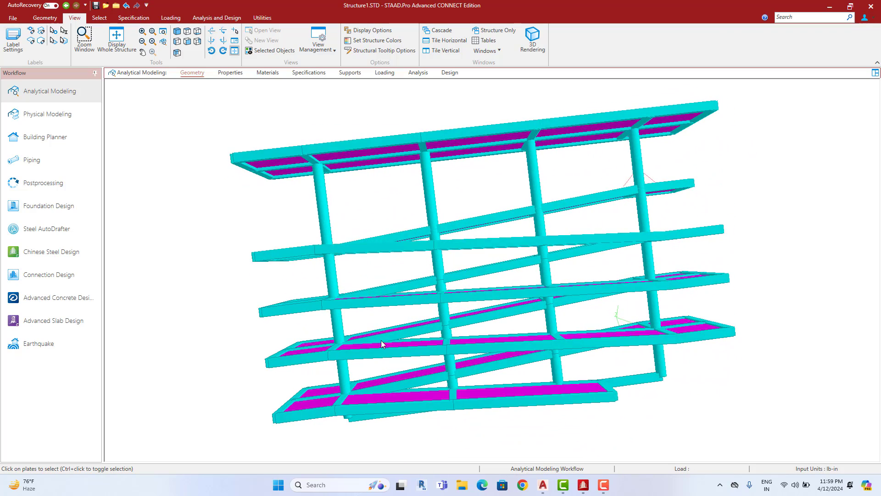
left_click_drag(438, 300, 400, 311)
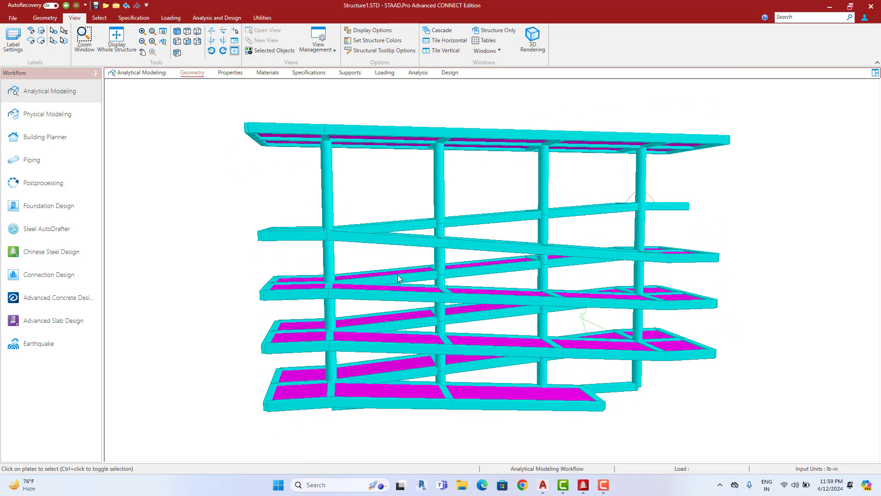
left_click_drag(398, 275, 409, 244)
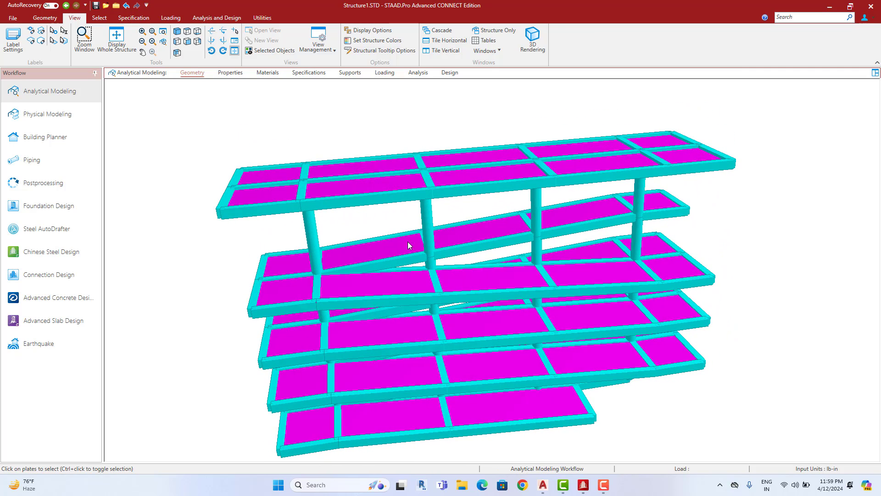
left_click(228, 73)
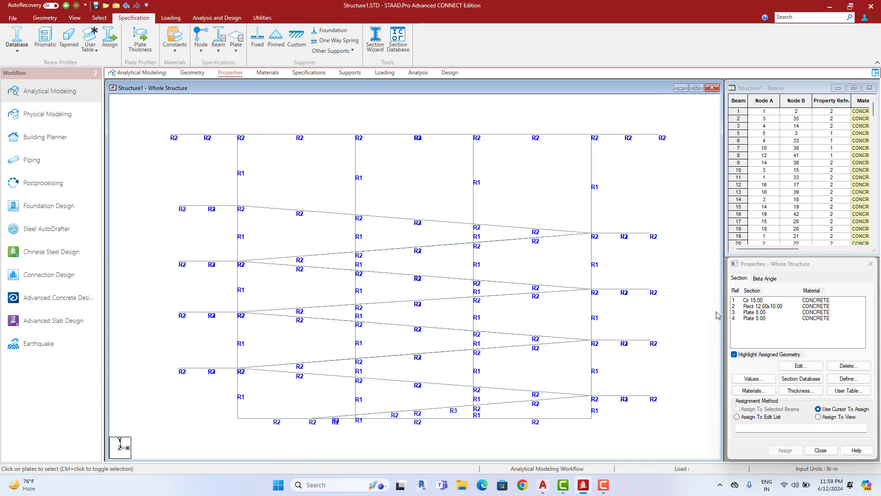
left_click(76, 19)
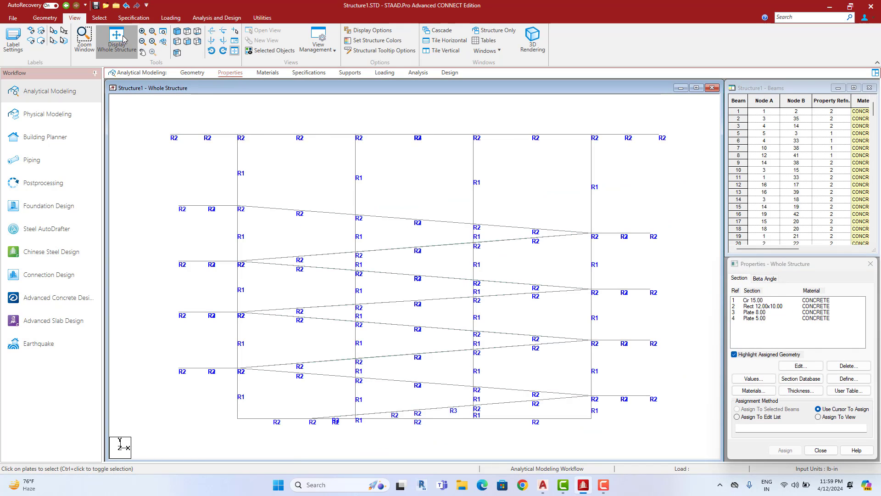
left_click(116, 39)
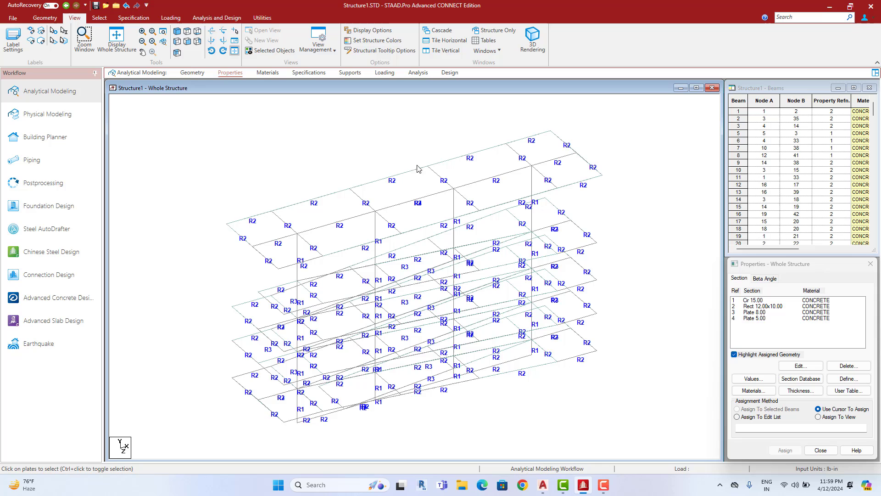
left_click(763, 313)
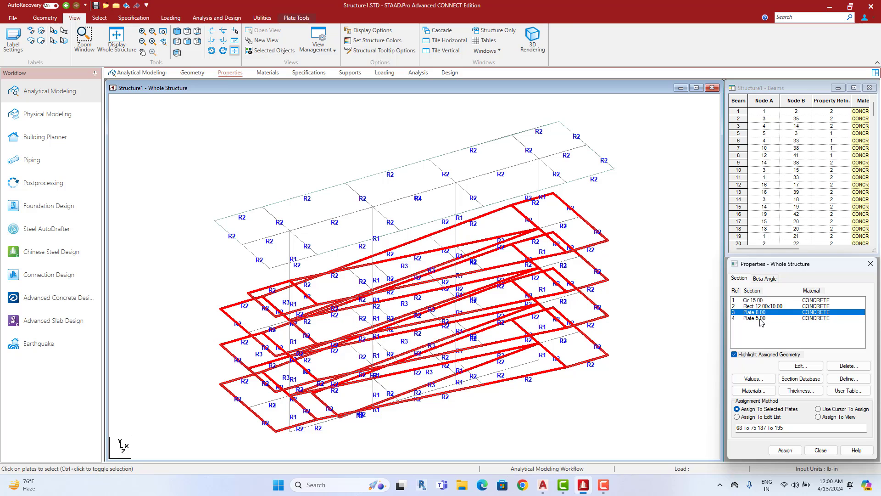
left_click(762, 318)
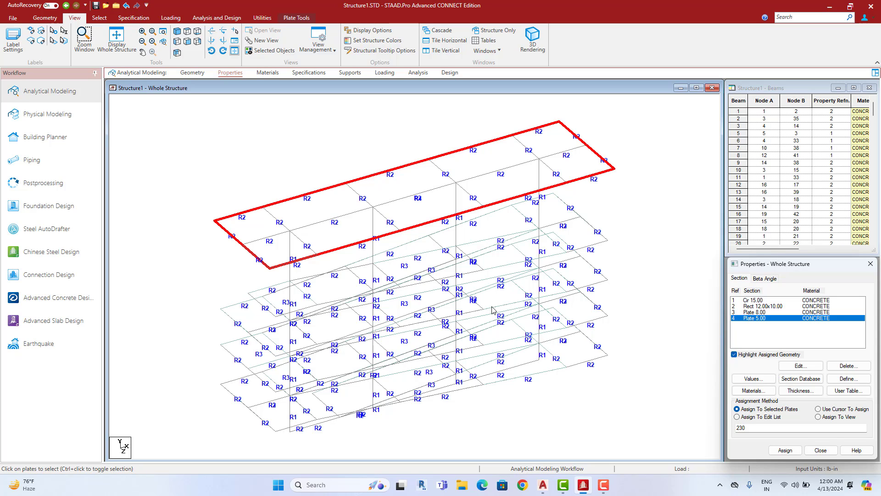
left_click(659, 292)
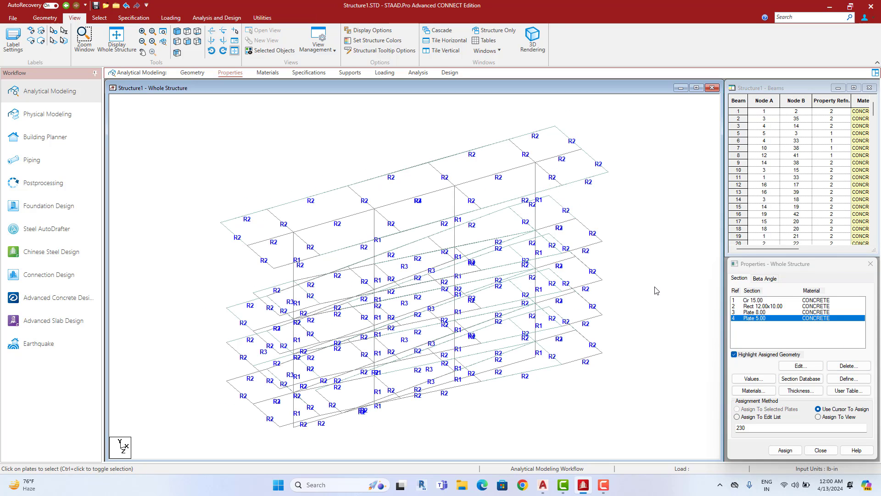
left_click(763, 306)
left_click(761, 313)
left_click(759, 318)
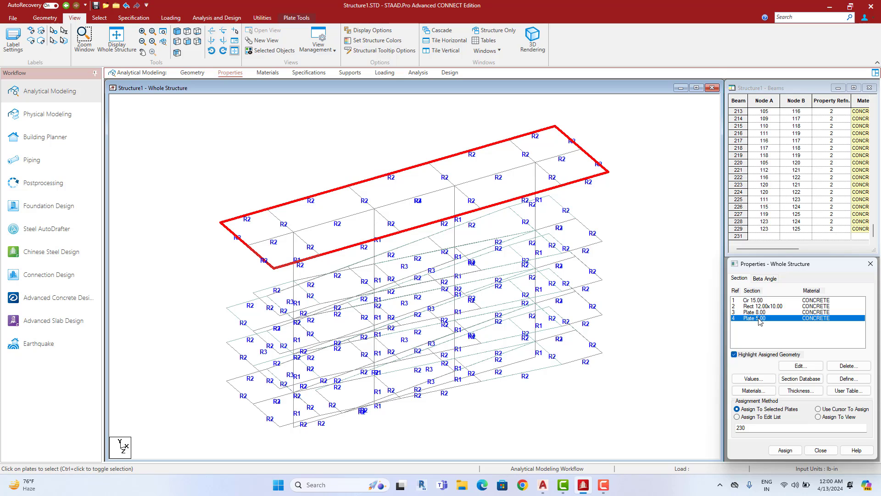
left_click(647, 269)
scroll(648, 269, "up", 5)
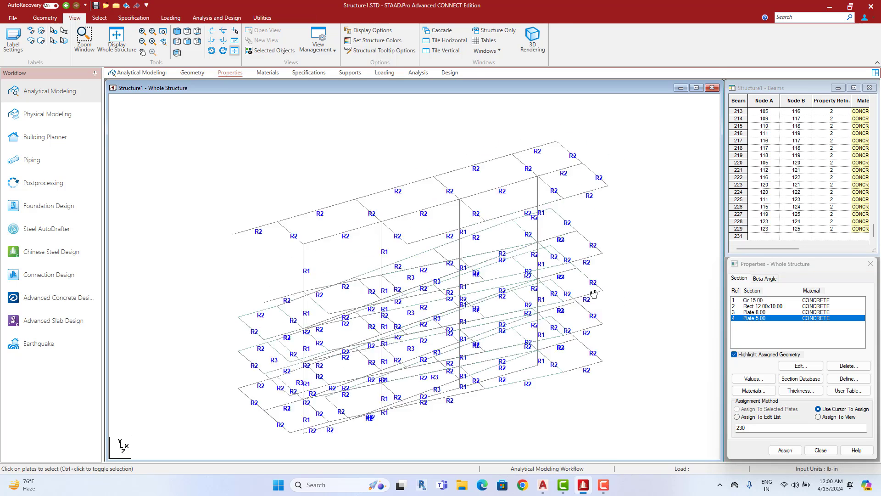
middle_click_drag(588, 287, 601, 284)
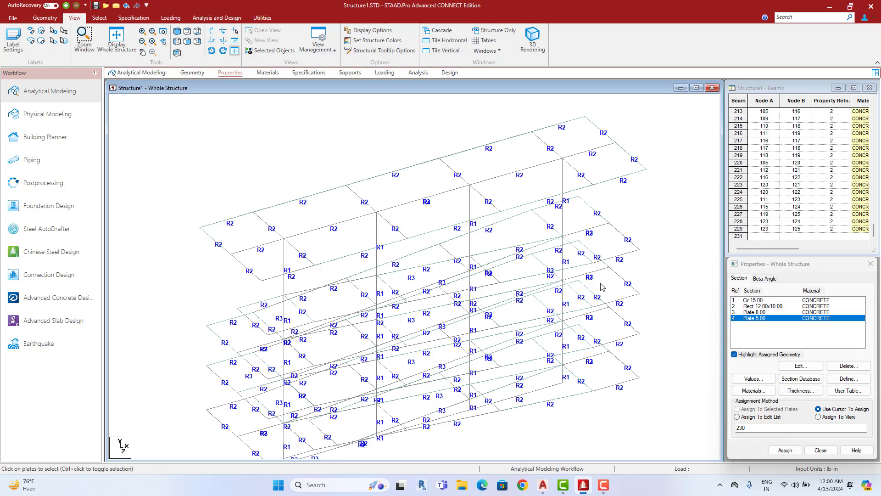
middle_click_drag(534, 266, 563, 253)
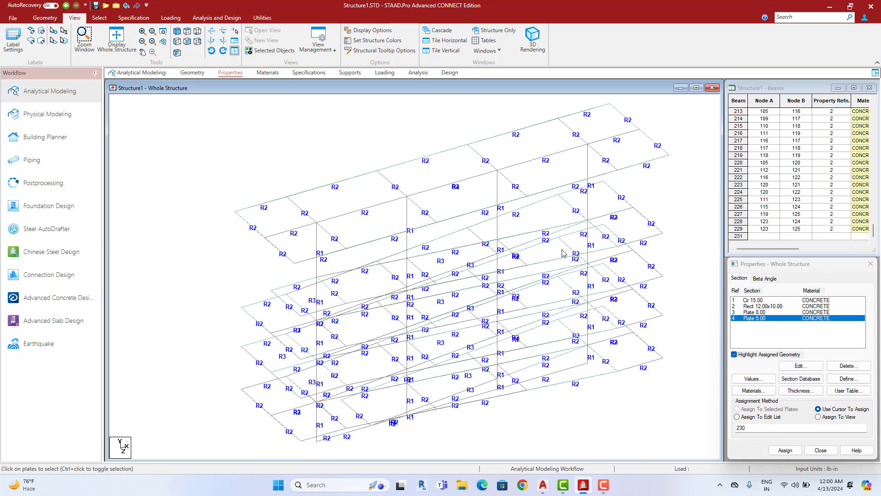
scroll(563, 253, "down", 1)
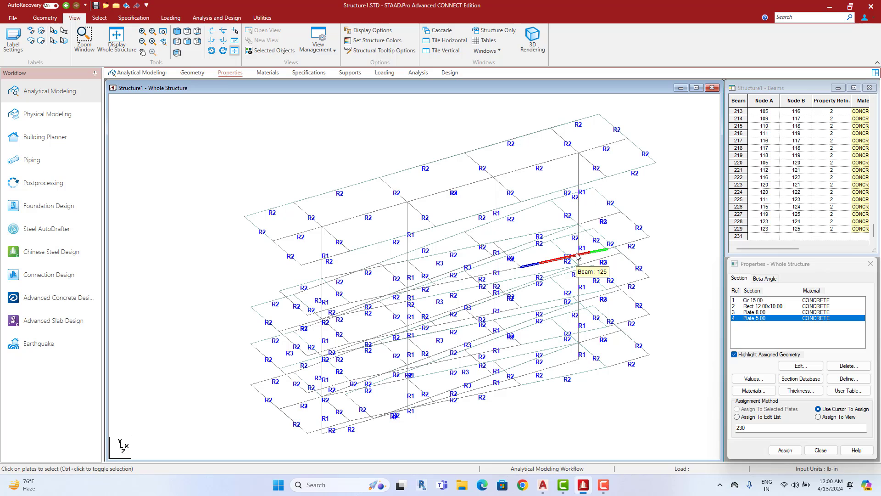
scroll(581, 249, "up", 1)
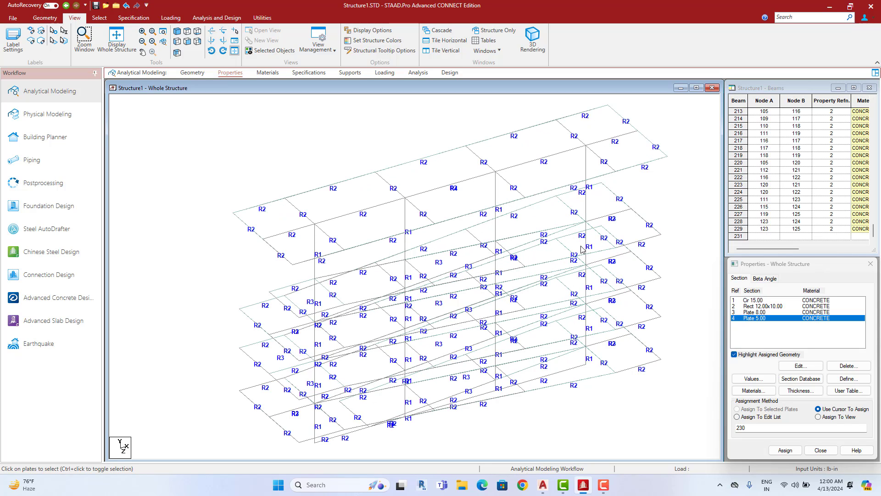